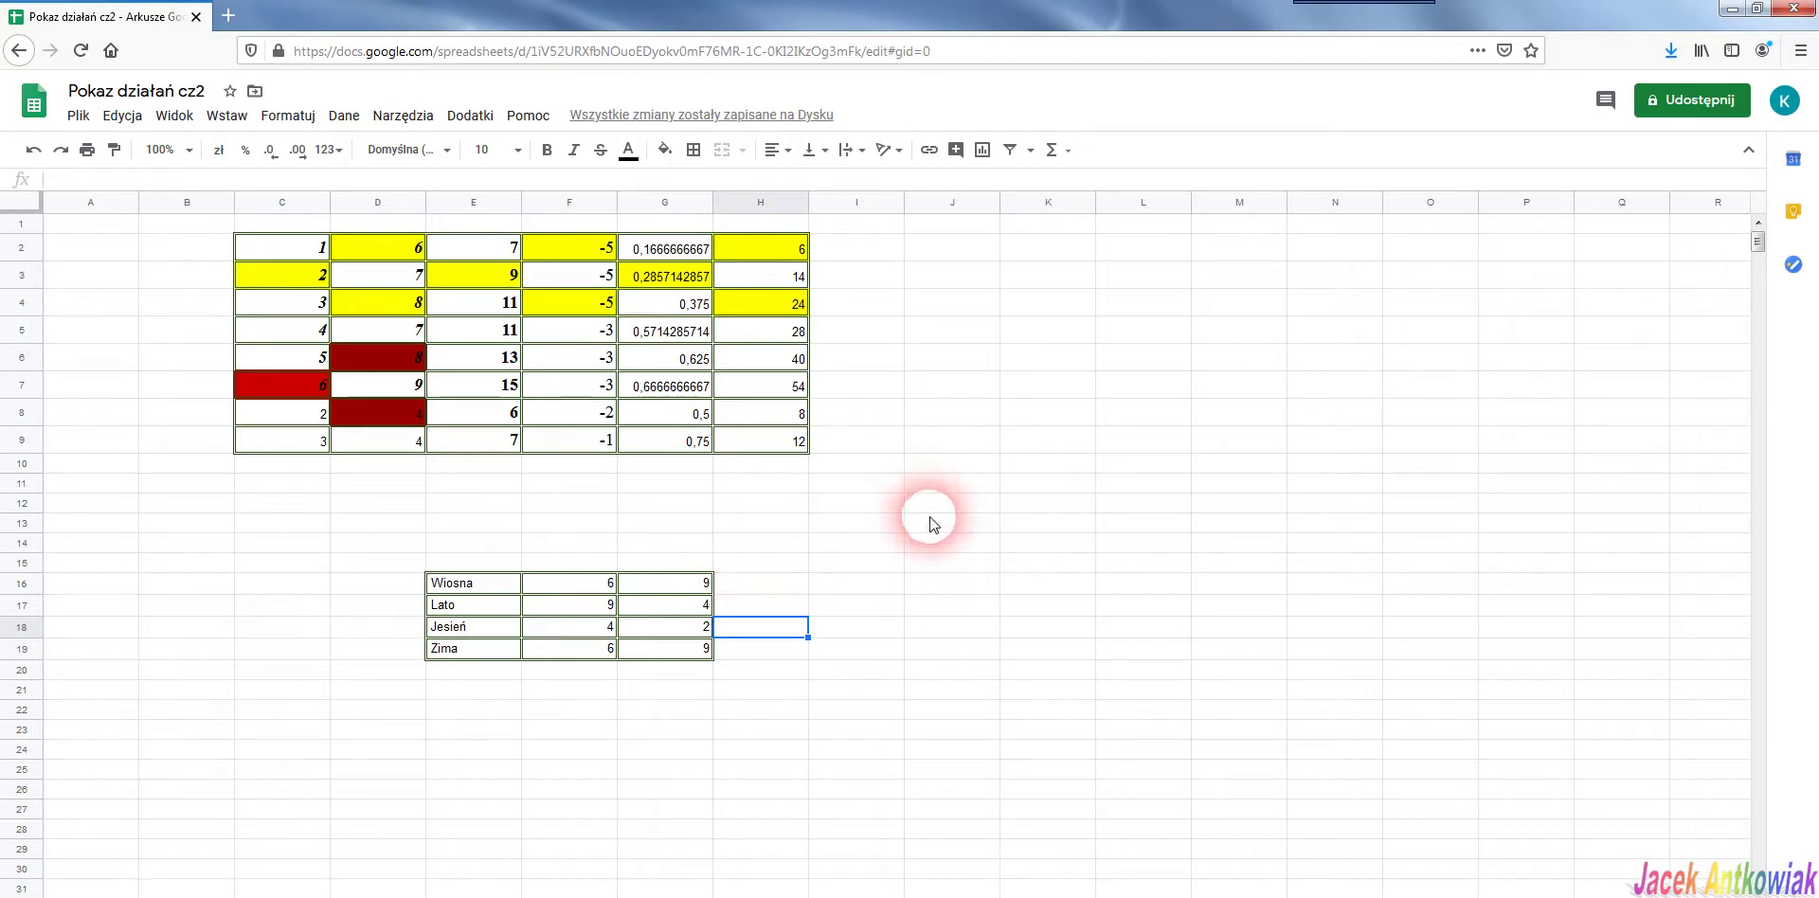
# Enter the season names Wiosna, Lato, Jesień and Zima in cells J13 to J16
pyautogui.click(957, 530)
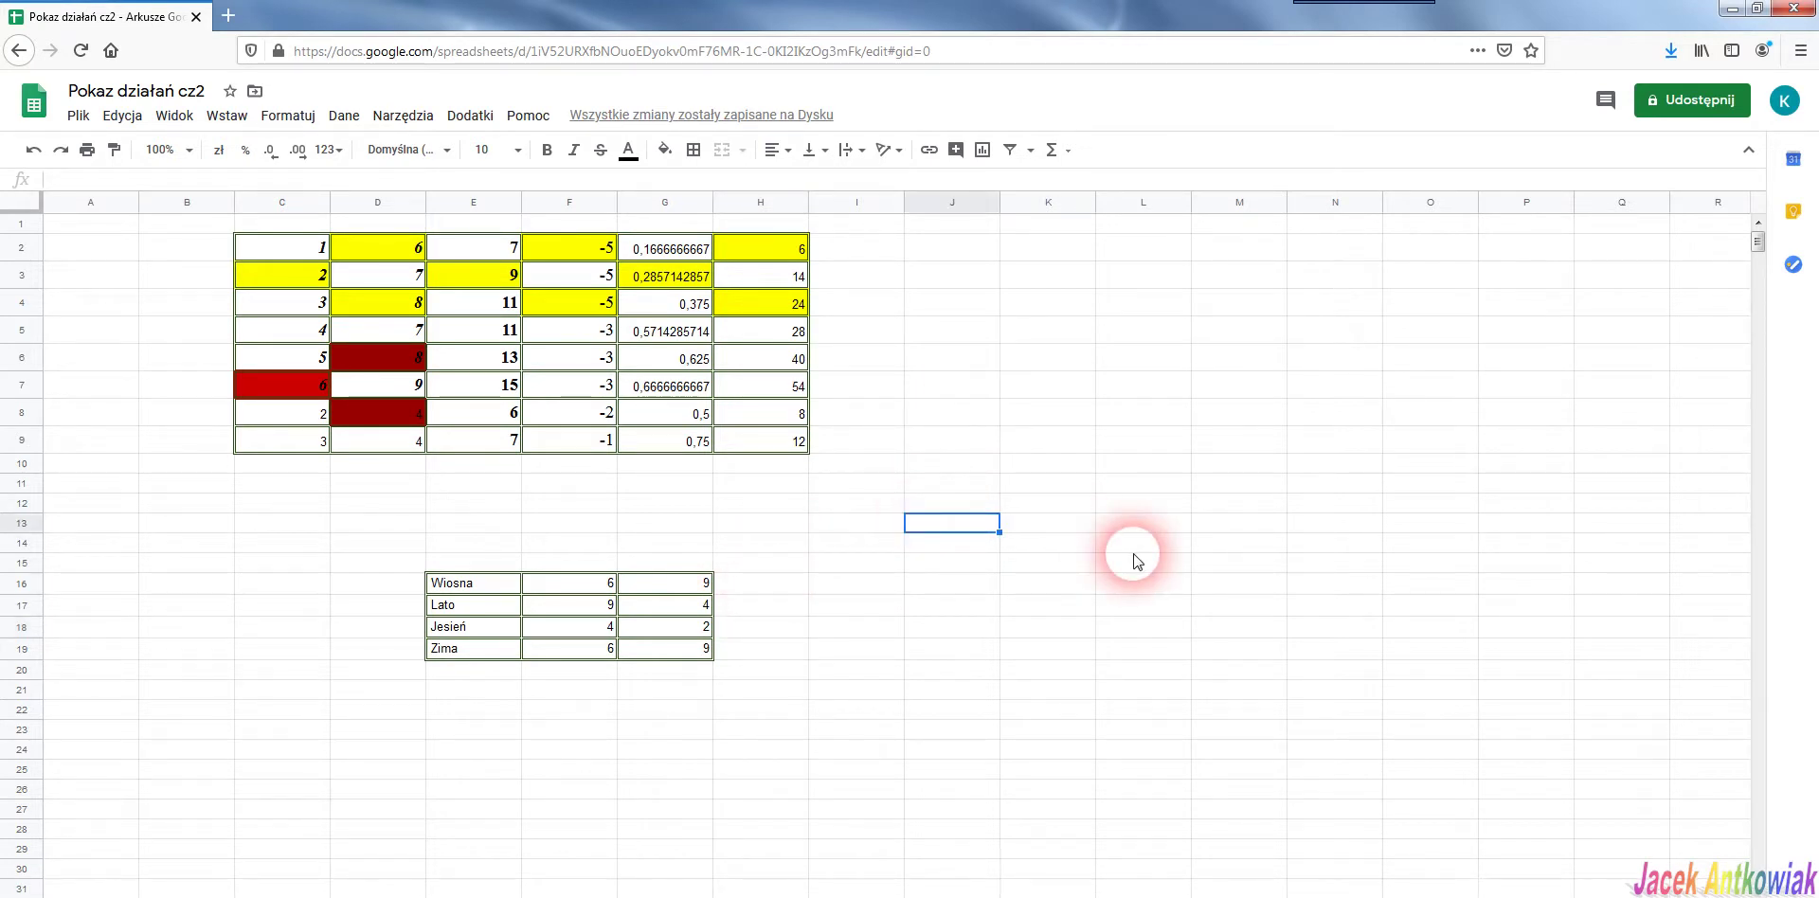
pyautogui.write('Wiosna')
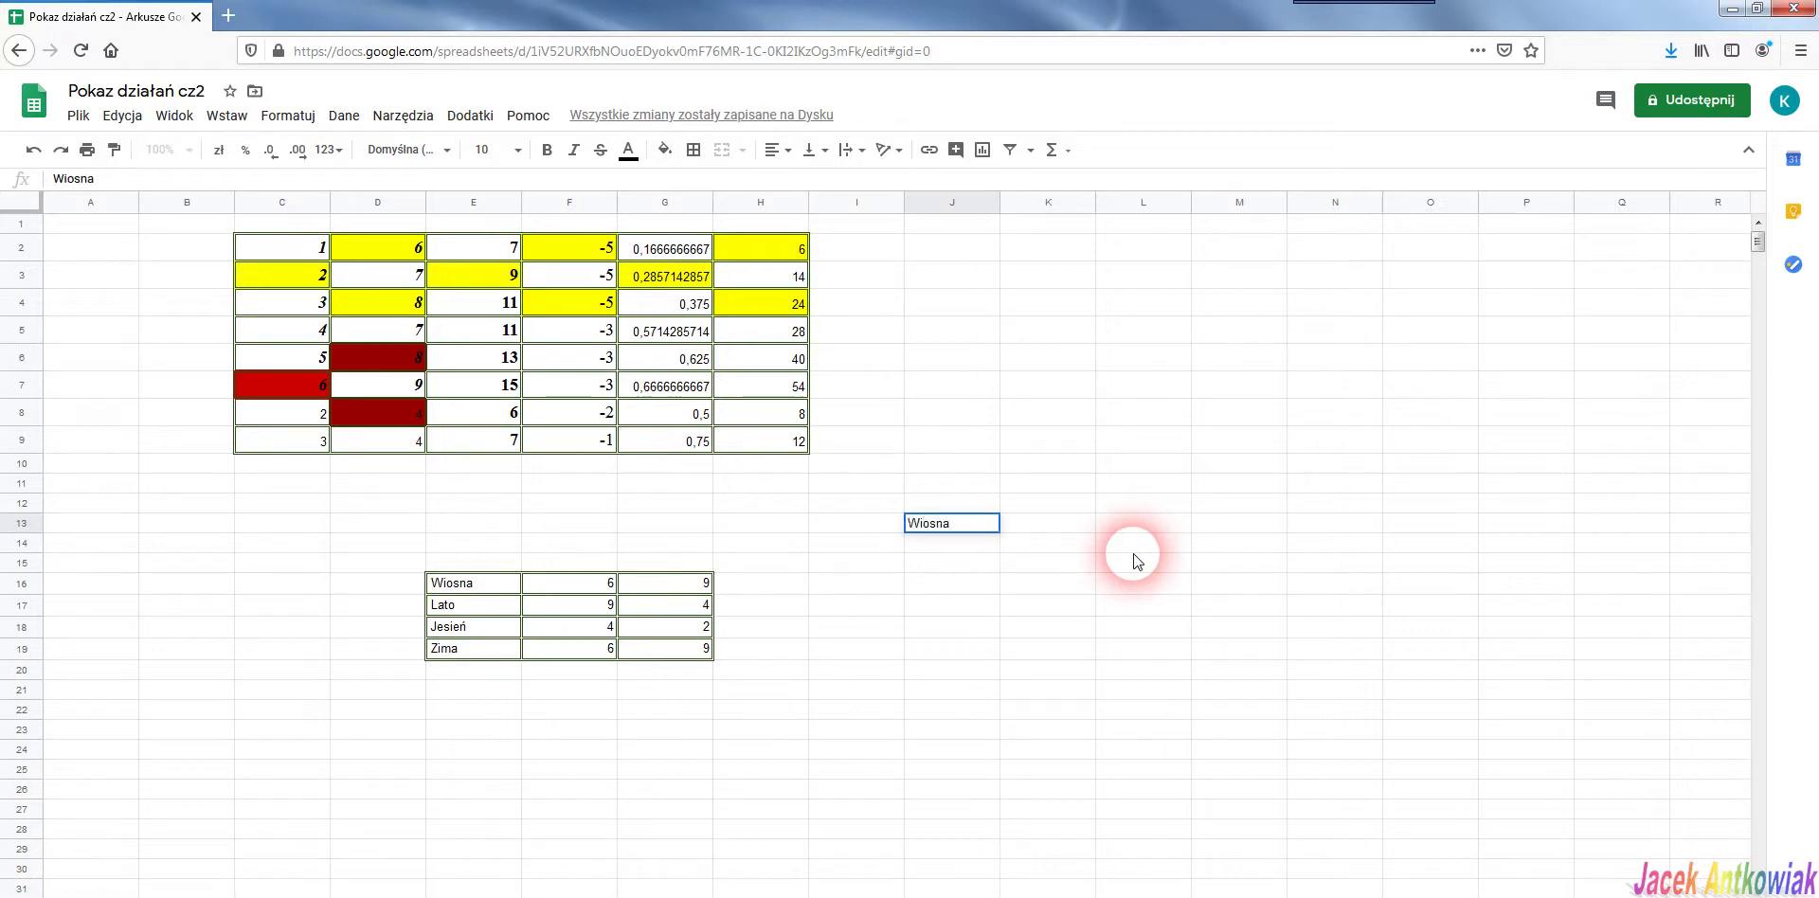
pyautogui.press('Return')
pyautogui.write('Lato')
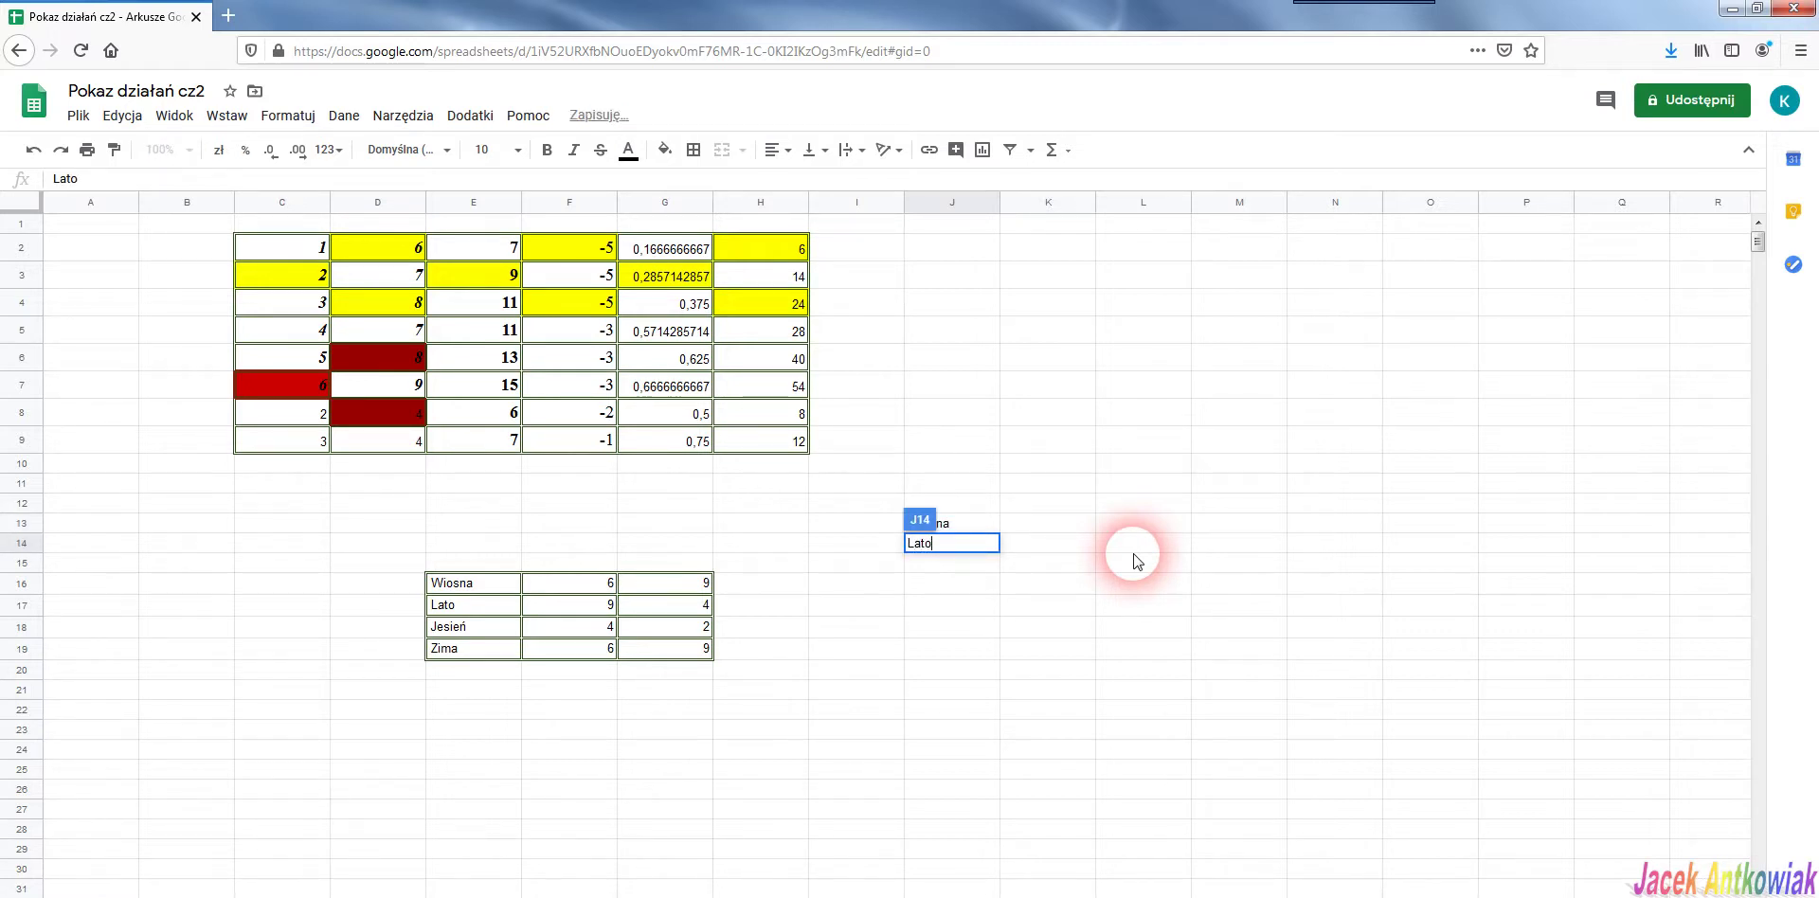
pyautogui.press('Return')
pyautogui.write('Jesień')
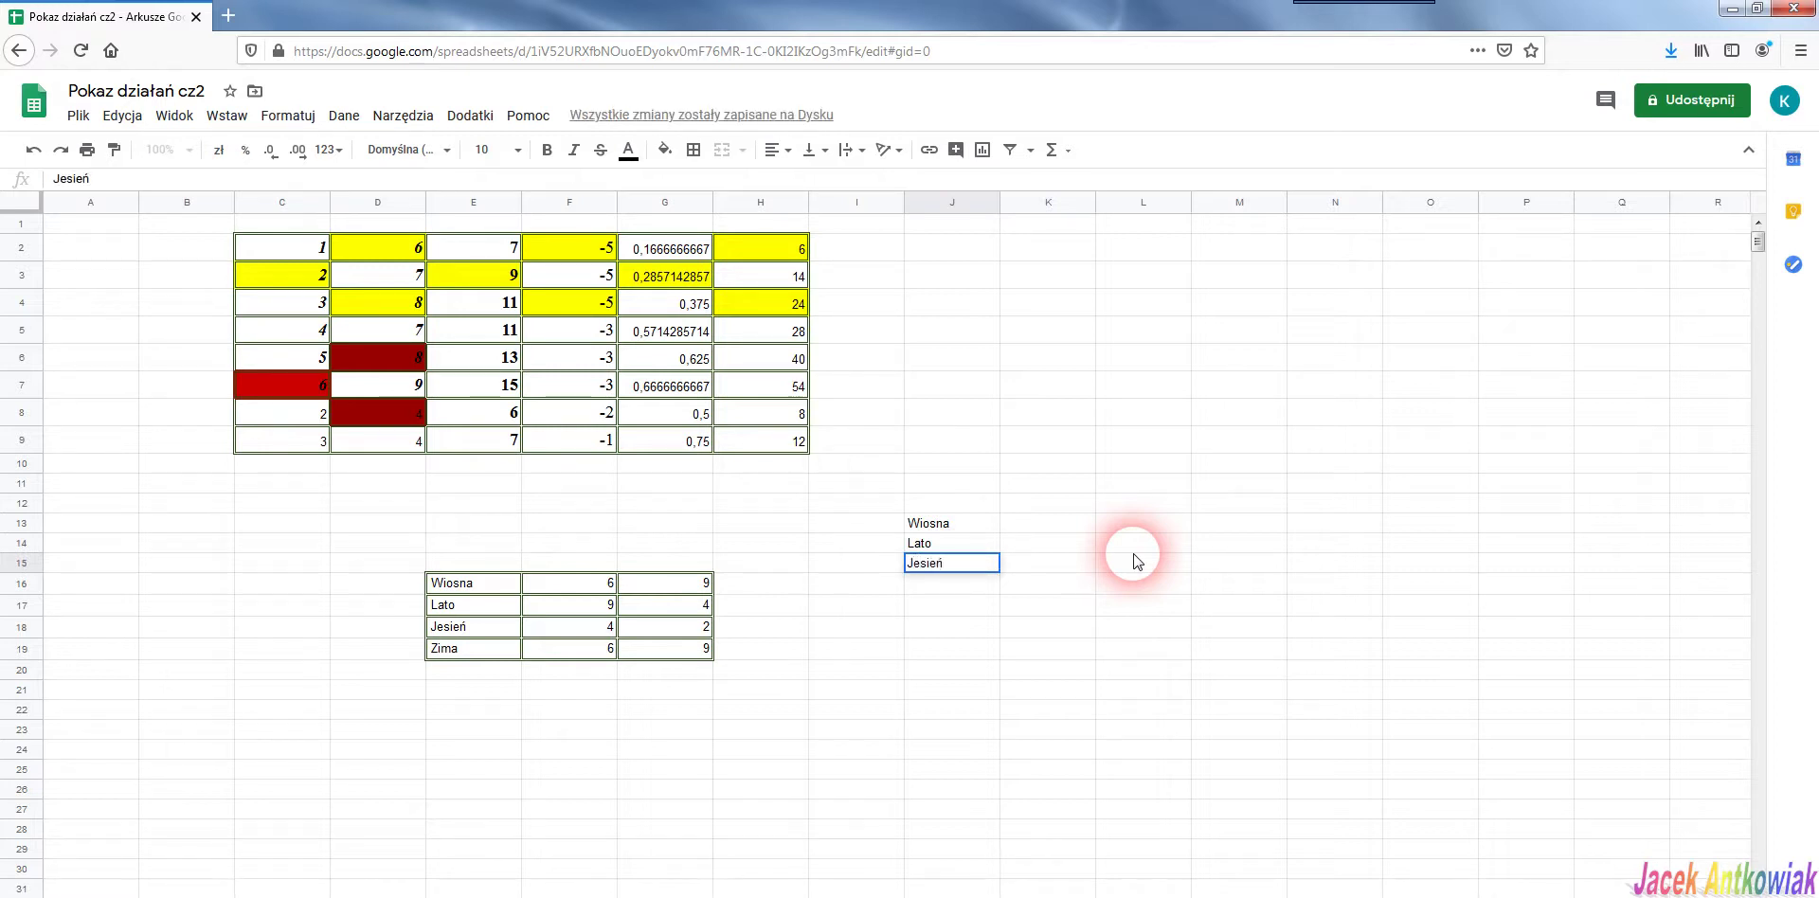
pyautogui.press('Return')
pyautogui.write('Zima')
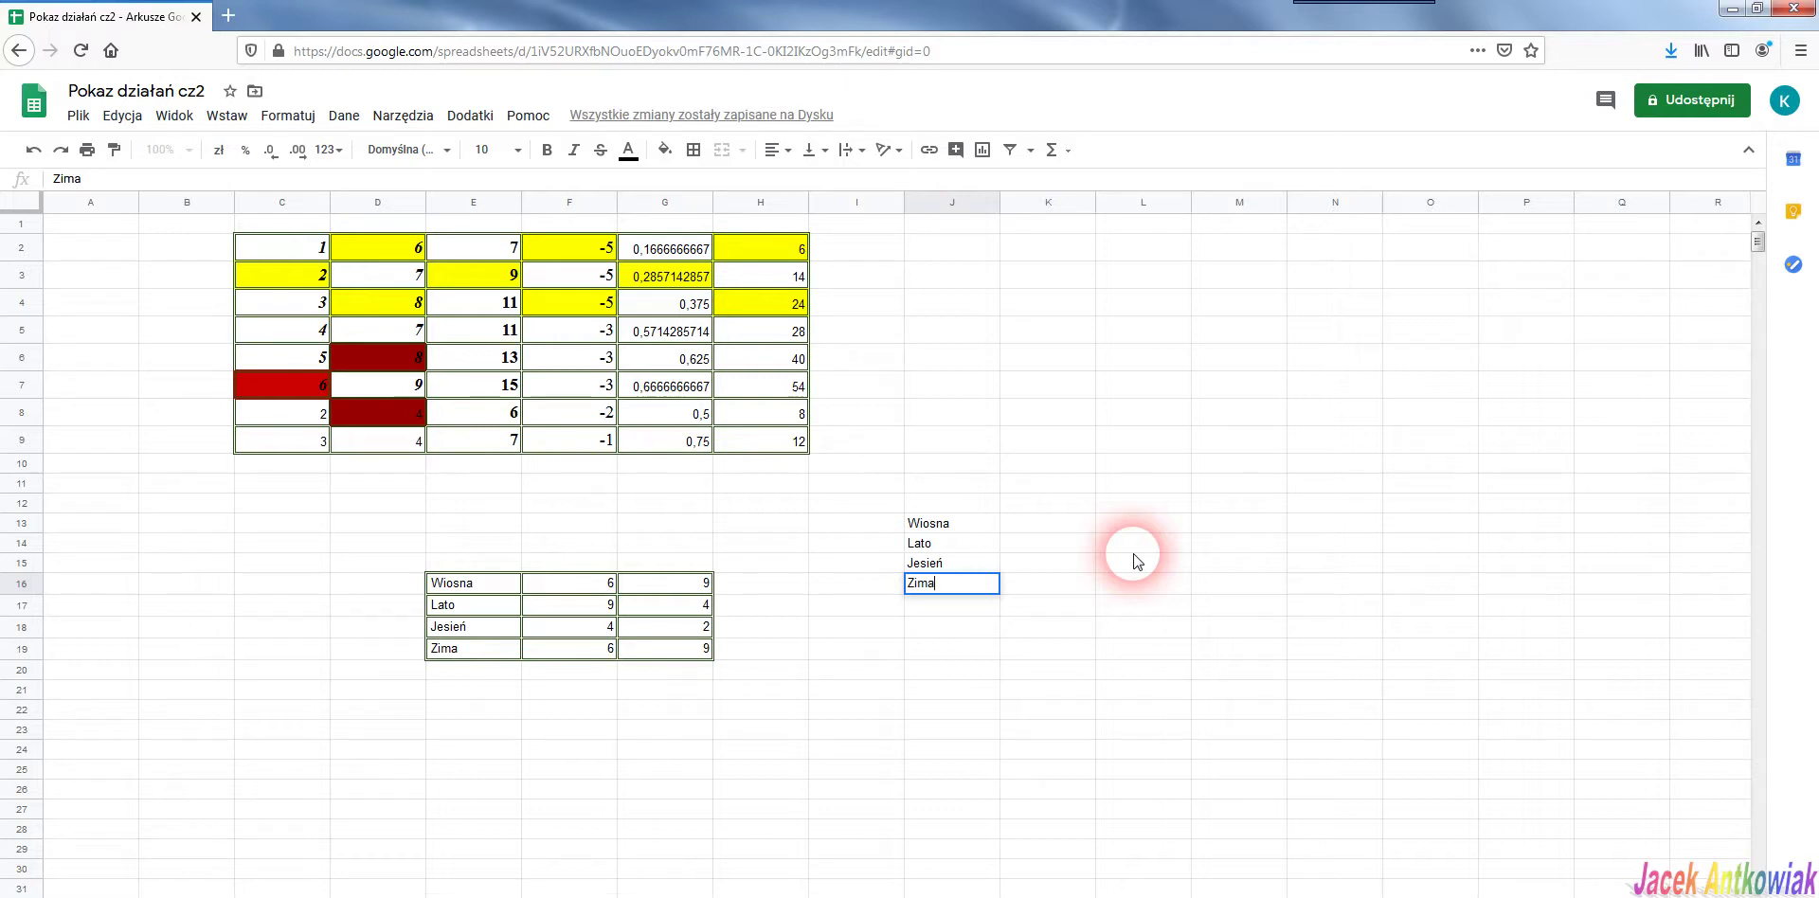
# Fill the column beside the new season names, K13 to K16, with 6, 9, 4 and 6
pyautogui.click(1063, 536)
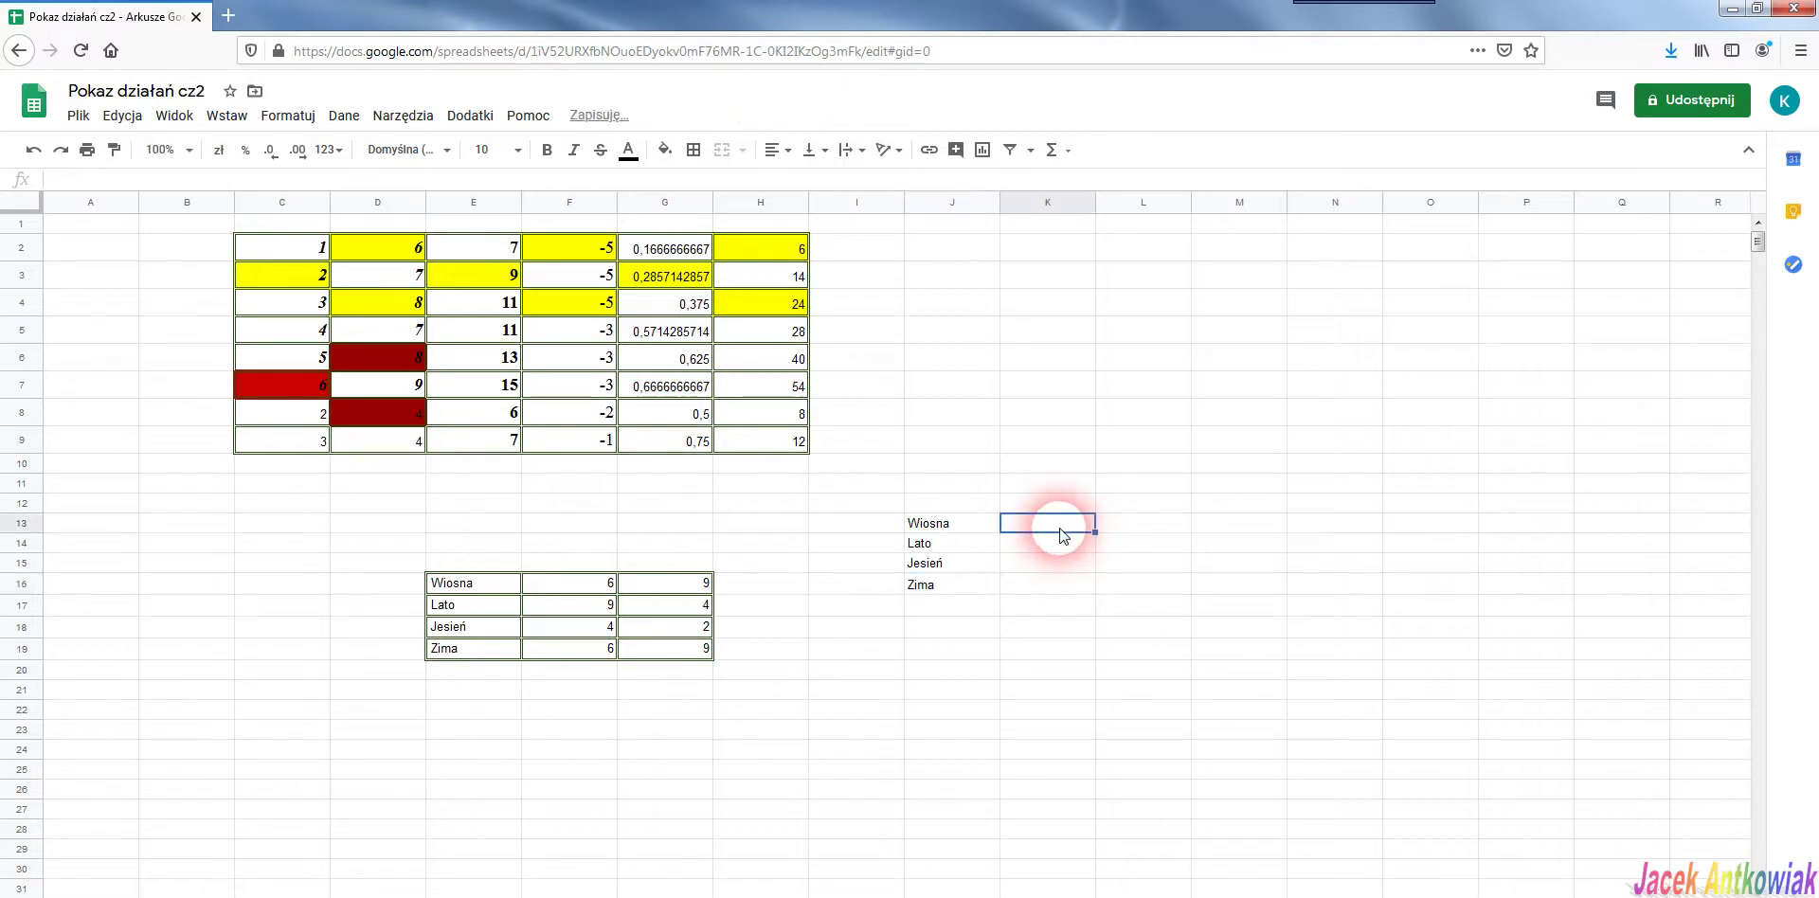
pyautogui.write('6')
pyautogui.press('Return')
pyautogui.write('9')
pyautogui.press('Return')
pyautogui.write('4')
pyautogui.press('Return')
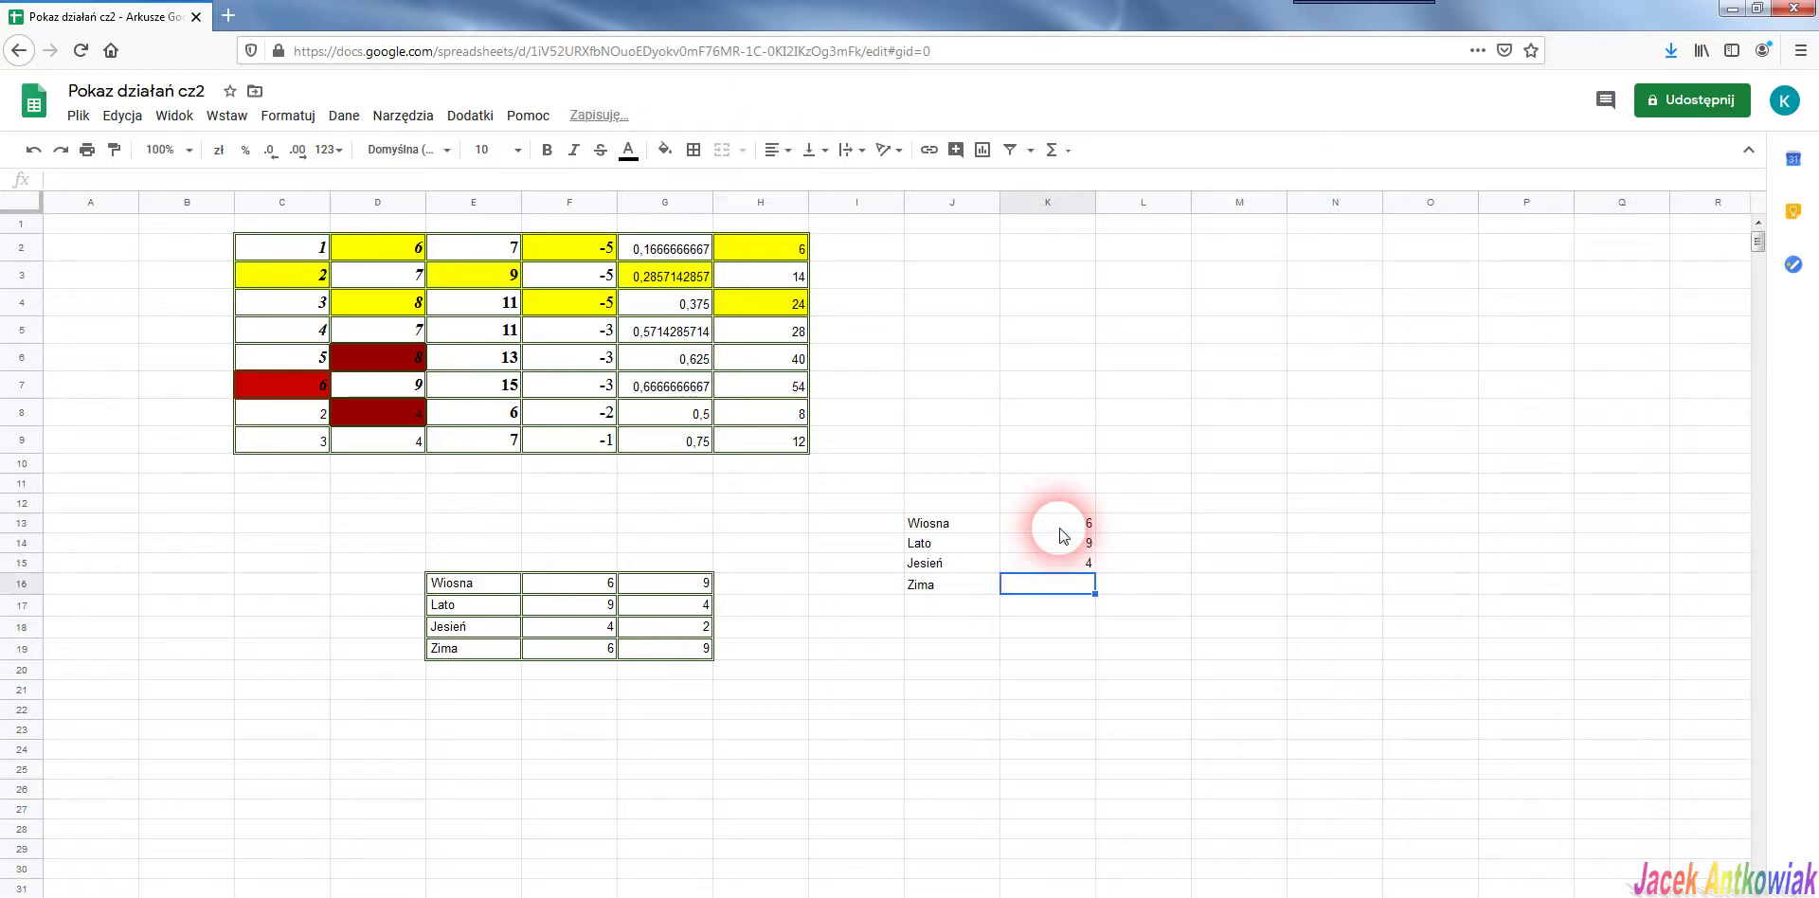
pyautogui.write('6')
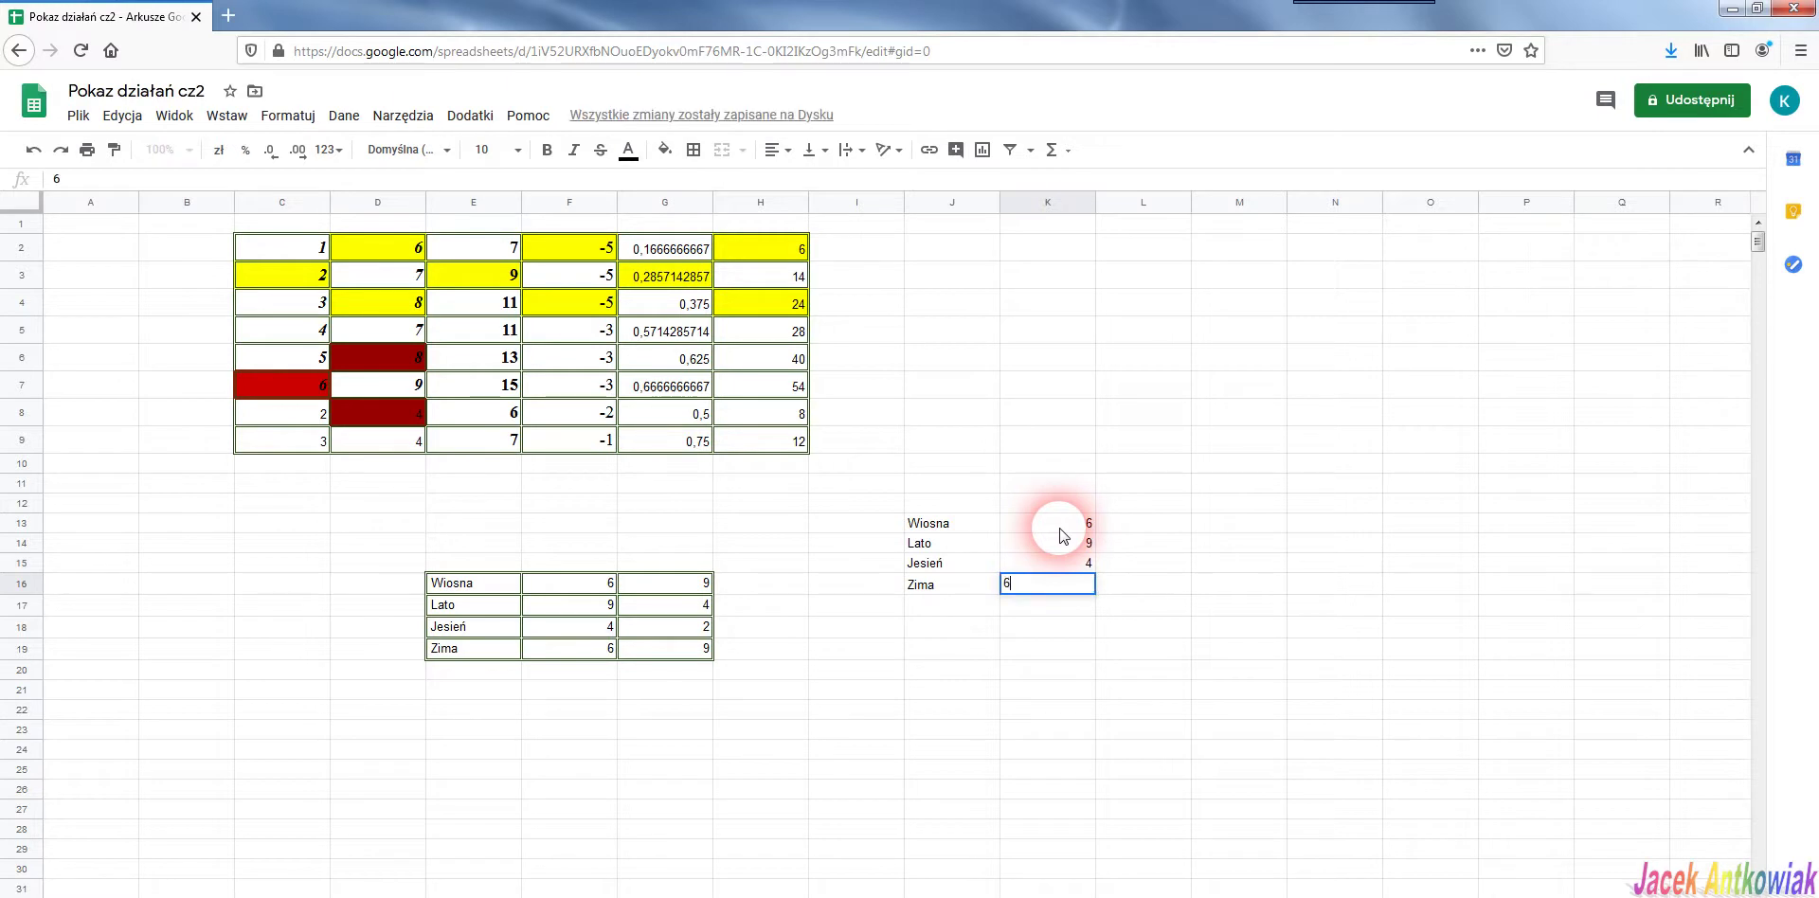
# Fill cells L13 to L16 of the new seasons table with 9, 4, 2 and 9
pyautogui.press('Tab')
pyautogui.write('9')
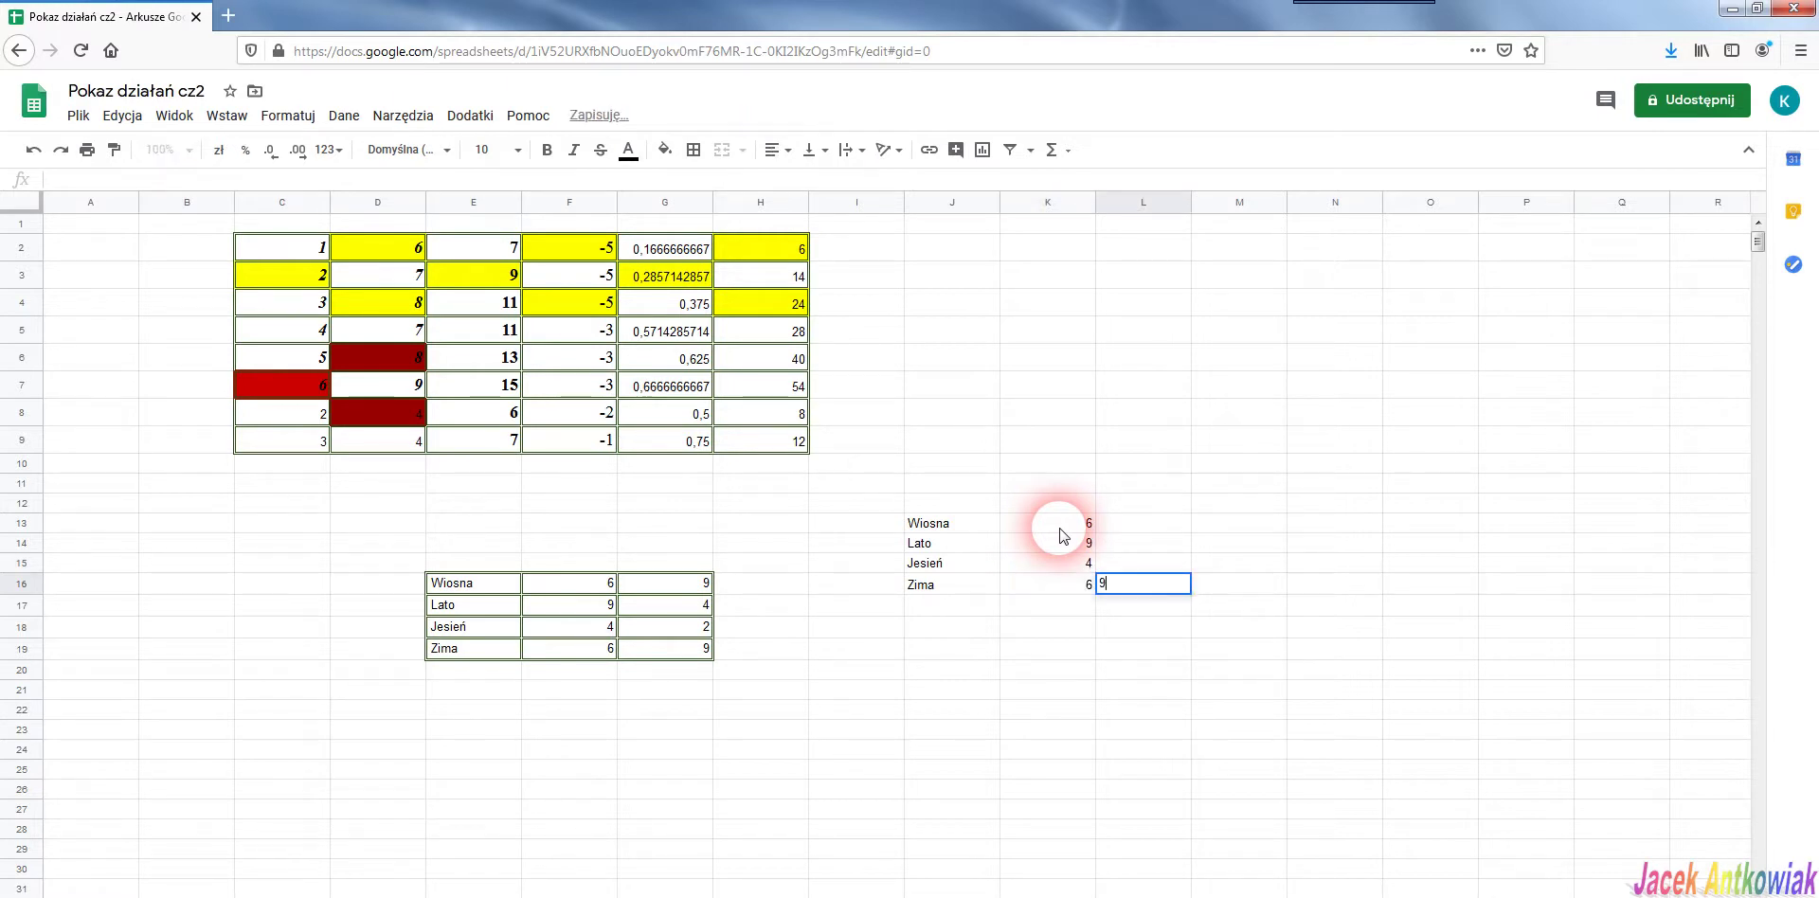
pyautogui.press('Up')
pyautogui.write('2')
pyautogui.press('Up')
pyautogui.write('4')
pyautogui.press('Up')
pyautogui.write('9')
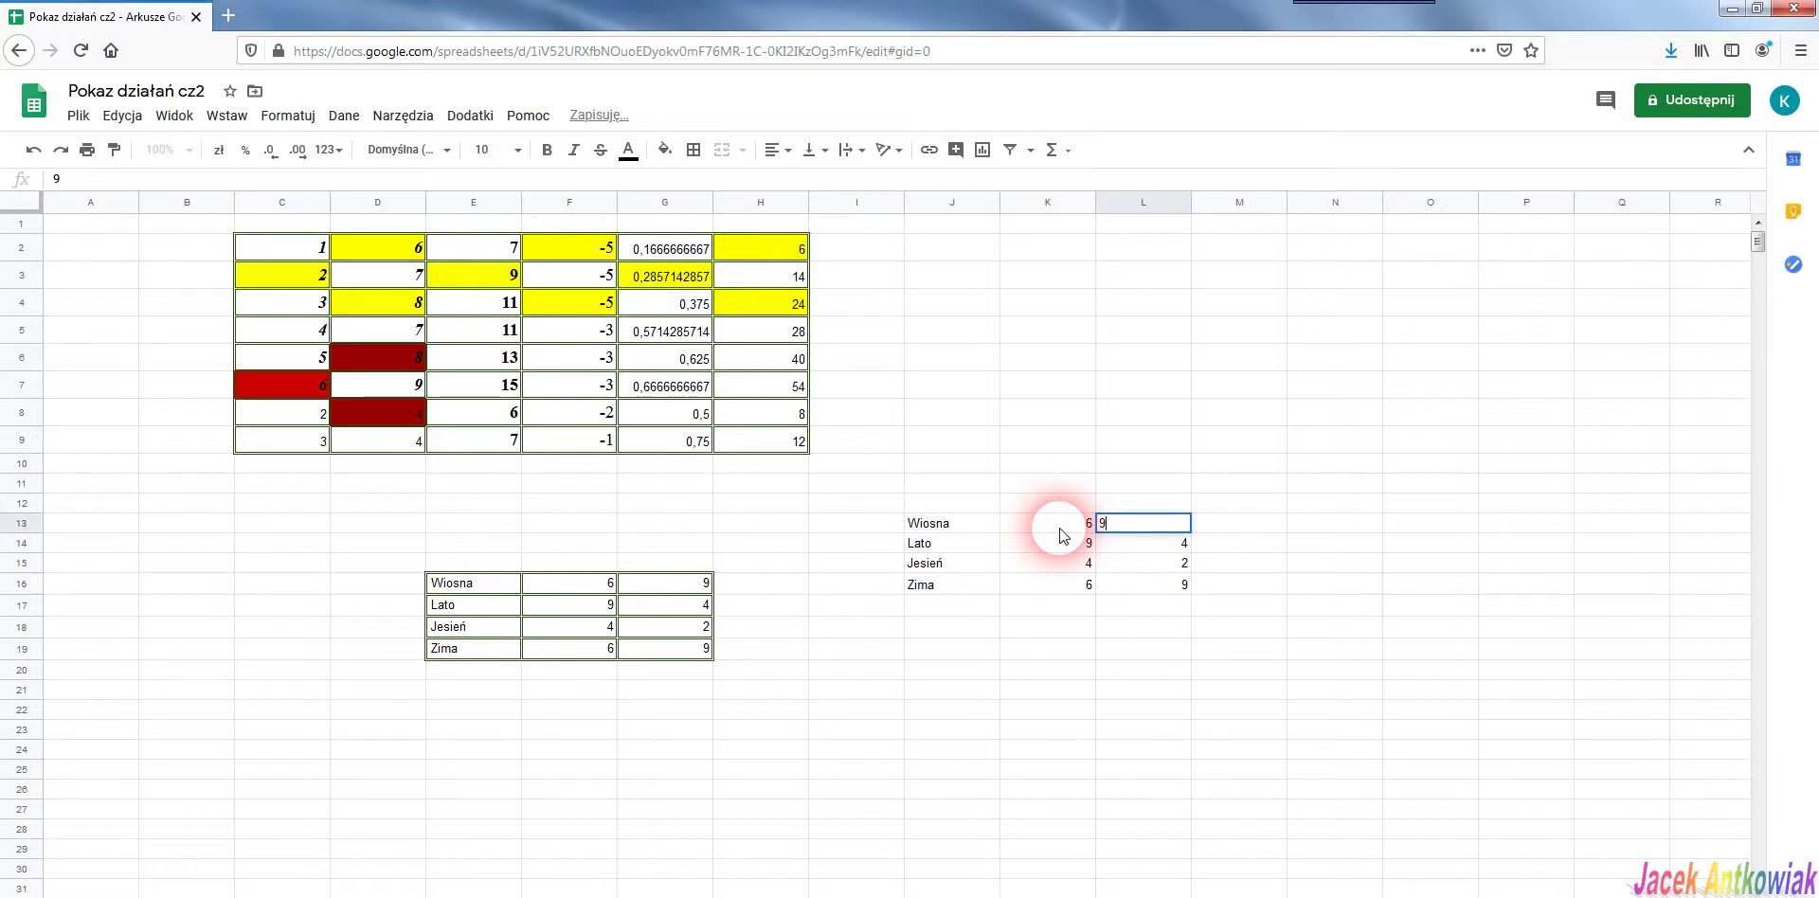
pyautogui.click(1175, 709)
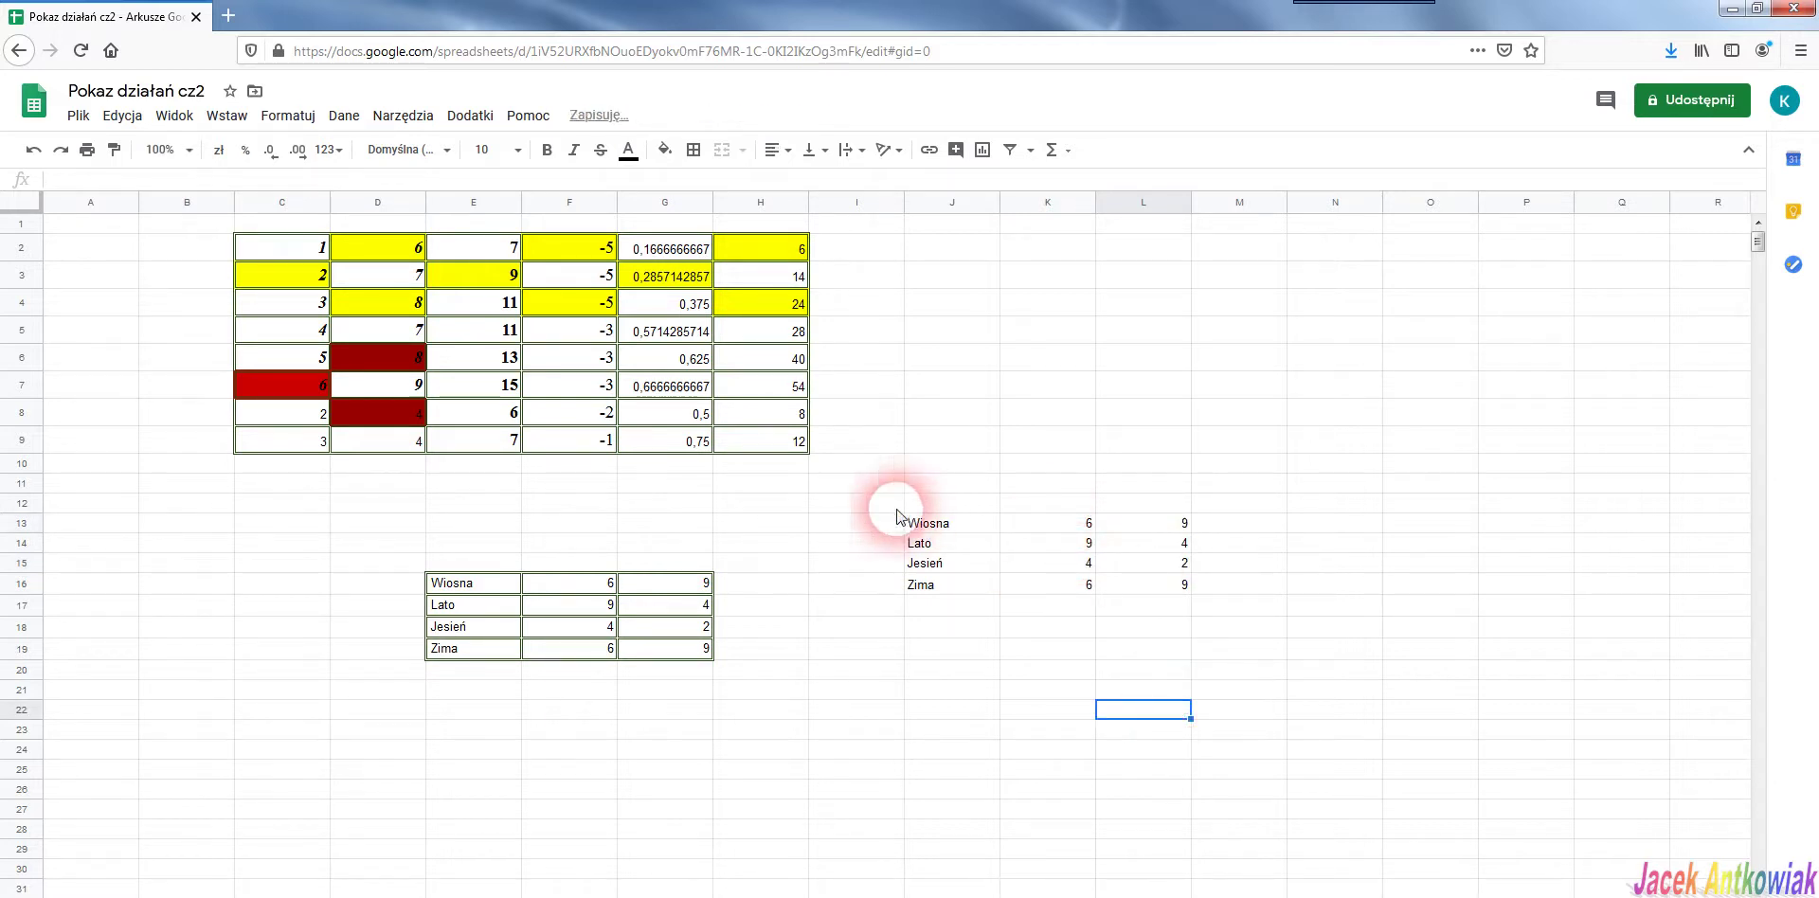
# Apply borders to all cells of the new seasons table, J13:L16
pyautogui.moveTo(930, 519); pyautogui.dragTo(1180, 590)
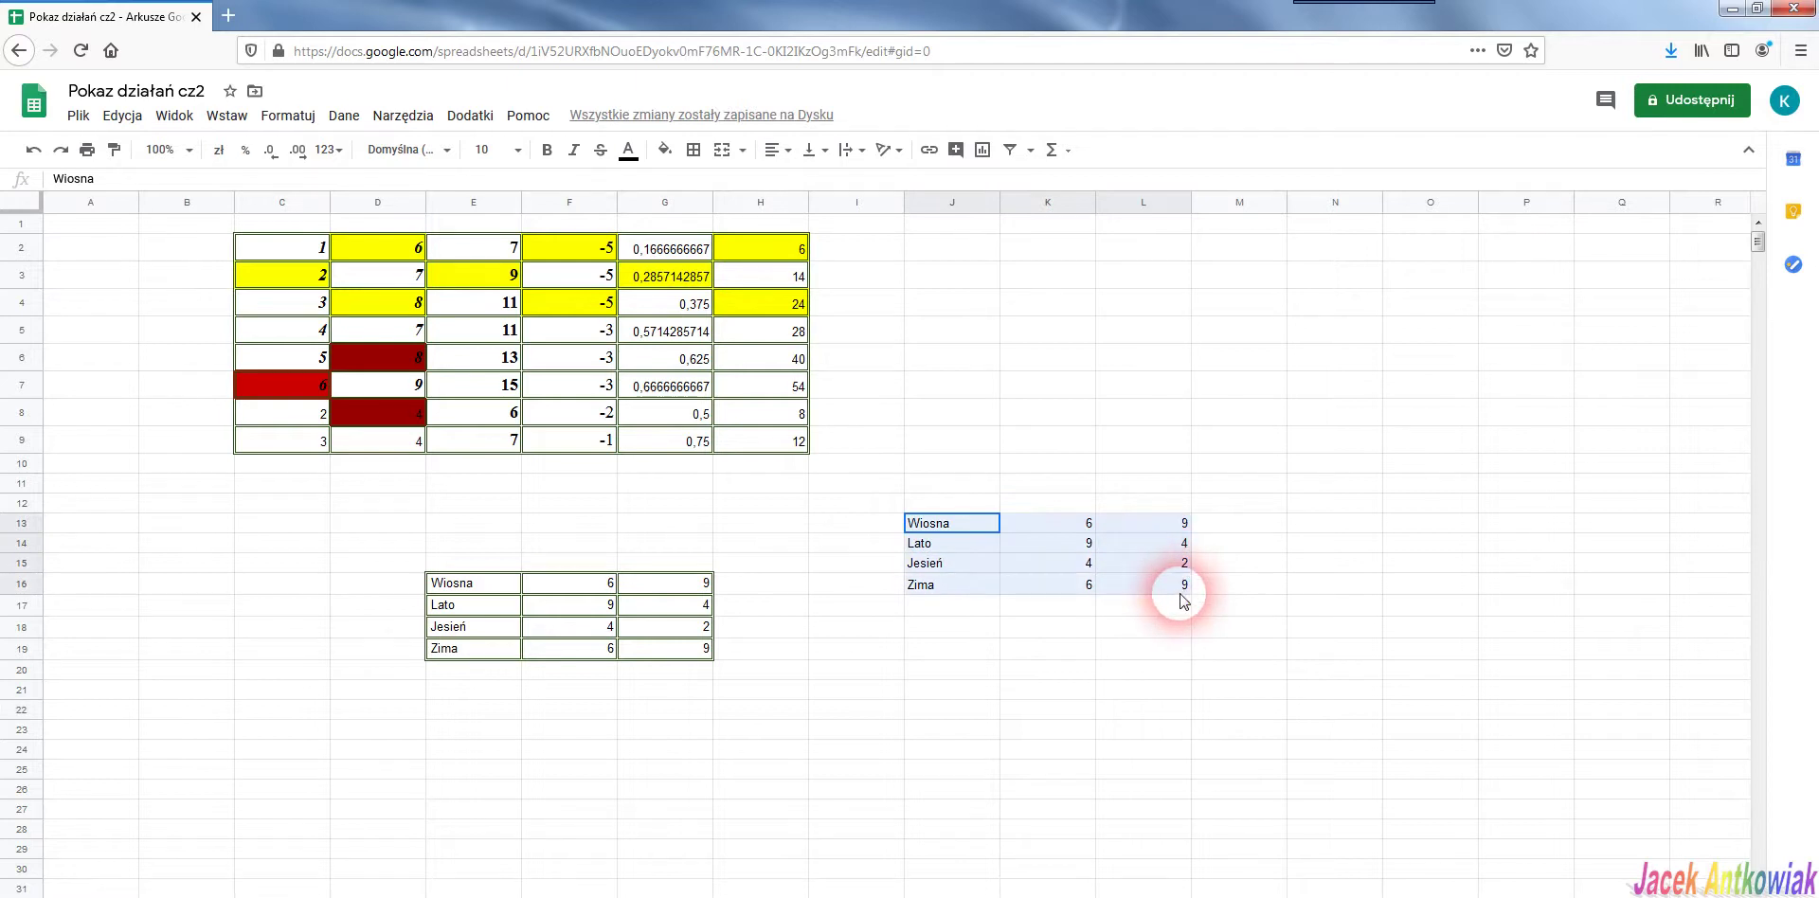
pyautogui.click(697, 151)
pyautogui.click(701, 188)
pyautogui.click(1581, 507)
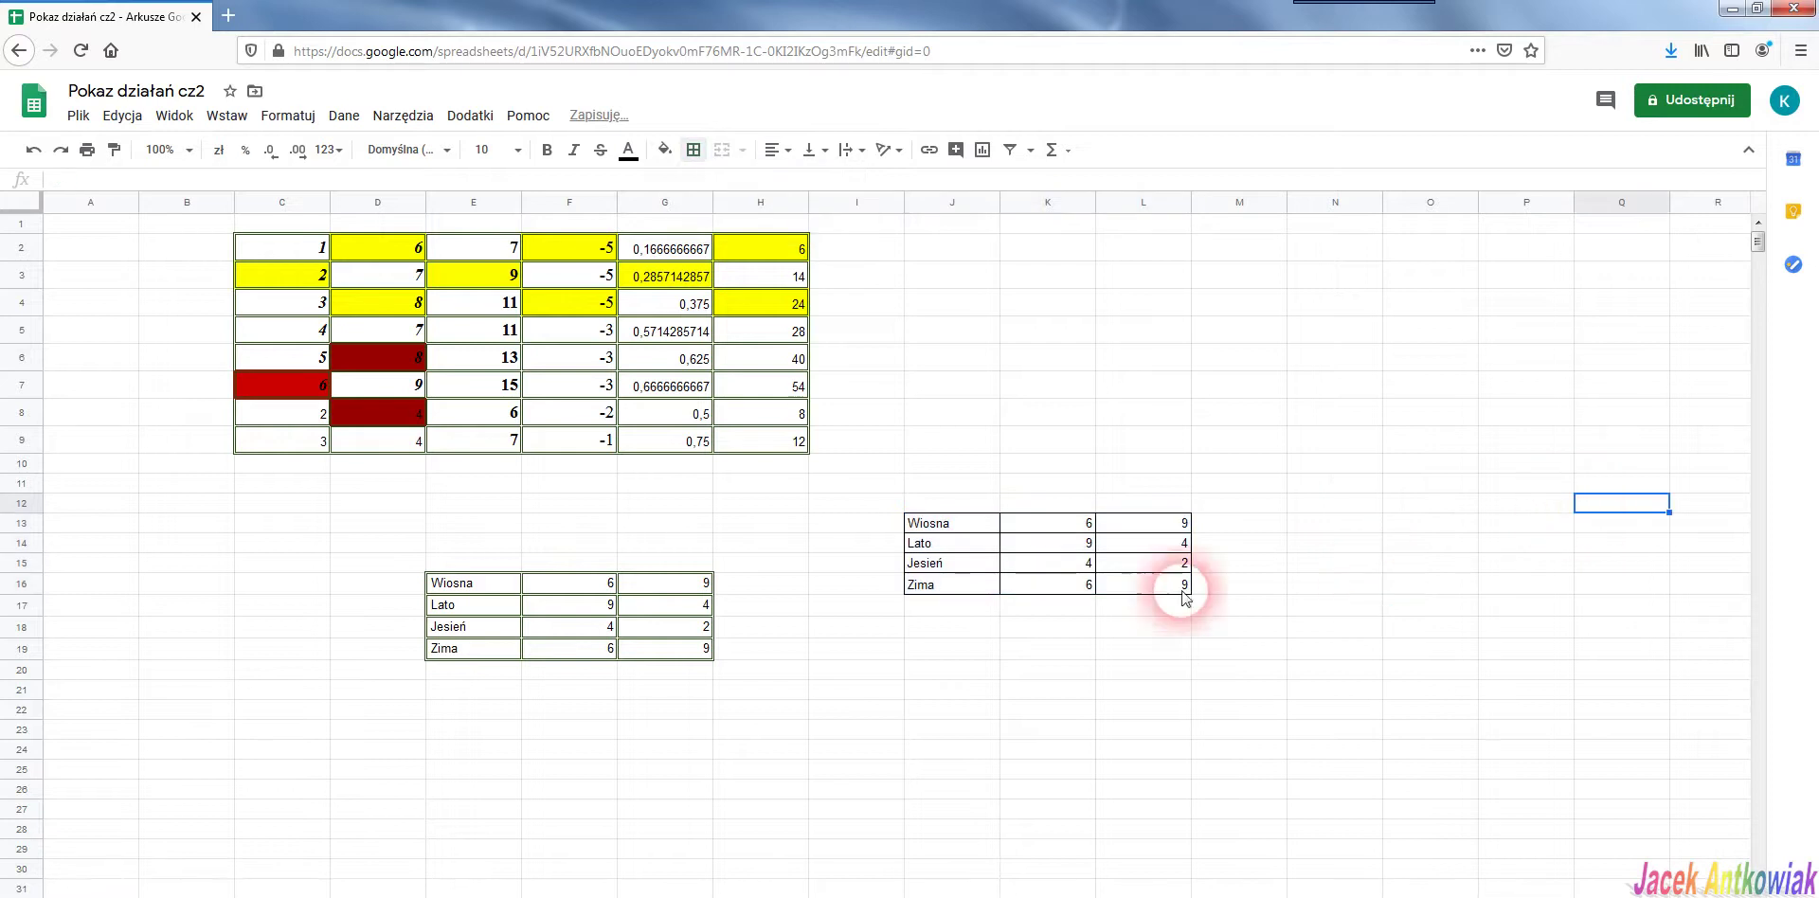
# Enter the heading "Pory roku" in cell J12, above the season names
pyautogui.moveTo(976, 507); pyautogui.dragTo(1165, 507)
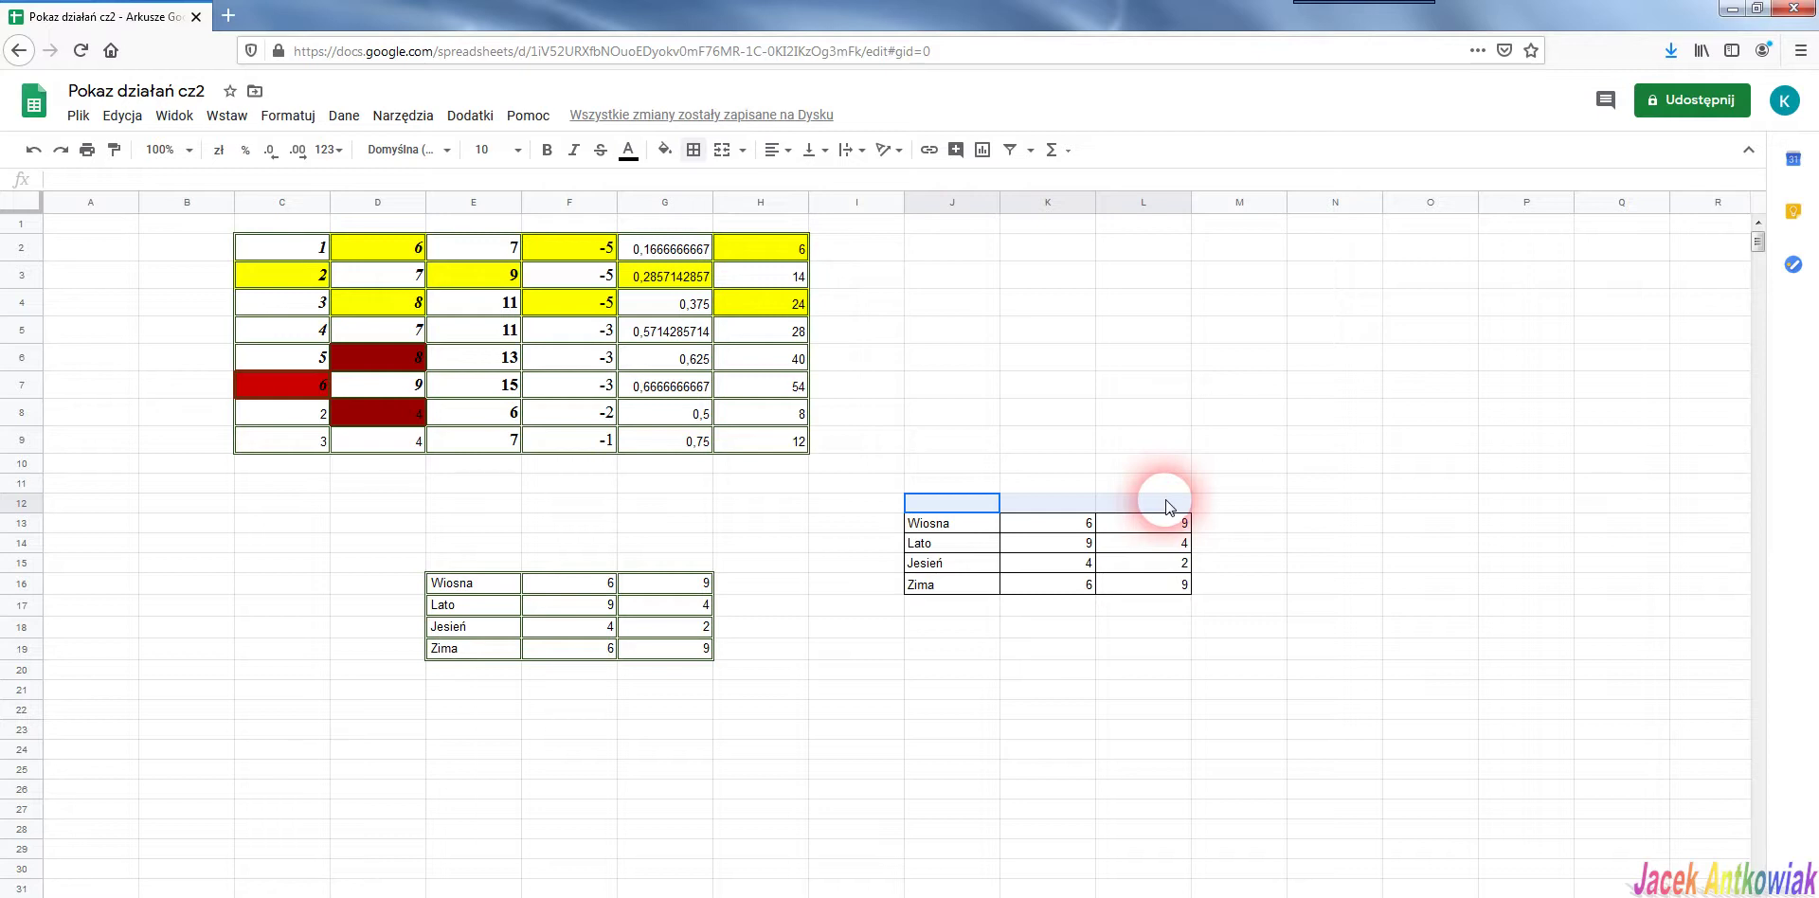
pyautogui.click(967, 509)
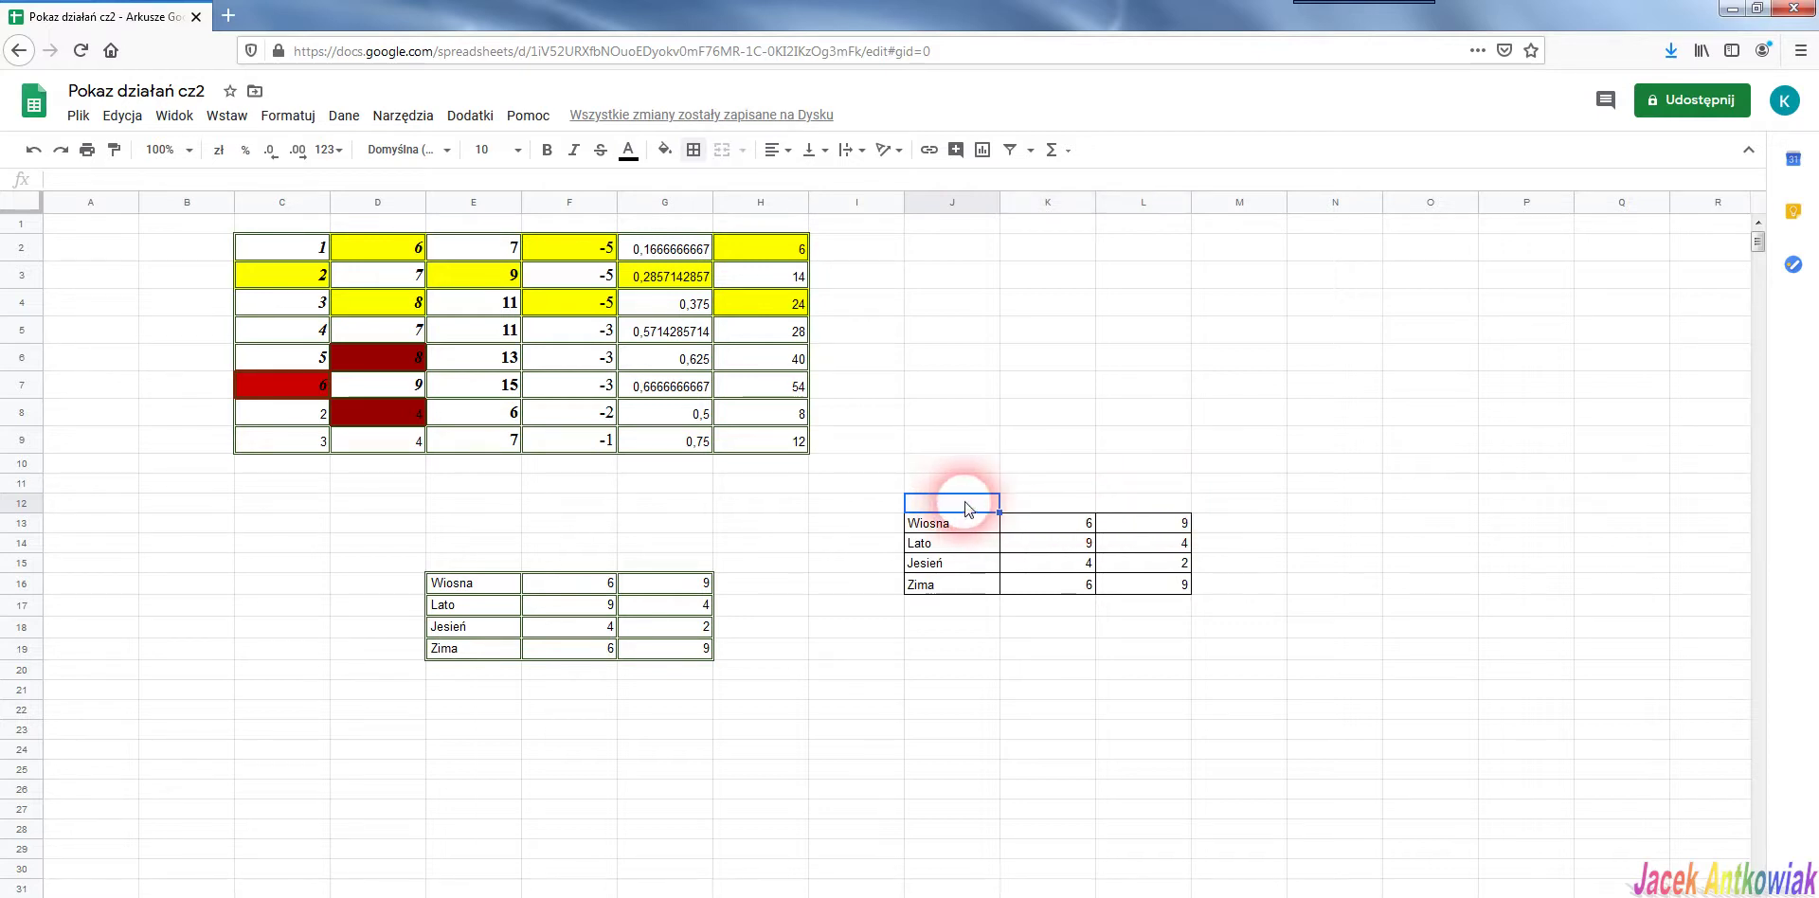
pyautogui.write('Pory roku')
pyautogui.click(1054, 505)
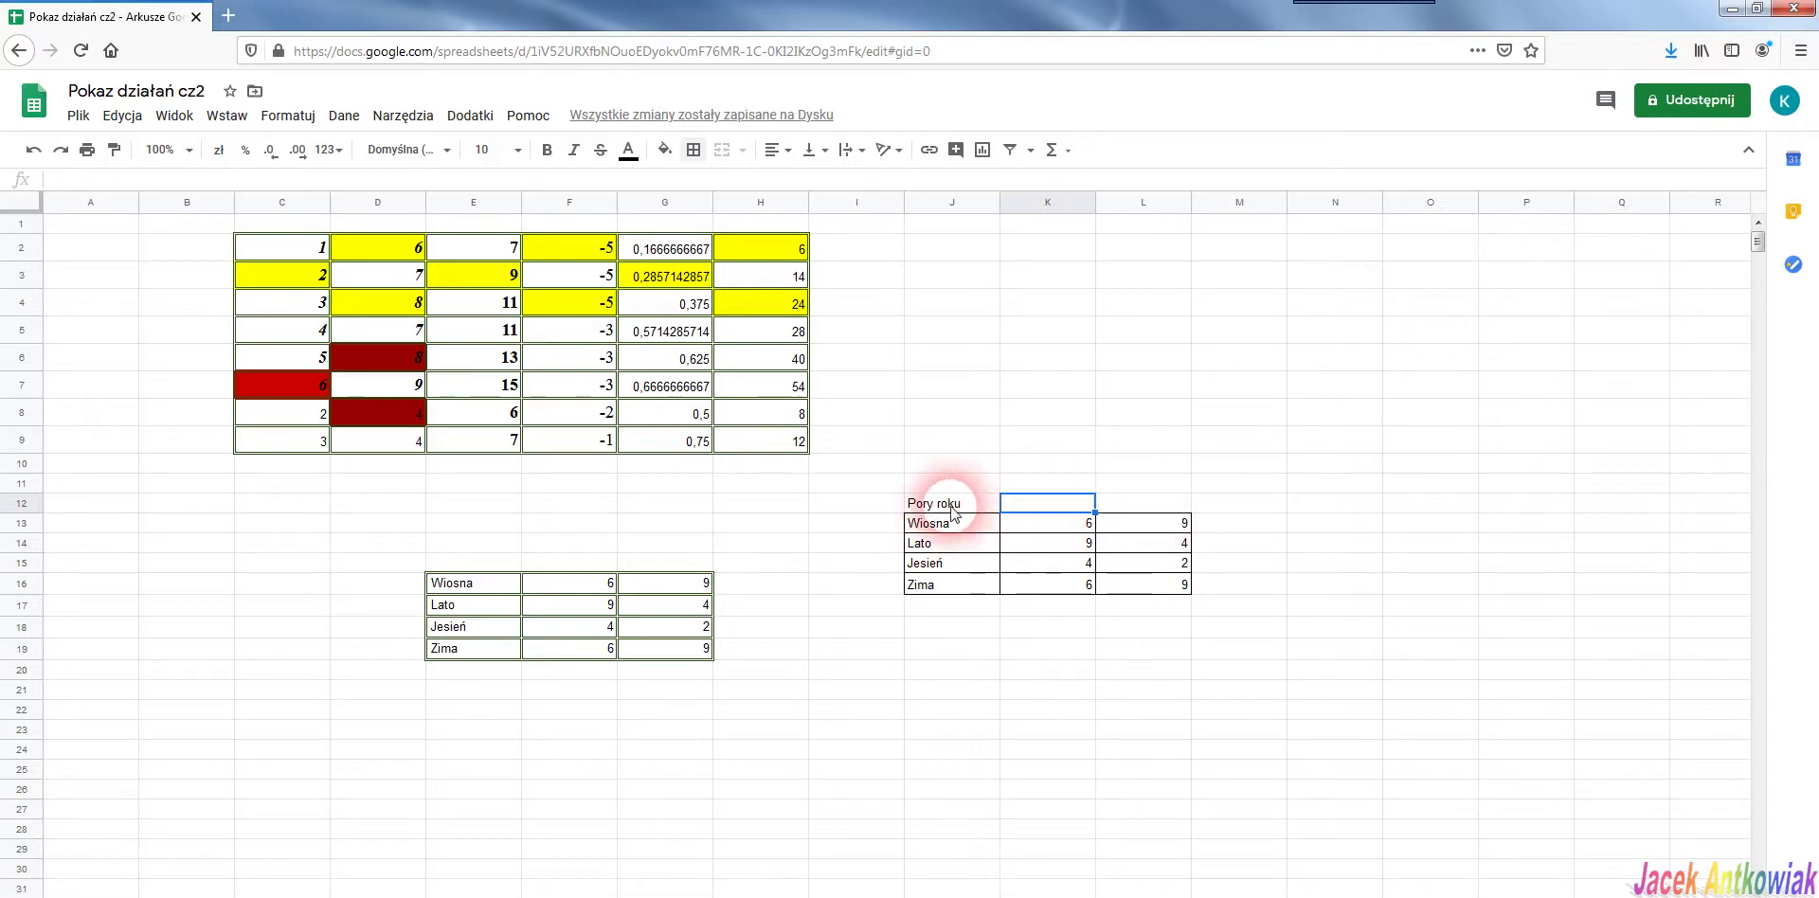
pyautogui.click(985, 413)
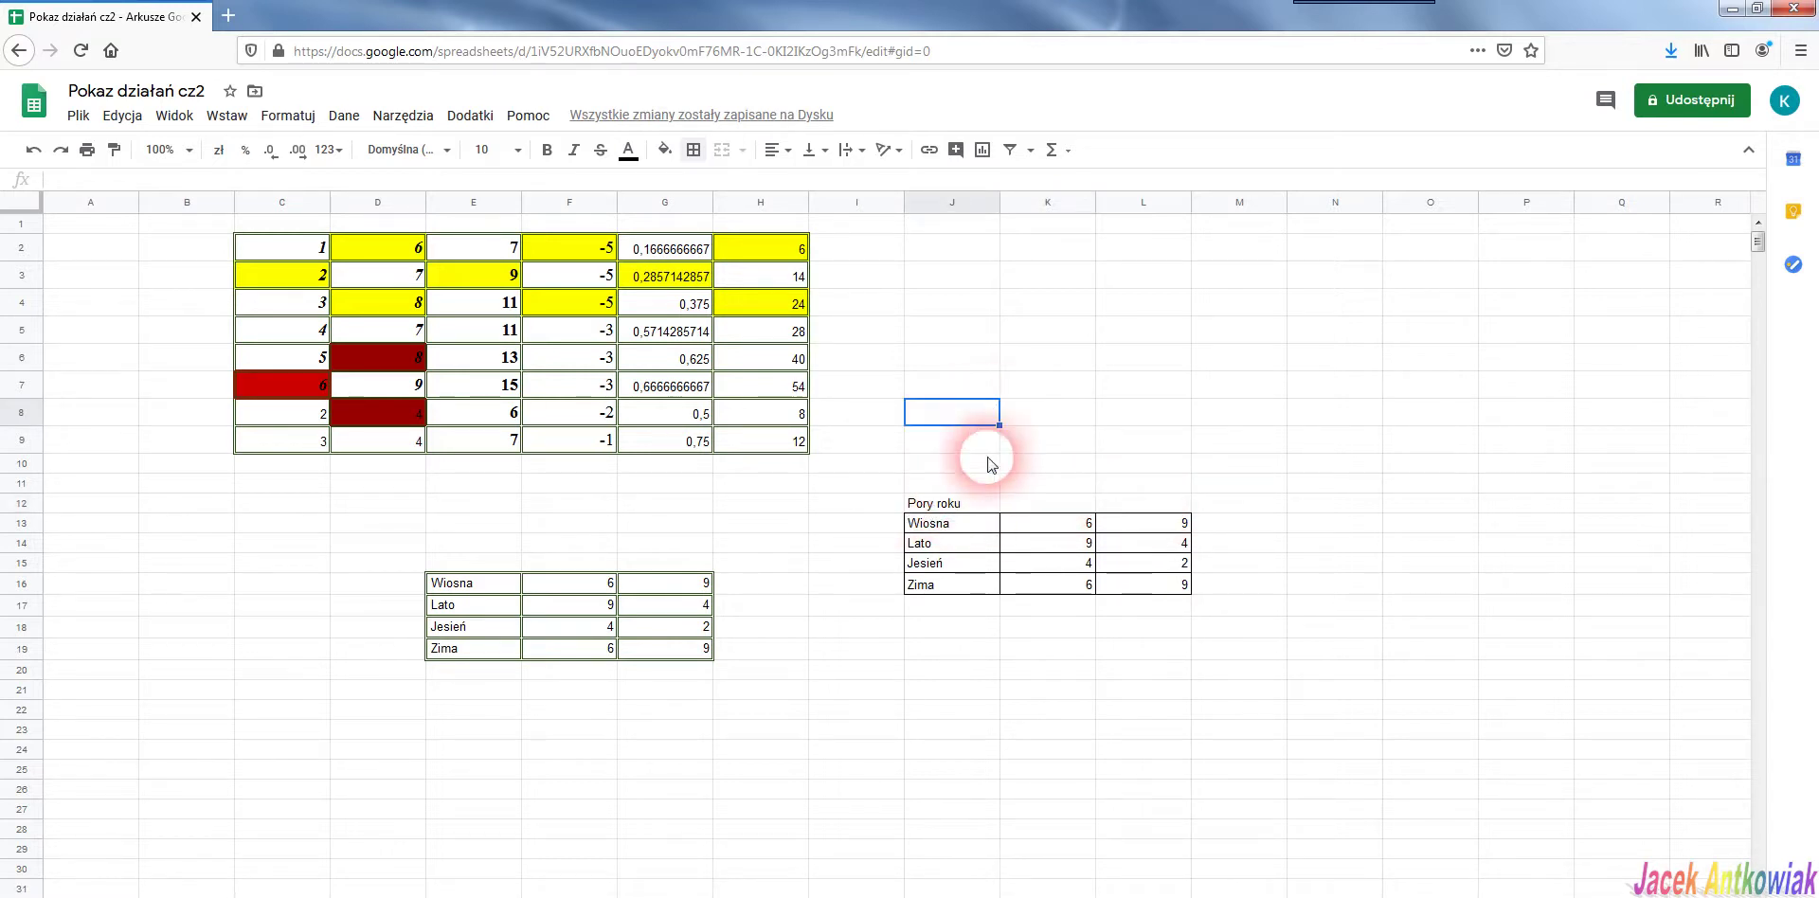
# Copy the heading text "Pory roku" from cell J12 into cell K12
pyautogui.click(945, 508)
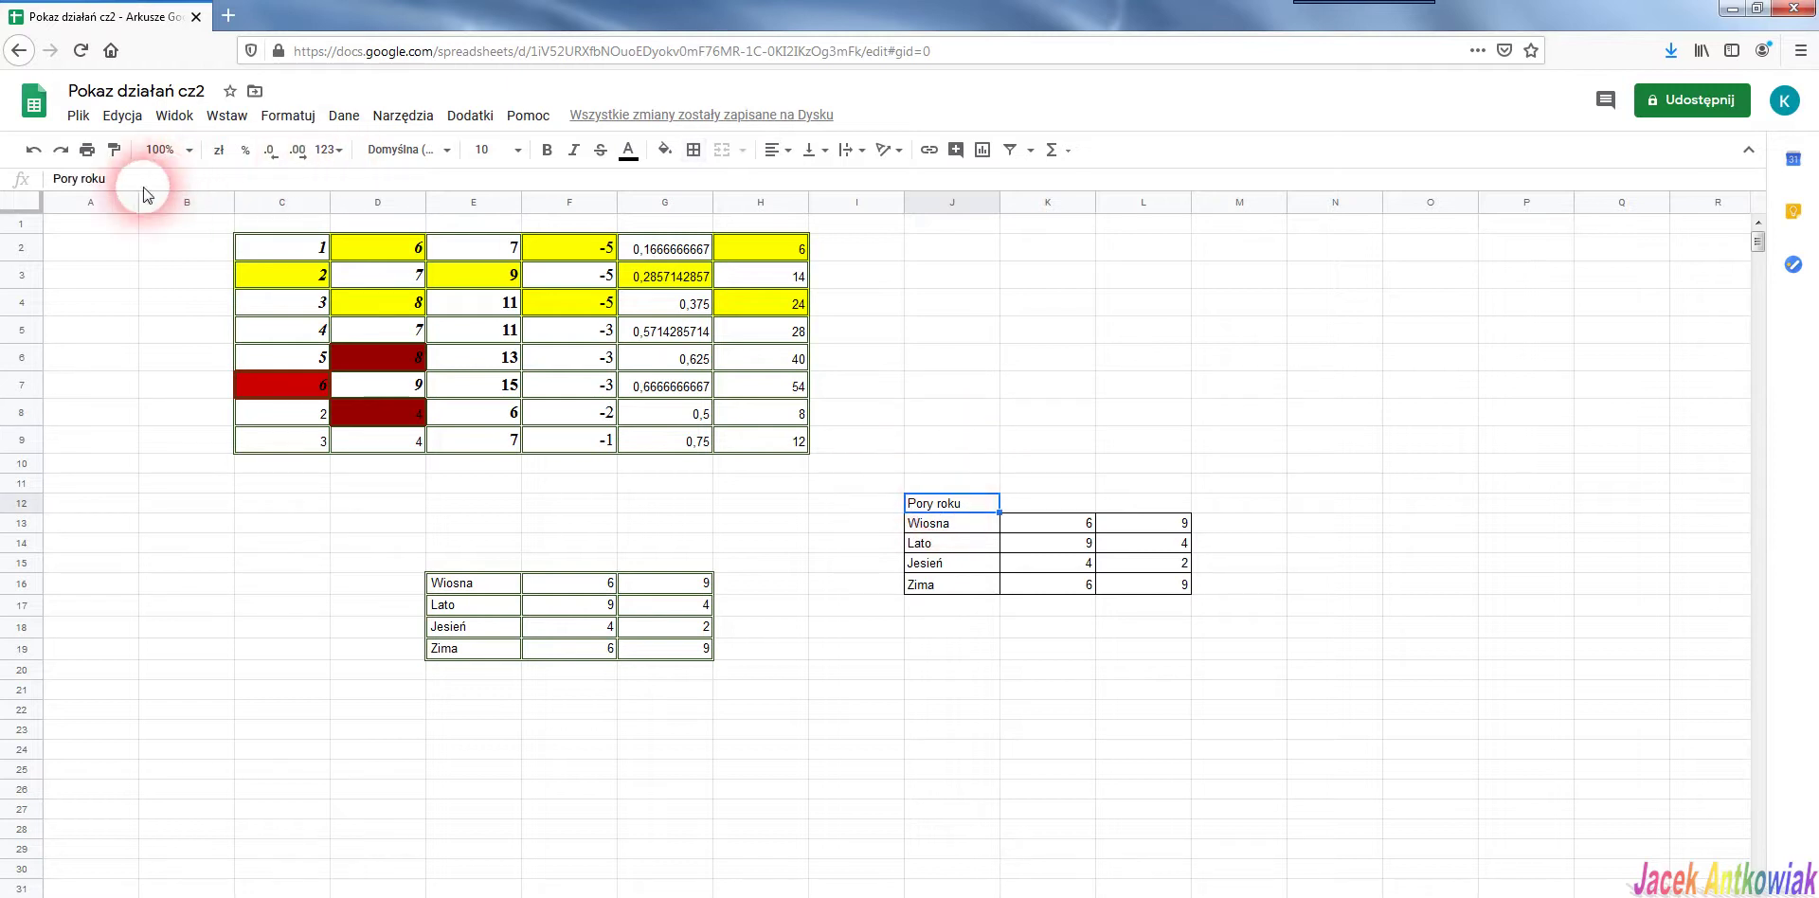
pyautogui.moveTo(132, 184); pyautogui.dragTo(17, 190)
pyautogui.hotkey('ctrl', 'c')
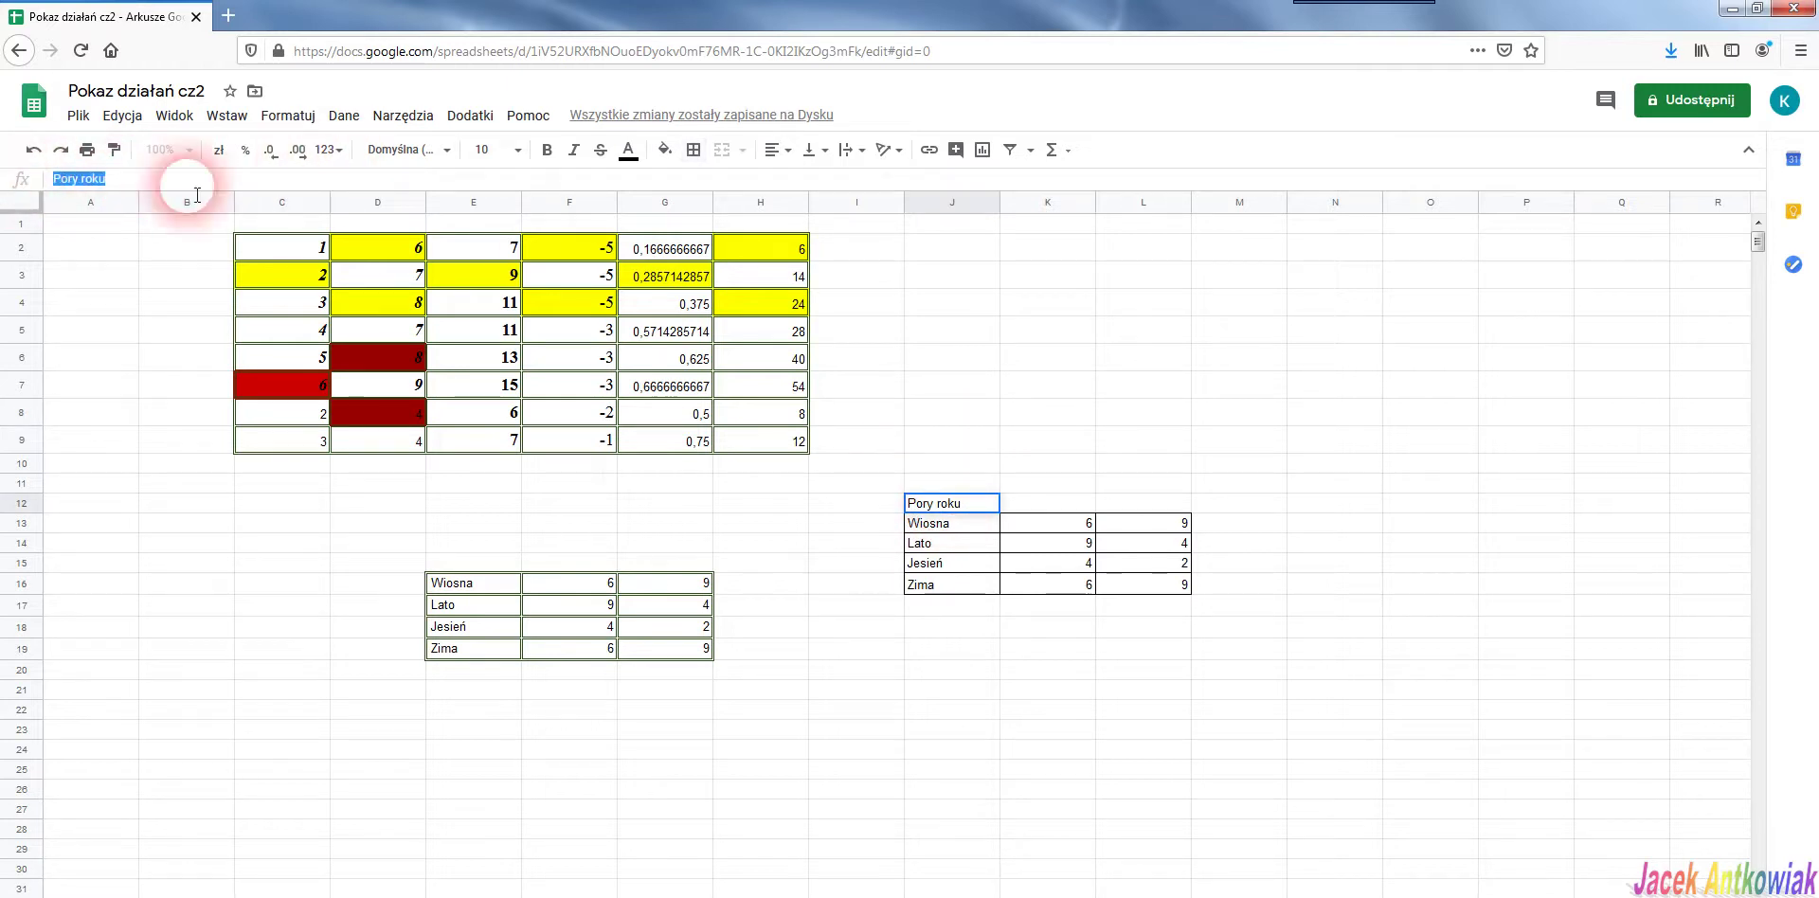
pyautogui.click(1052, 487)
pyautogui.click(1057, 506)
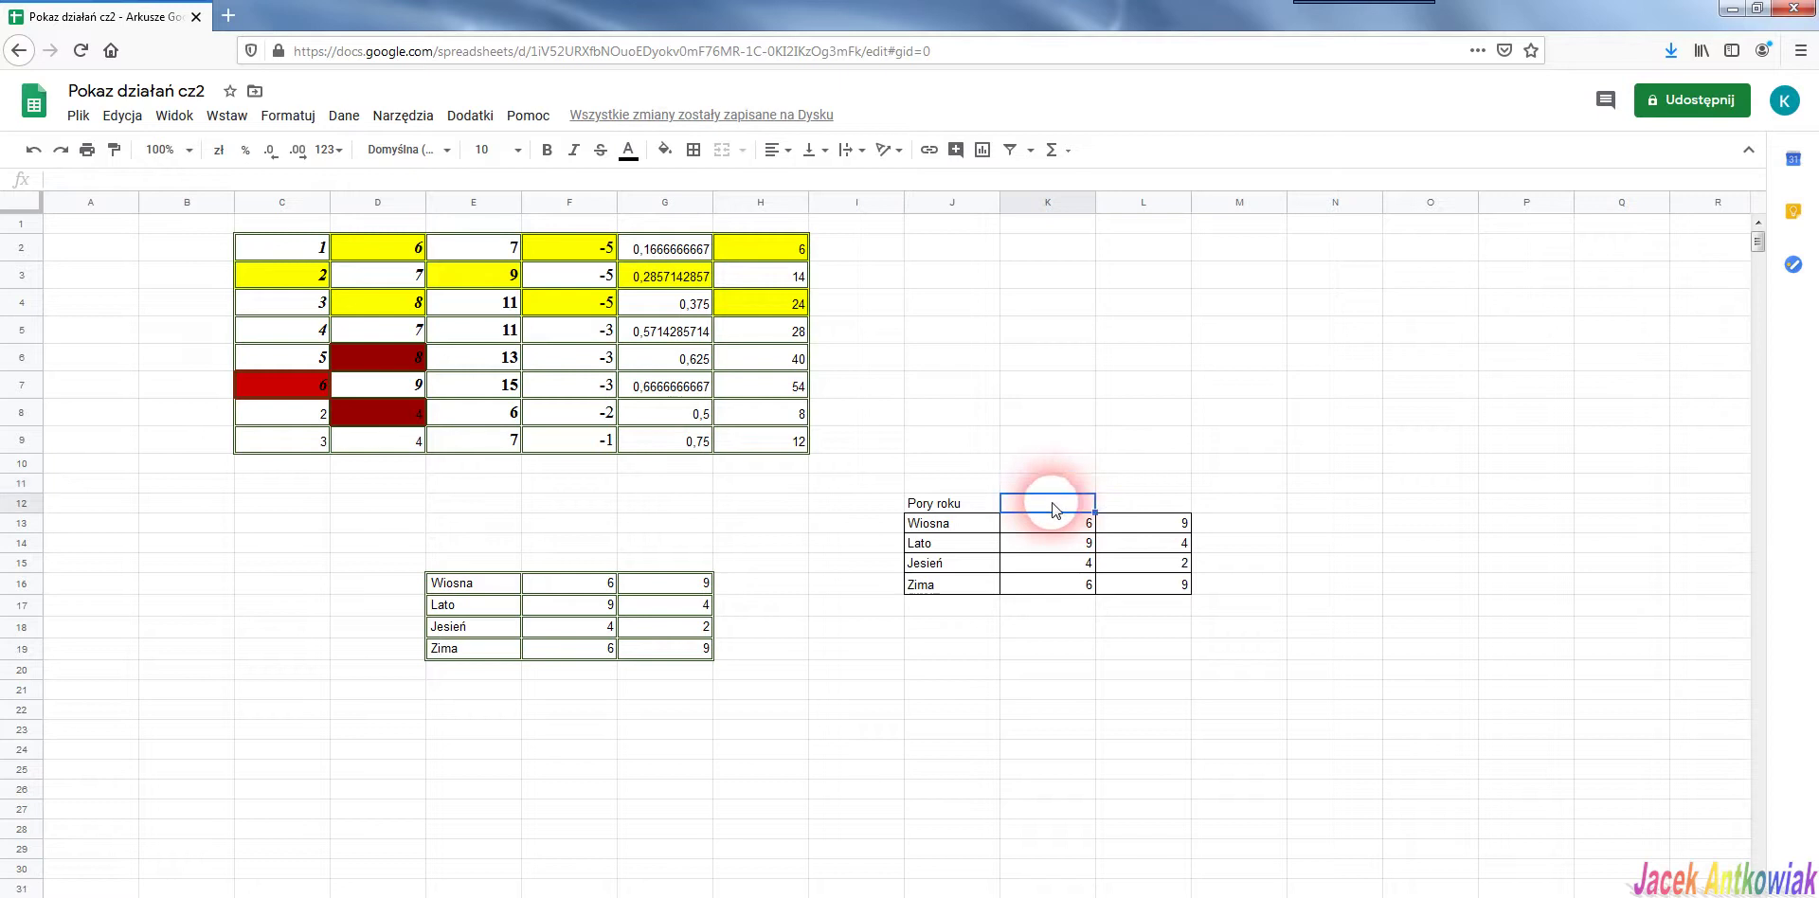
pyautogui.hotkey('ctrl', 'v')
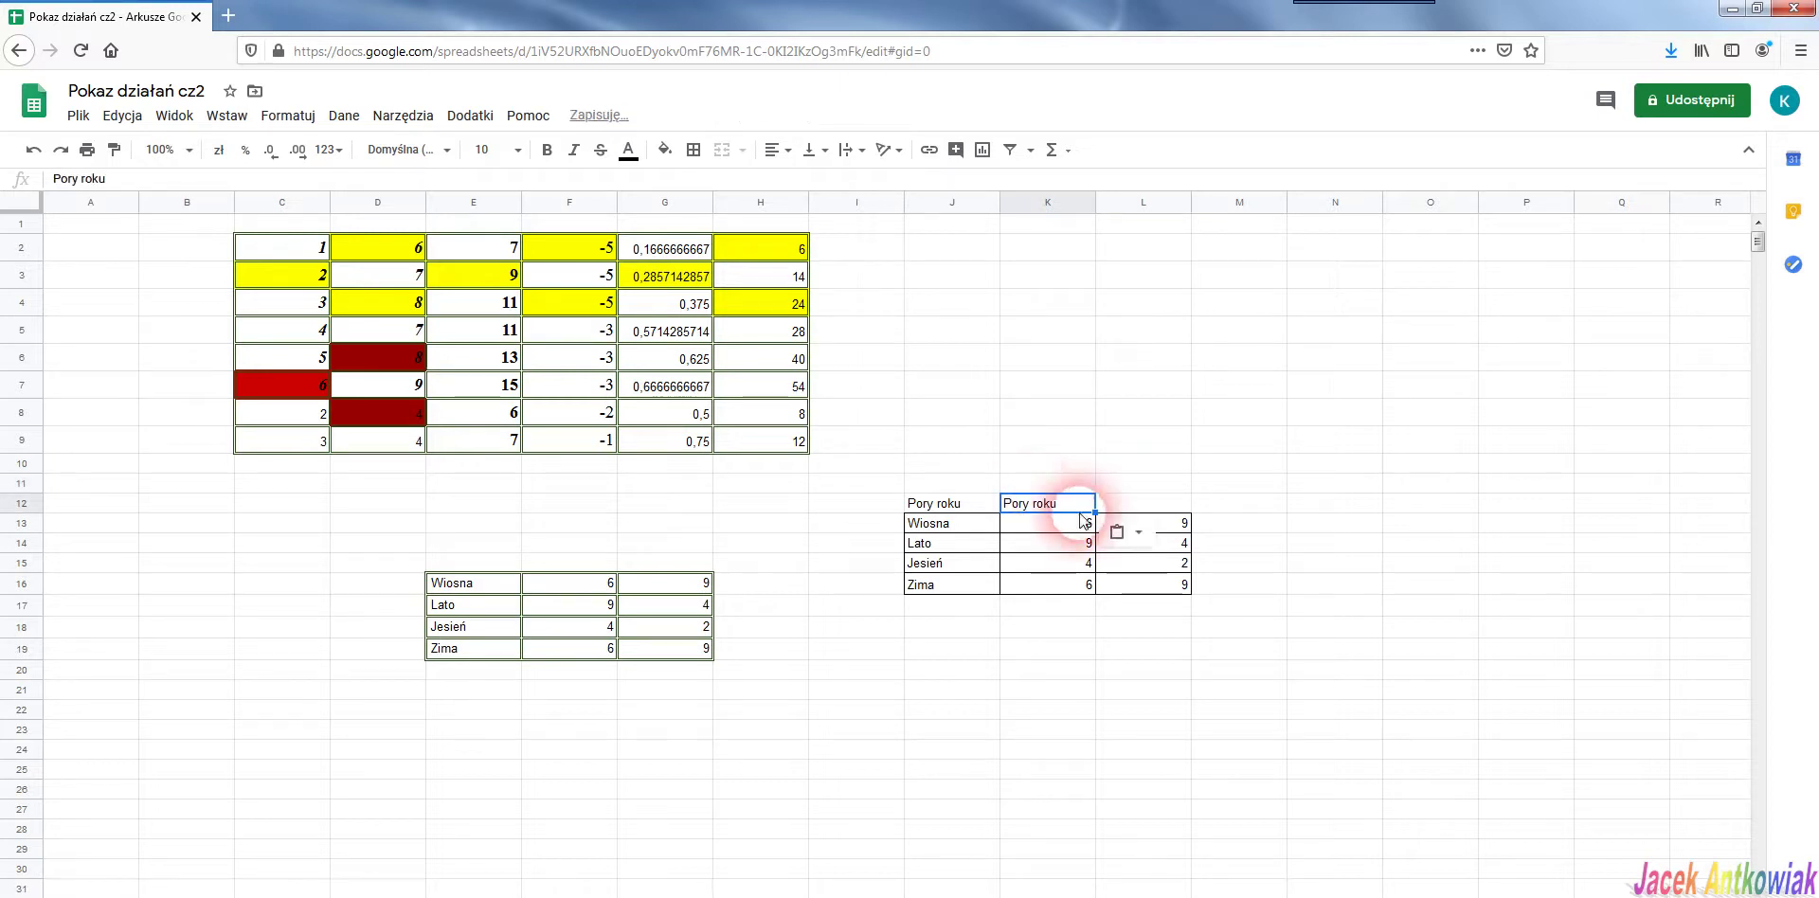
# Delete the heading in cell J12 and undo that deletion
pyautogui.click(972, 509)
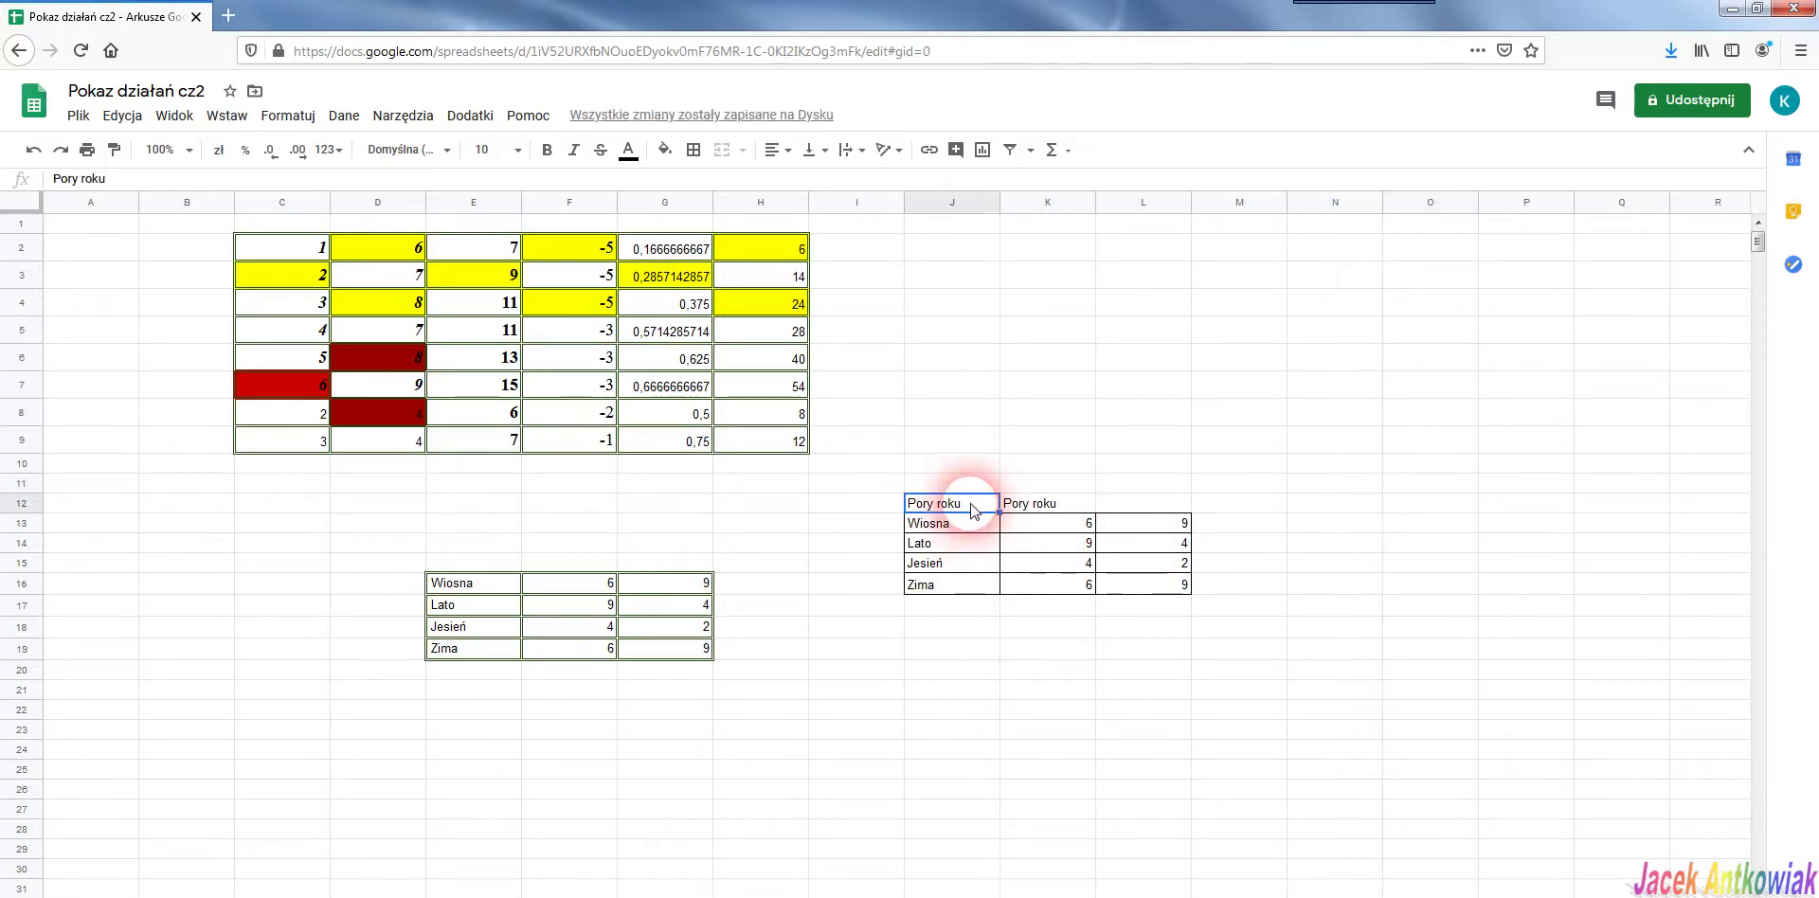
pyautogui.press('Delete')
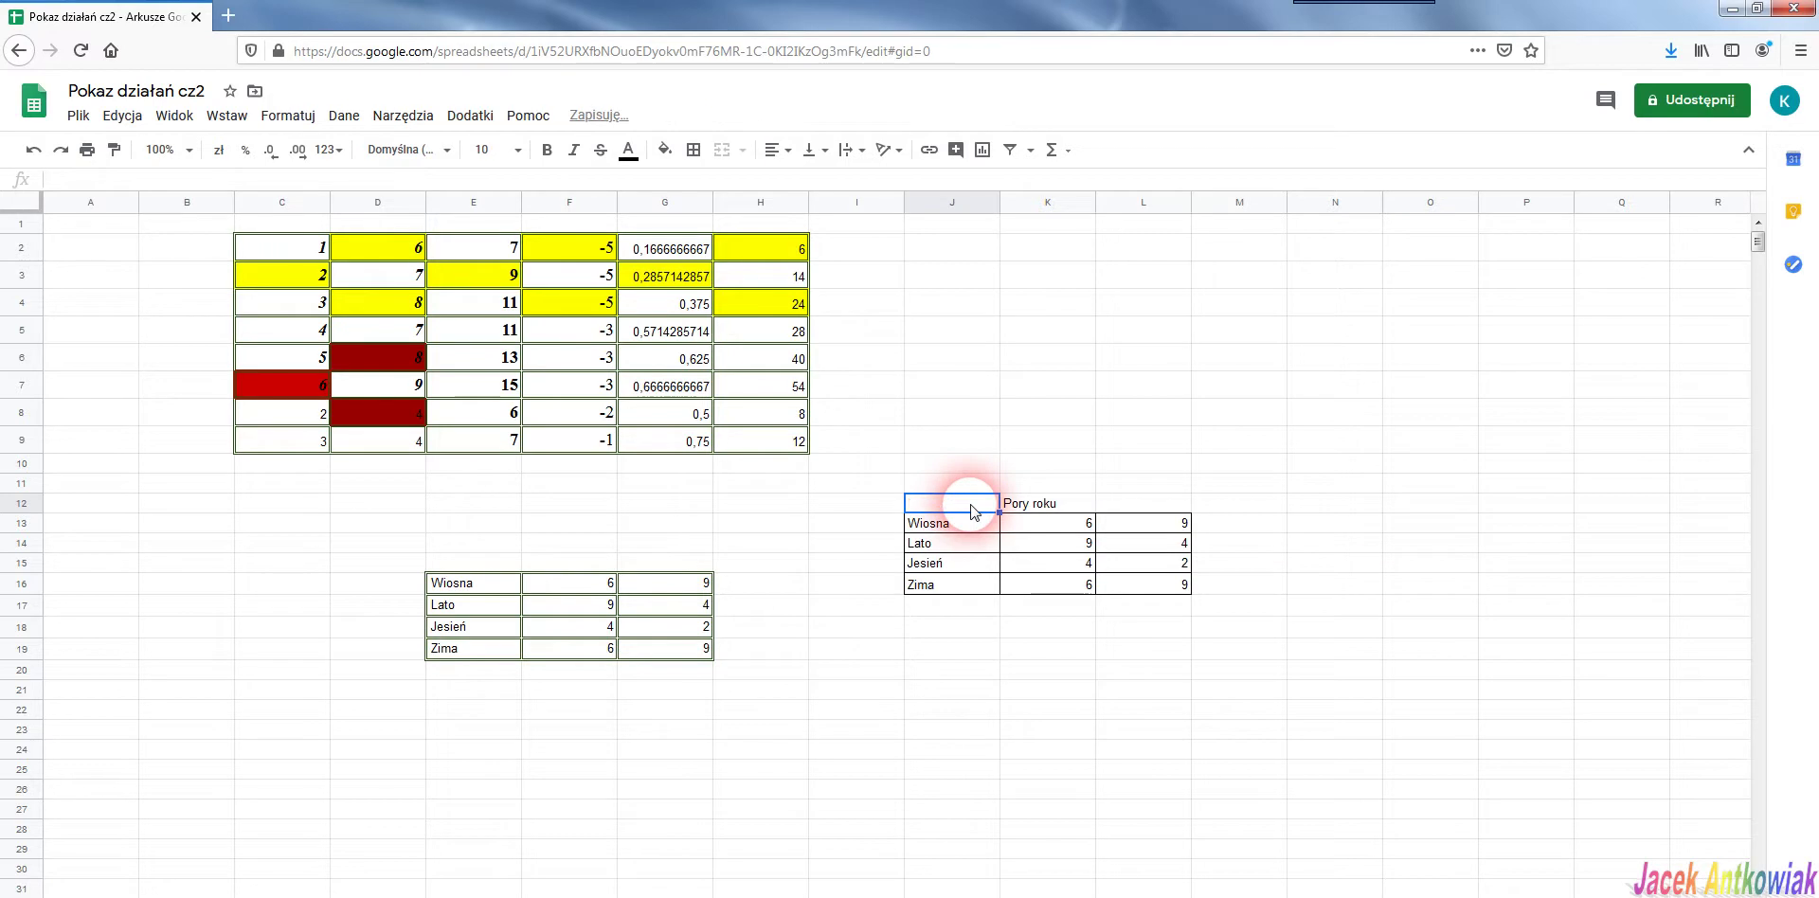
pyautogui.click(1144, 722)
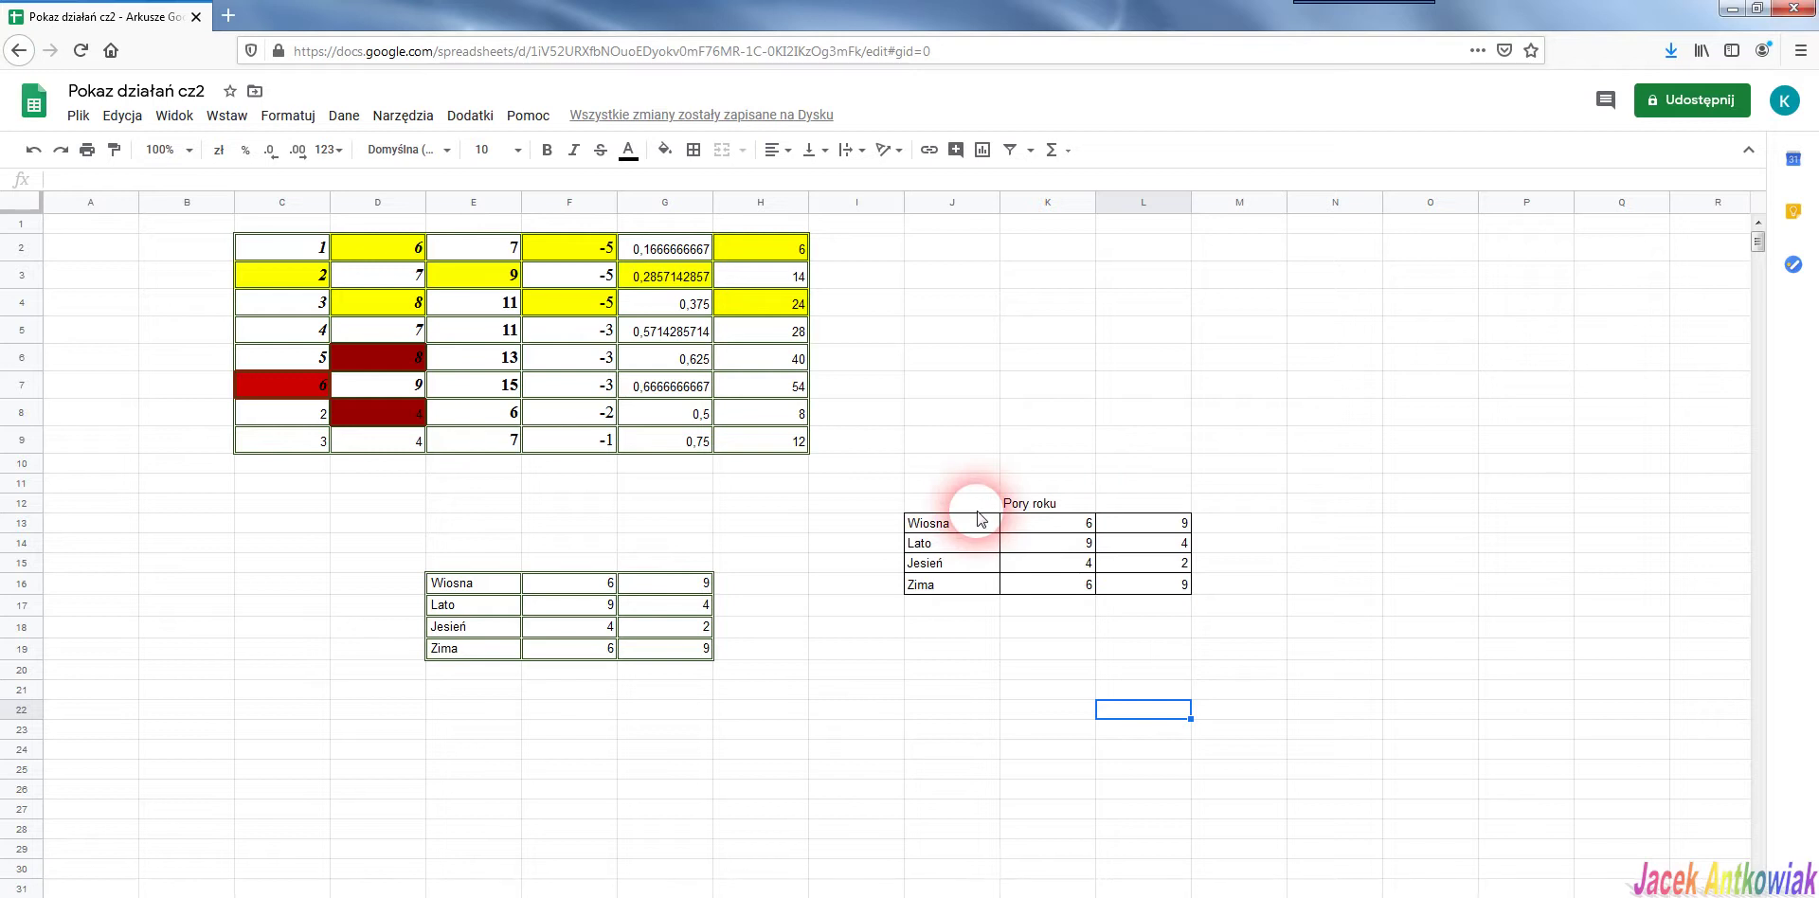
pyautogui.click(33, 150)
pyautogui.moveTo(1230, 417); pyautogui.dragTo(1228, 438)
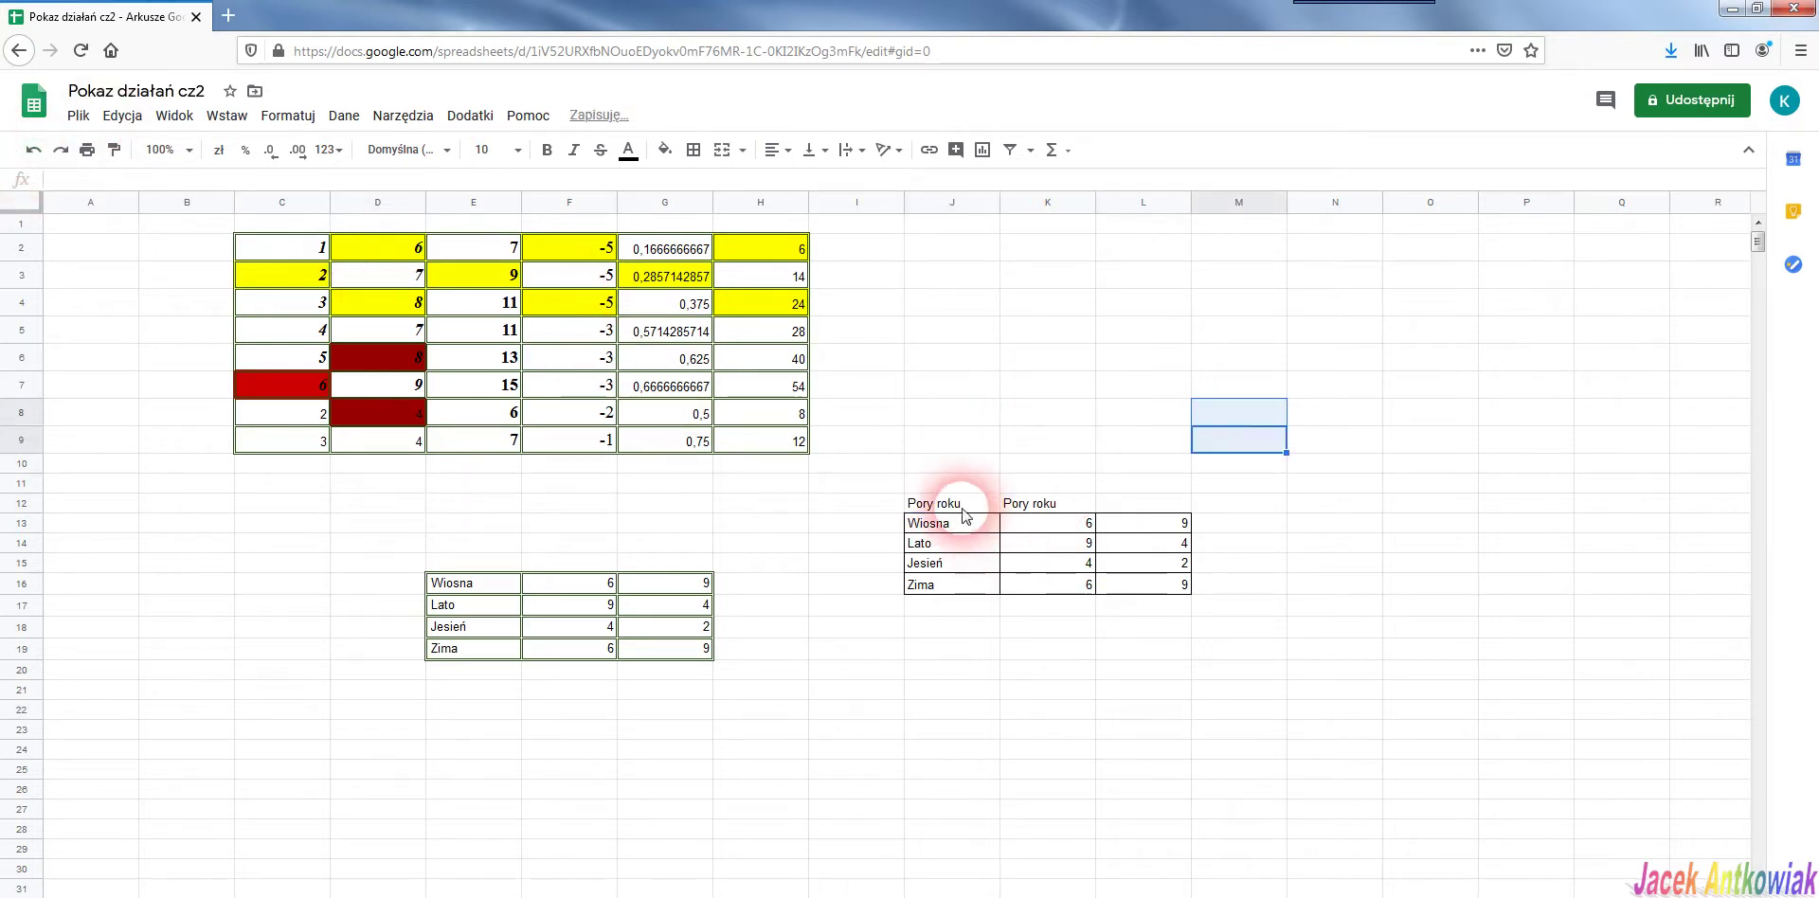
pyautogui.click(1336, 625)
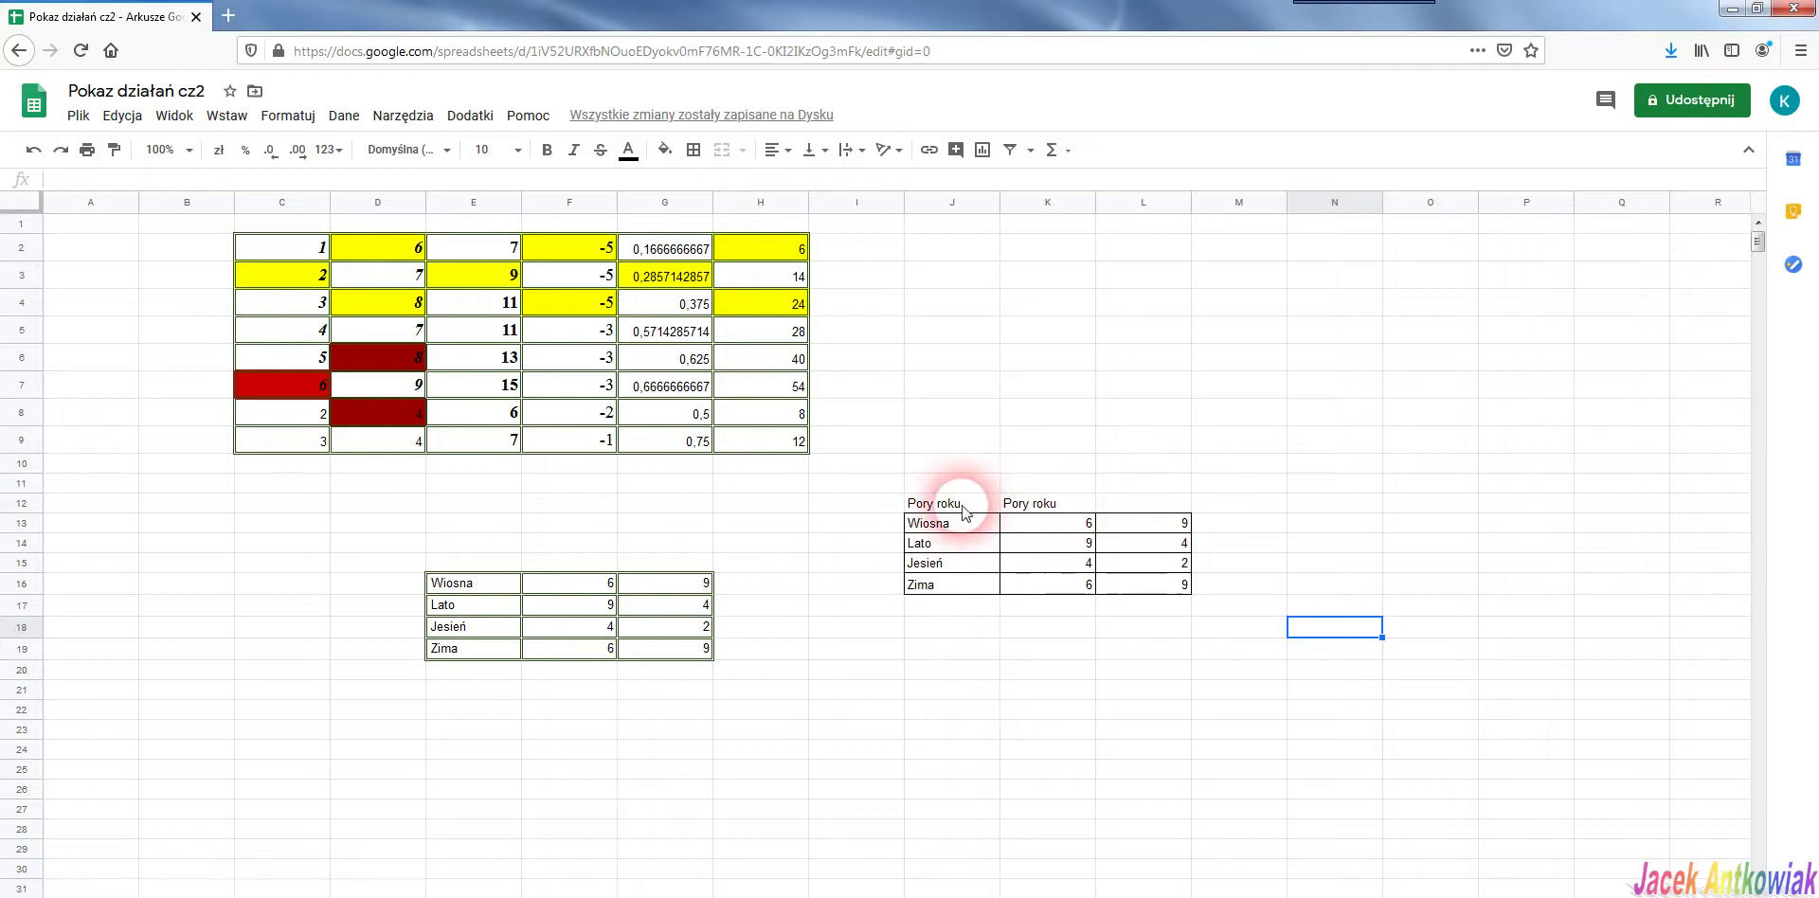
# Try to merge all the heading cells J12:L12 above the seasons table, and cancel the merge
pyautogui.moveTo(968, 503); pyautogui.dragTo(1149, 507)
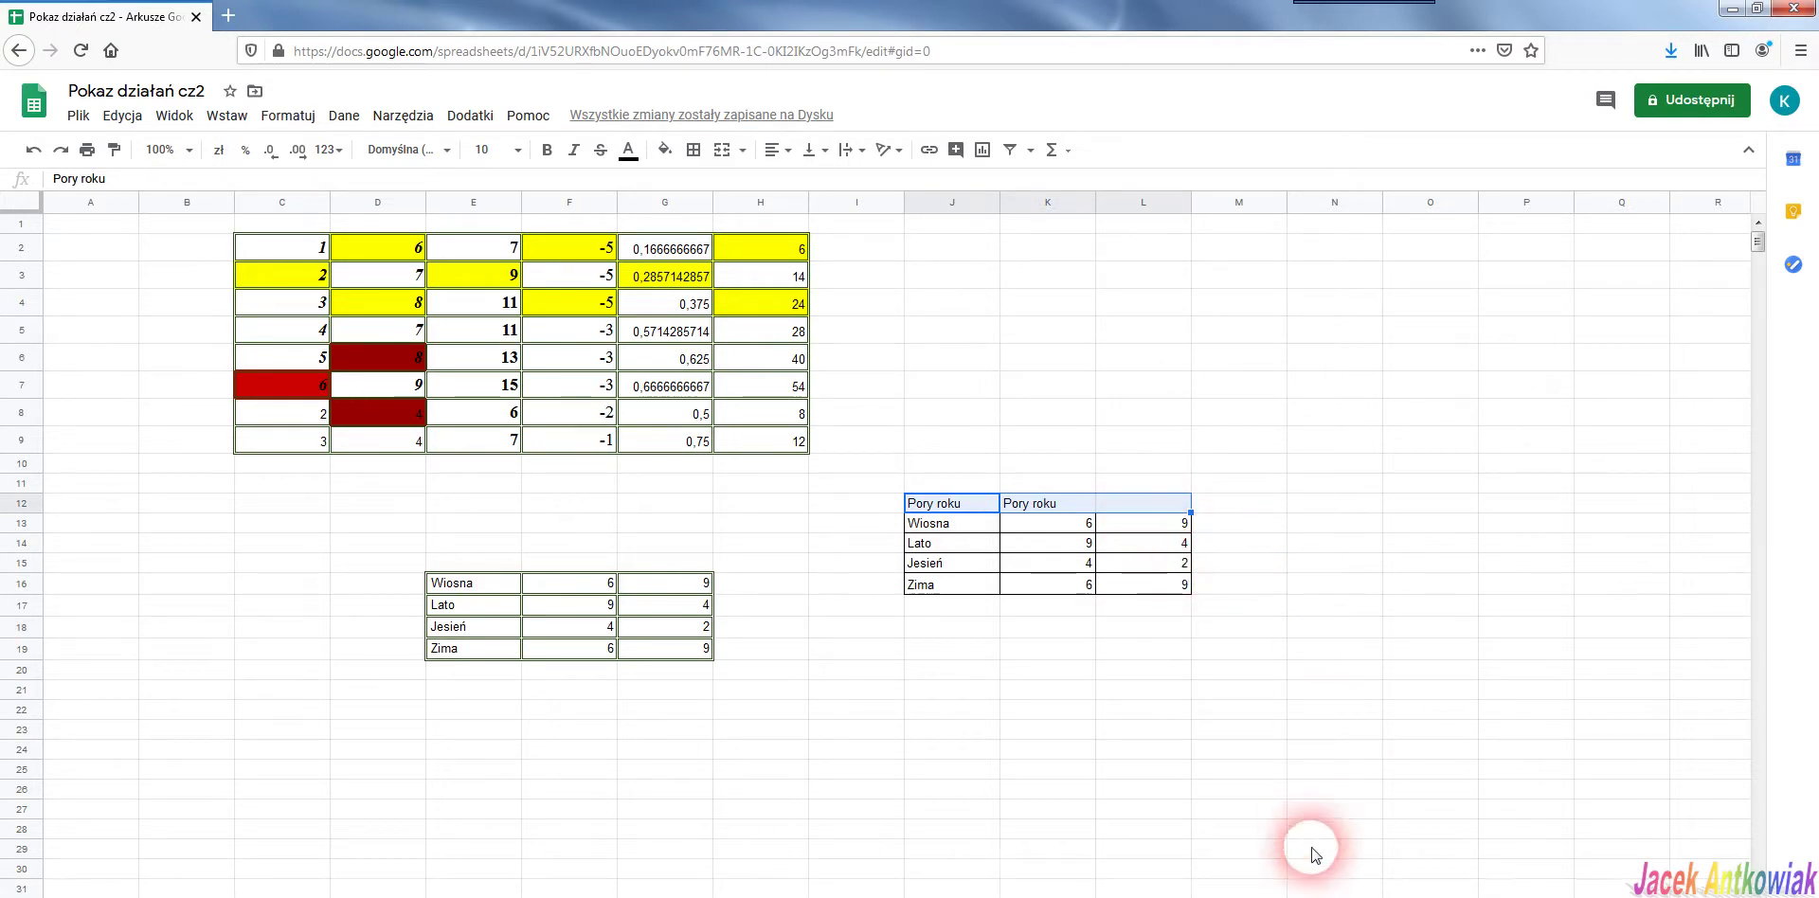
pyautogui.rightClick(986, 512)
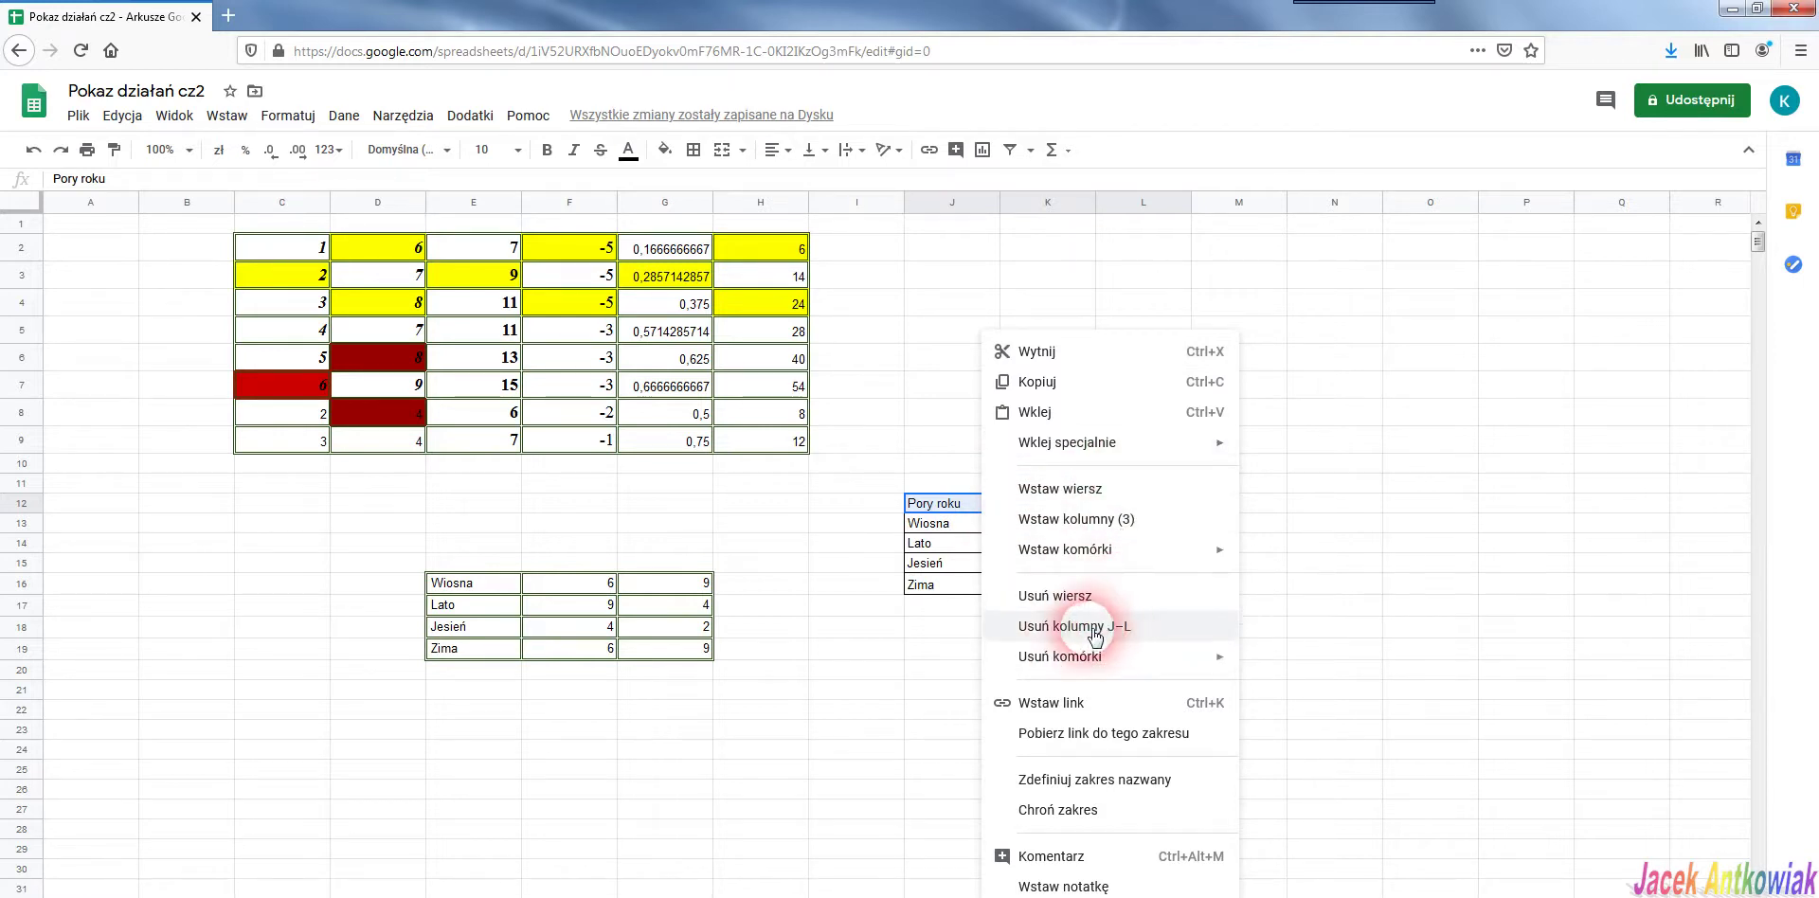
pyautogui.moveTo(1094, 665)
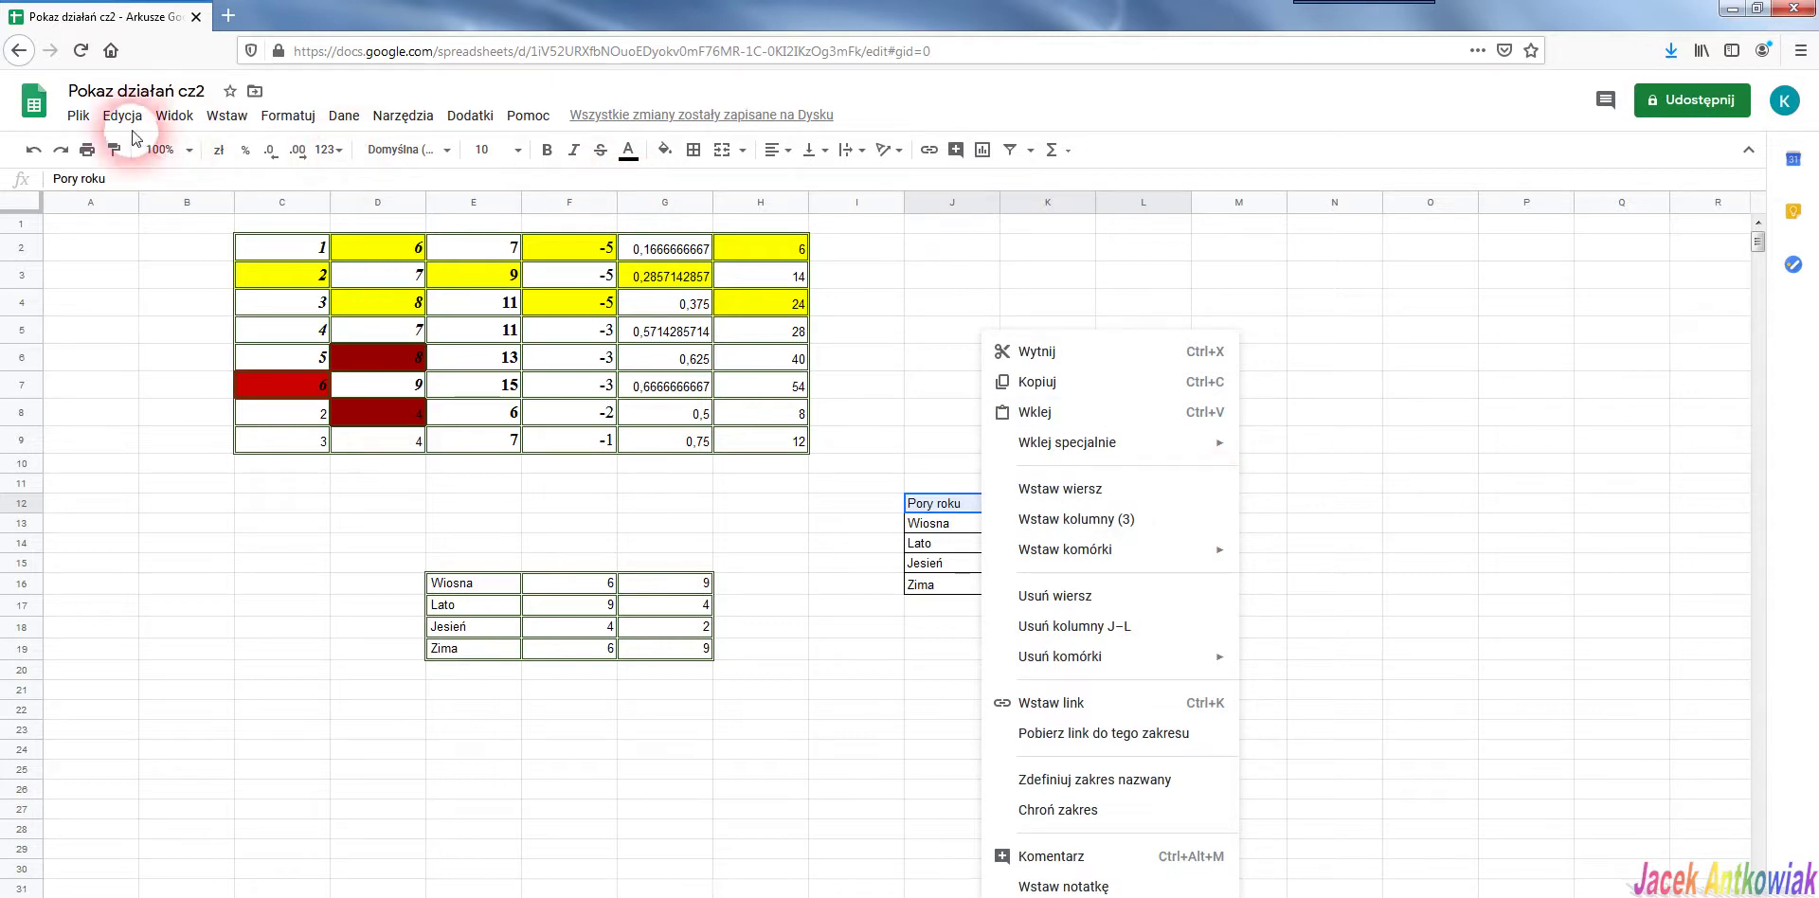
pyautogui.click(288, 115)
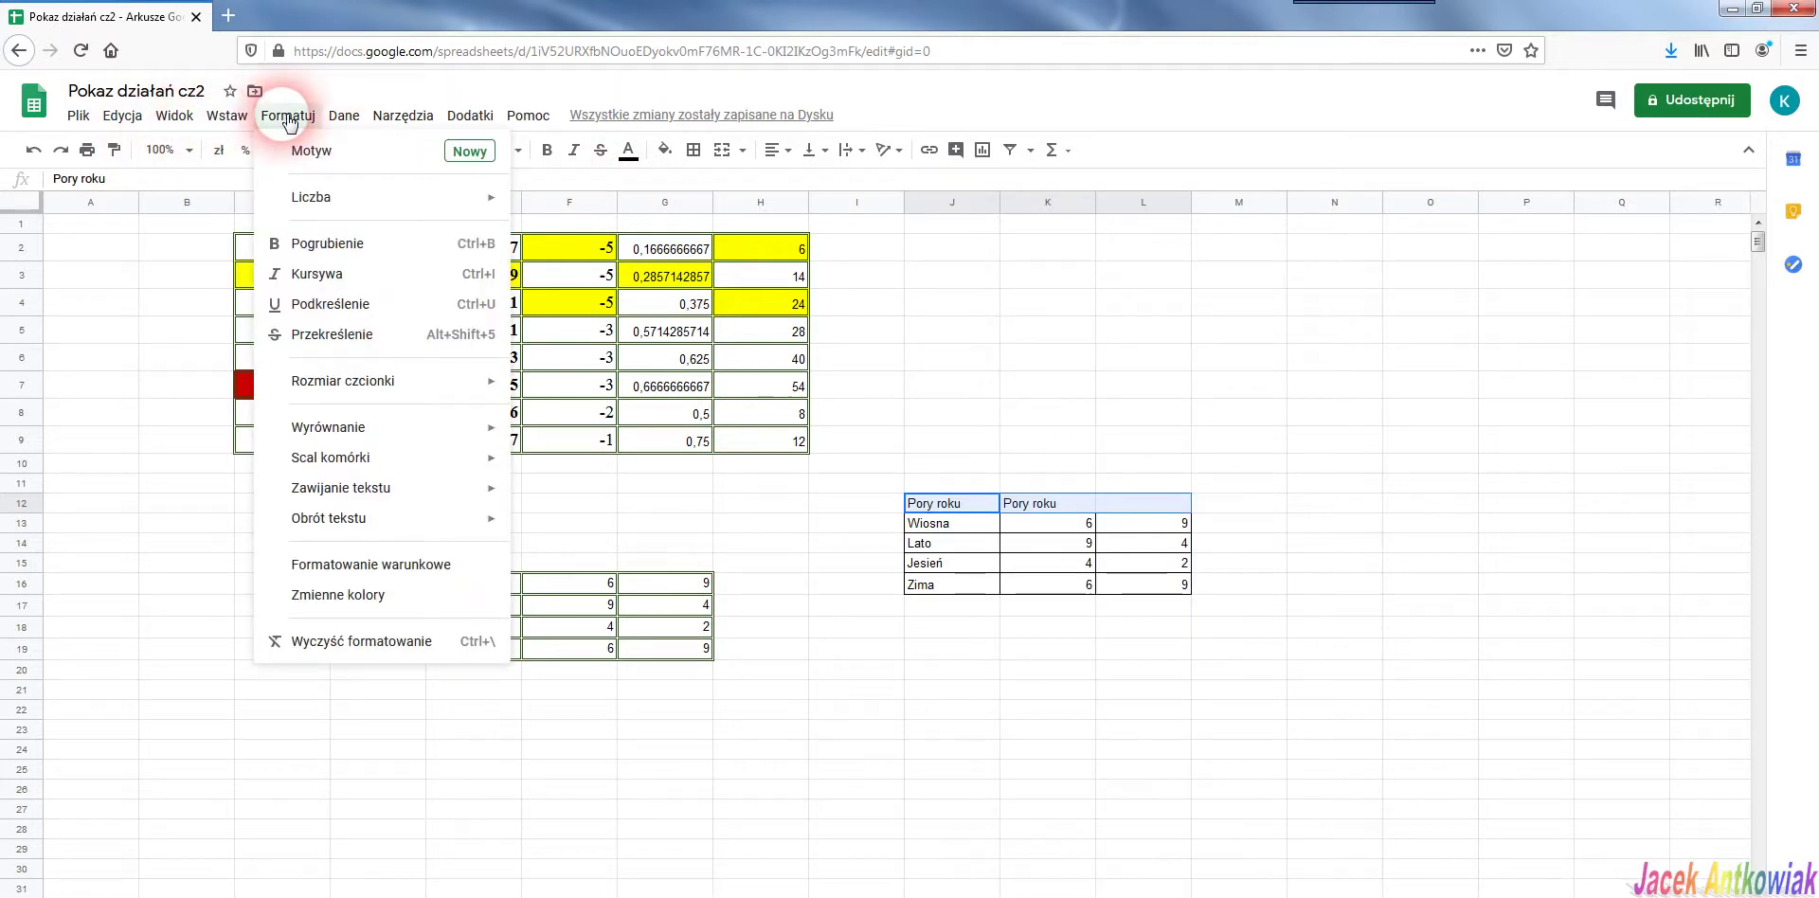
pyautogui.moveTo(351, 458)
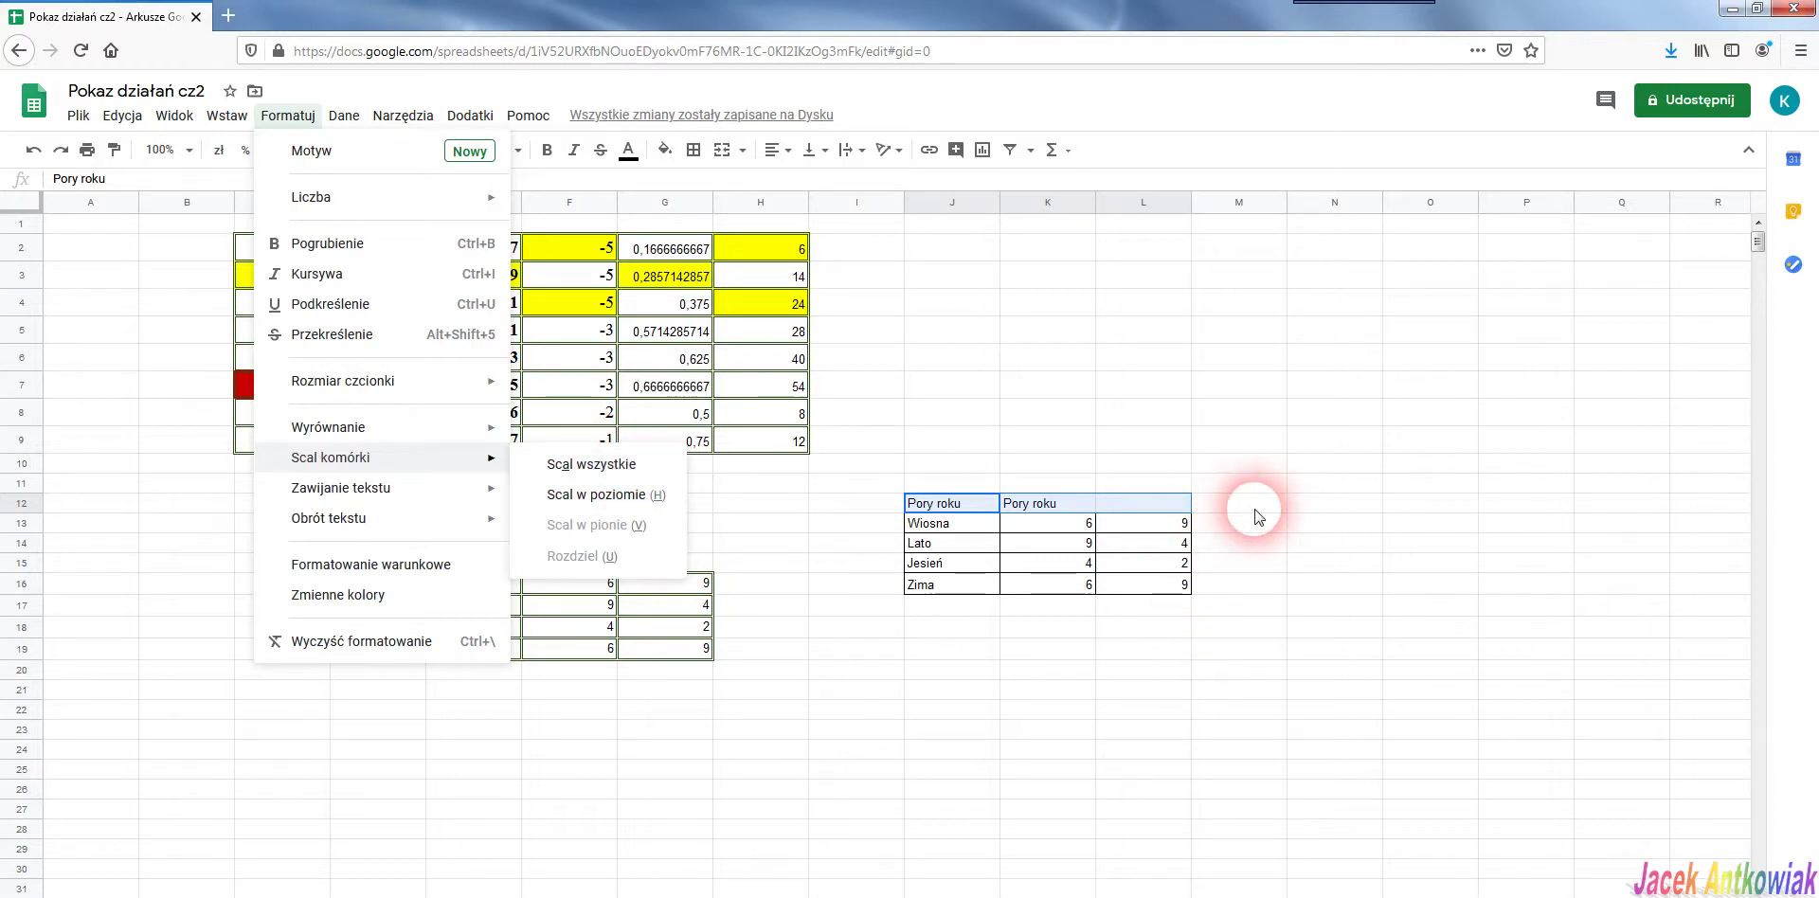
pyautogui.click(568, 467)
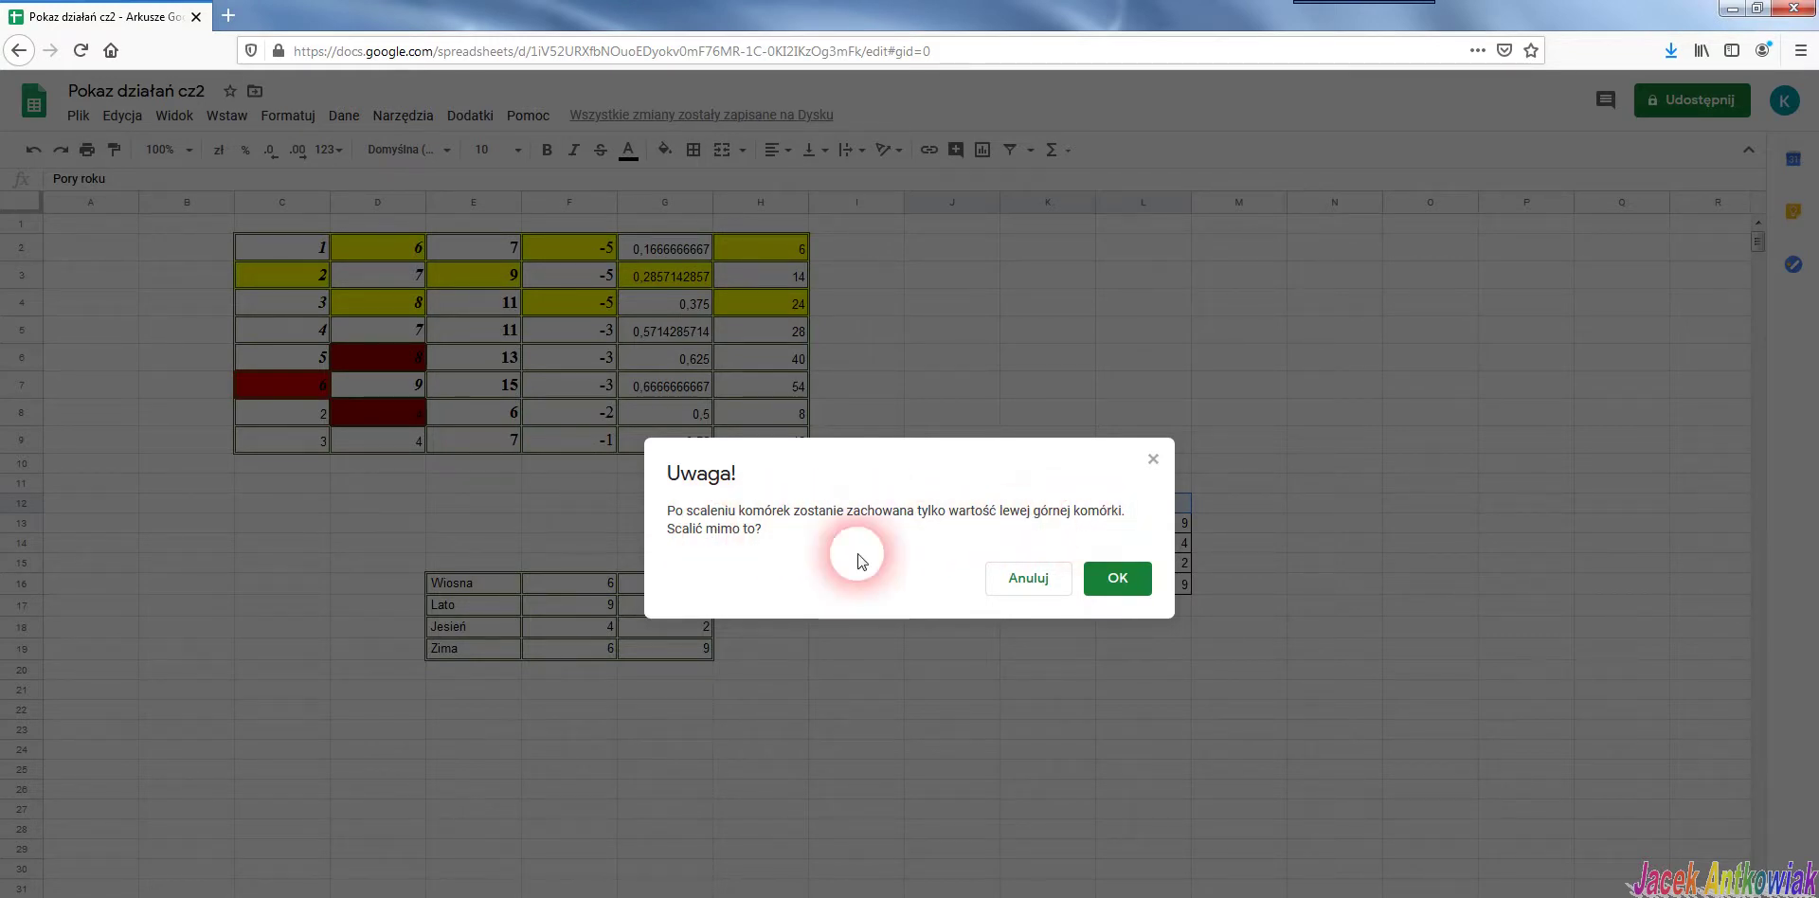
pyautogui.moveTo(943, 462); pyautogui.dragTo(895, 282)
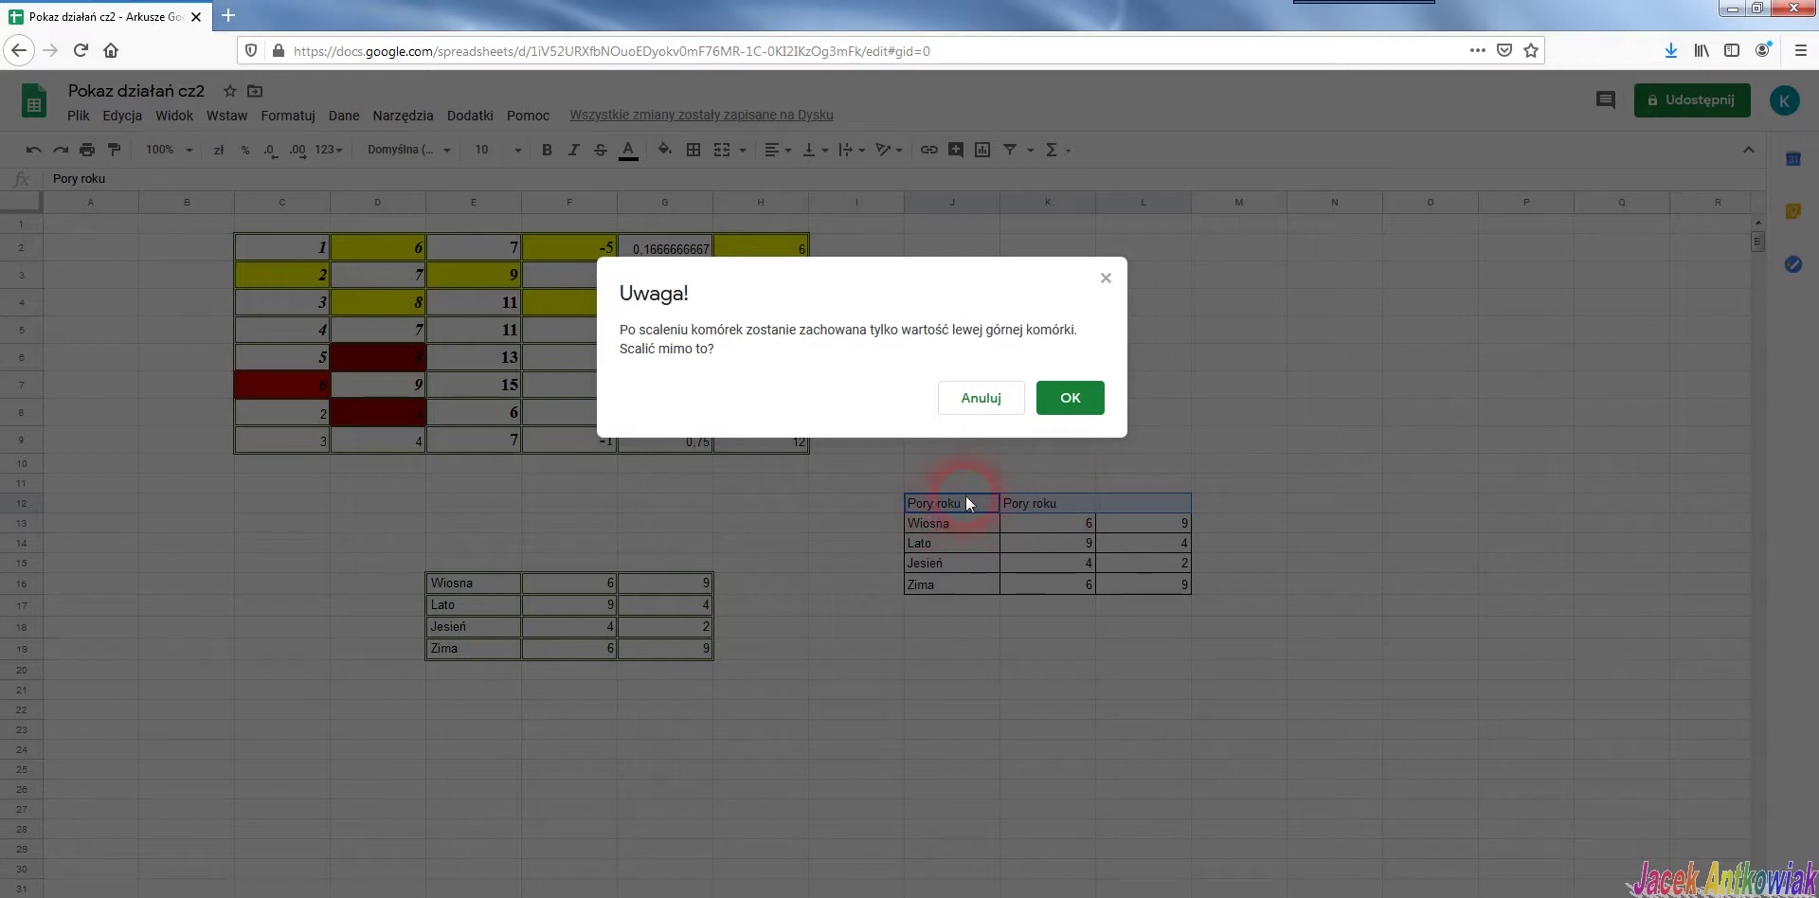
pyautogui.click(991, 403)
# Replace the heading text in cell K12 with "Moje pory roku"
pyautogui.click(1051, 502)
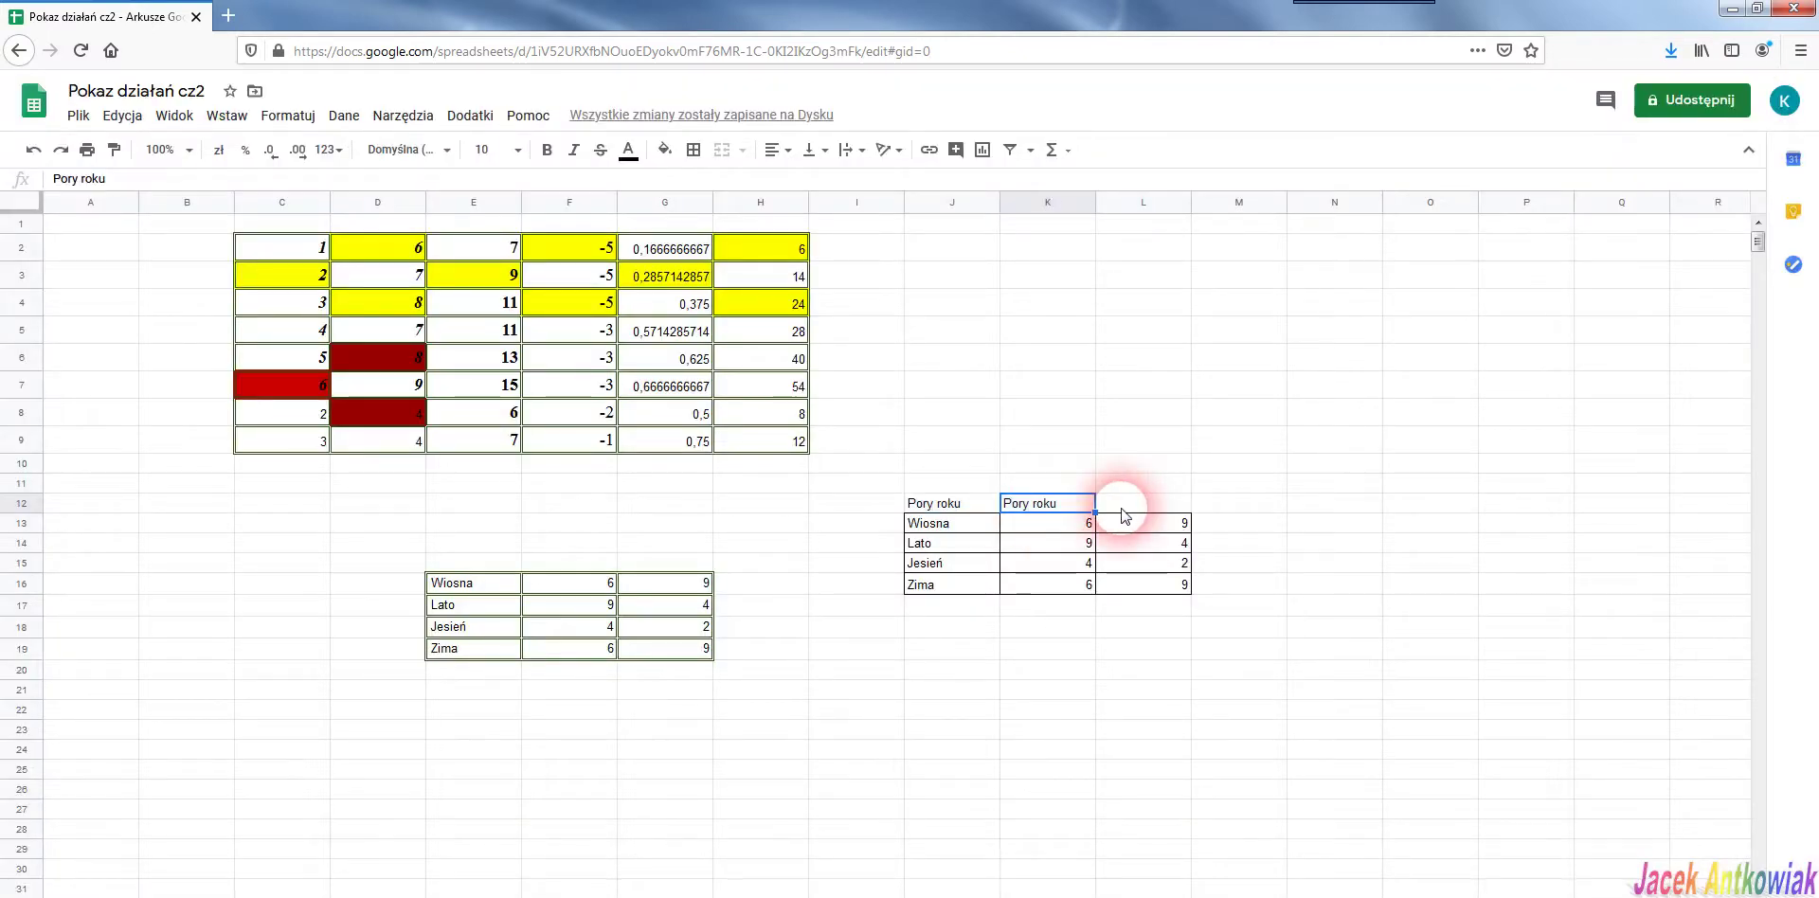
pyautogui.write('Moje')
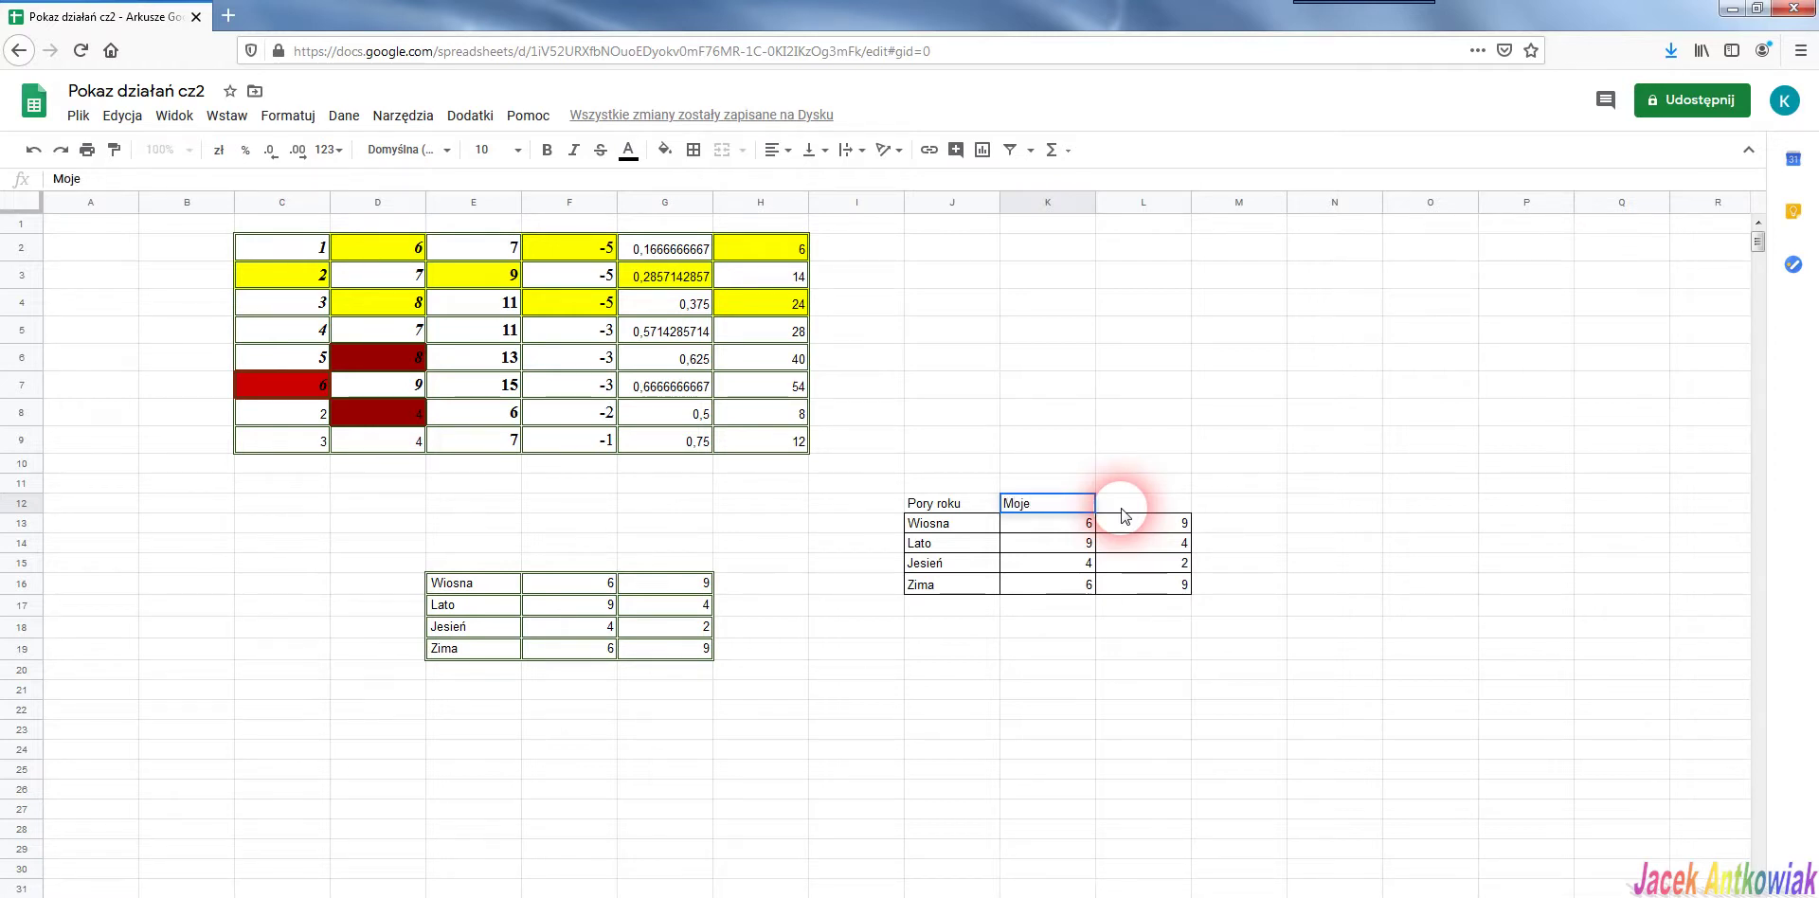
pyautogui.write(' pory roku')
pyautogui.click(1385, 621)
# Merge all the heading cells J12:L12 above the seasons table, accepting that only the upper-left value is kept
pyautogui.click(955, 512)
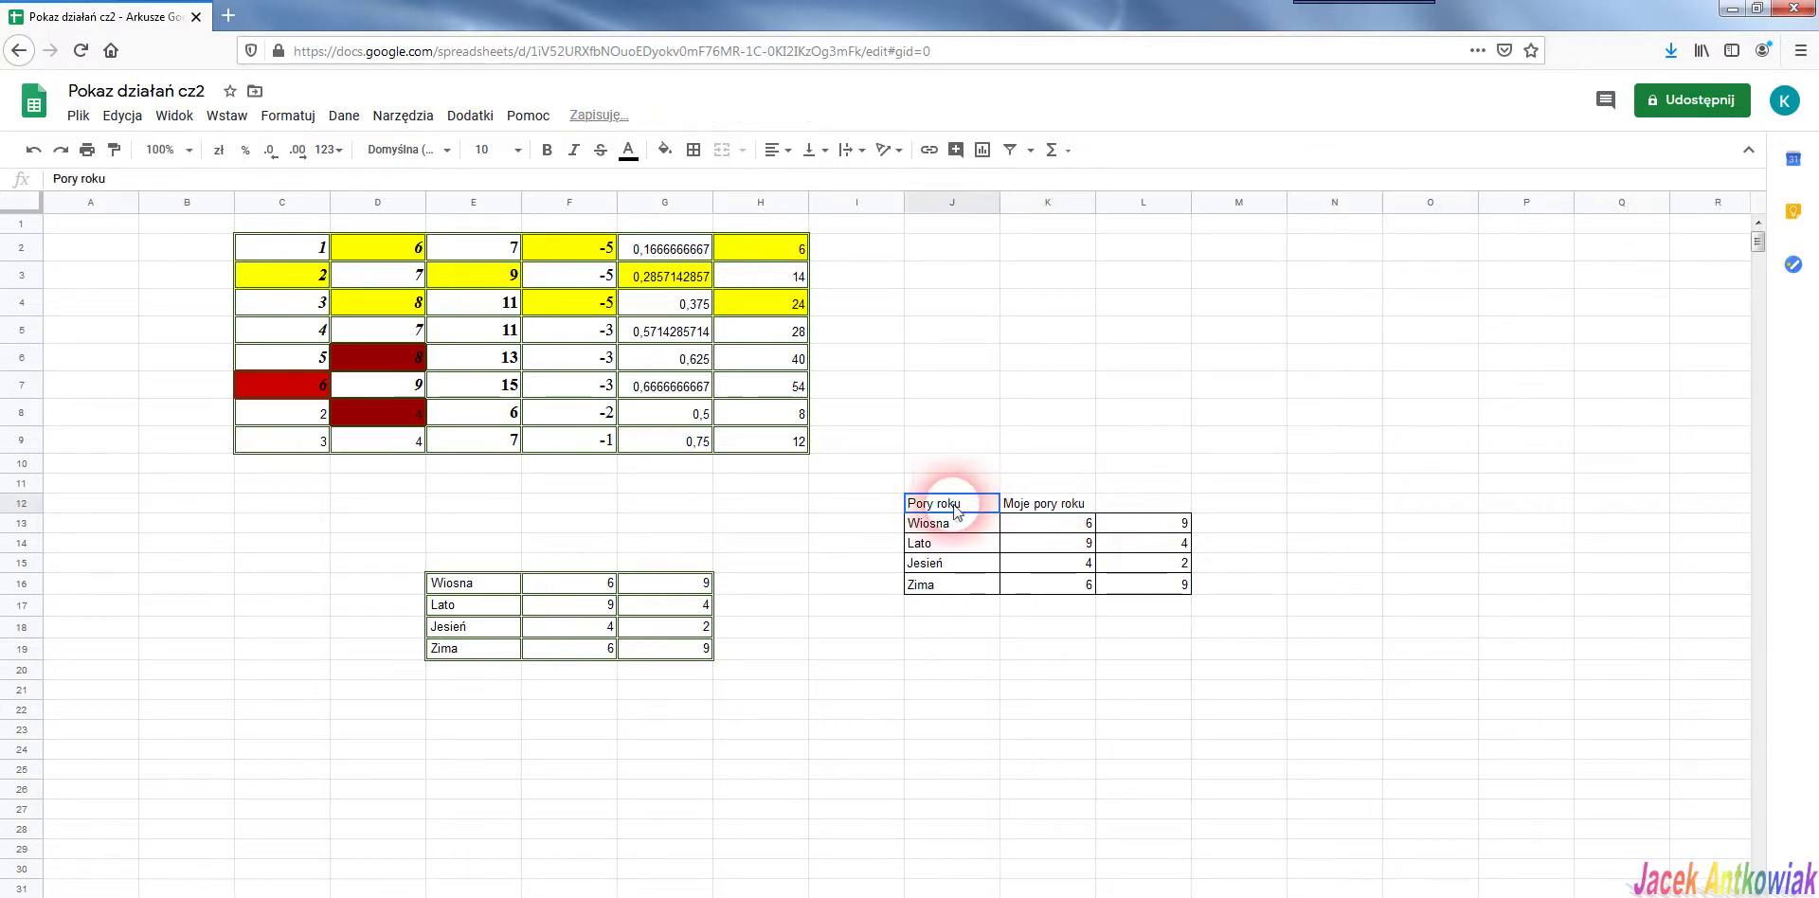
pyautogui.moveTo(955, 511); pyautogui.dragTo(1111, 510)
pyautogui.rightClick(1111, 510)
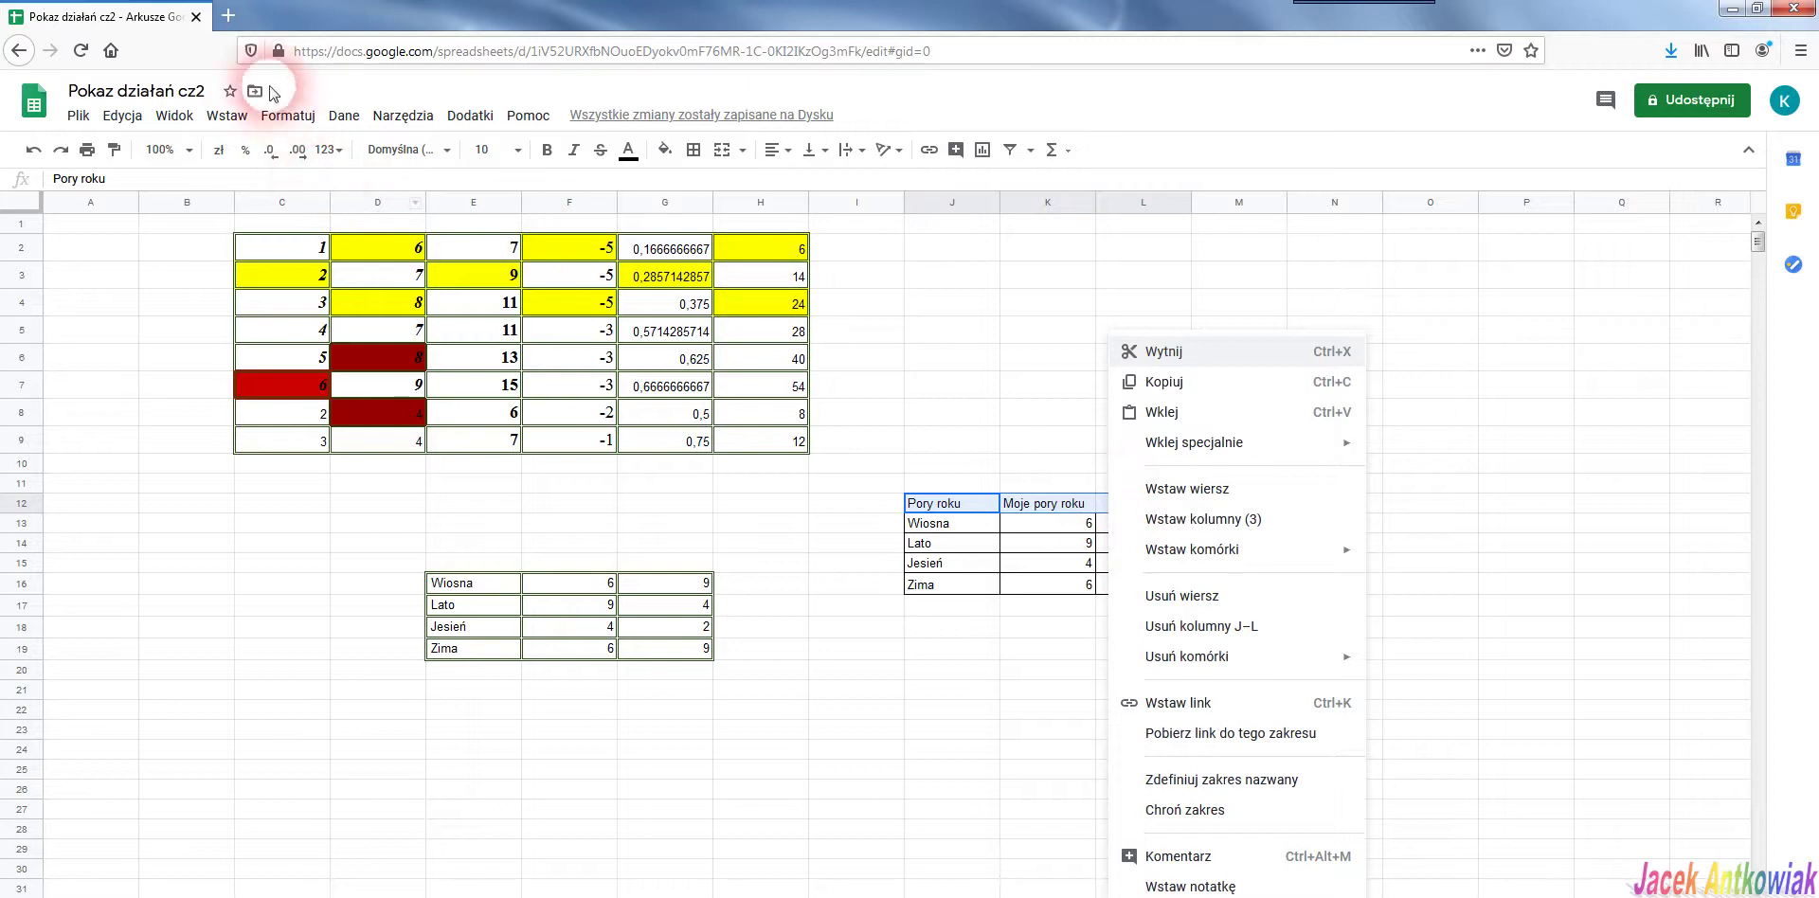
pyautogui.click(287, 115)
pyautogui.moveTo(346, 457)
pyautogui.click(599, 469)
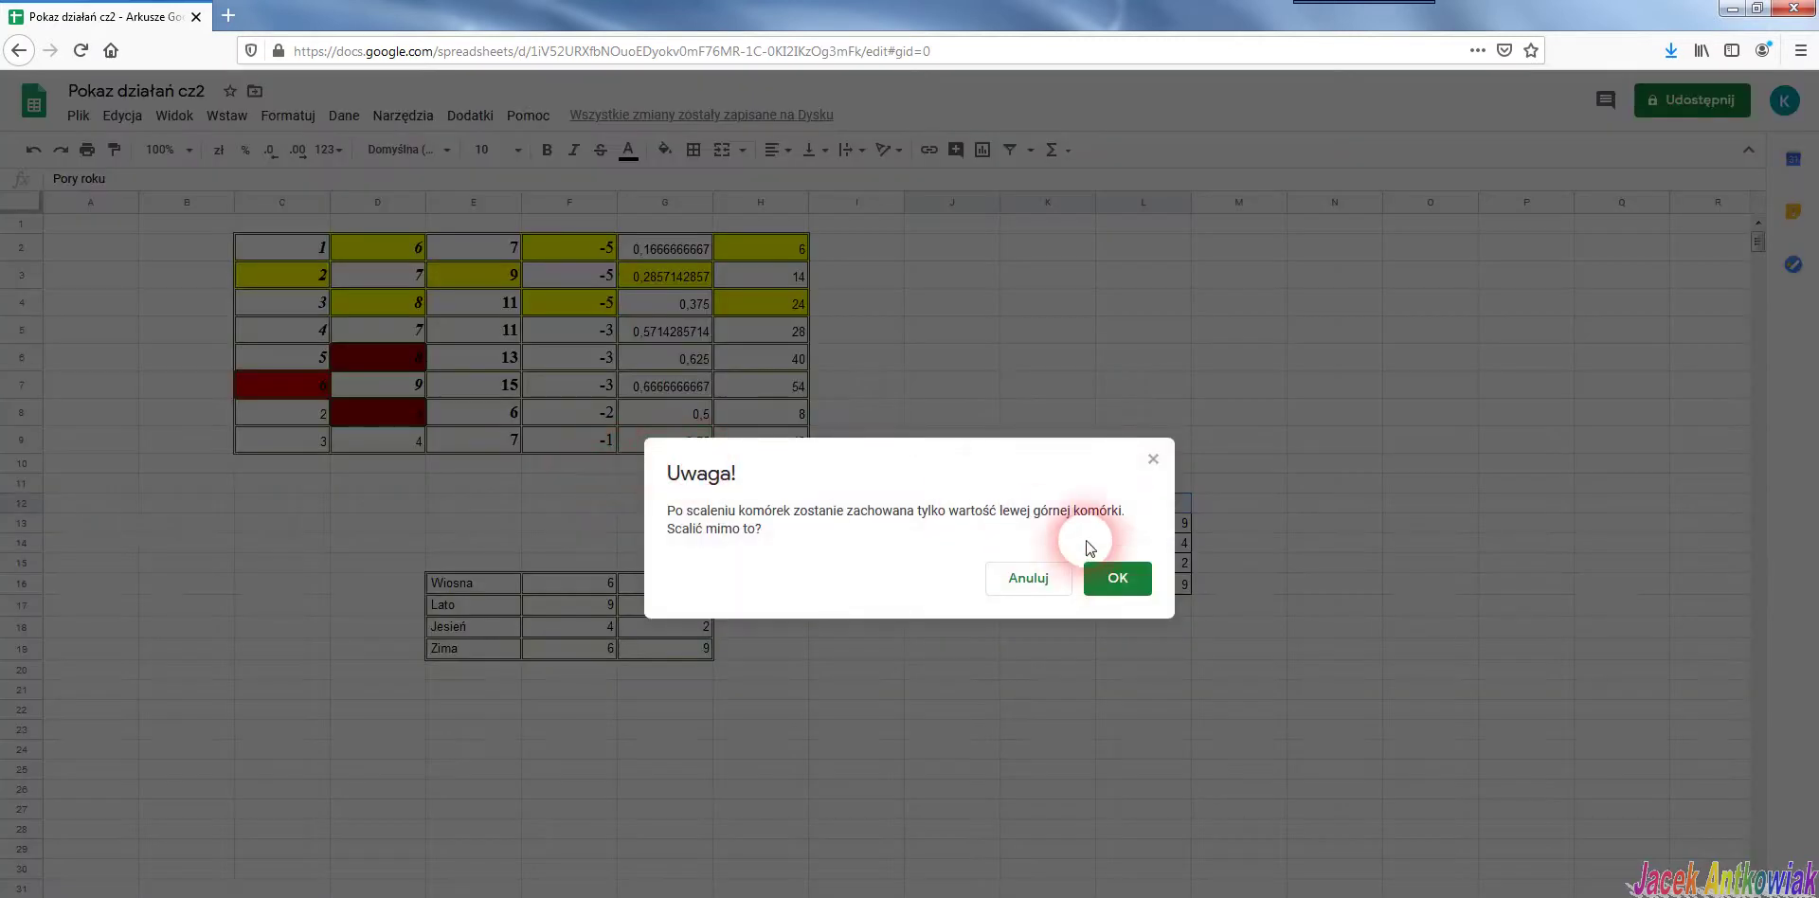
pyautogui.moveTo(1052, 473); pyautogui.dragTo(1175, 219)
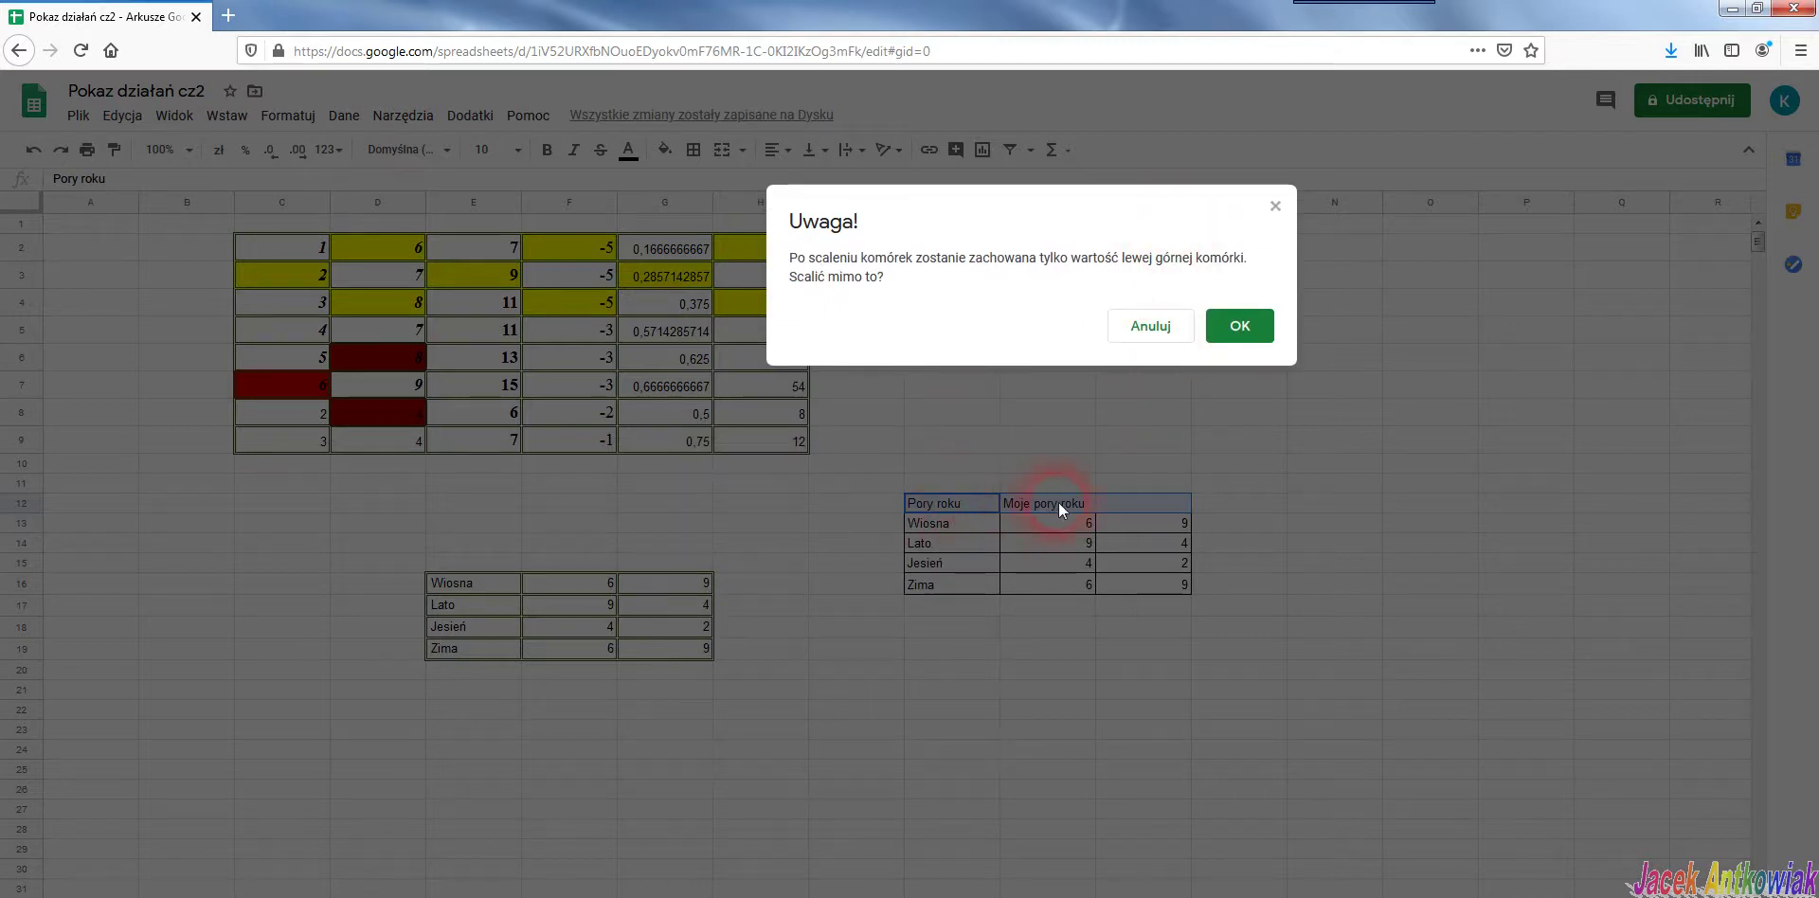
pyautogui.click(1125, 237)
pyautogui.click(1064, 469)
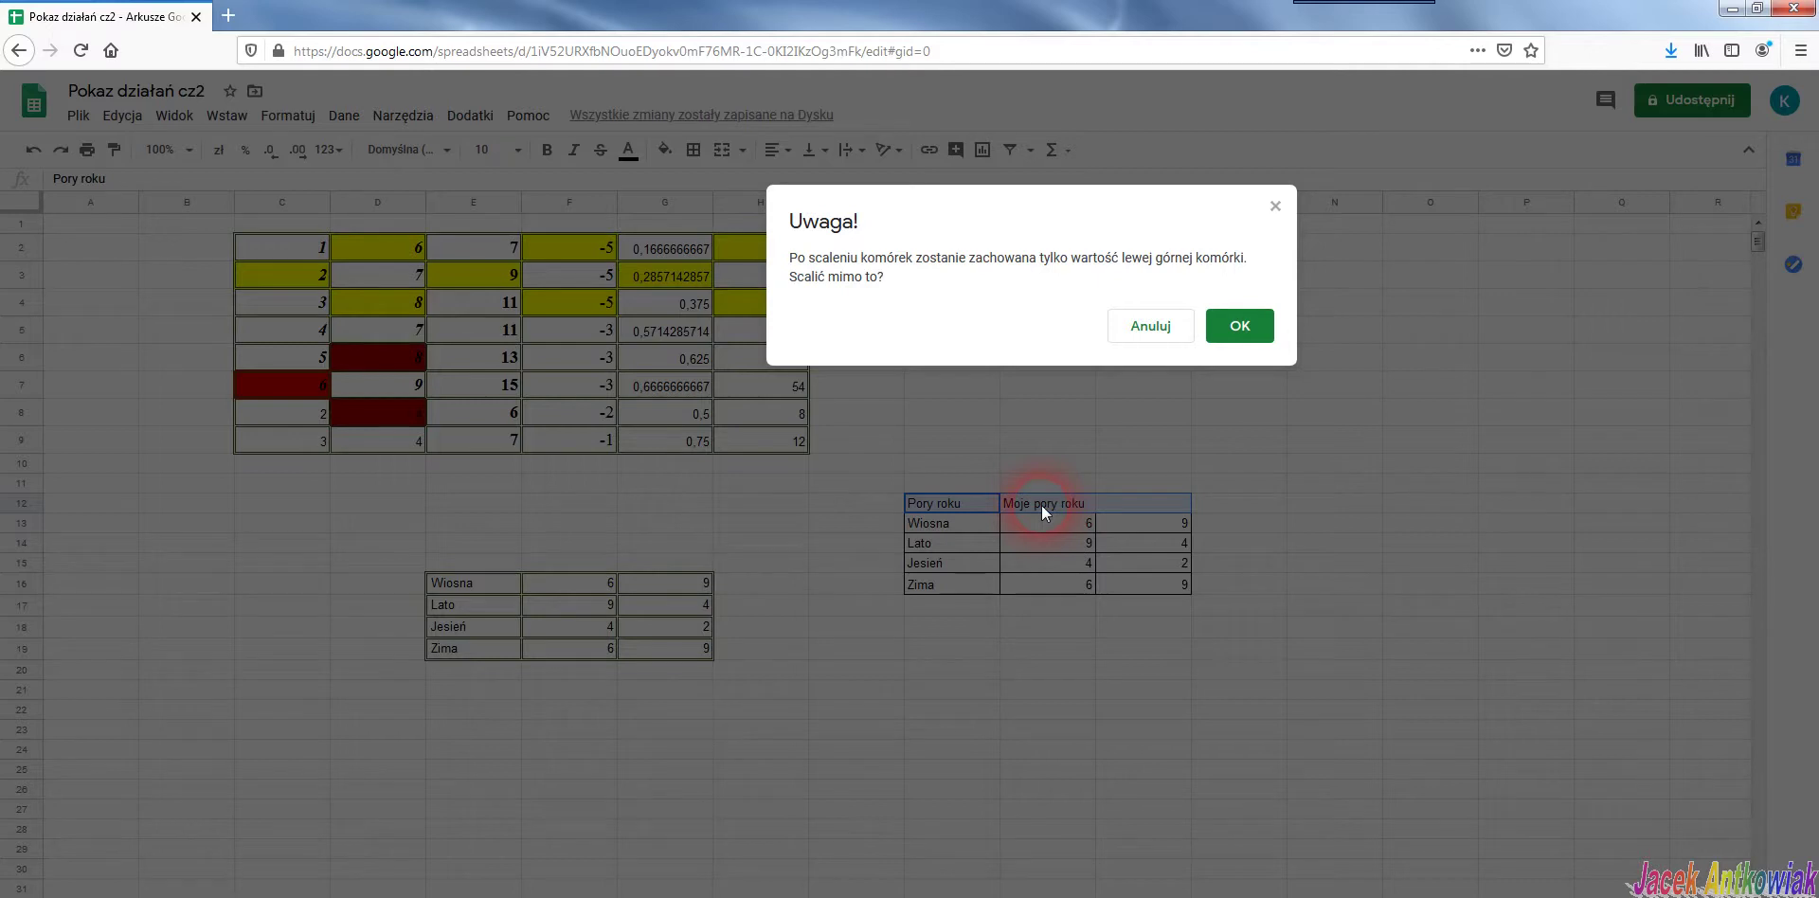
pyautogui.click(1244, 326)
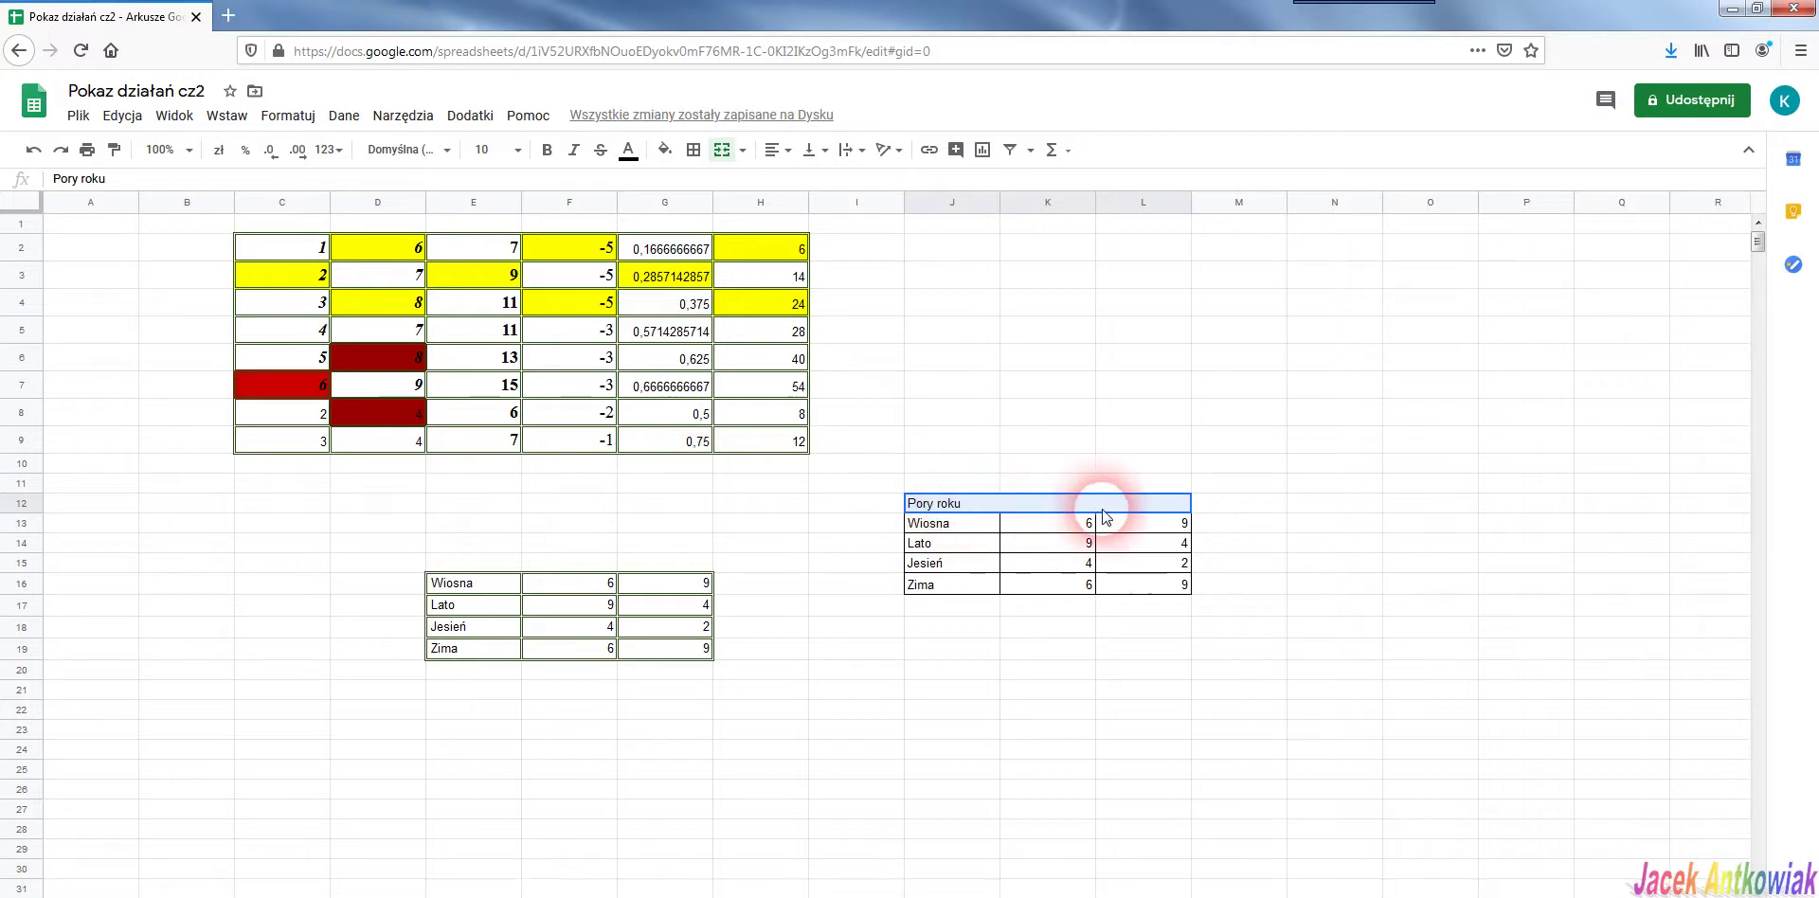
# Fill the merged "Pory roku" heading with yellow and center its text horizontally
pyautogui.click(664, 149)
pyautogui.click(743, 239)
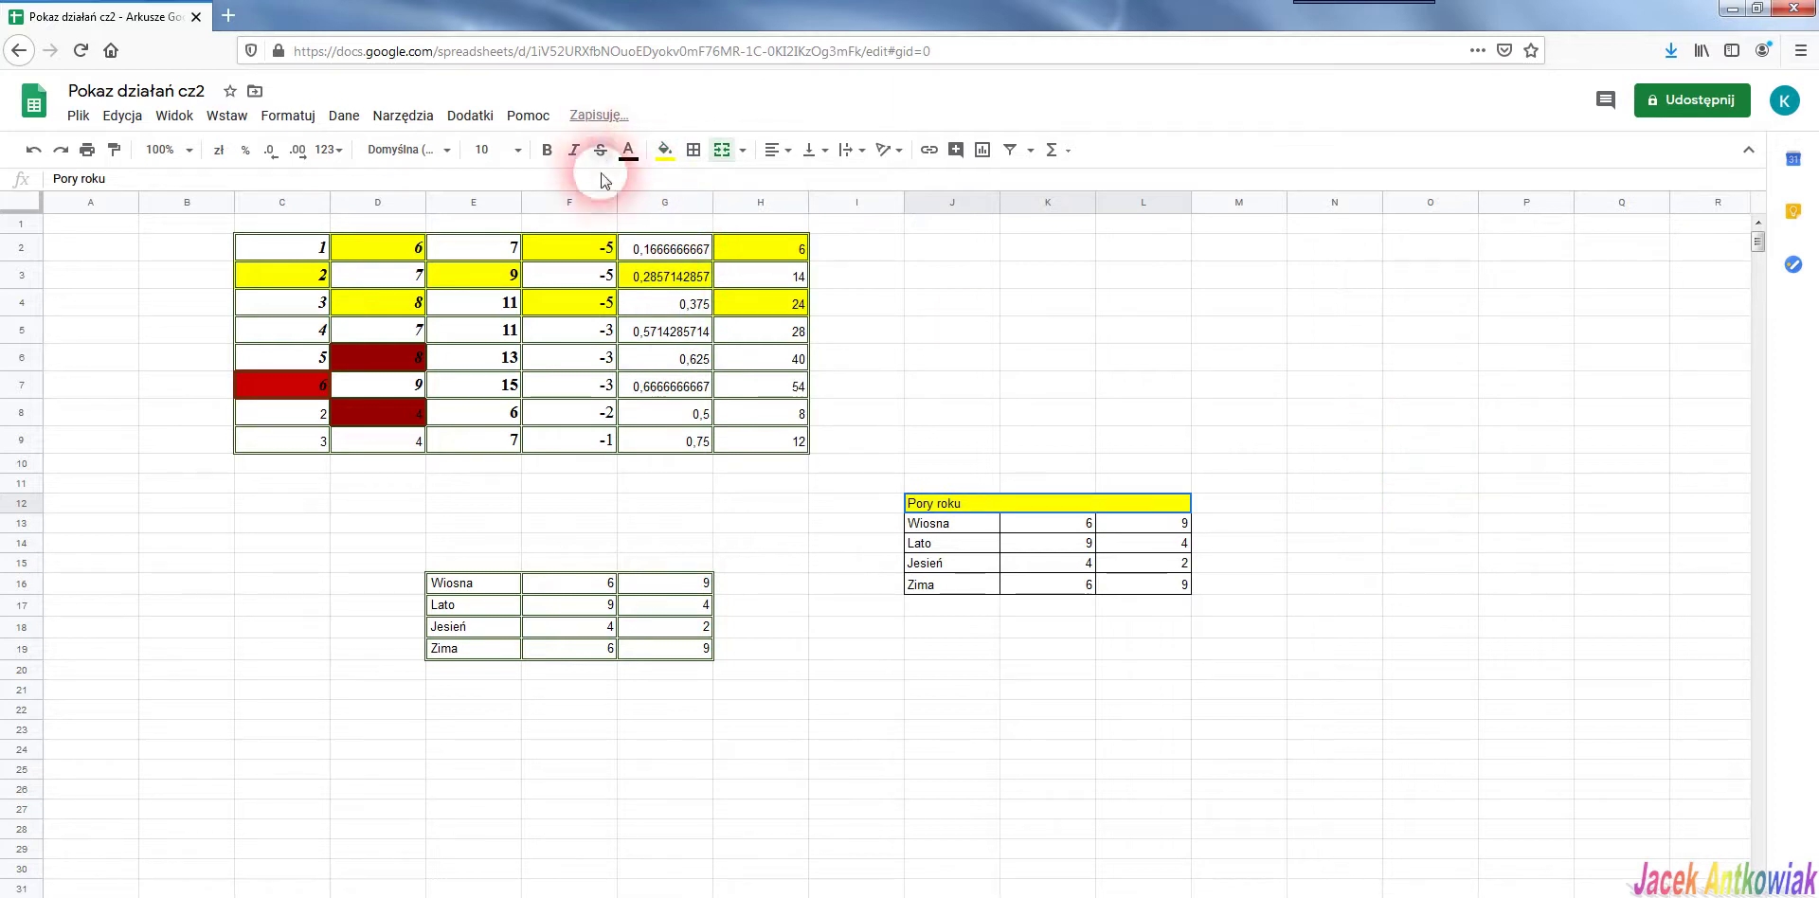
pyautogui.click(790, 154)
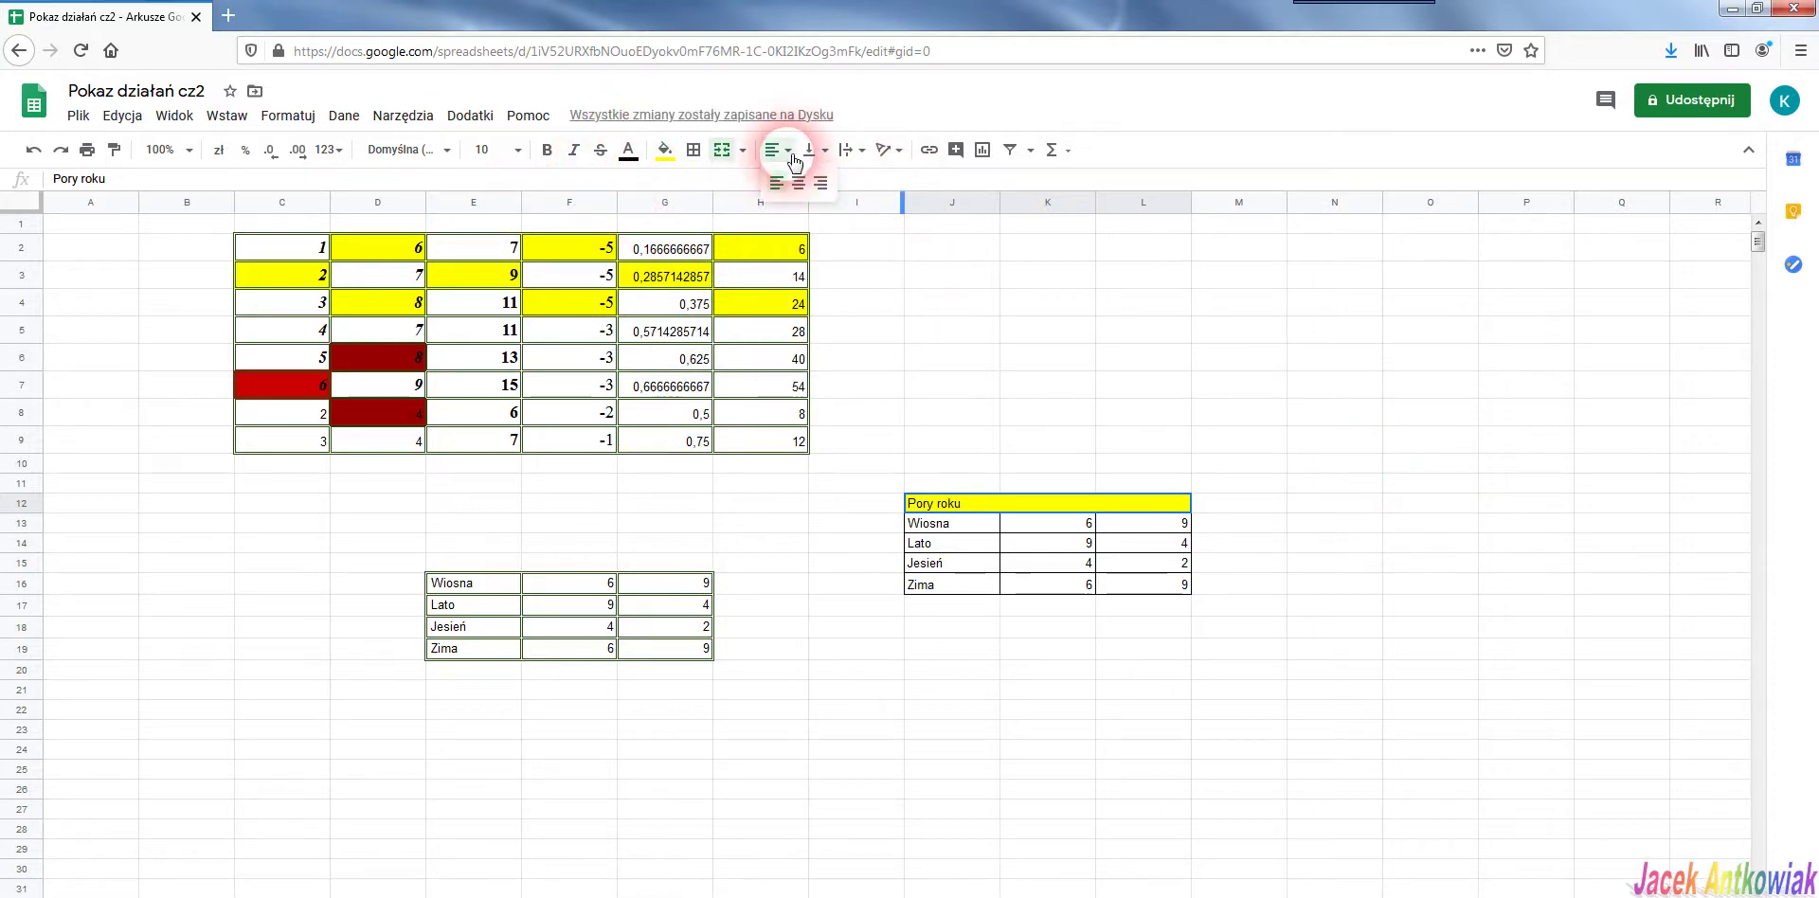
pyautogui.click(798, 182)
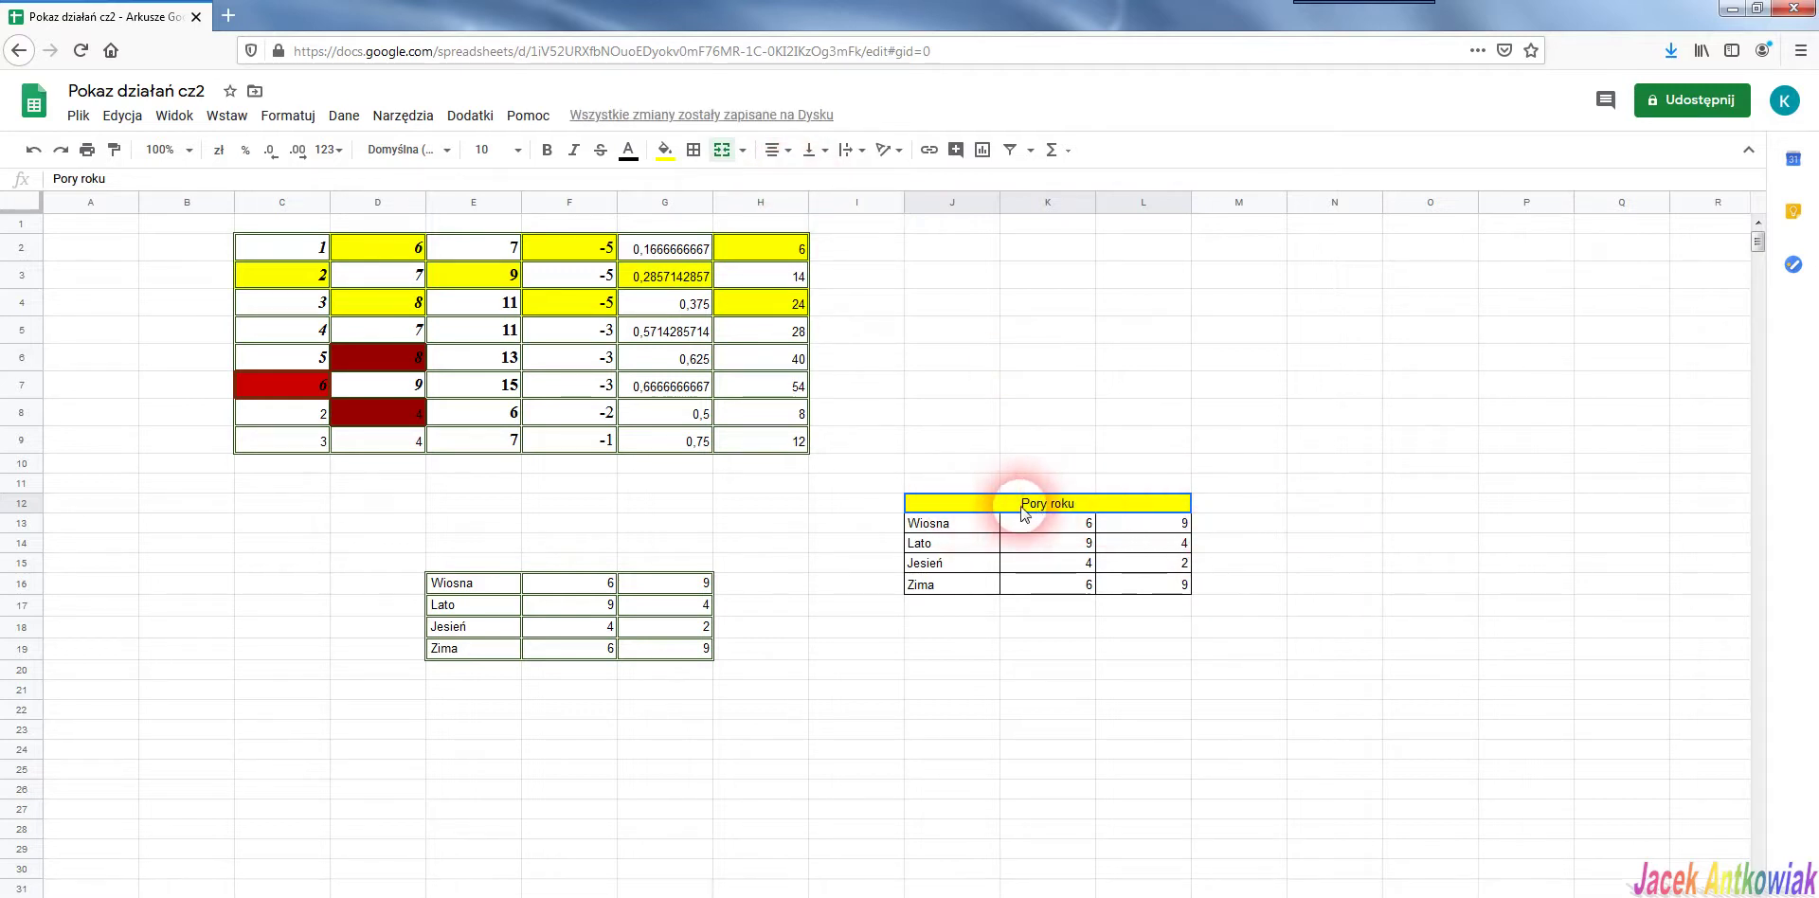
# Set the whole seasons table with its heading, J12:L16, to Times New Roman, size 18
pyautogui.click(1178, 585)
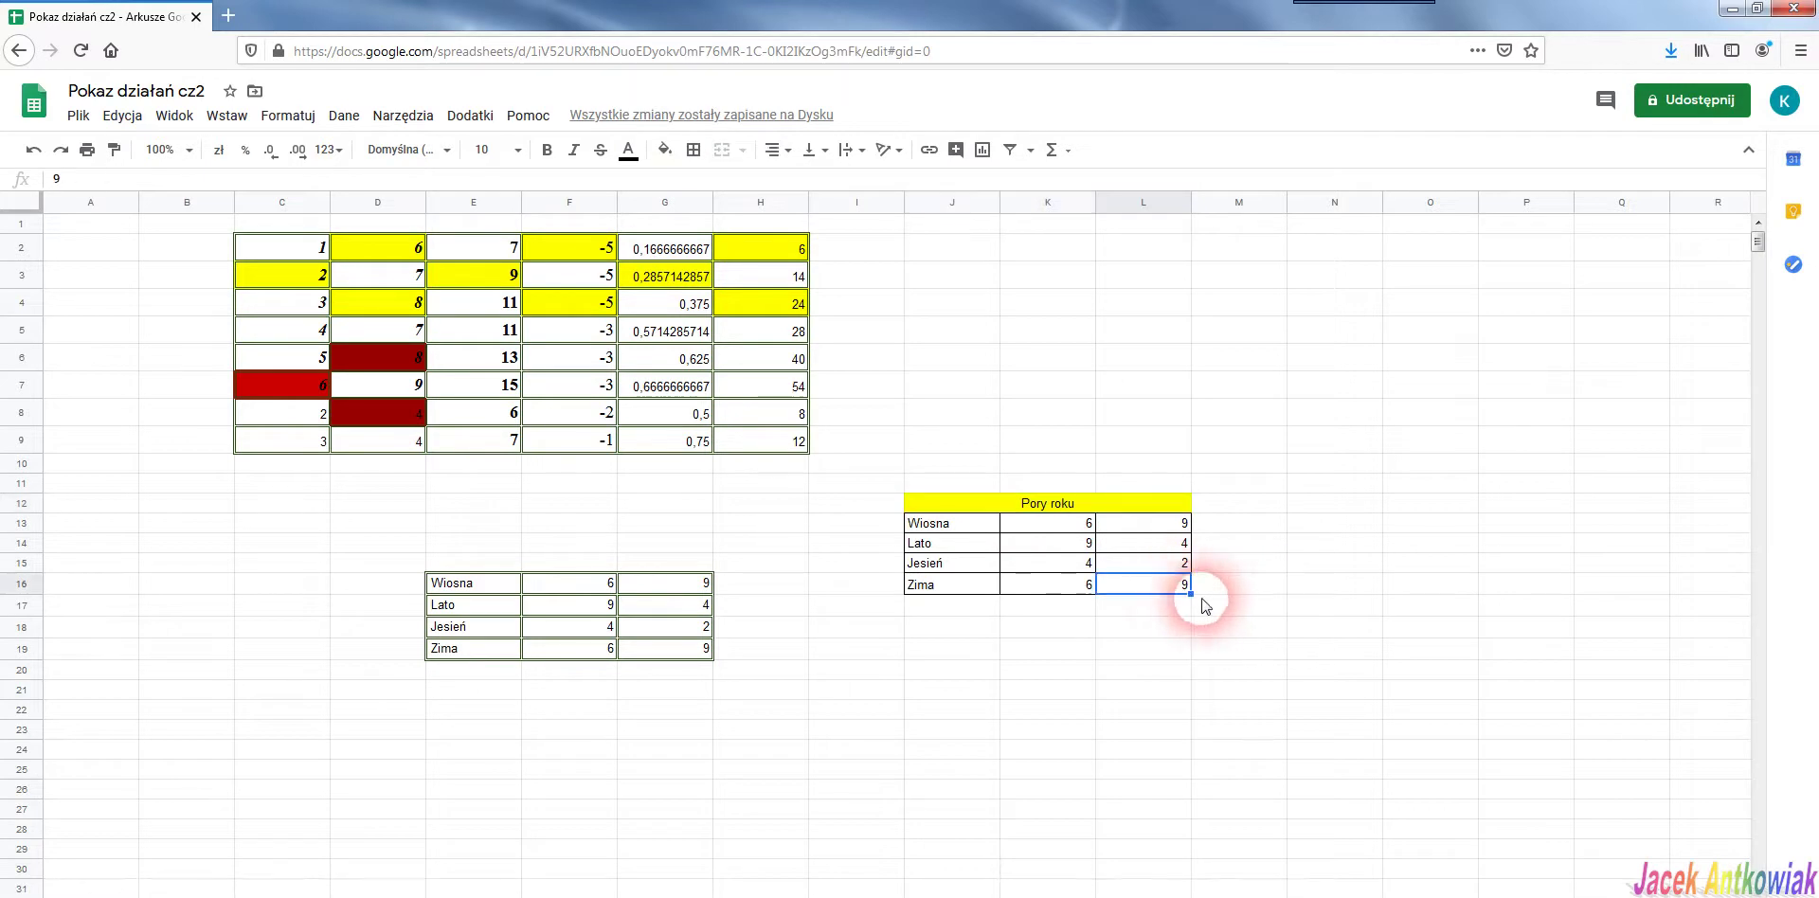
pyautogui.moveTo(926, 487)
pyautogui.mouseDown()
pyautogui.moveTo(1048, 560)
pyautogui.moveTo(1157, 594)
pyautogui.mouseUp()
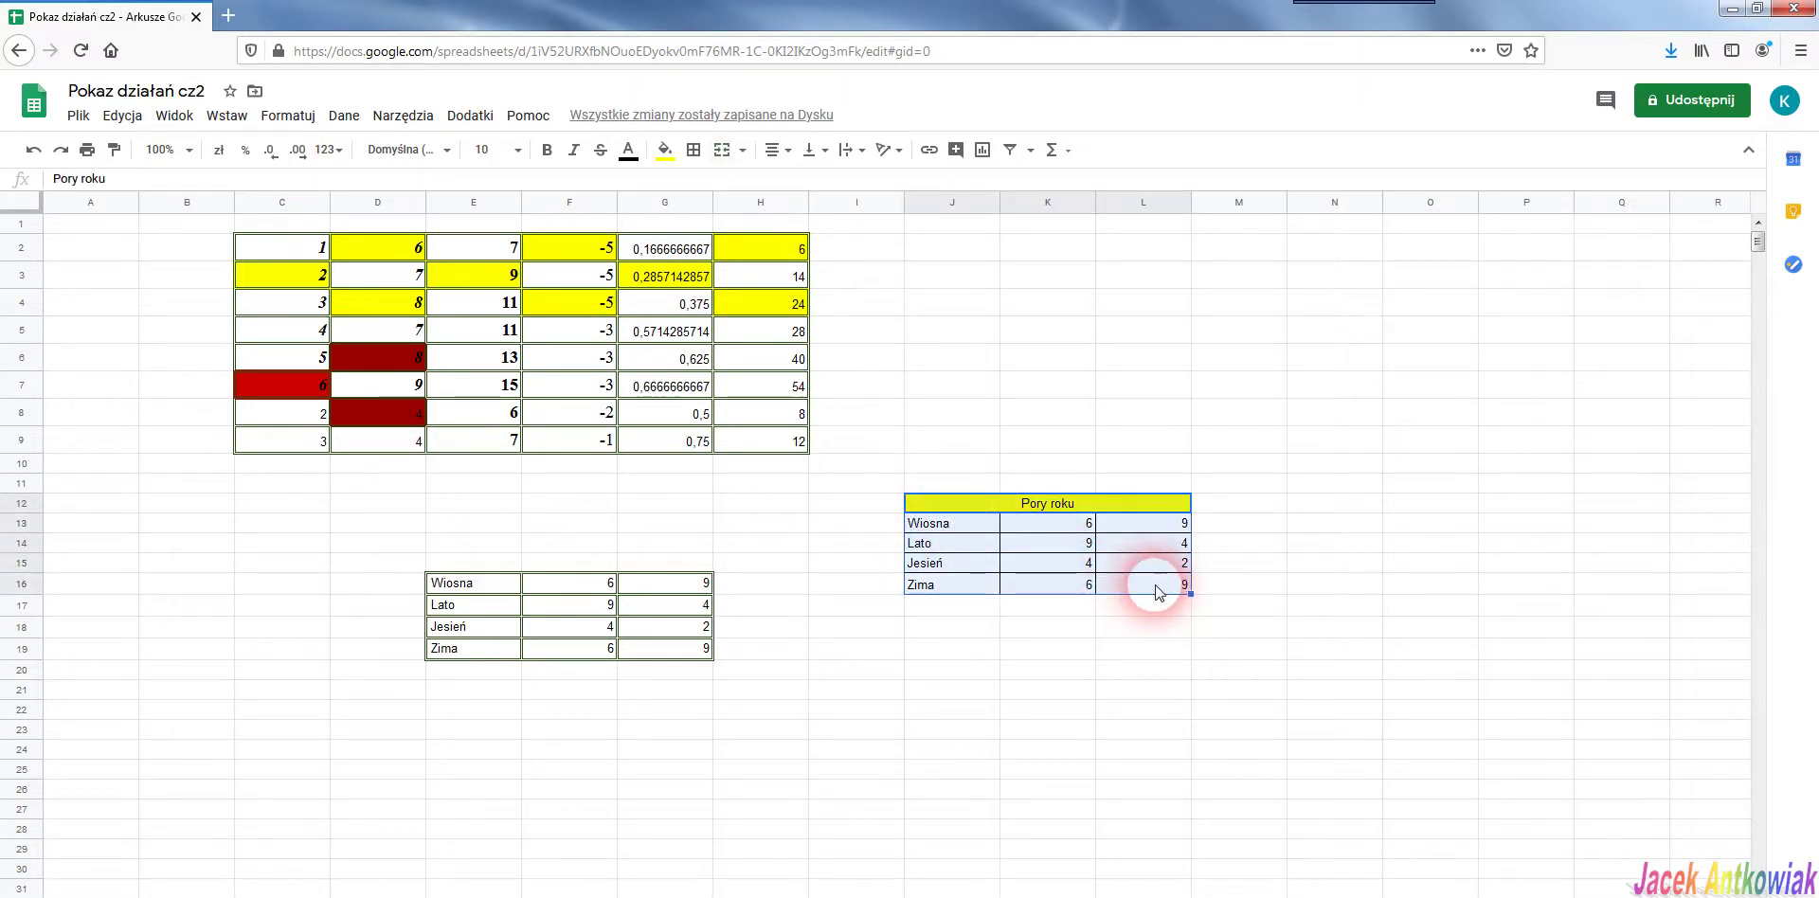
pyautogui.click(450, 154)
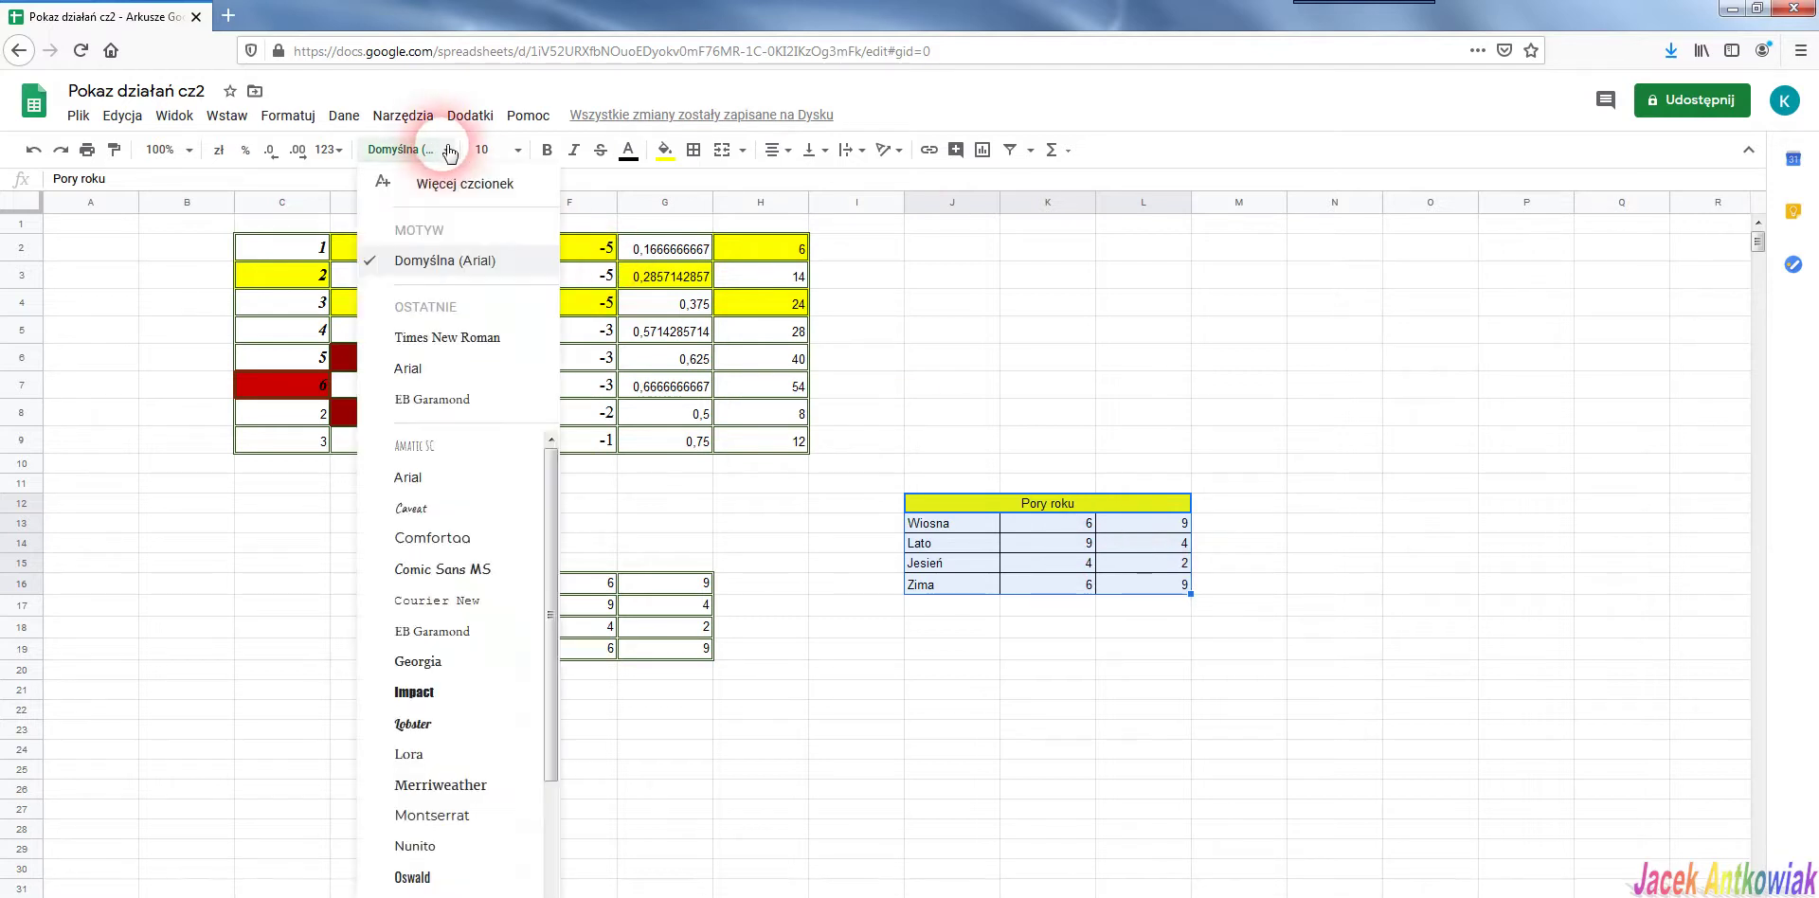
pyautogui.click(433, 339)
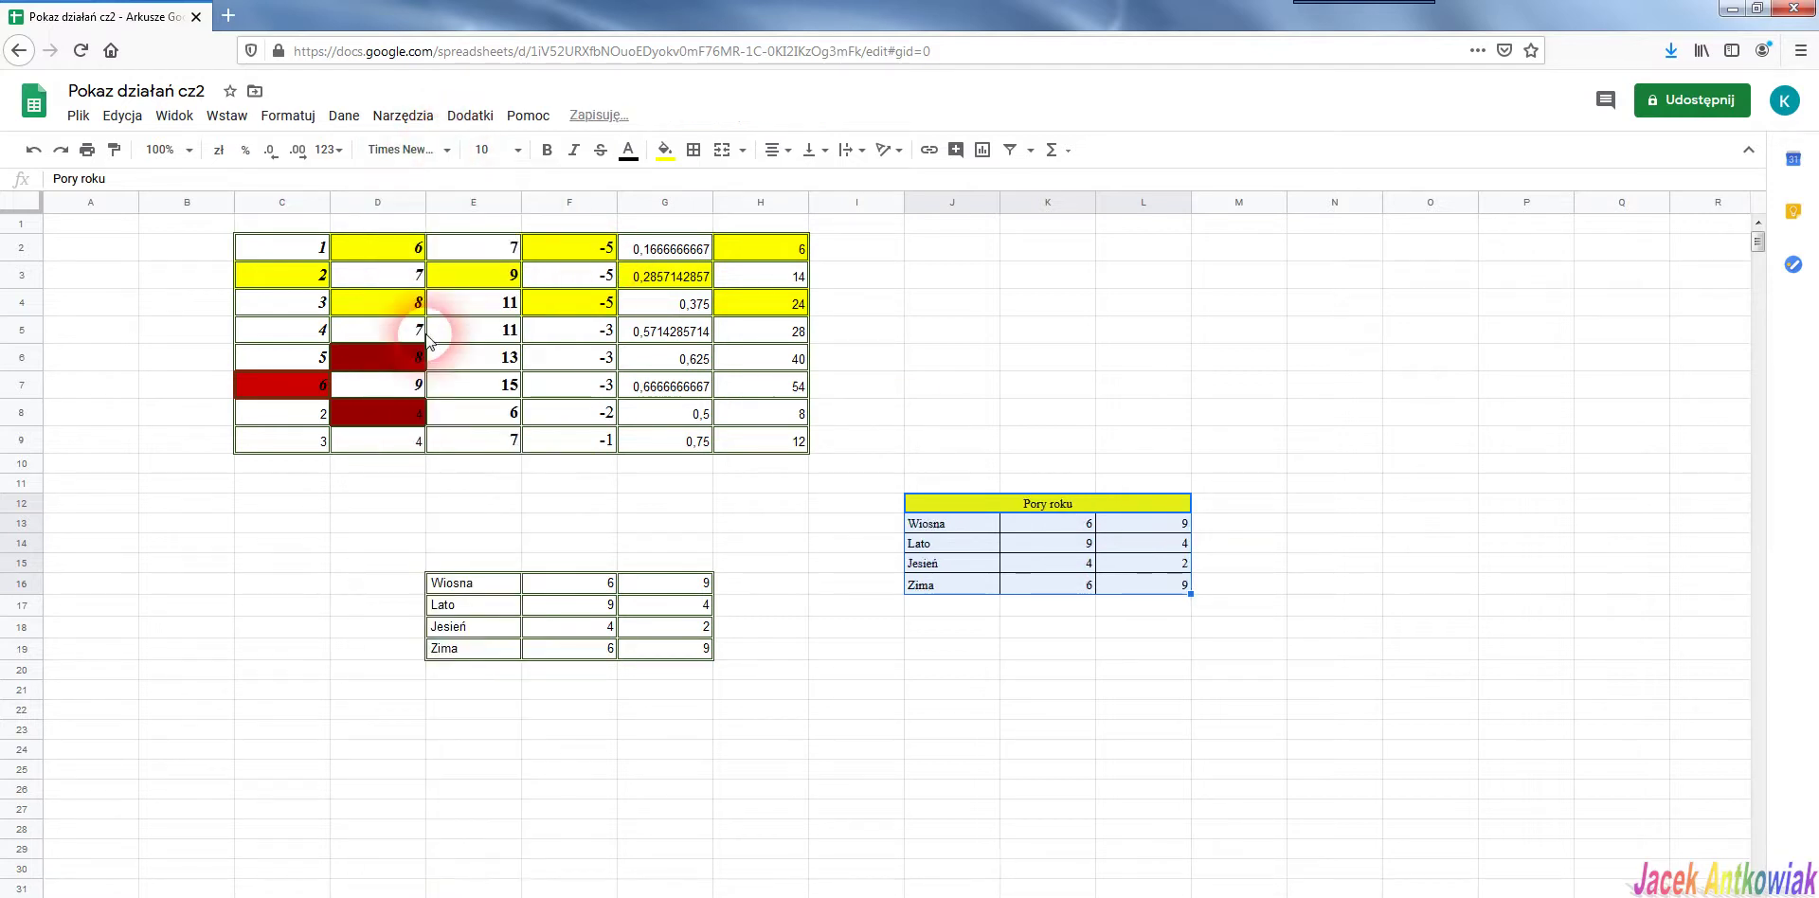
pyautogui.click(519, 151)
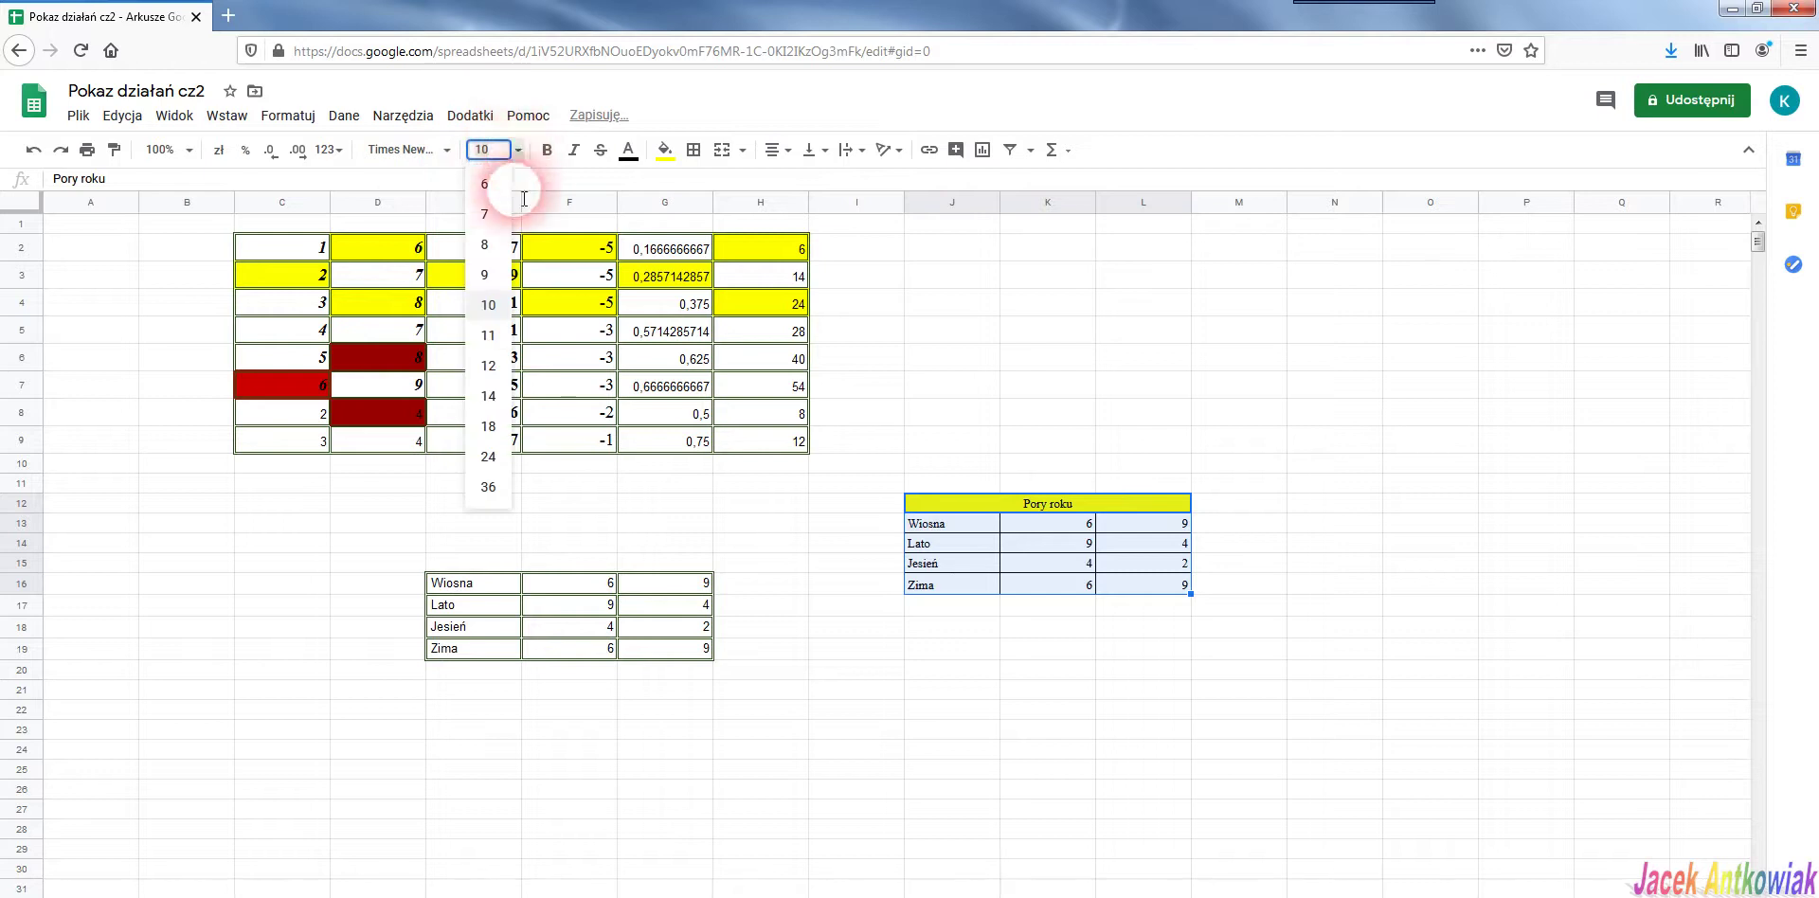
pyautogui.press('Return')
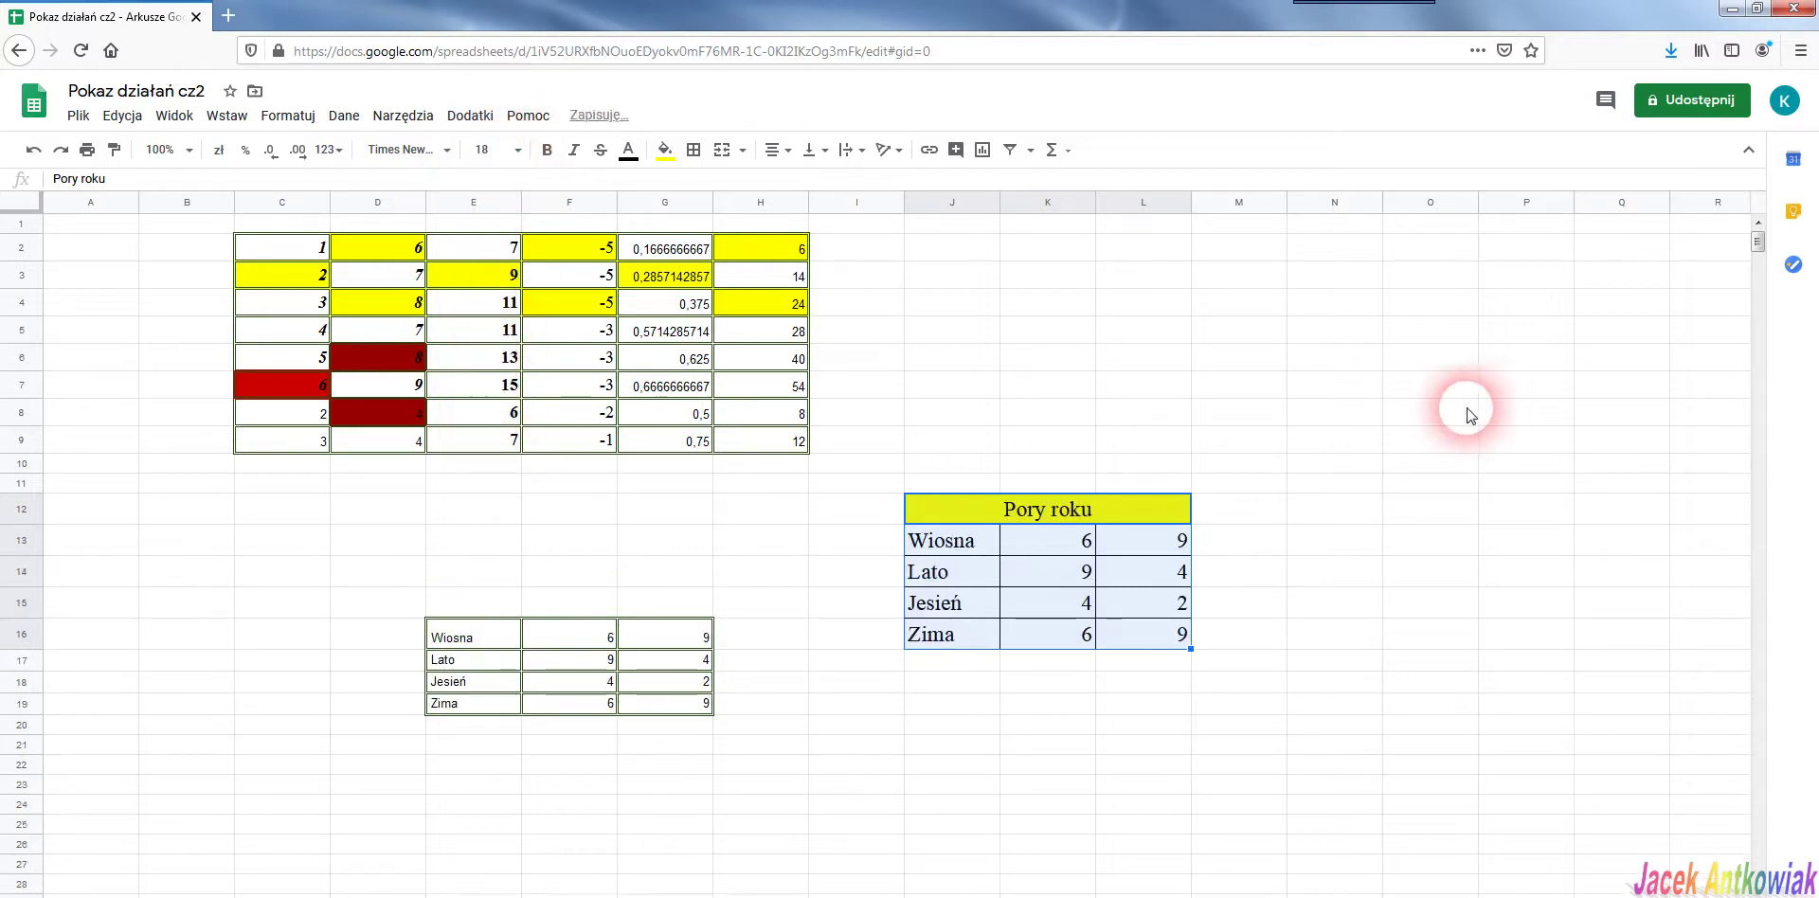
# Try left, center and right horizontal alignment in turn on the whole seasons table
pyautogui.click(794, 155)
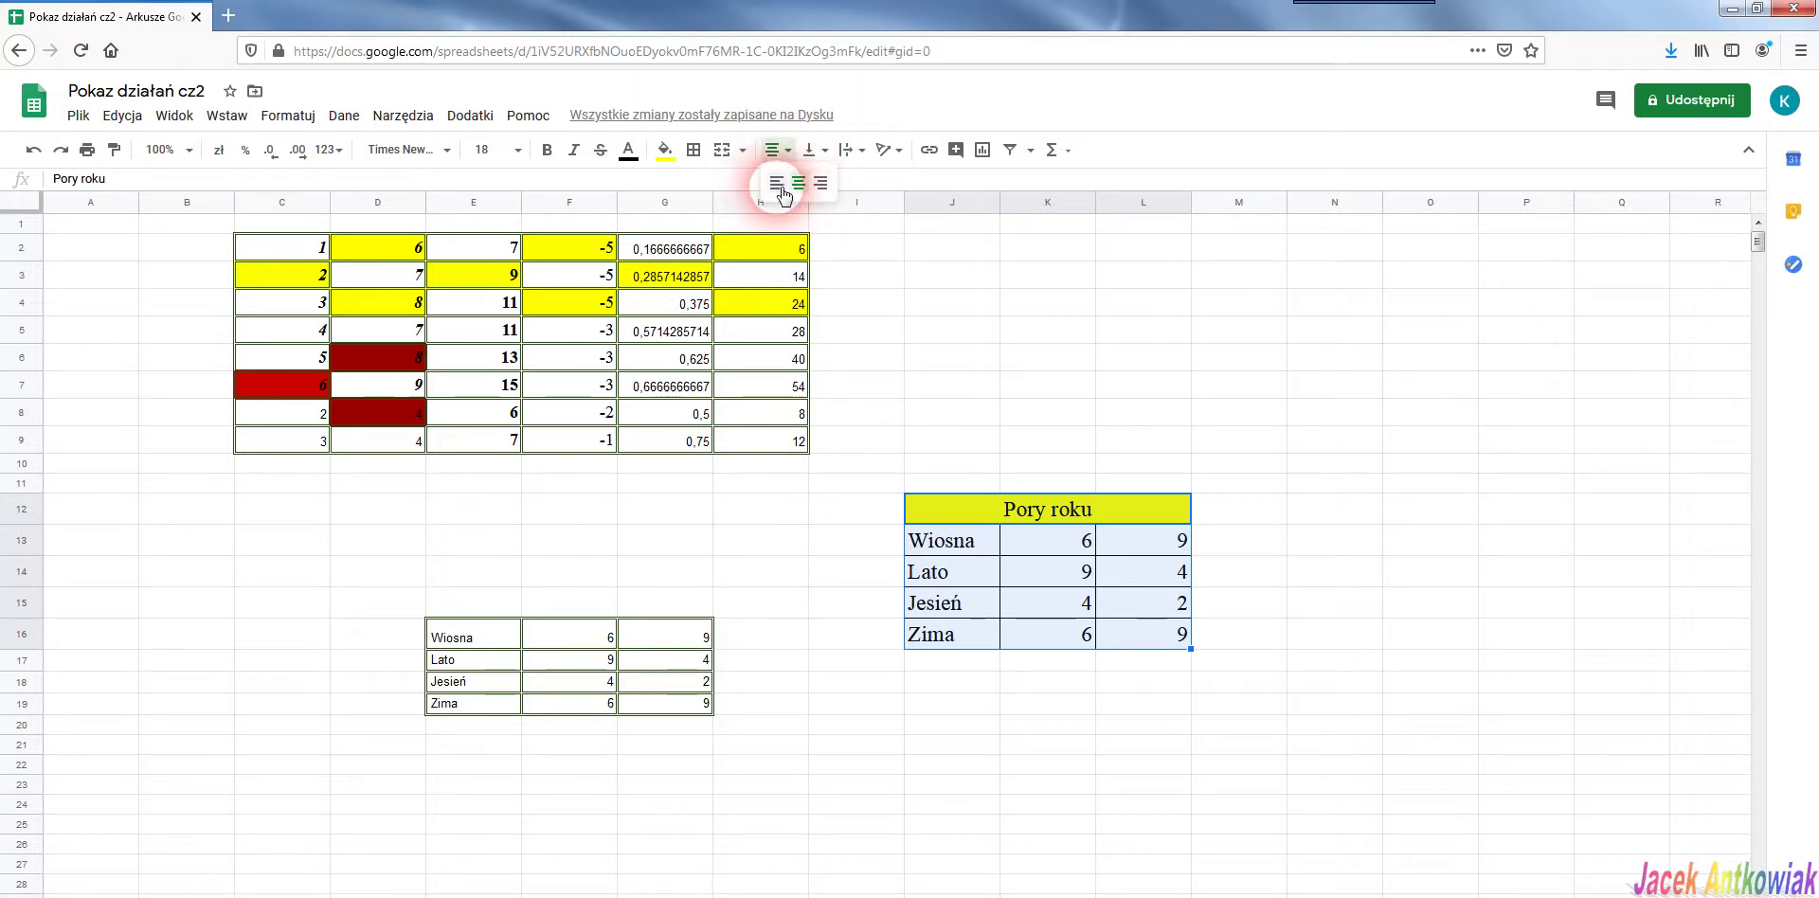
pyautogui.click(777, 184)
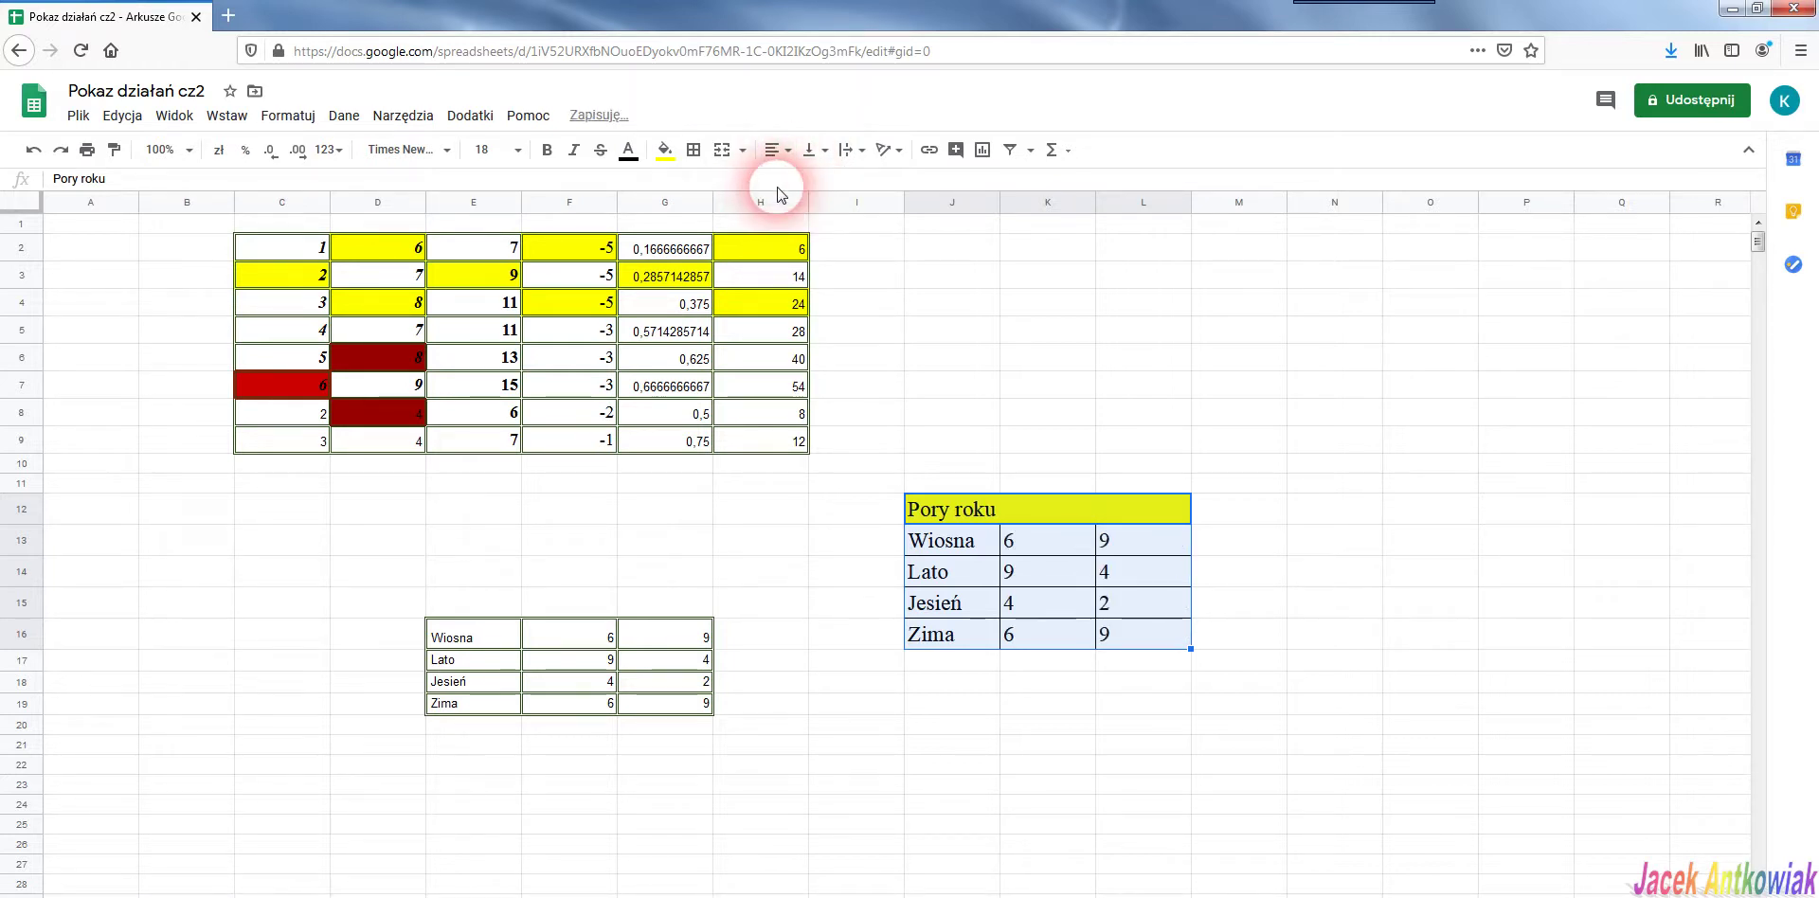
pyautogui.click(794, 155)
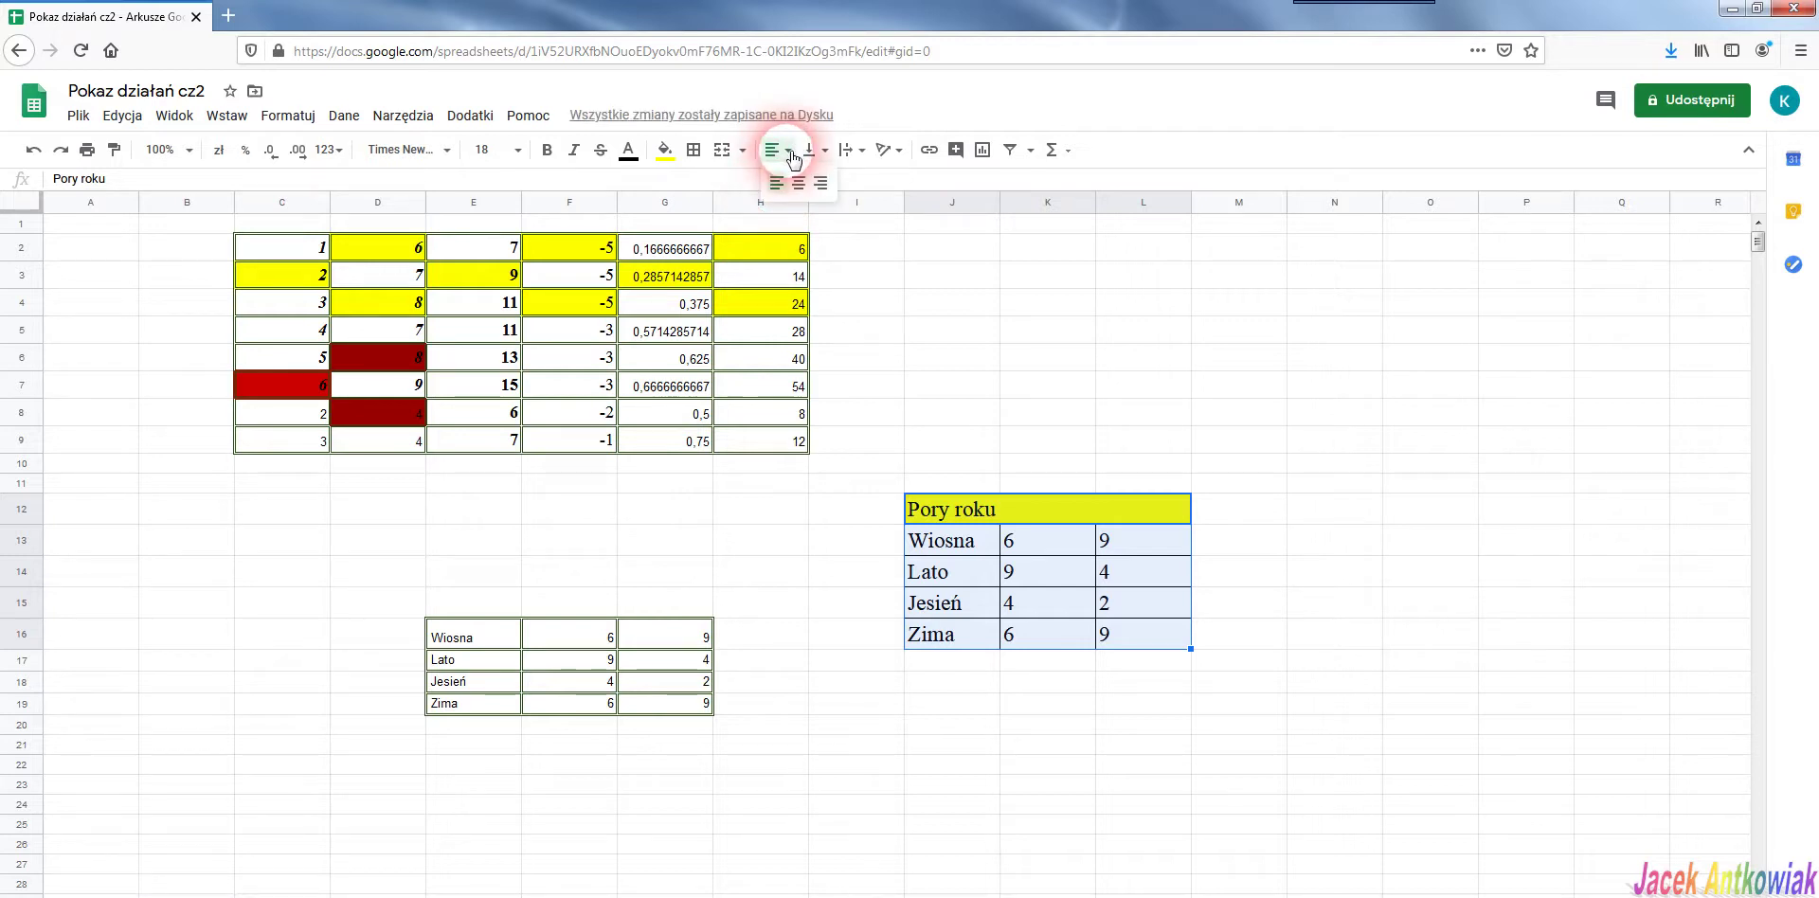
pyautogui.click(798, 184)
pyautogui.click(786, 151)
pyautogui.click(824, 183)
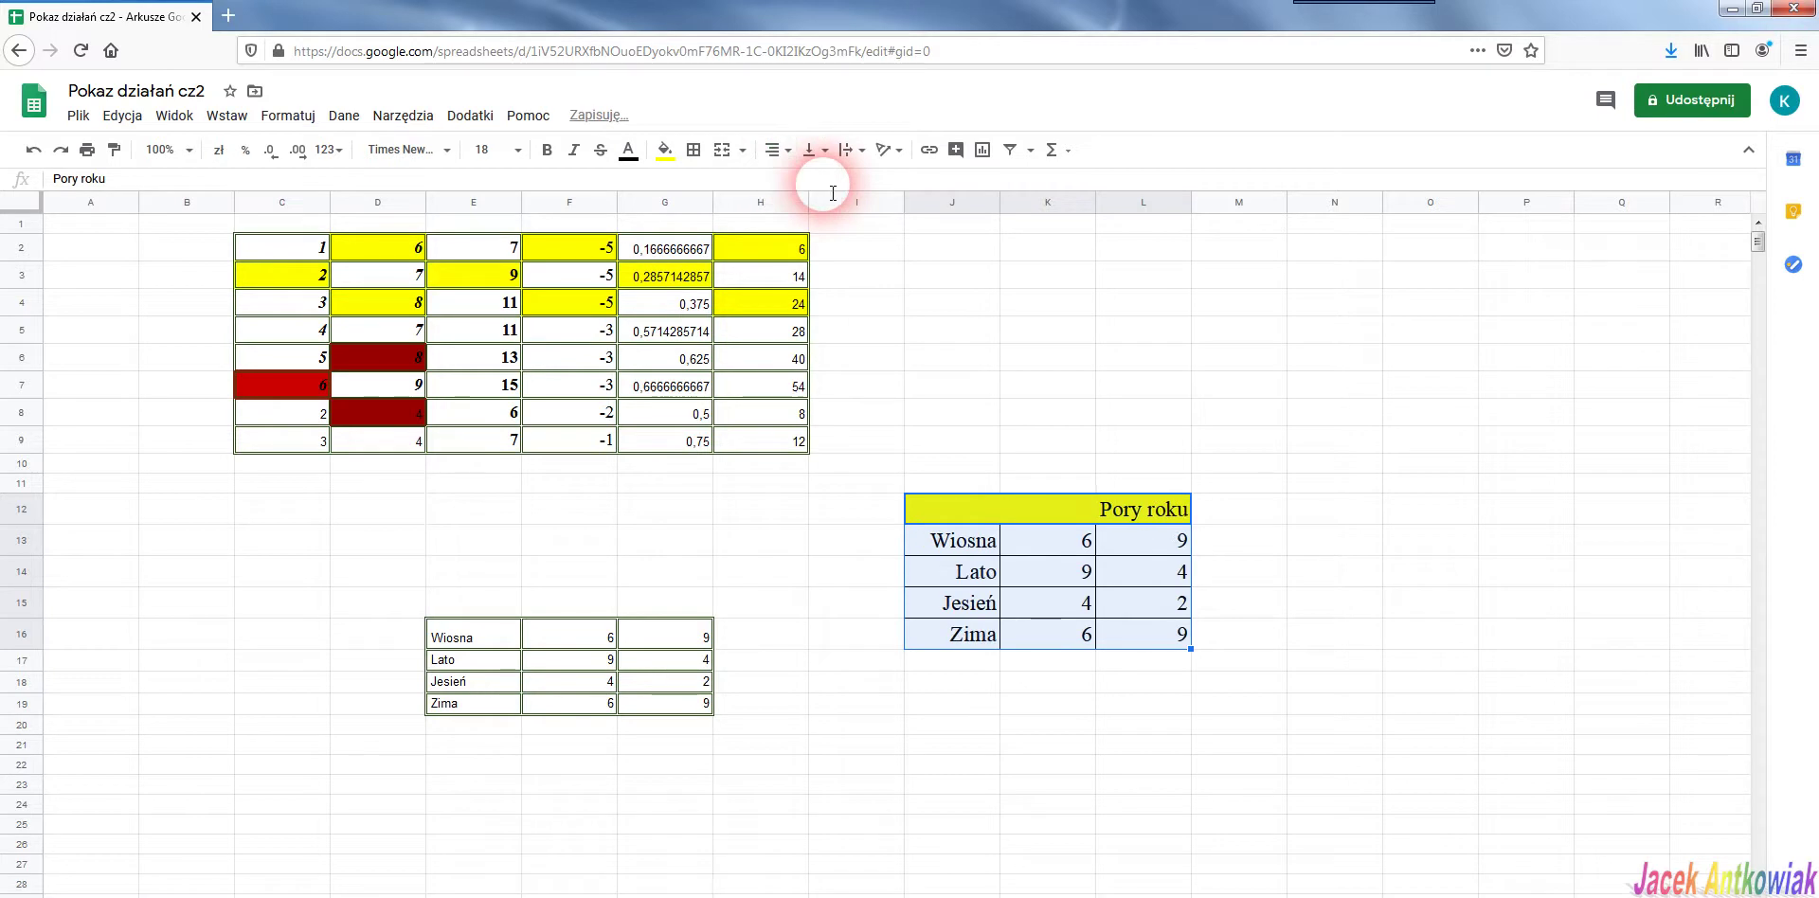
# Center the contents of the whole seasons table horizontally
pyautogui.click(789, 153)
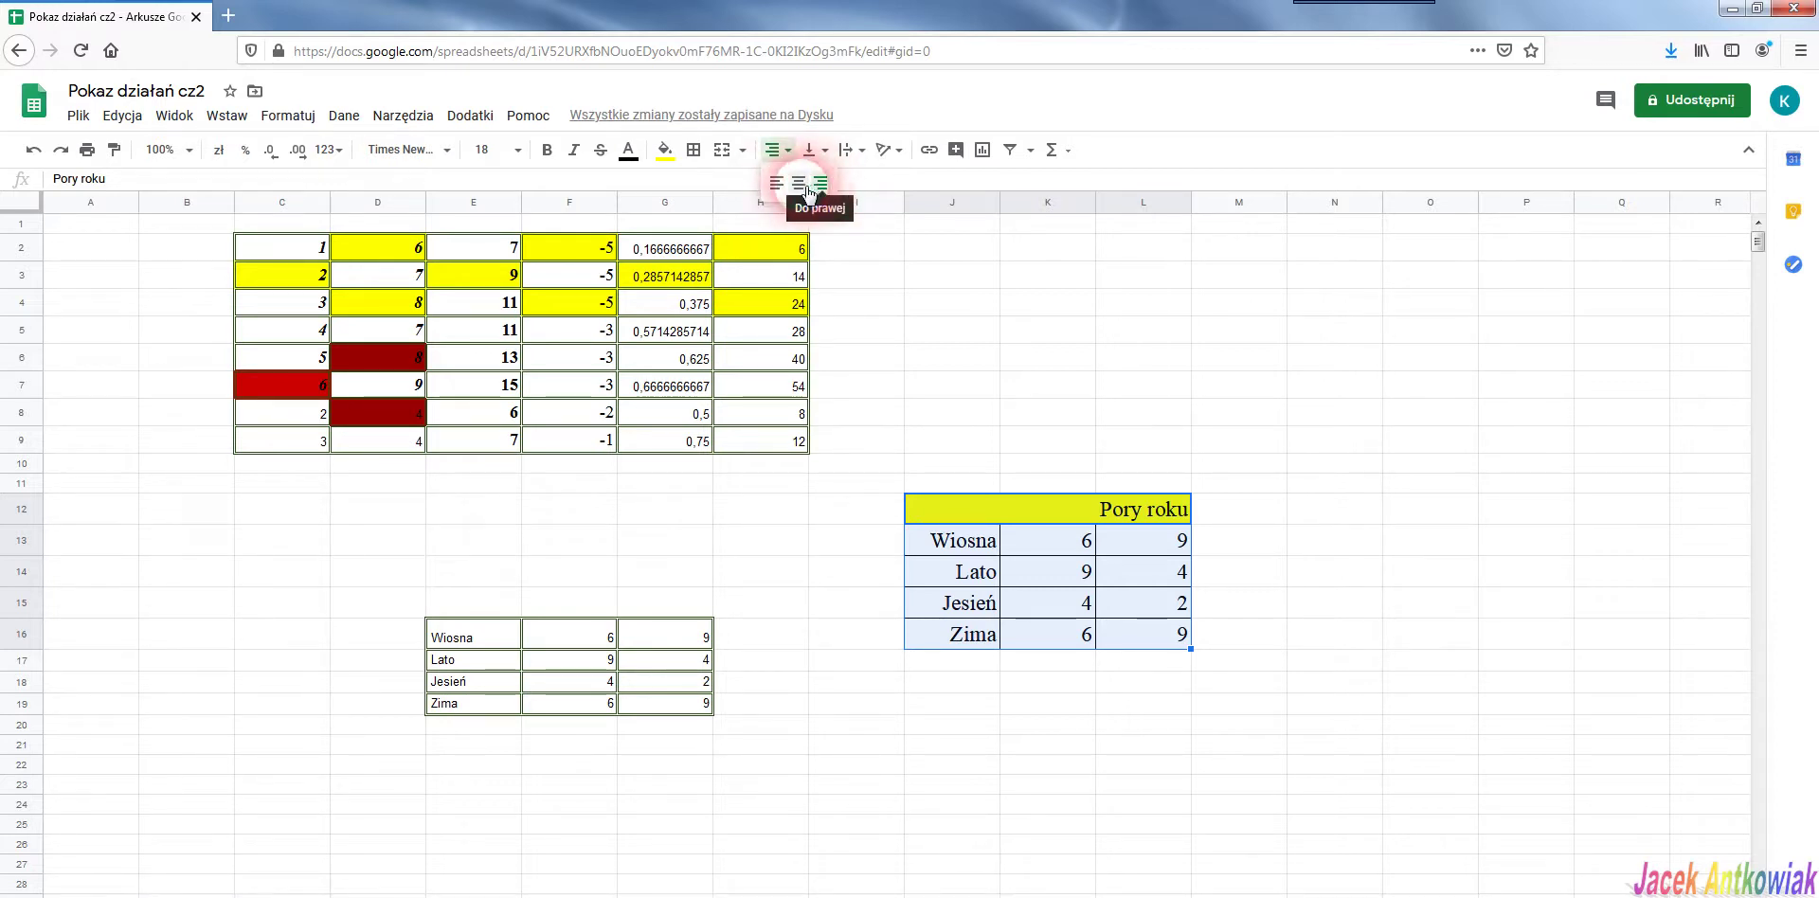
pyautogui.click(799, 182)
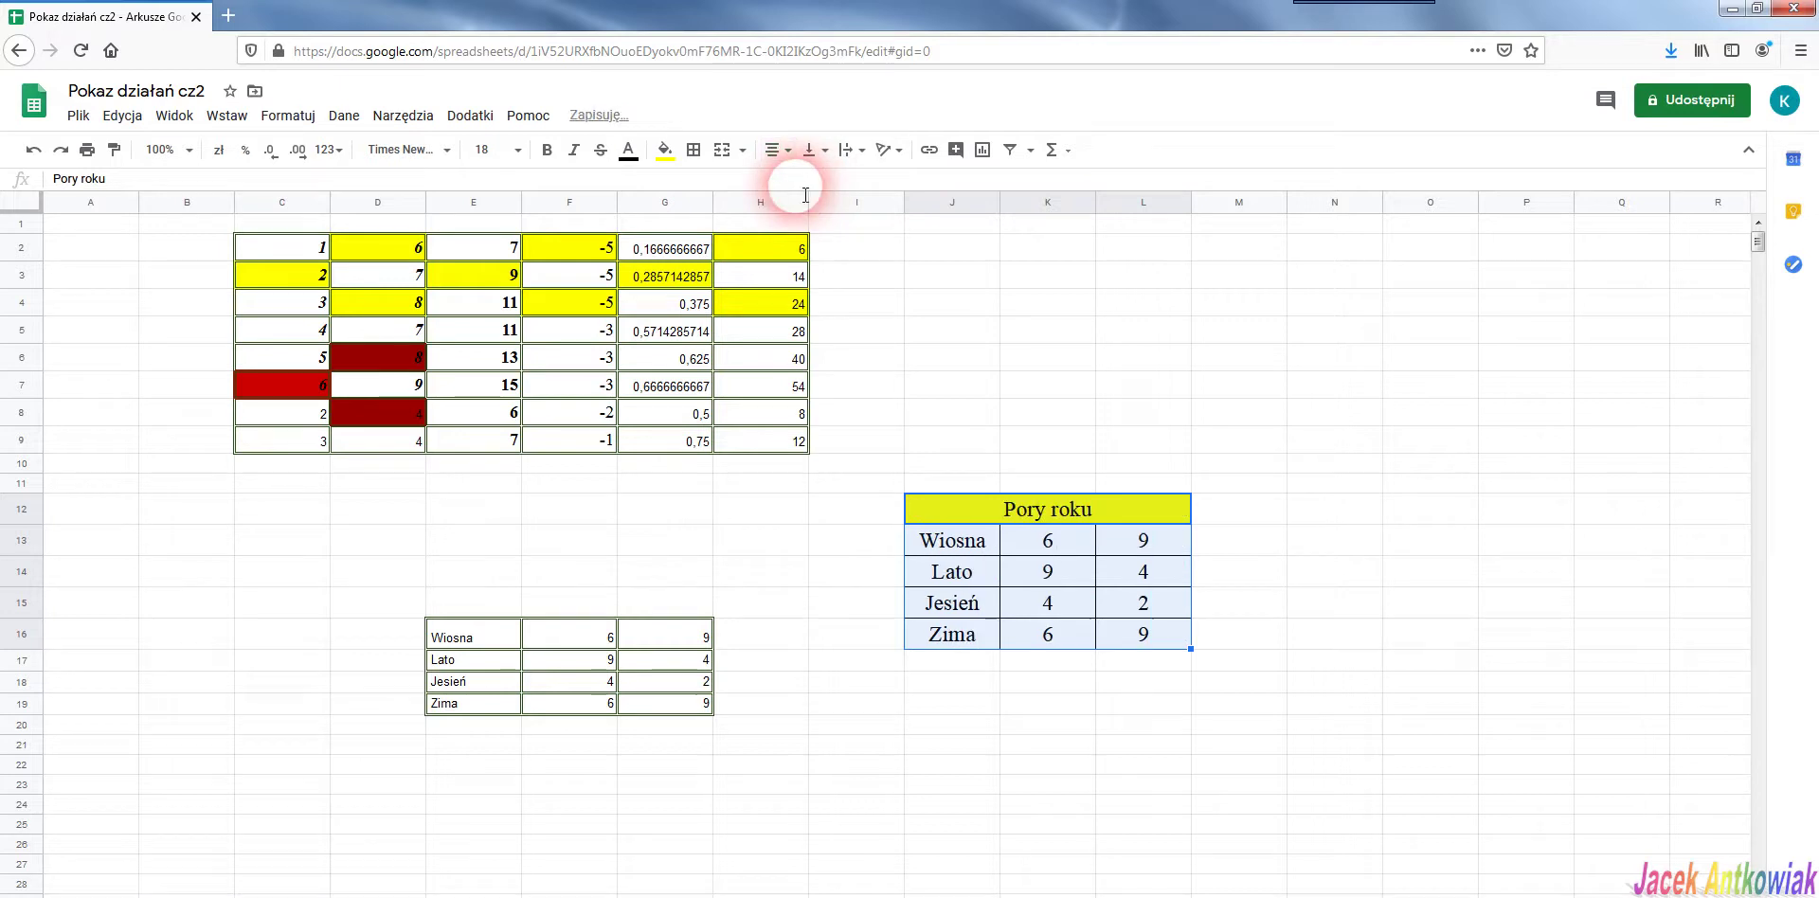
# Make the "Pory roku" heading and the season names in J13:J16 bold
pyautogui.click(1060, 516)
pyautogui.click(549, 161)
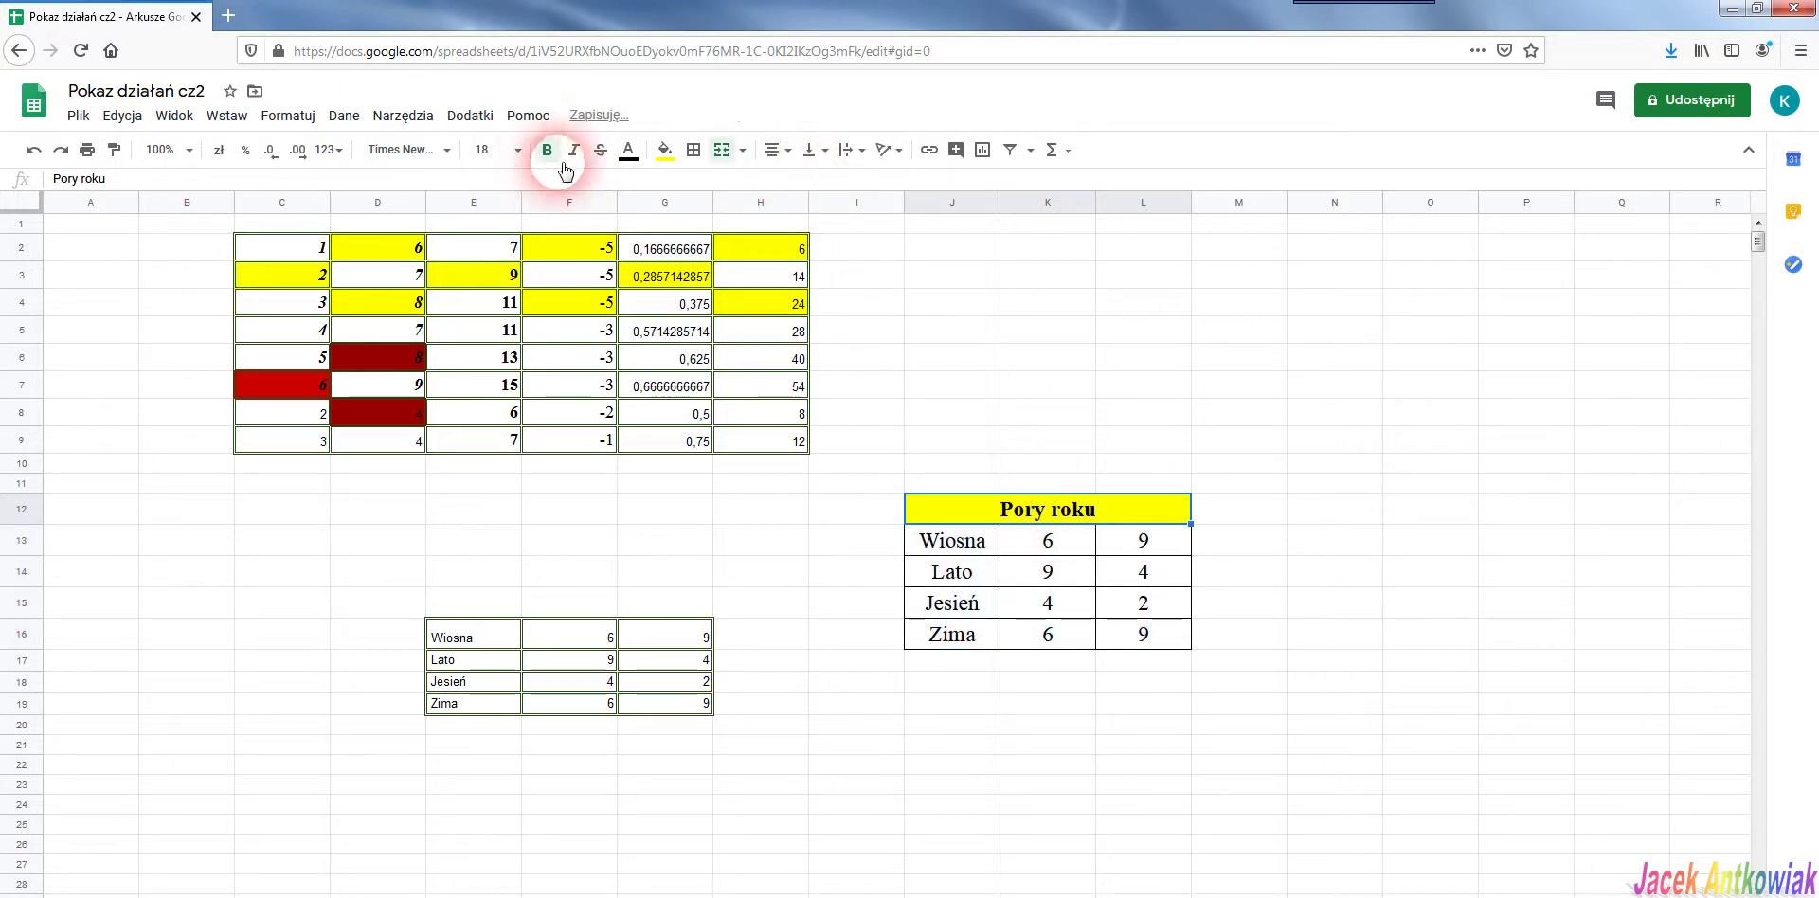
pyautogui.moveTo(952, 548); pyautogui.dragTo(952, 635)
pyautogui.click(549, 156)
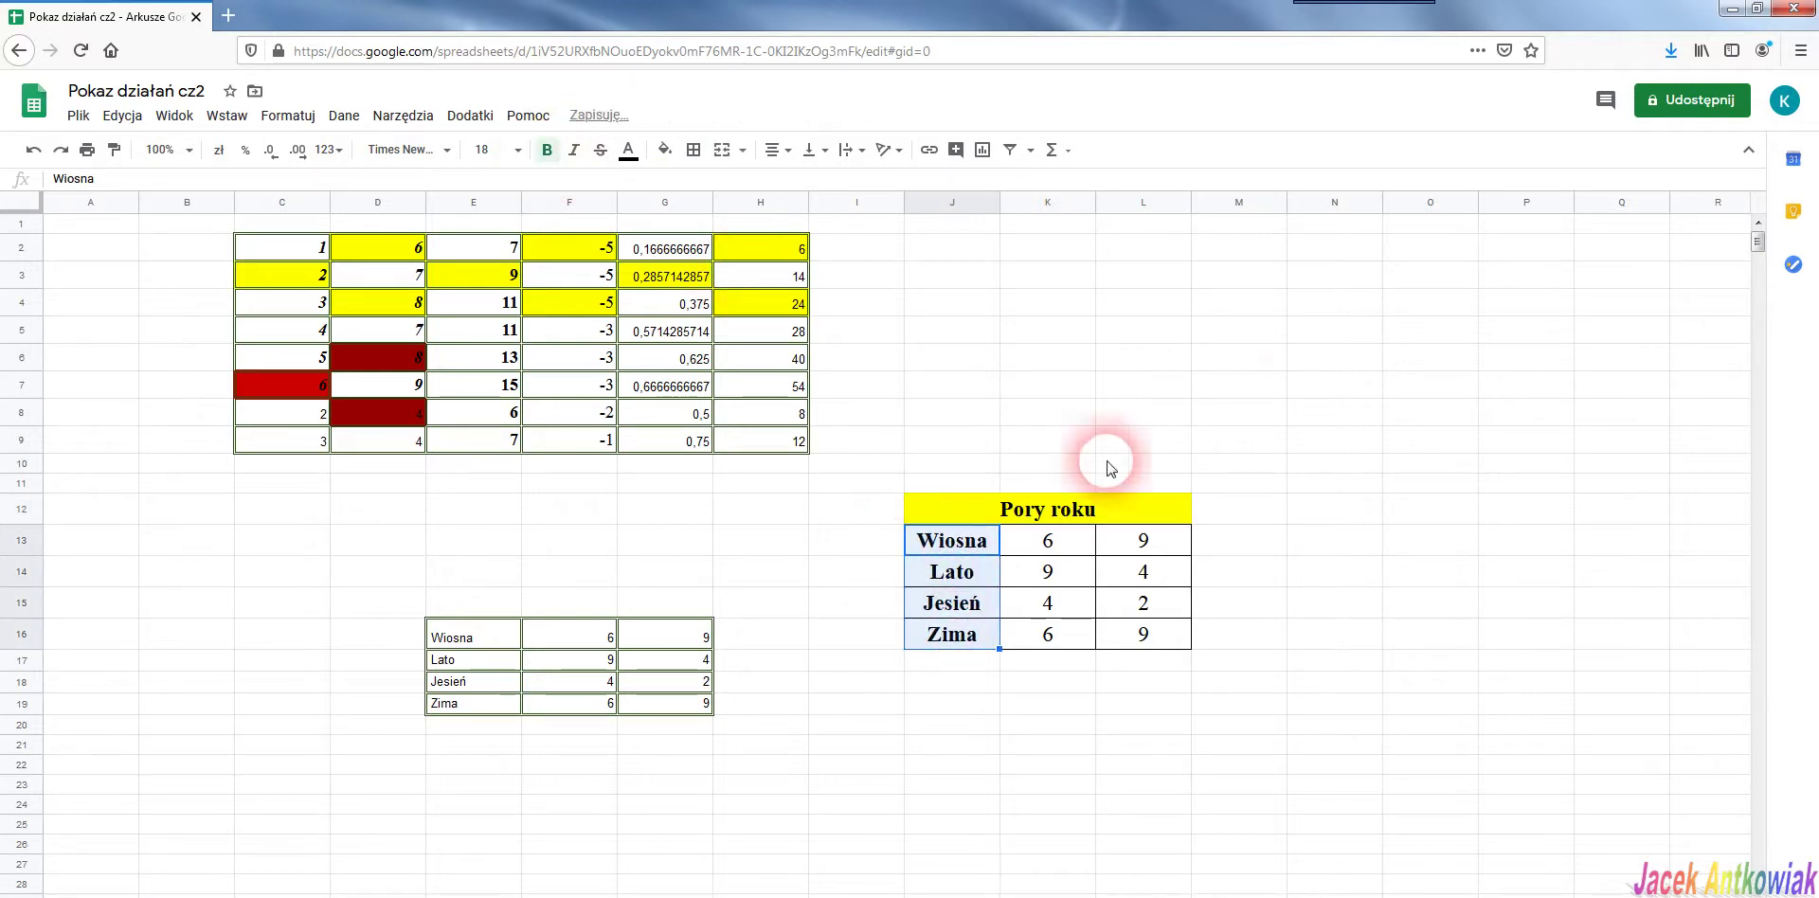
pyautogui.click(1249, 411)
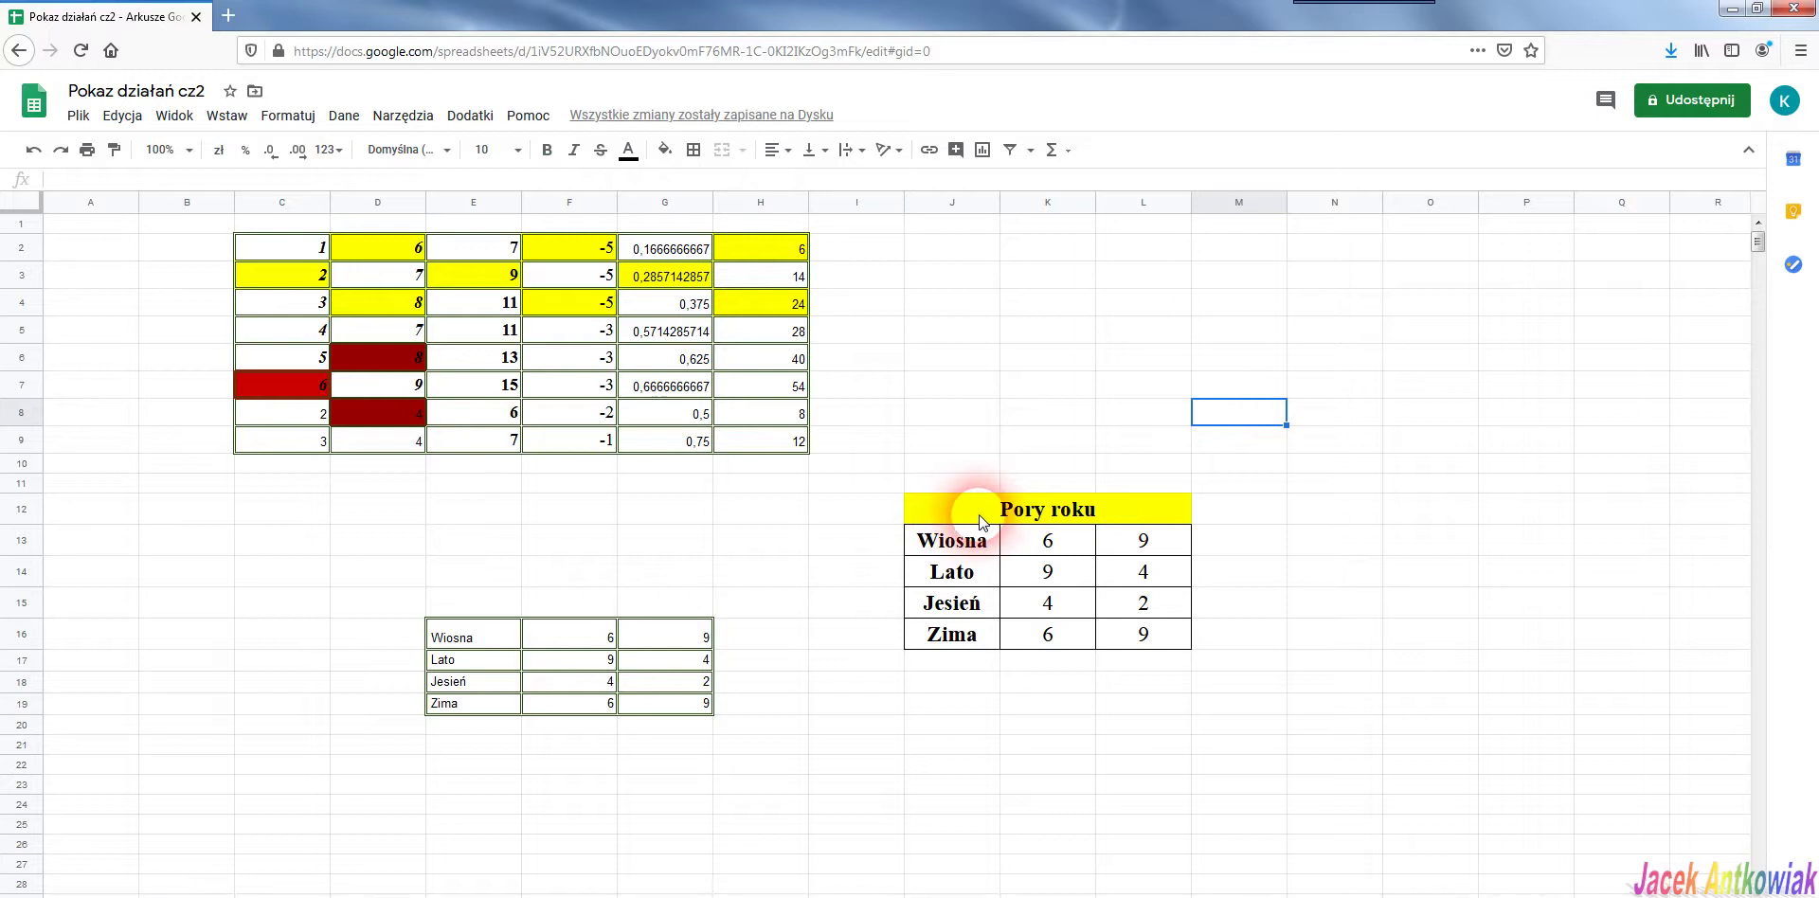
# Apply all borders to the merged "Pory roku" heading cell
pyautogui.click(981, 522)
pyautogui.click(695, 150)
pyautogui.click(701, 188)
pyautogui.click(1443, 469)
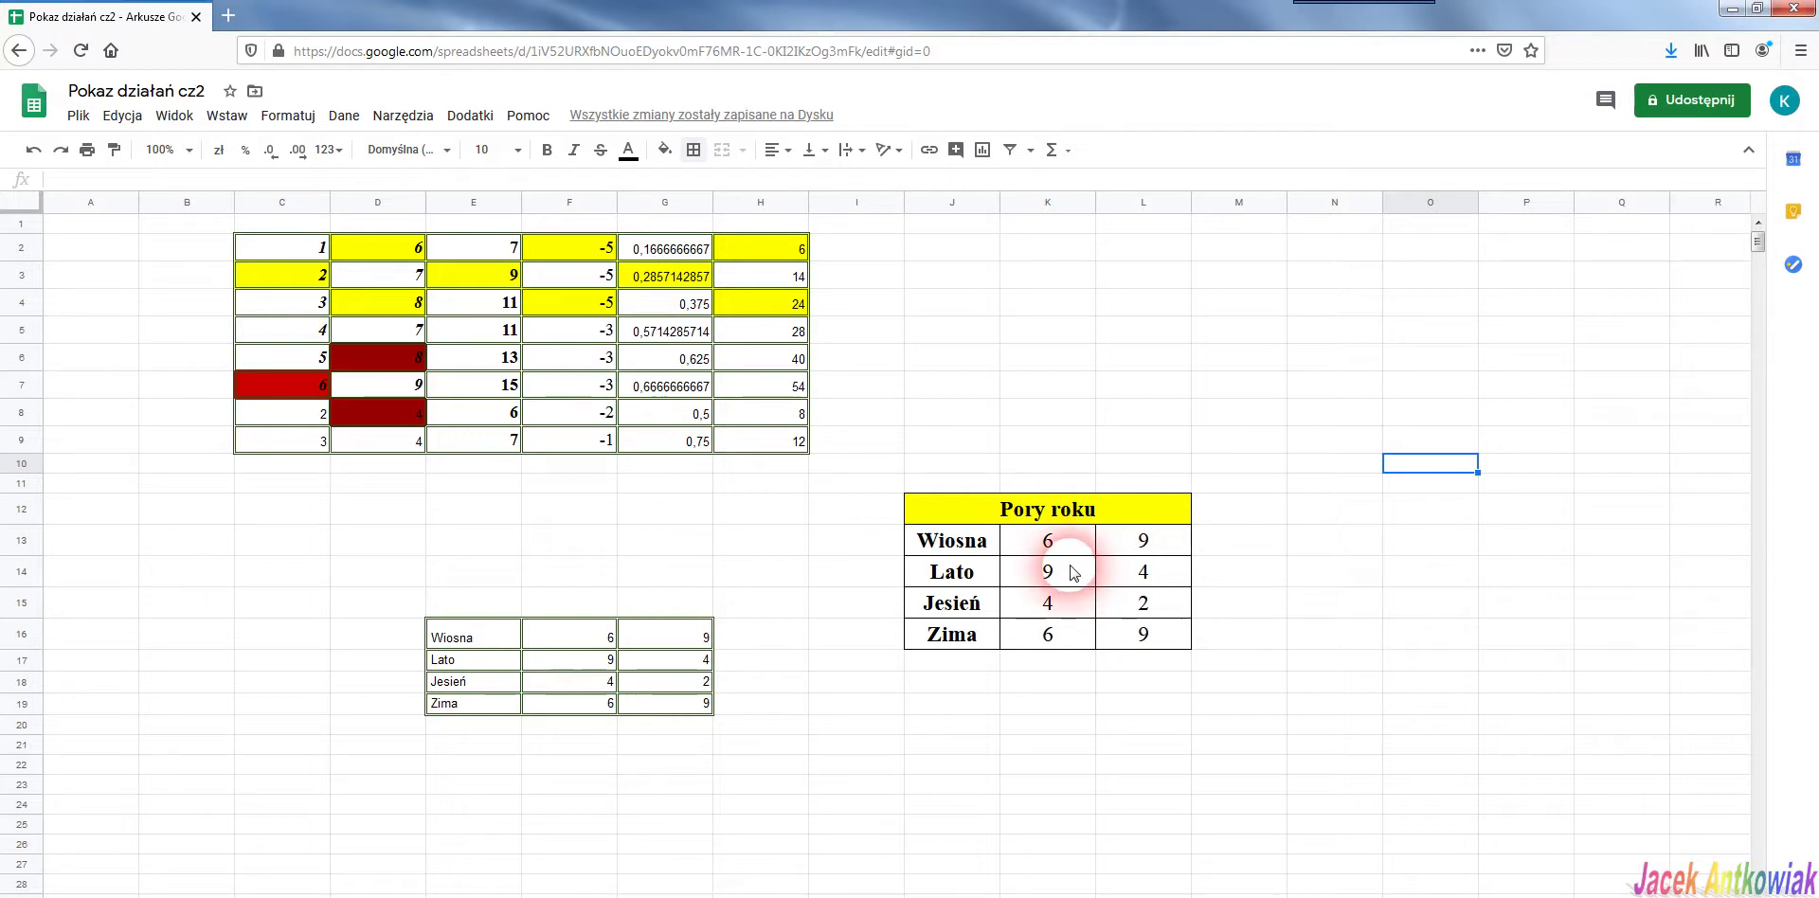
# Merge cells K14:K15 beside Lato and Jesień with the merge-all option, accepting that only the upper value is kept
pyautogui.moveTo(1074, 572); pyautogui.dragTo(1076, 612)
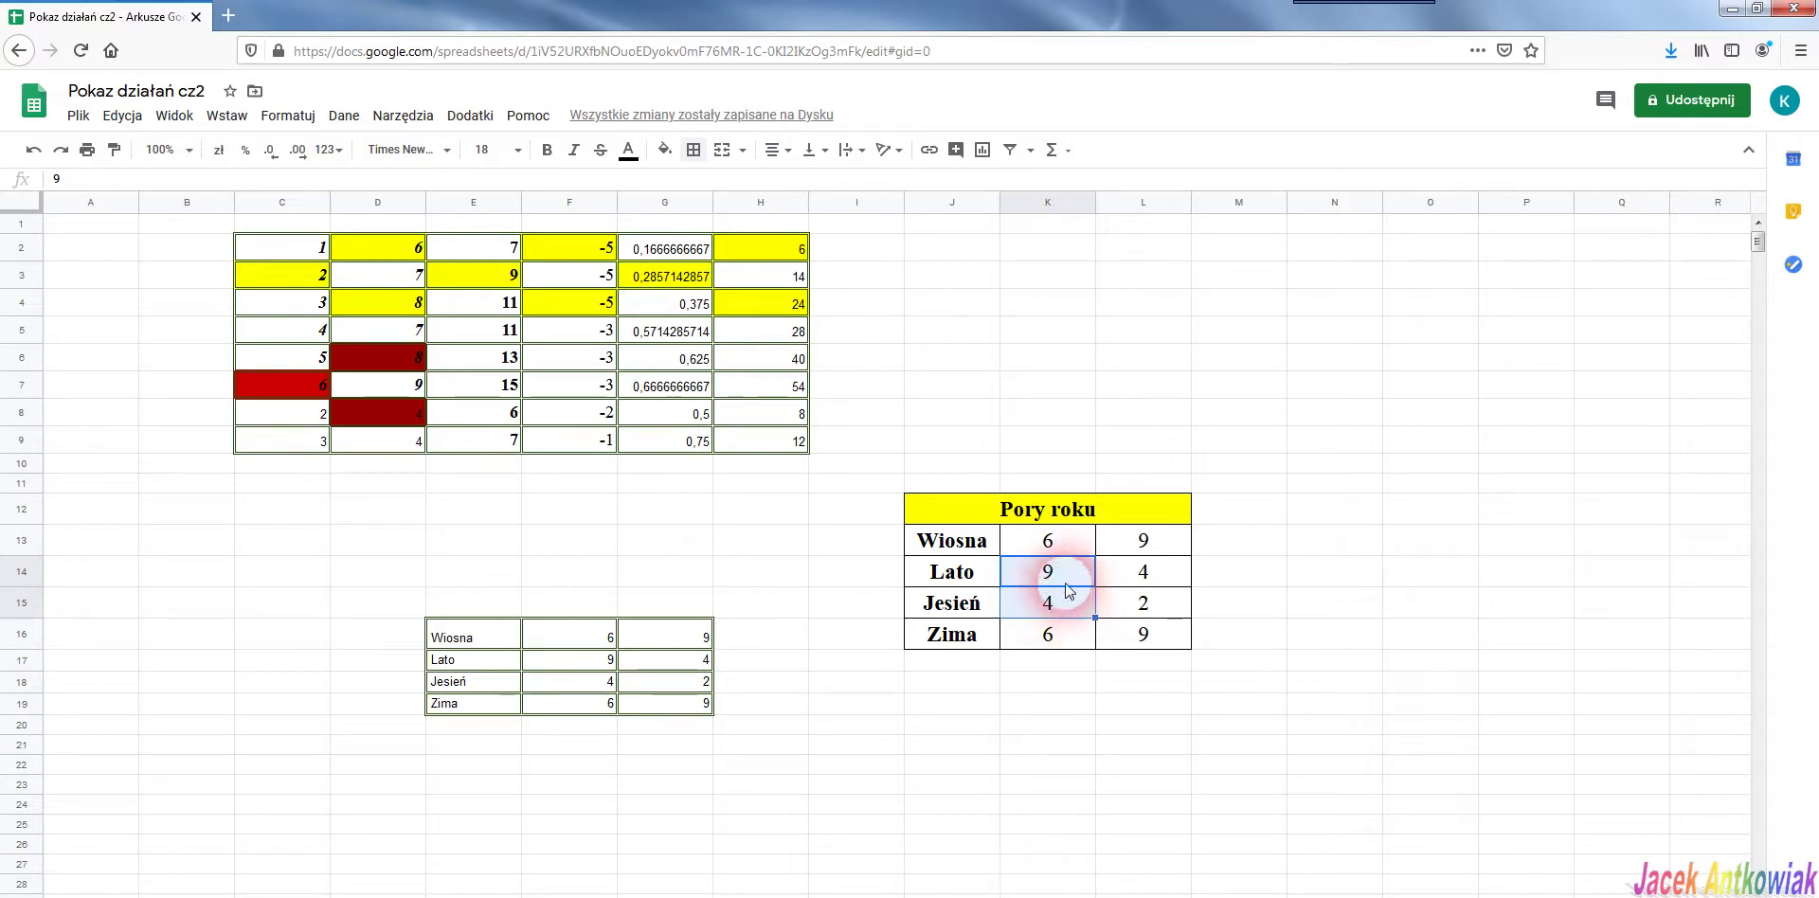
pyautogui.rightClick(1070, 581)
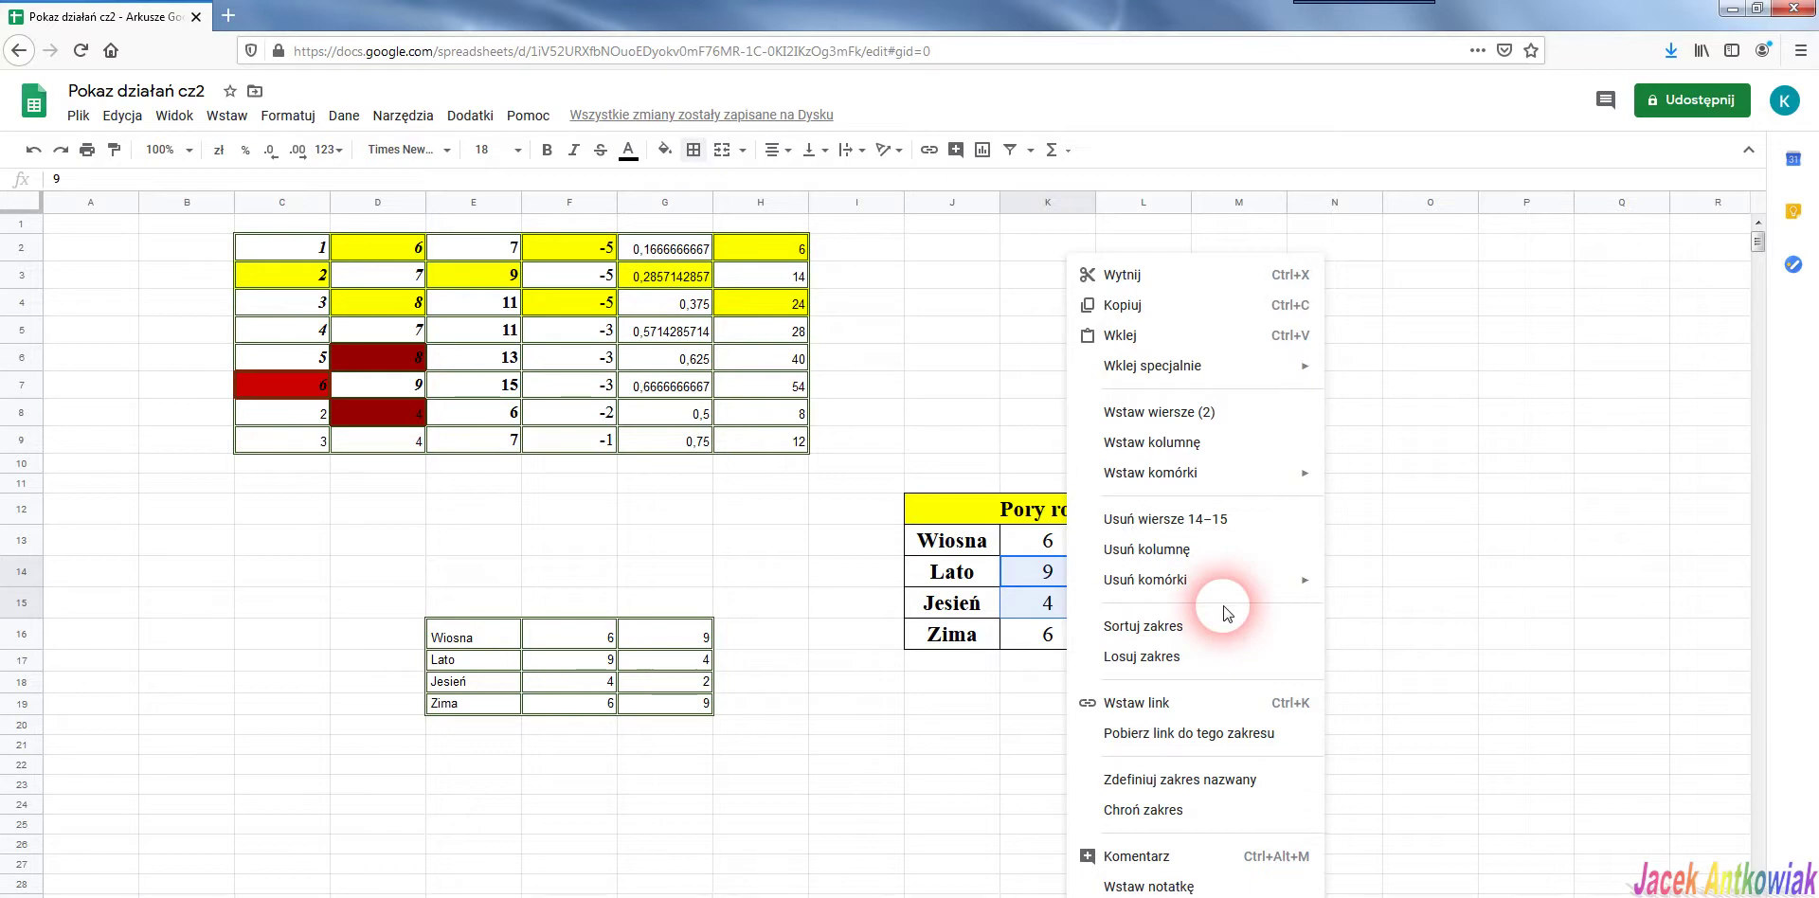
pyautogui.click(288, 116)
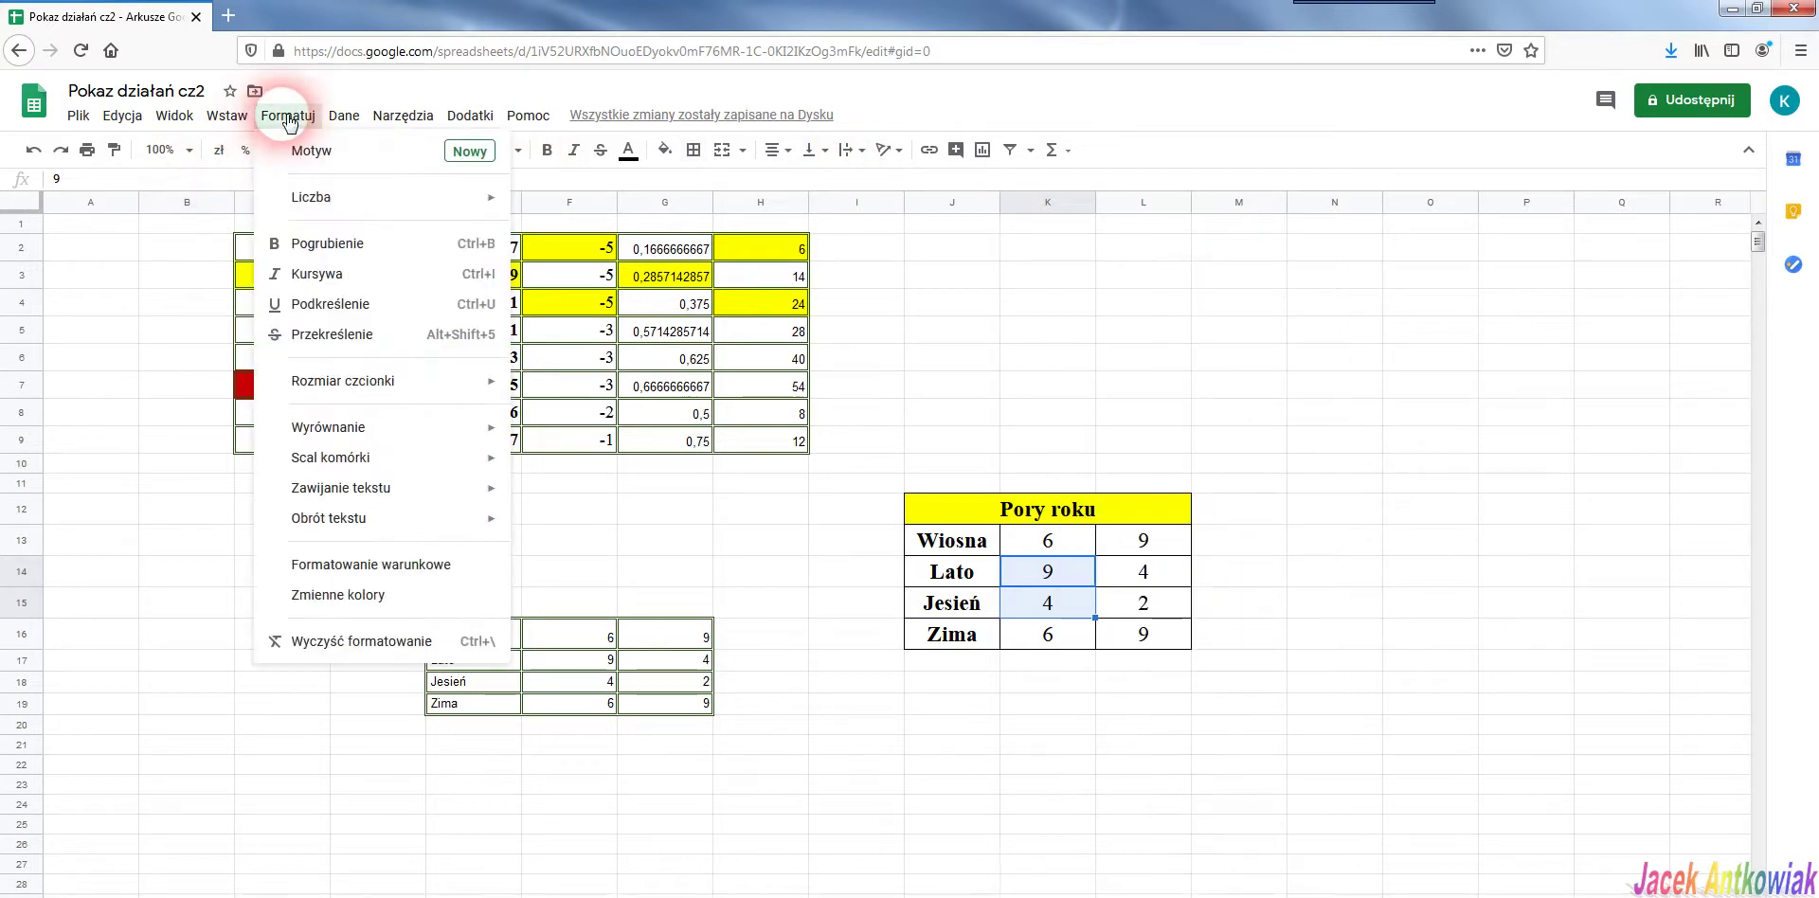
pyautogui.moveTo(312, 457)
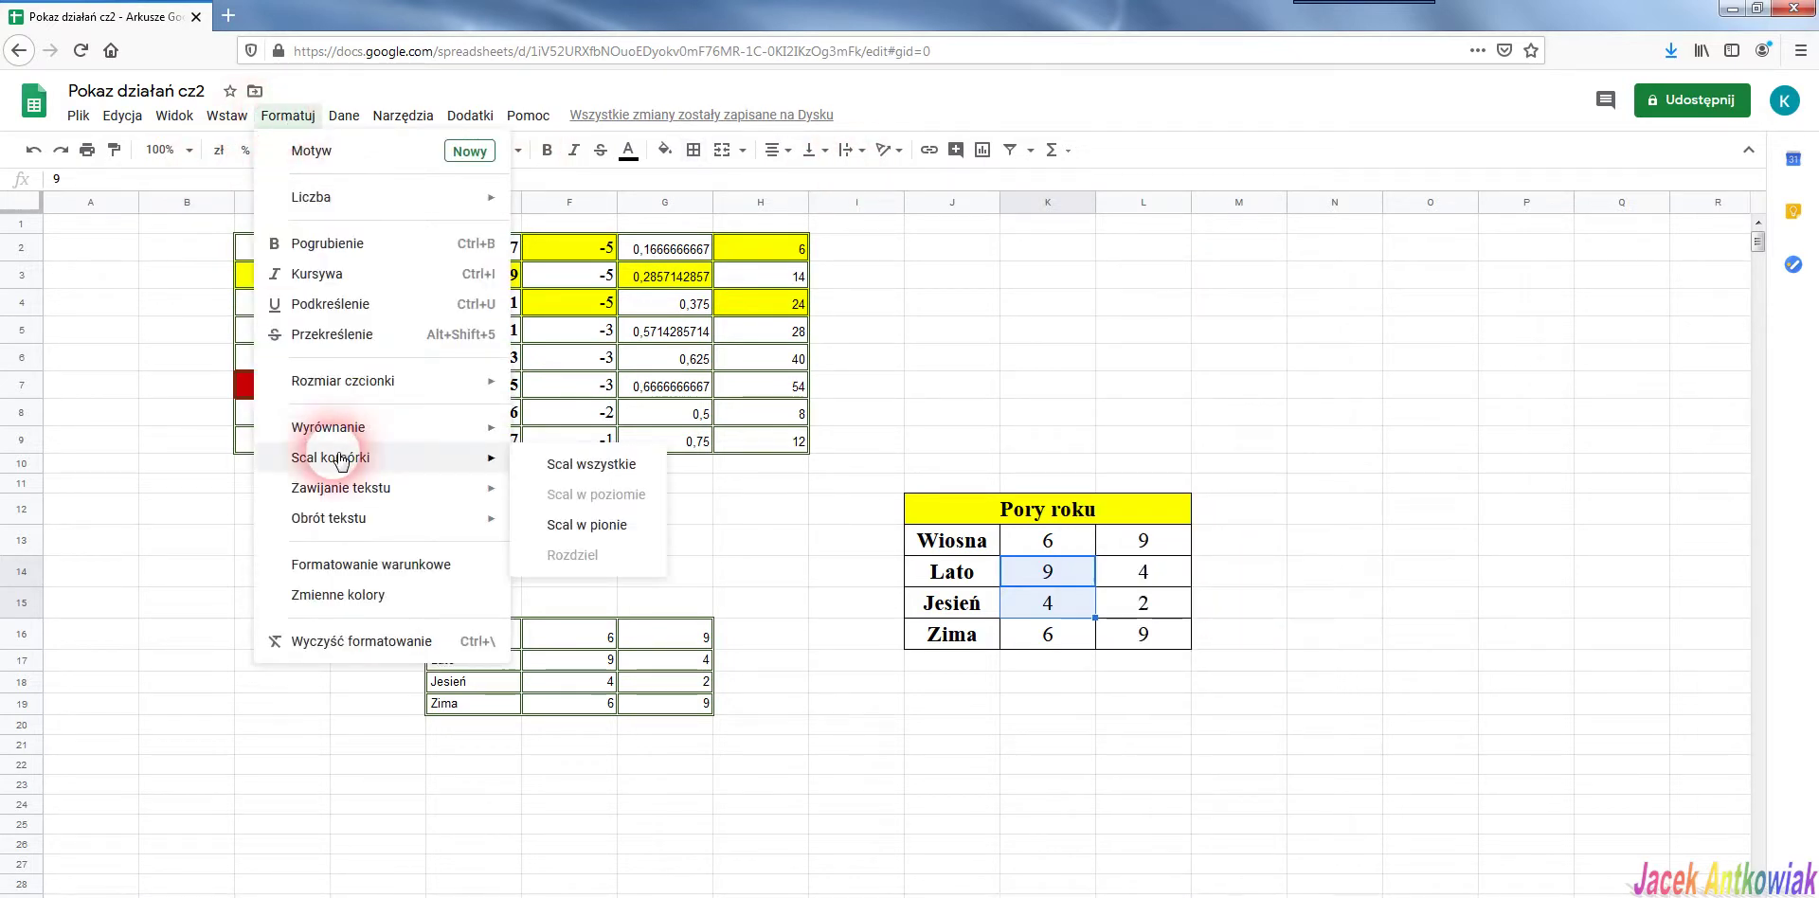
pyautogui.click(614, 474)
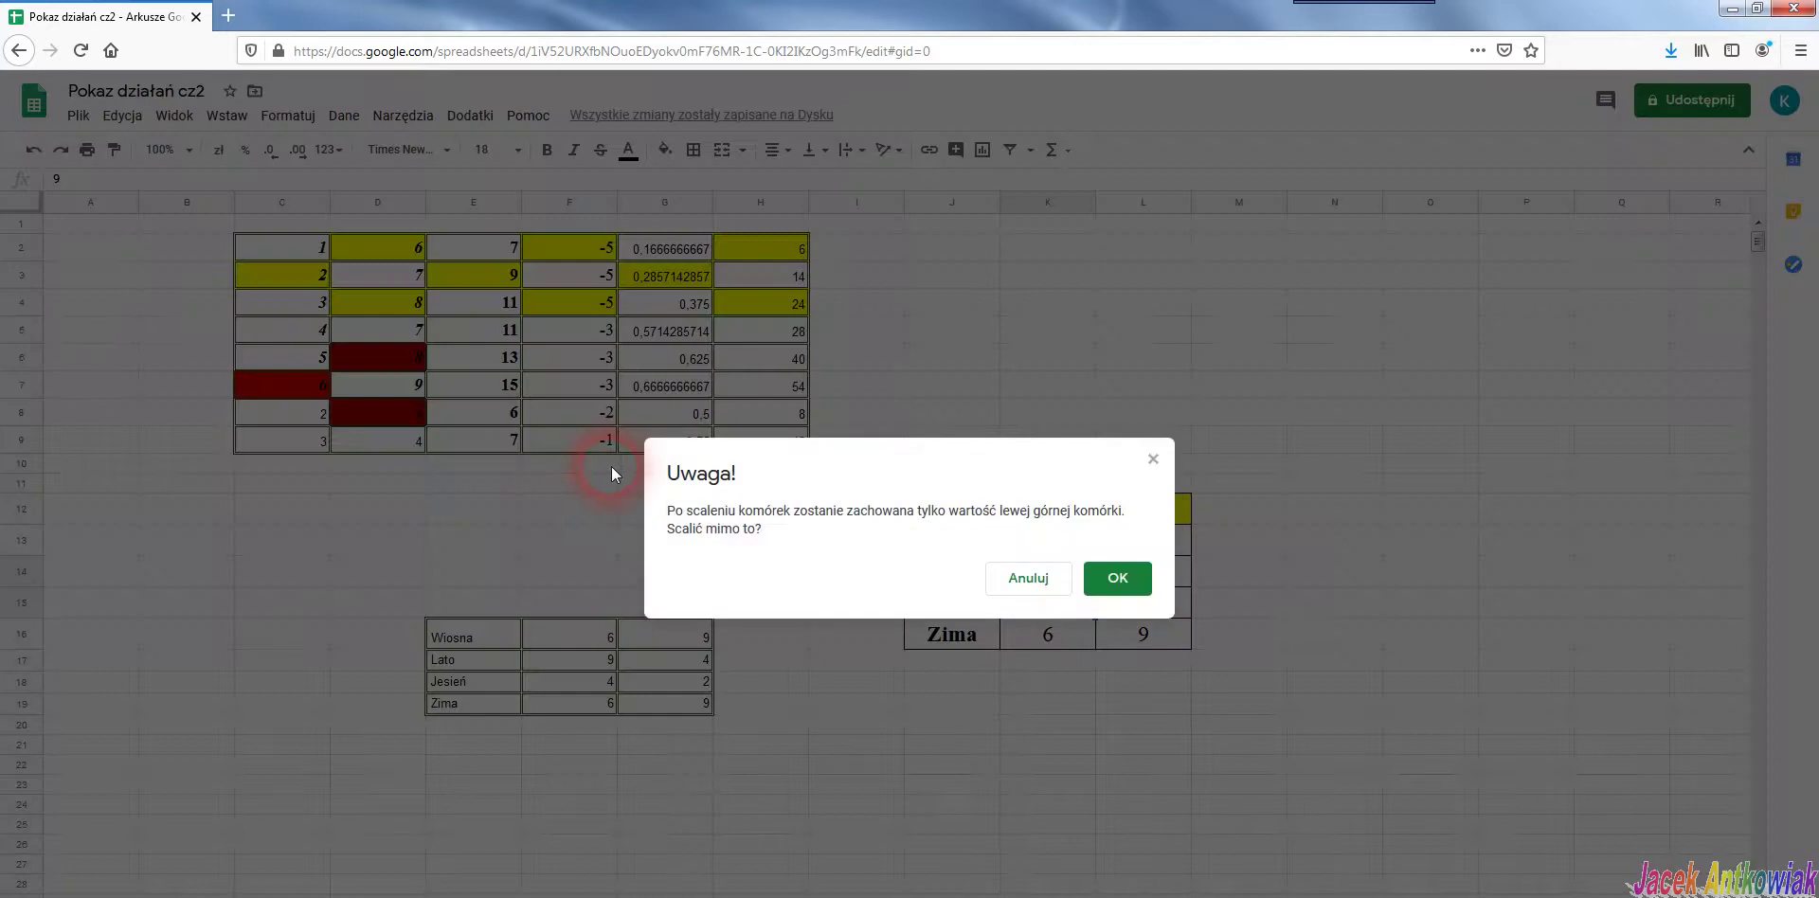
pyautogui.moveTo(998, 491); pyautogui.dragTo(1028, 214)
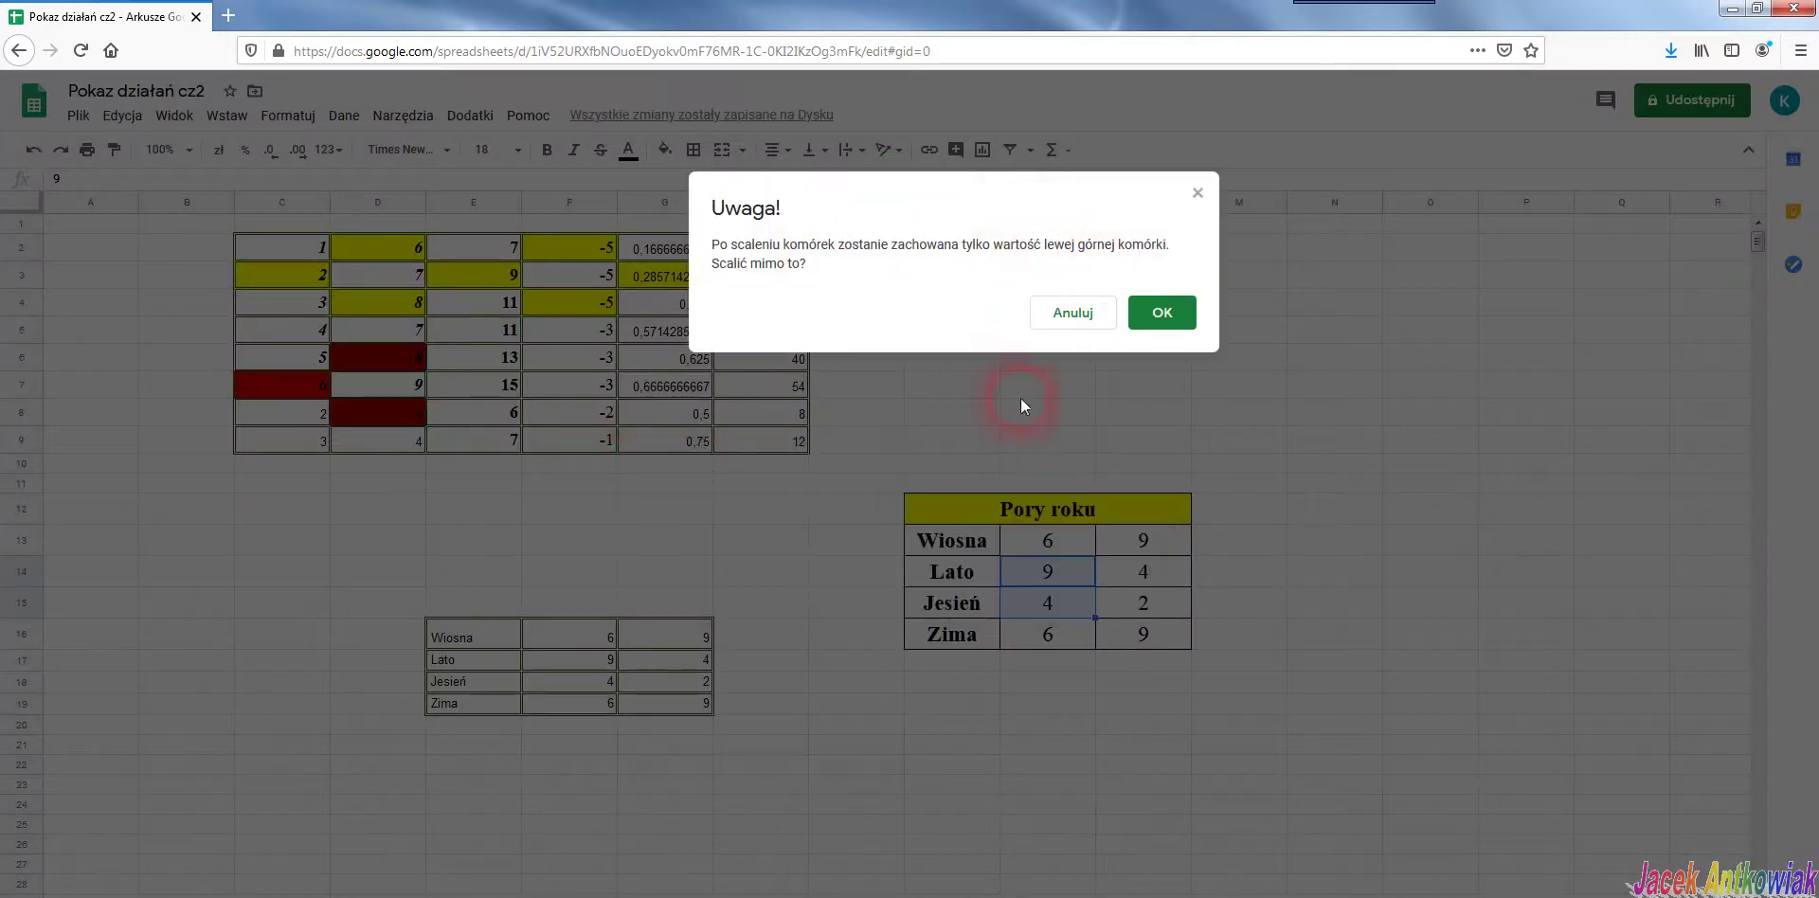
pyautogui.click(1169, 321)
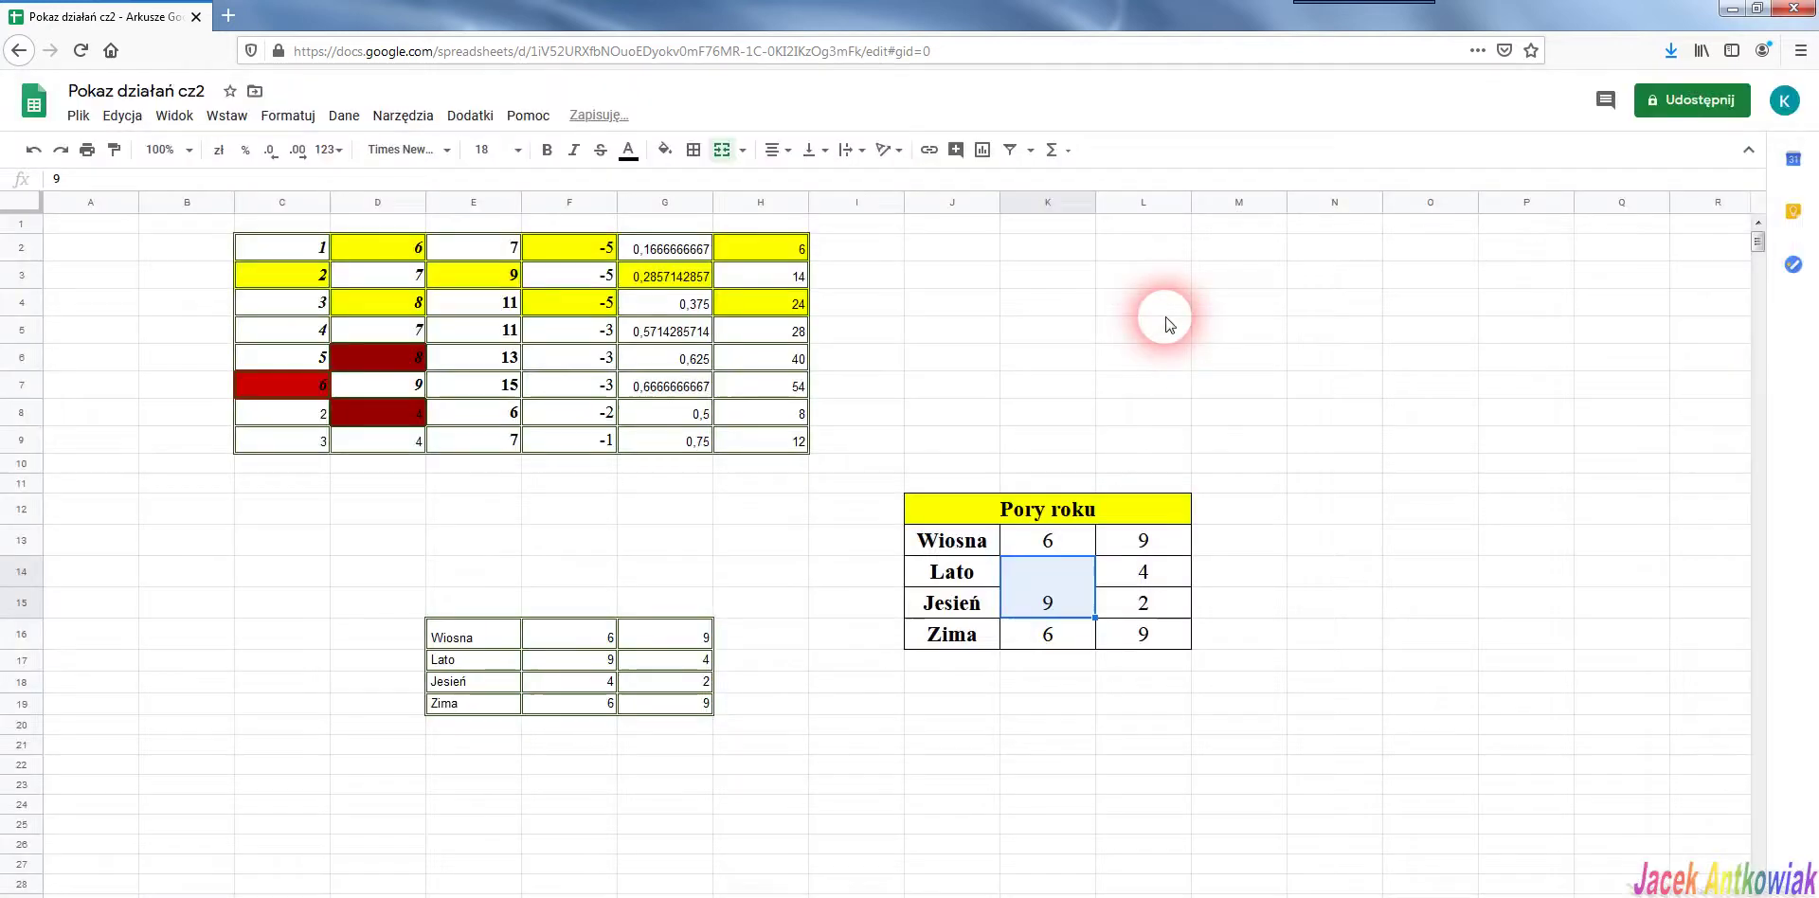
pyautogui.click(1063, 594)
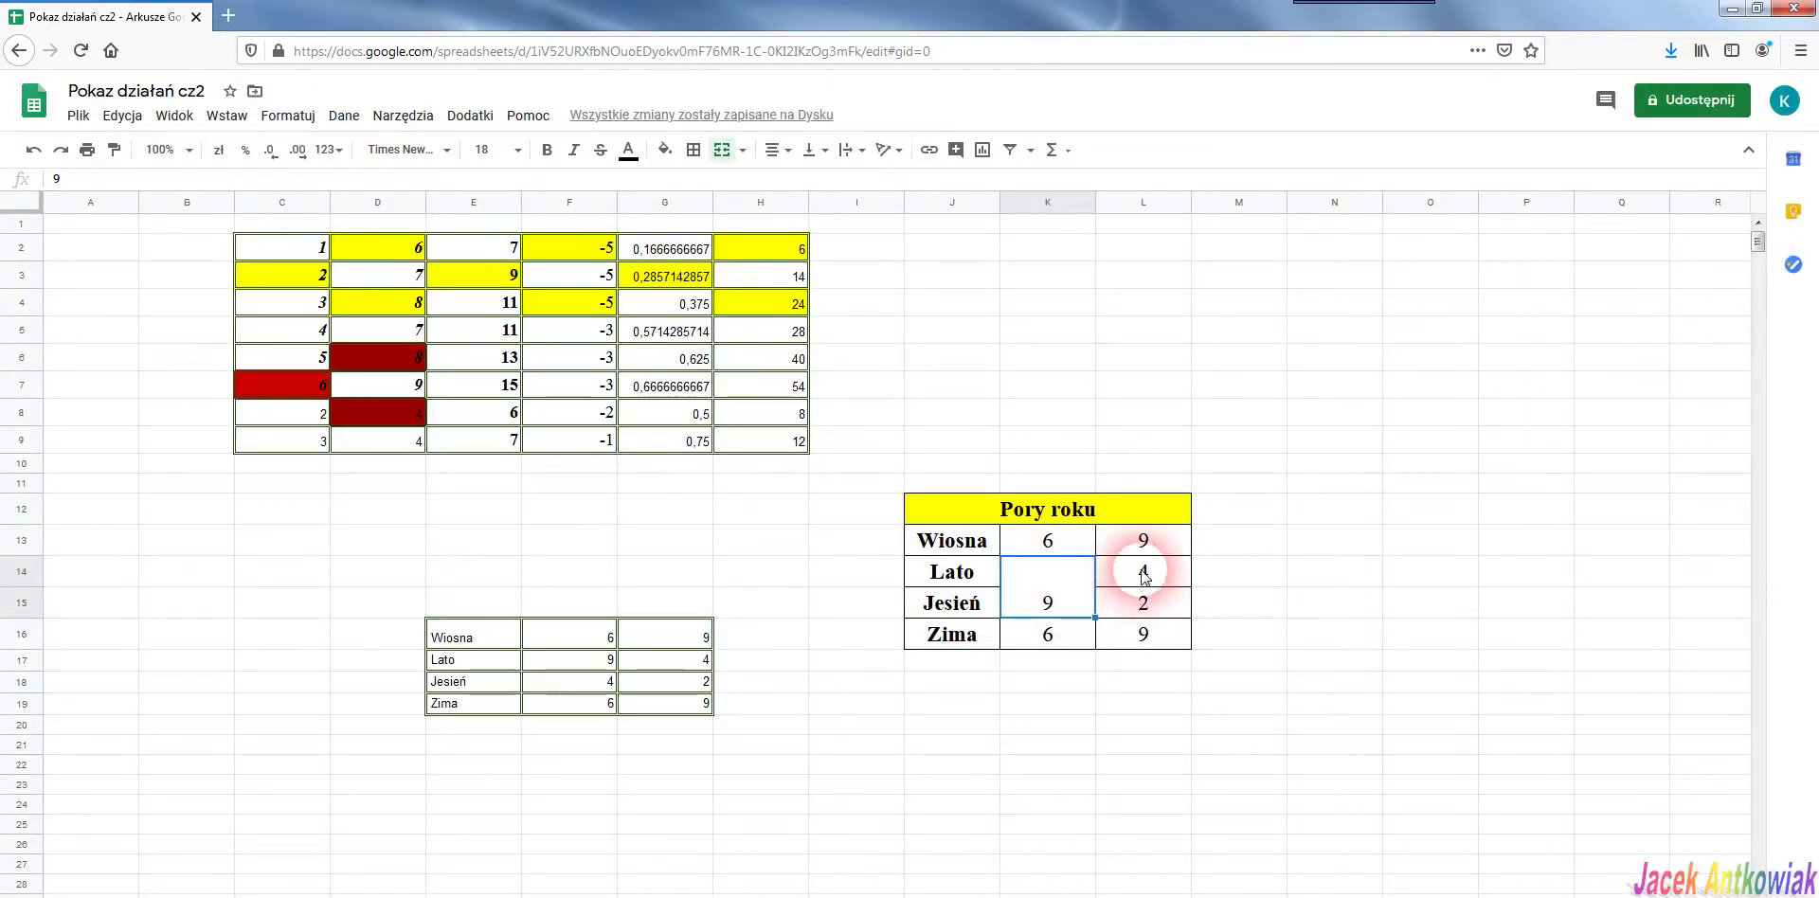
# Merge cells L13:L14 beside Wiosna and Lato with the vertical merge option, accepting that only the upper value is kept
pyautogui.moveTo(1143, 540); pyautogui.dragTo(1140, 584)
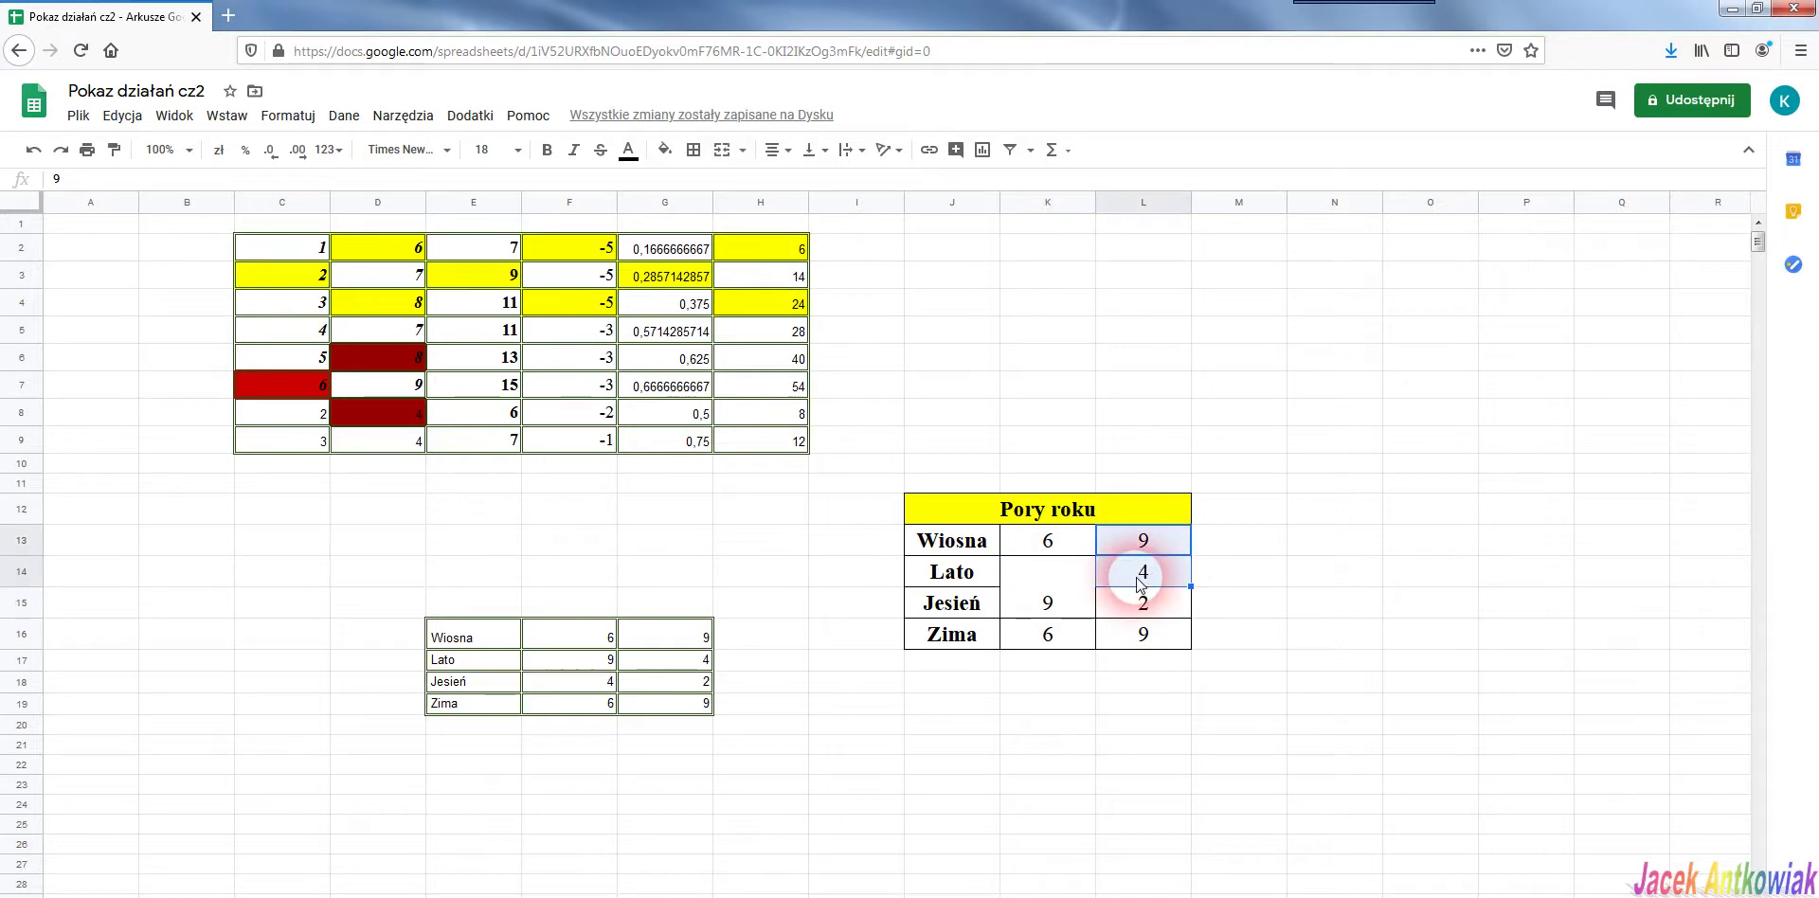
pyautogui.click(286, 124)
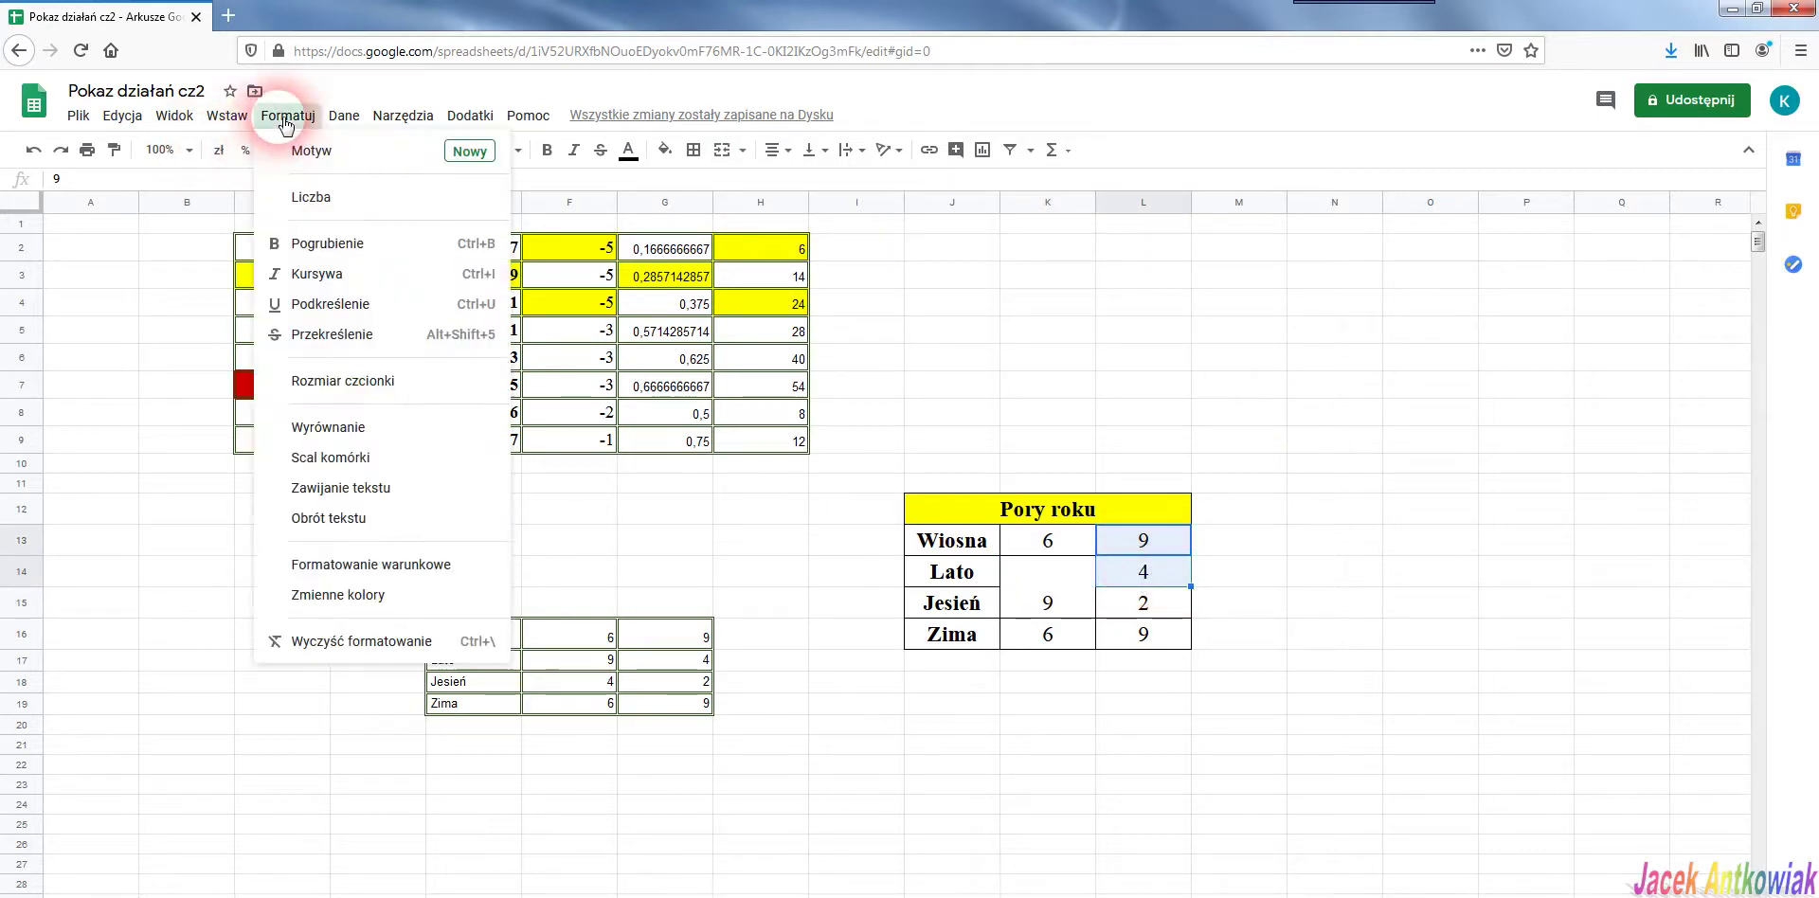
pyautogui.moveTo(493, 457)
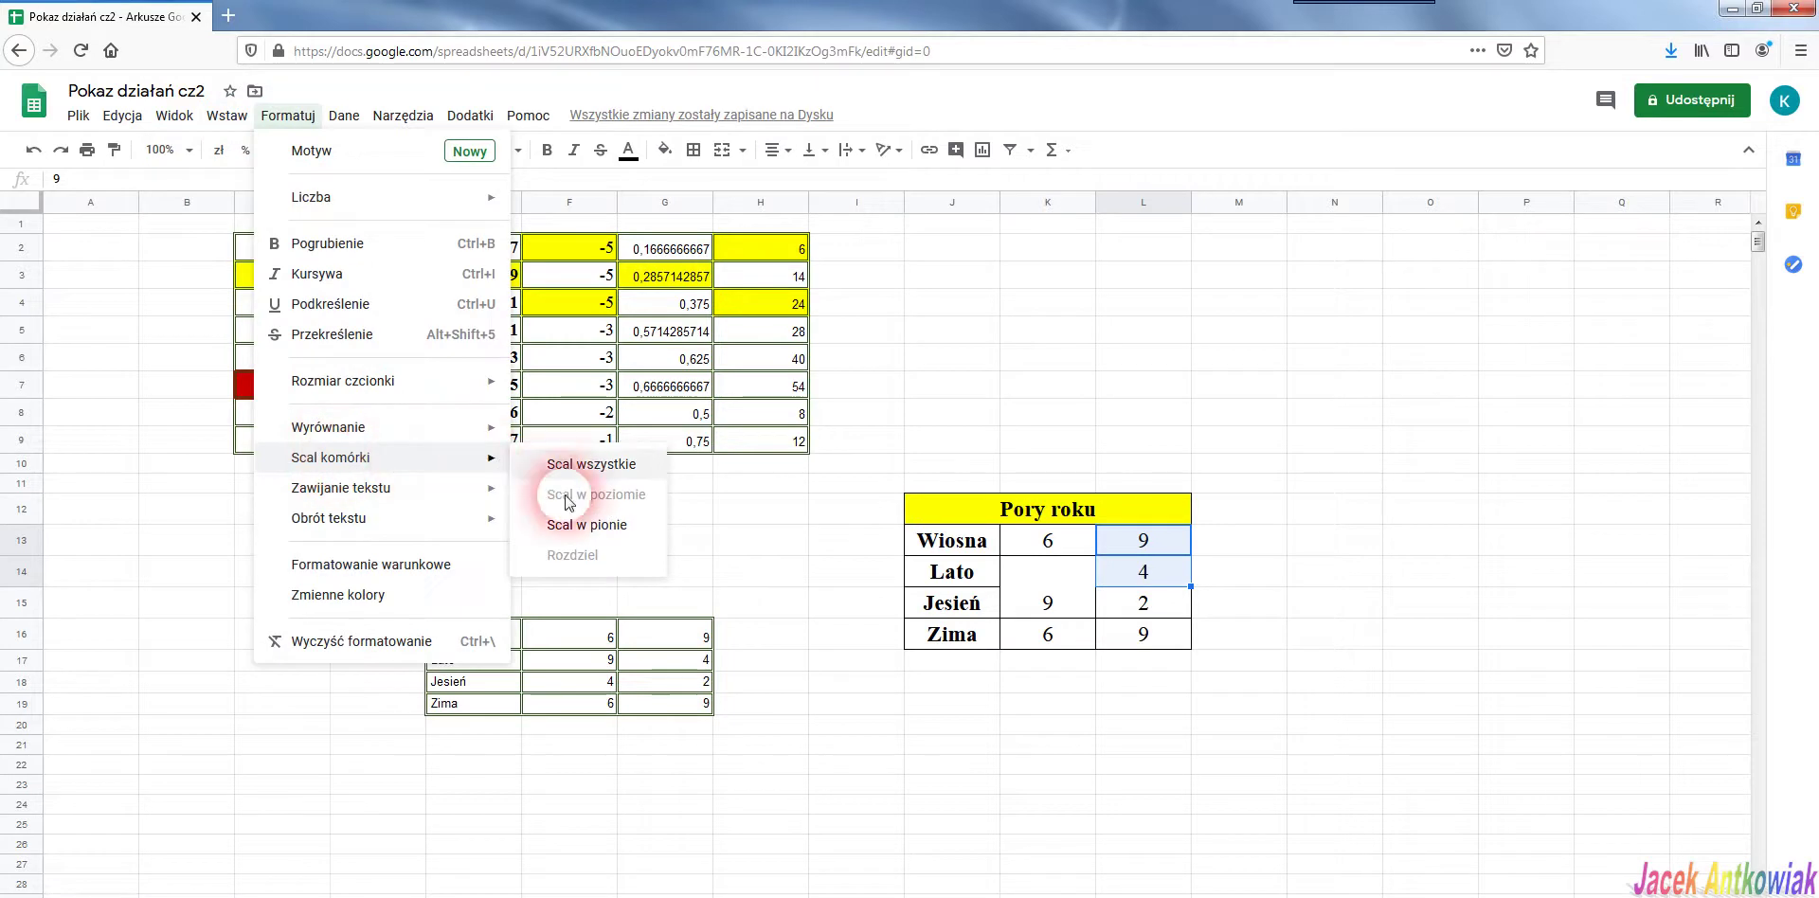
pyautogui.click(585, 525)
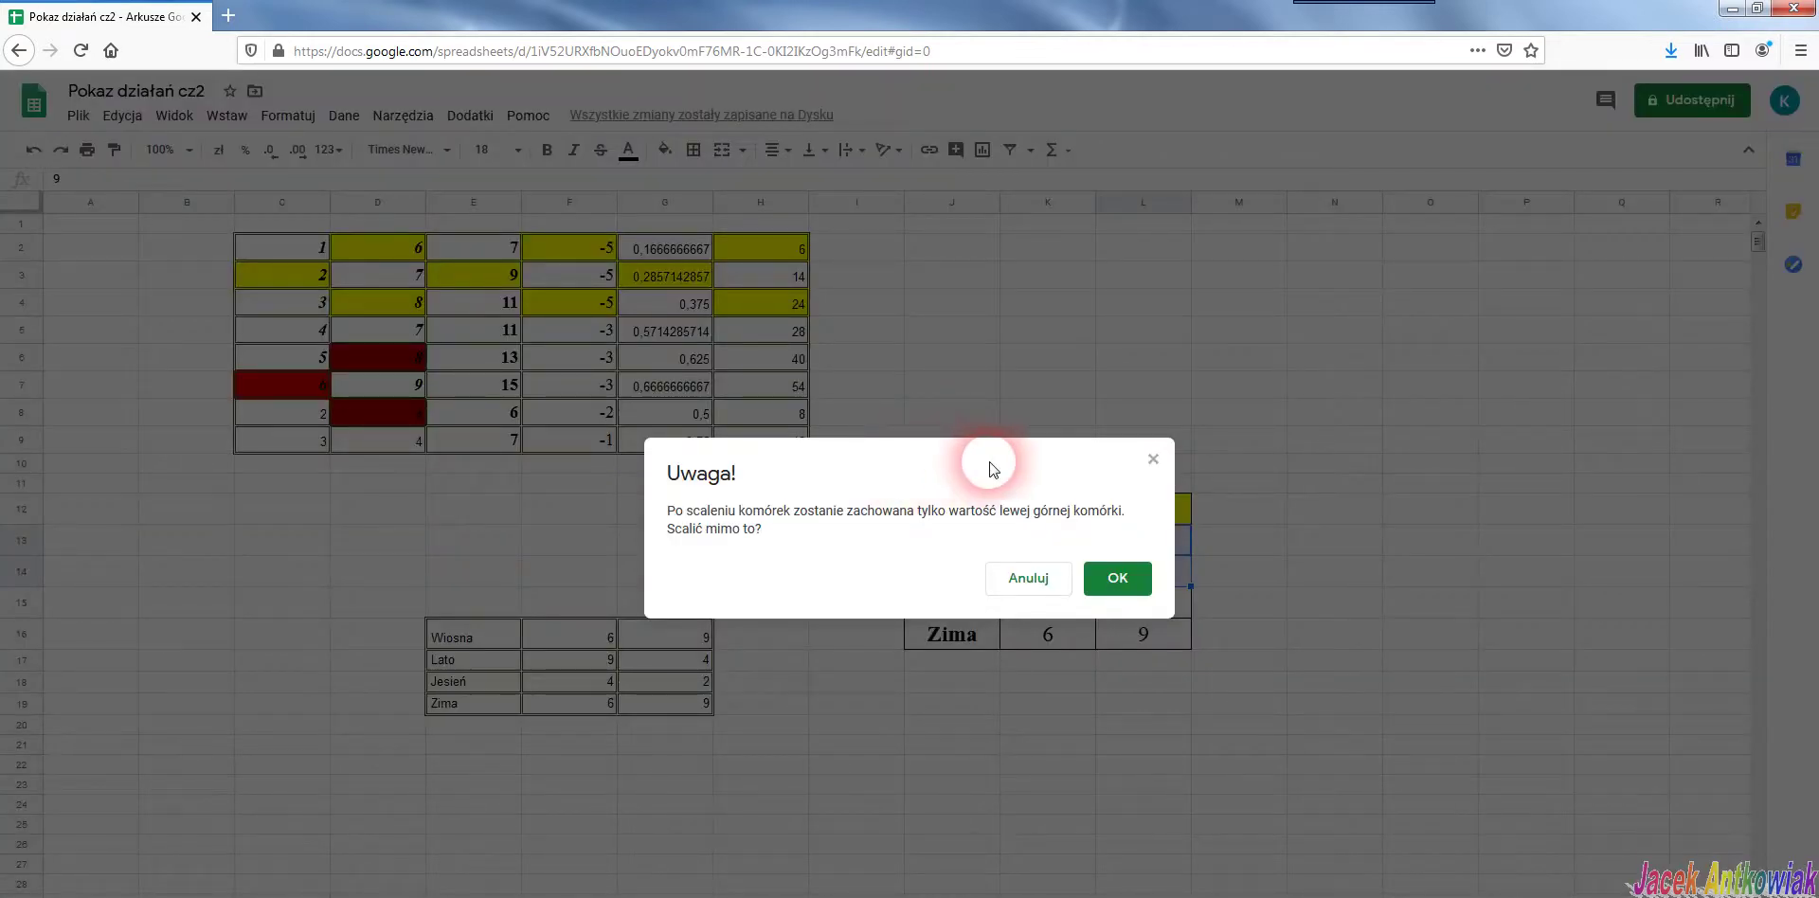
pyautogui.moveTo(987, 470); pyautogui.dragTo(1007, 266)
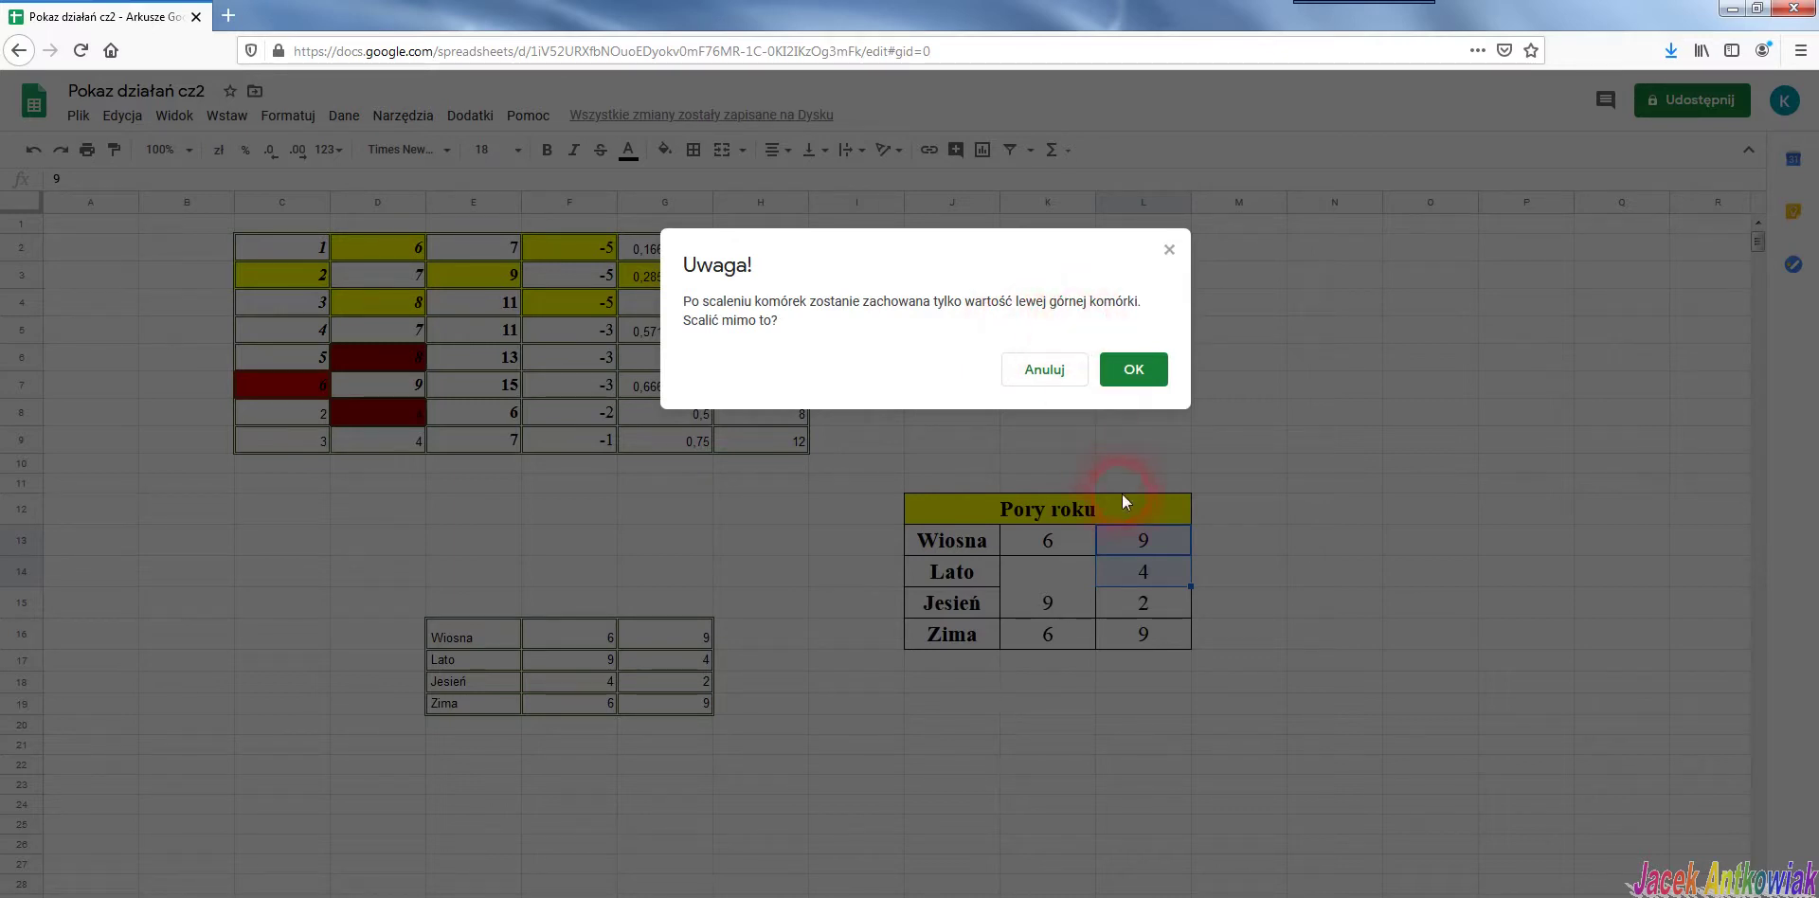
pyautogui.click(1135, 375)
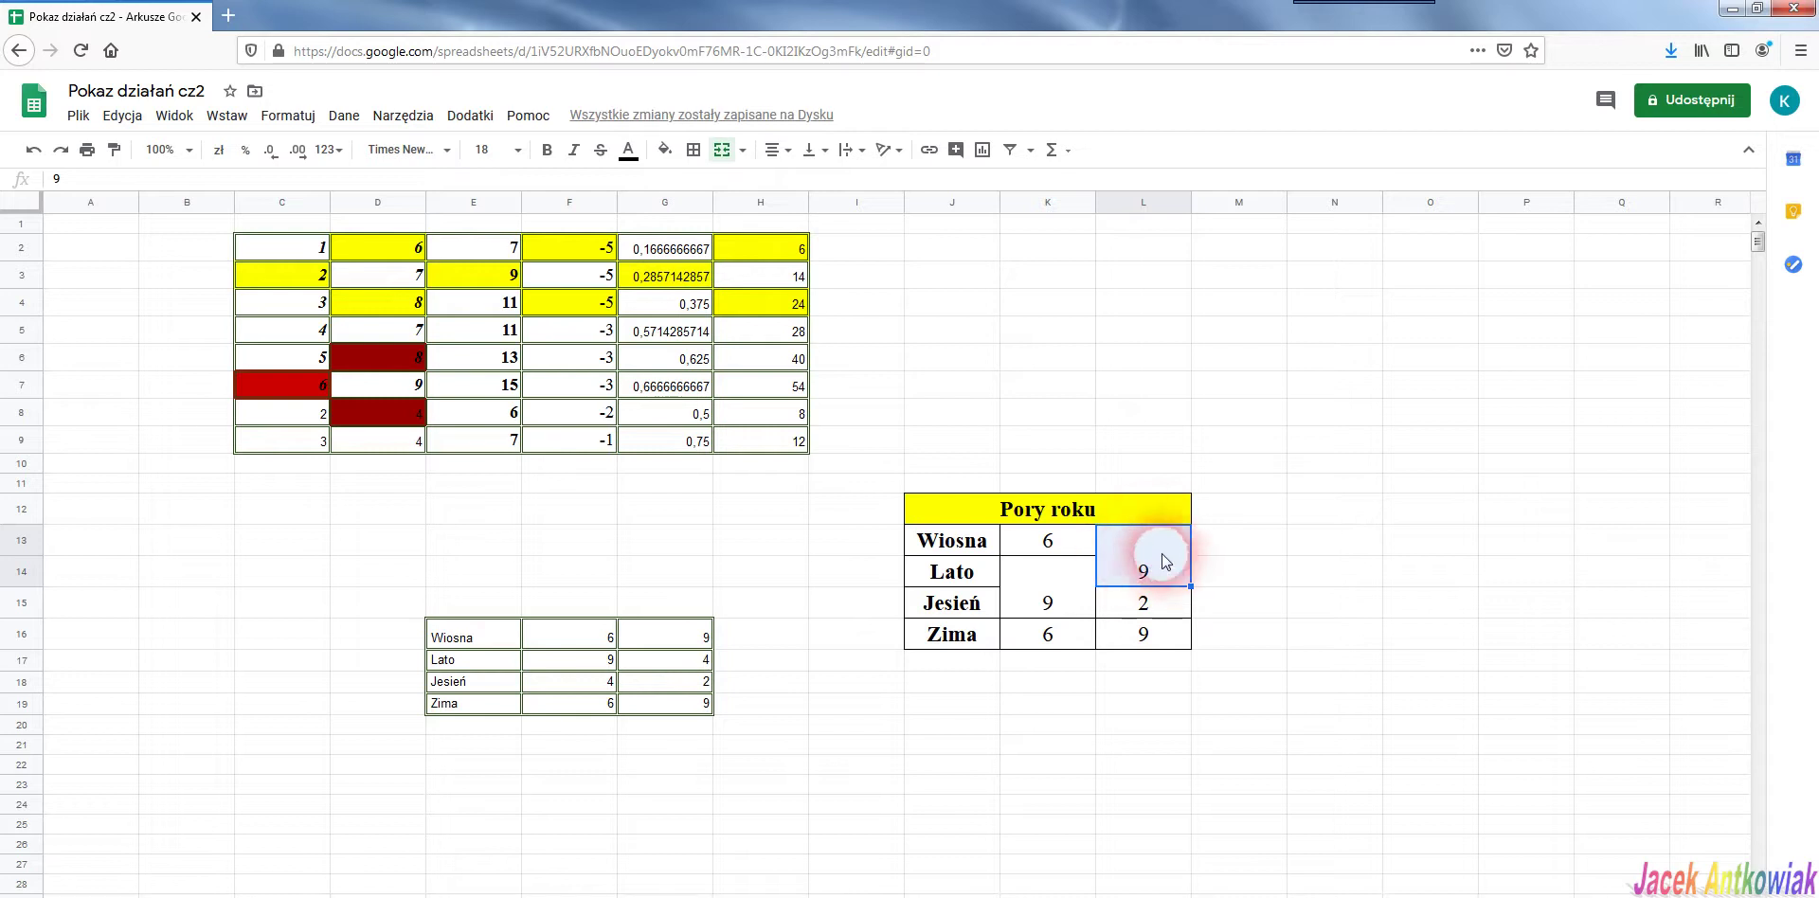
pyautogui.moveTo(1158, 573); pyautogui.dragTo(1150, 545)
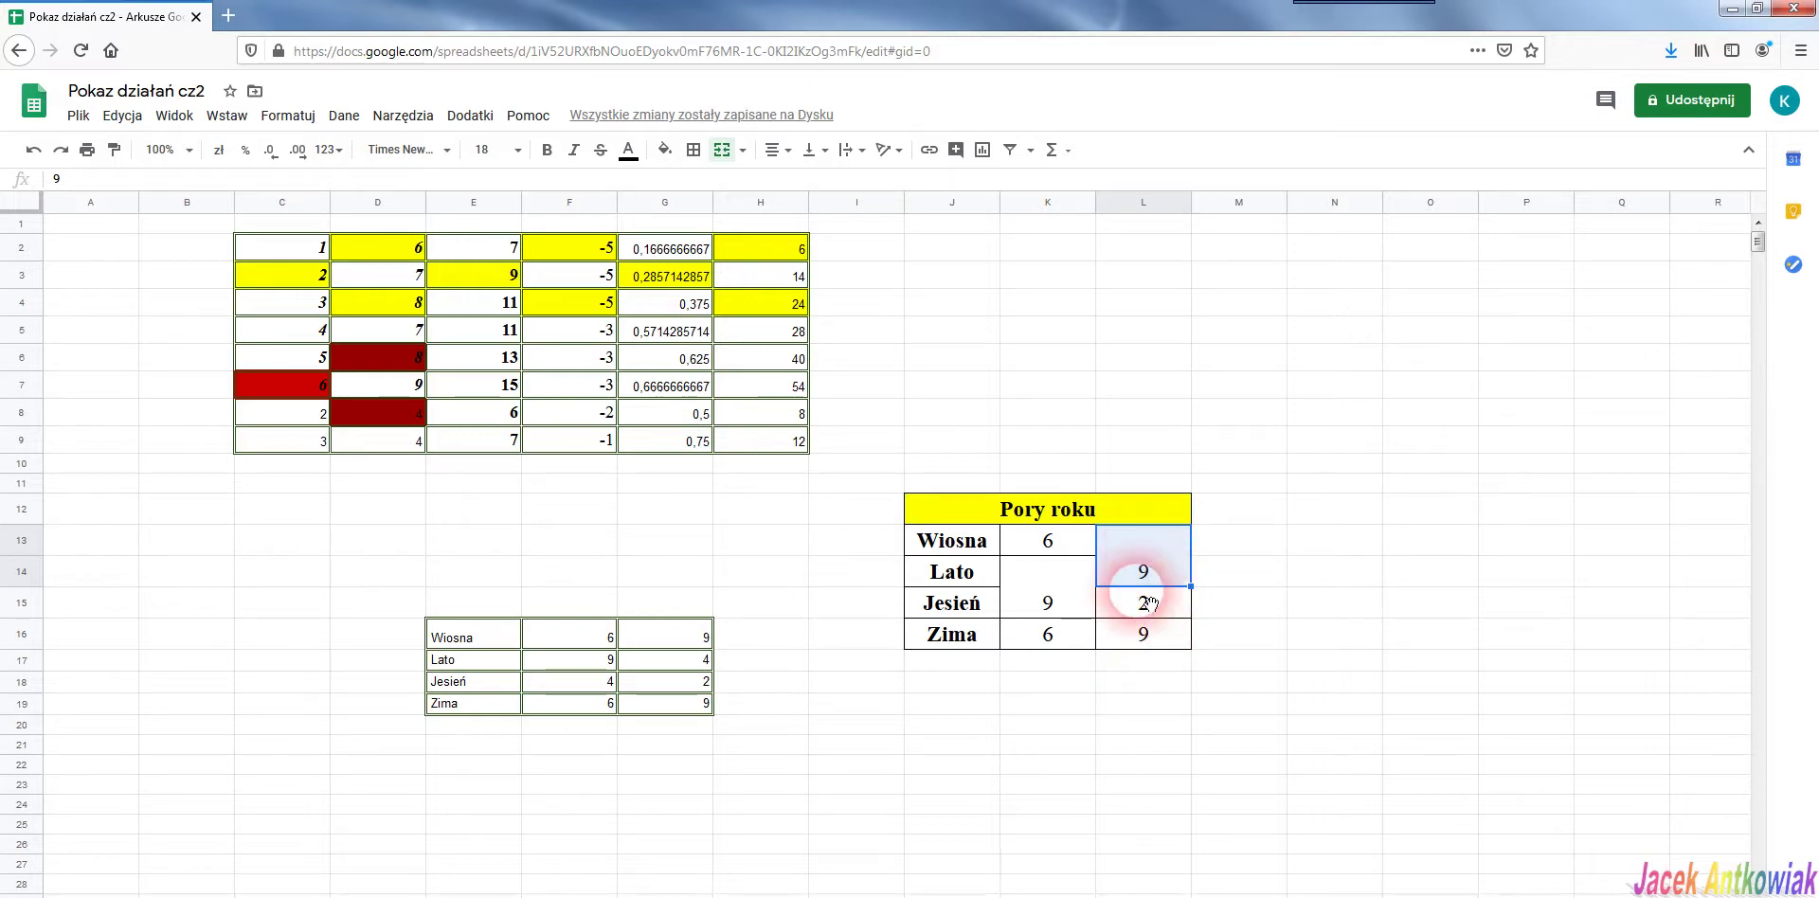
# Check the list of lesson topics in the "arkusz kalkulacyjny cz 3" image in the photo viewer and return to the spreadsheet
pyautogui.click(783, 159)
pyautogui.click(804, 183)
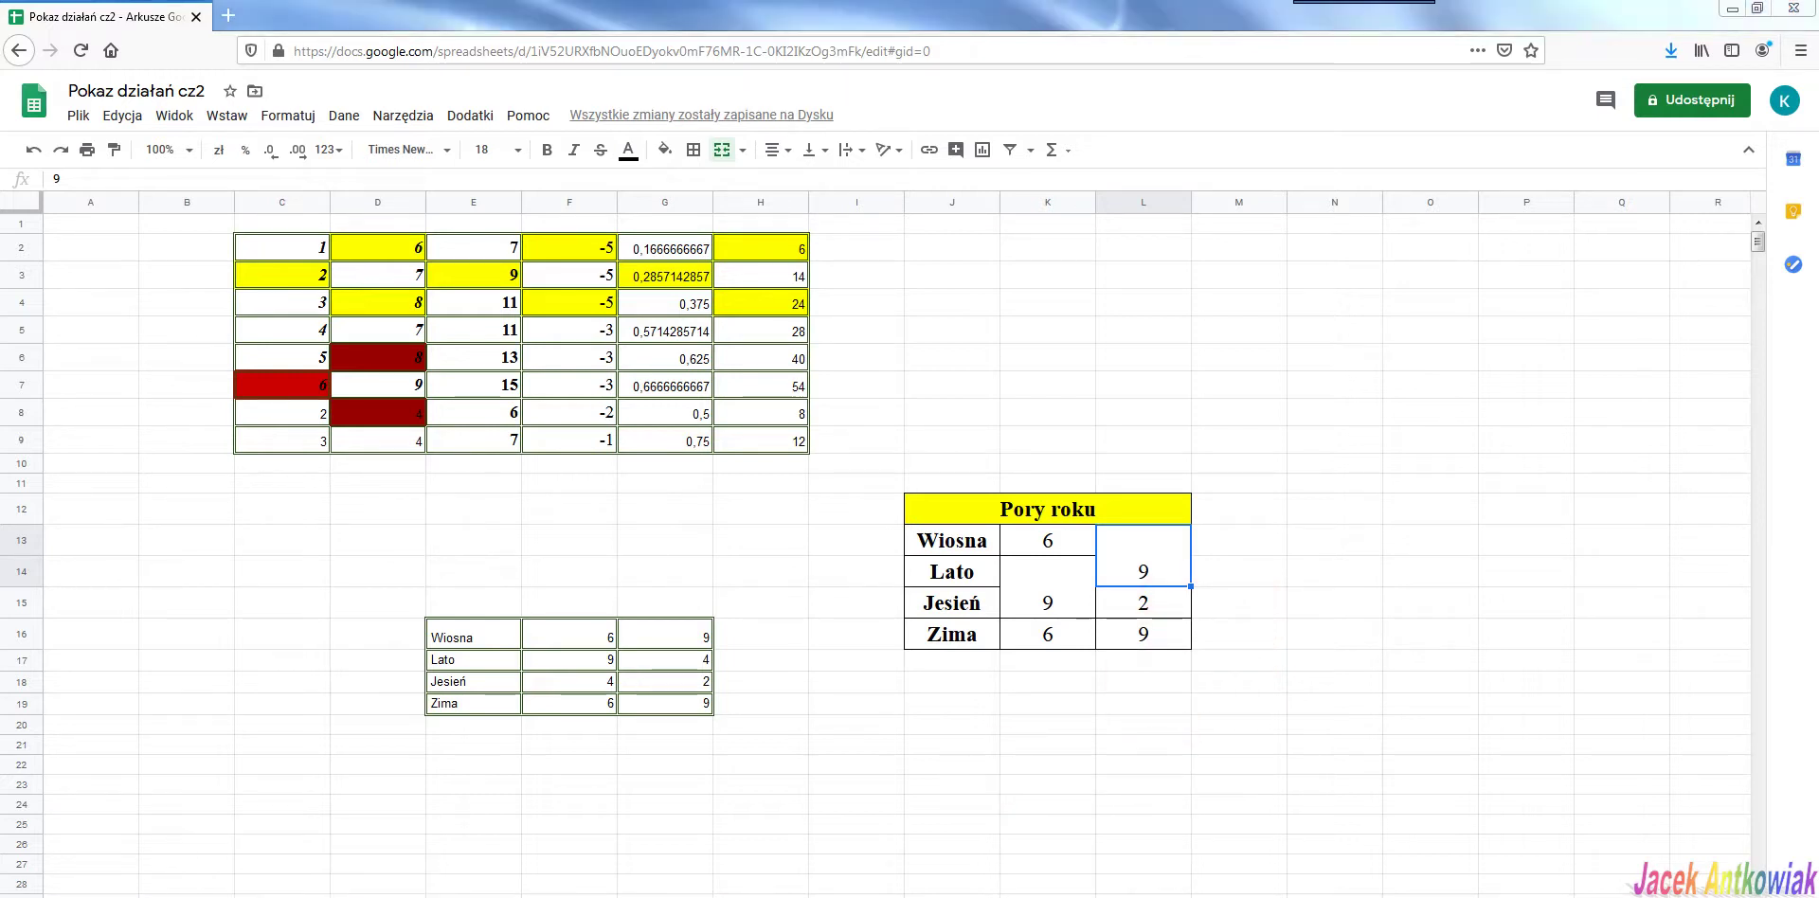
pyautogui.click(319, 857)
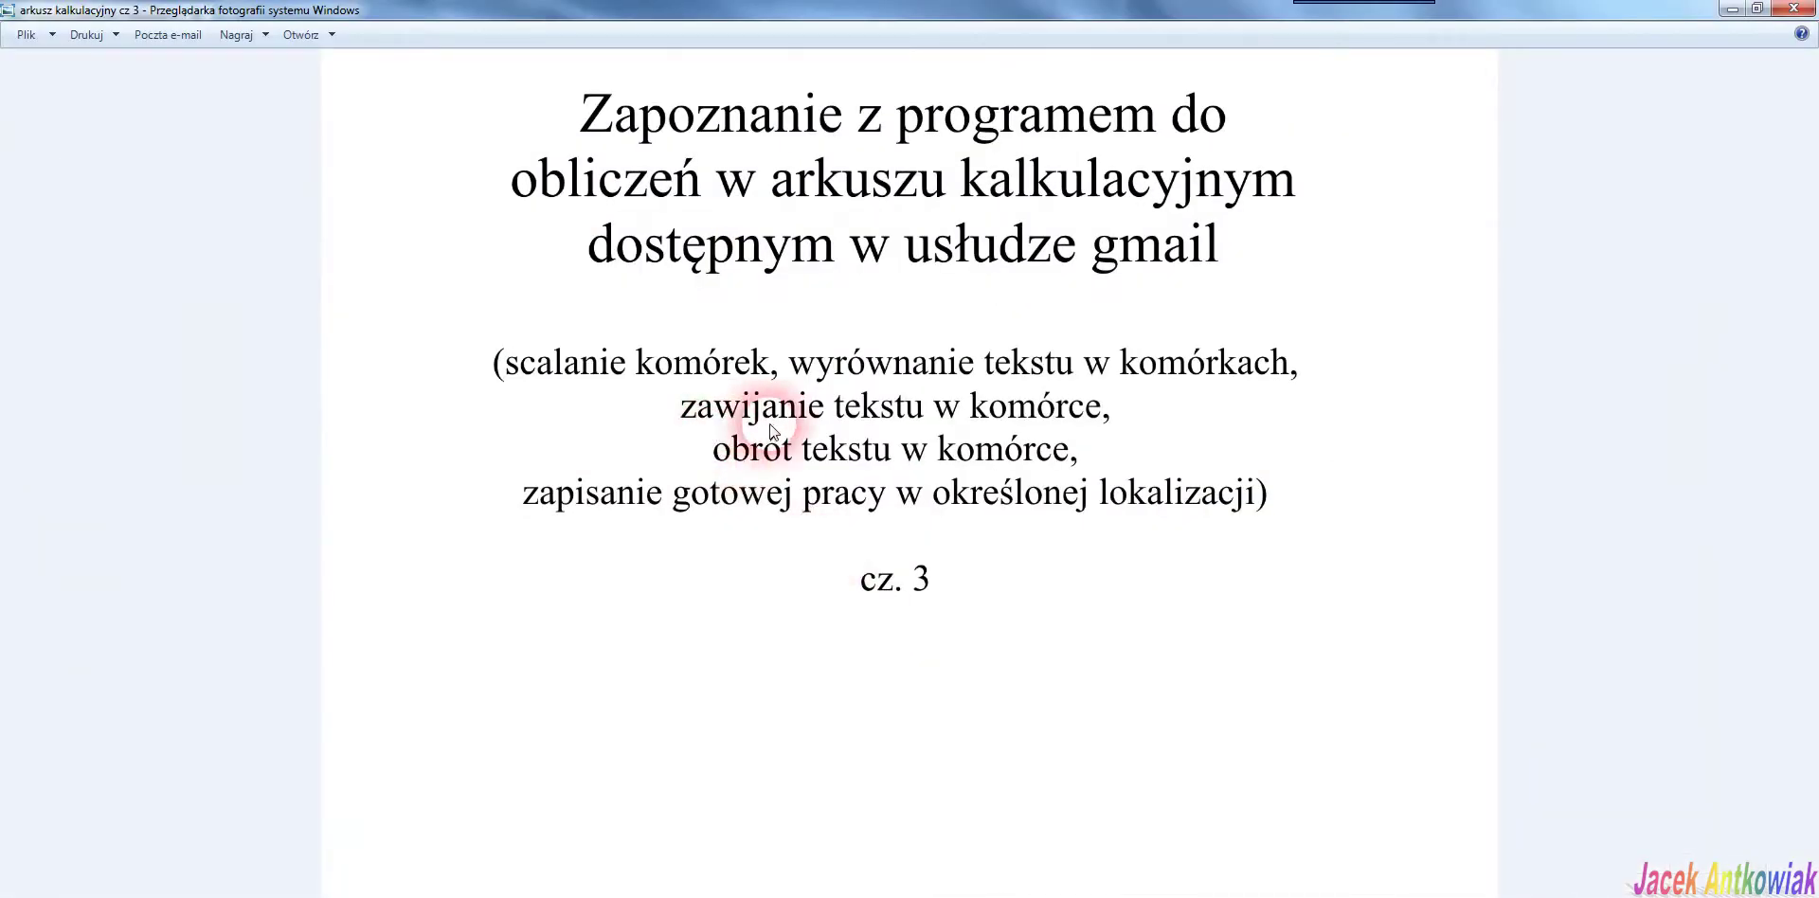
pyautogui.click(1731, 10)
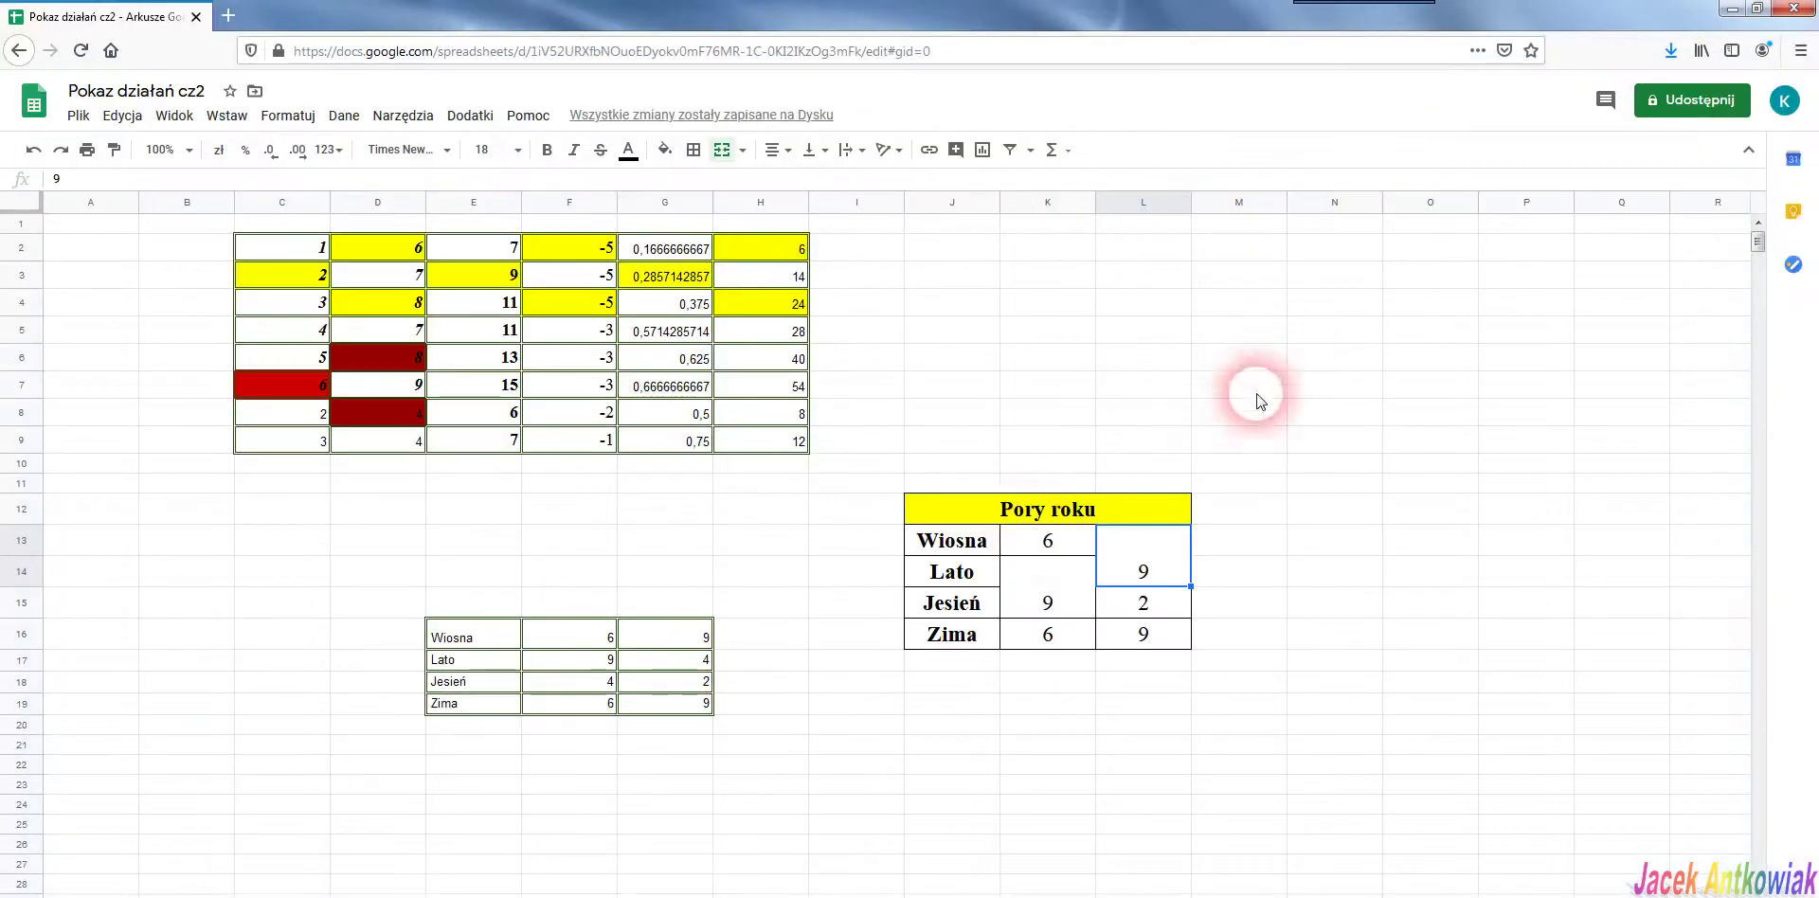
# Extend the text in J13 to "Wiosna moja ulubiona pora roku"
pyautogui.click(995, 555)
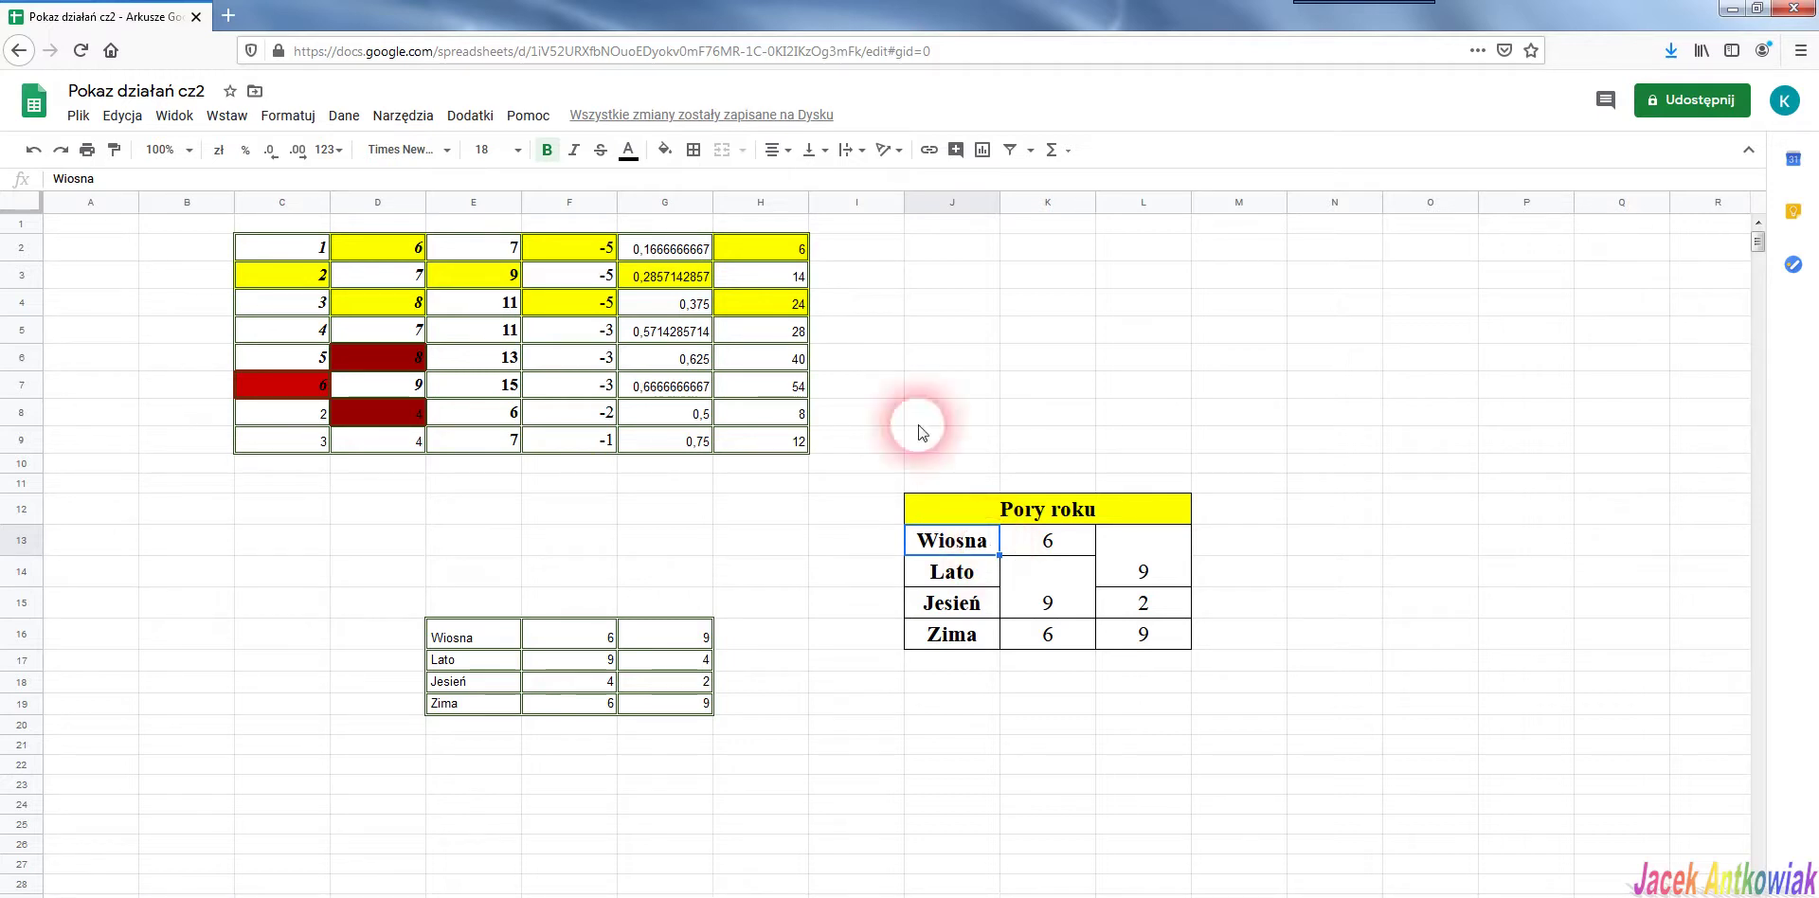
pyautogui.click(132, 184)
pyautogui.write('moja u')
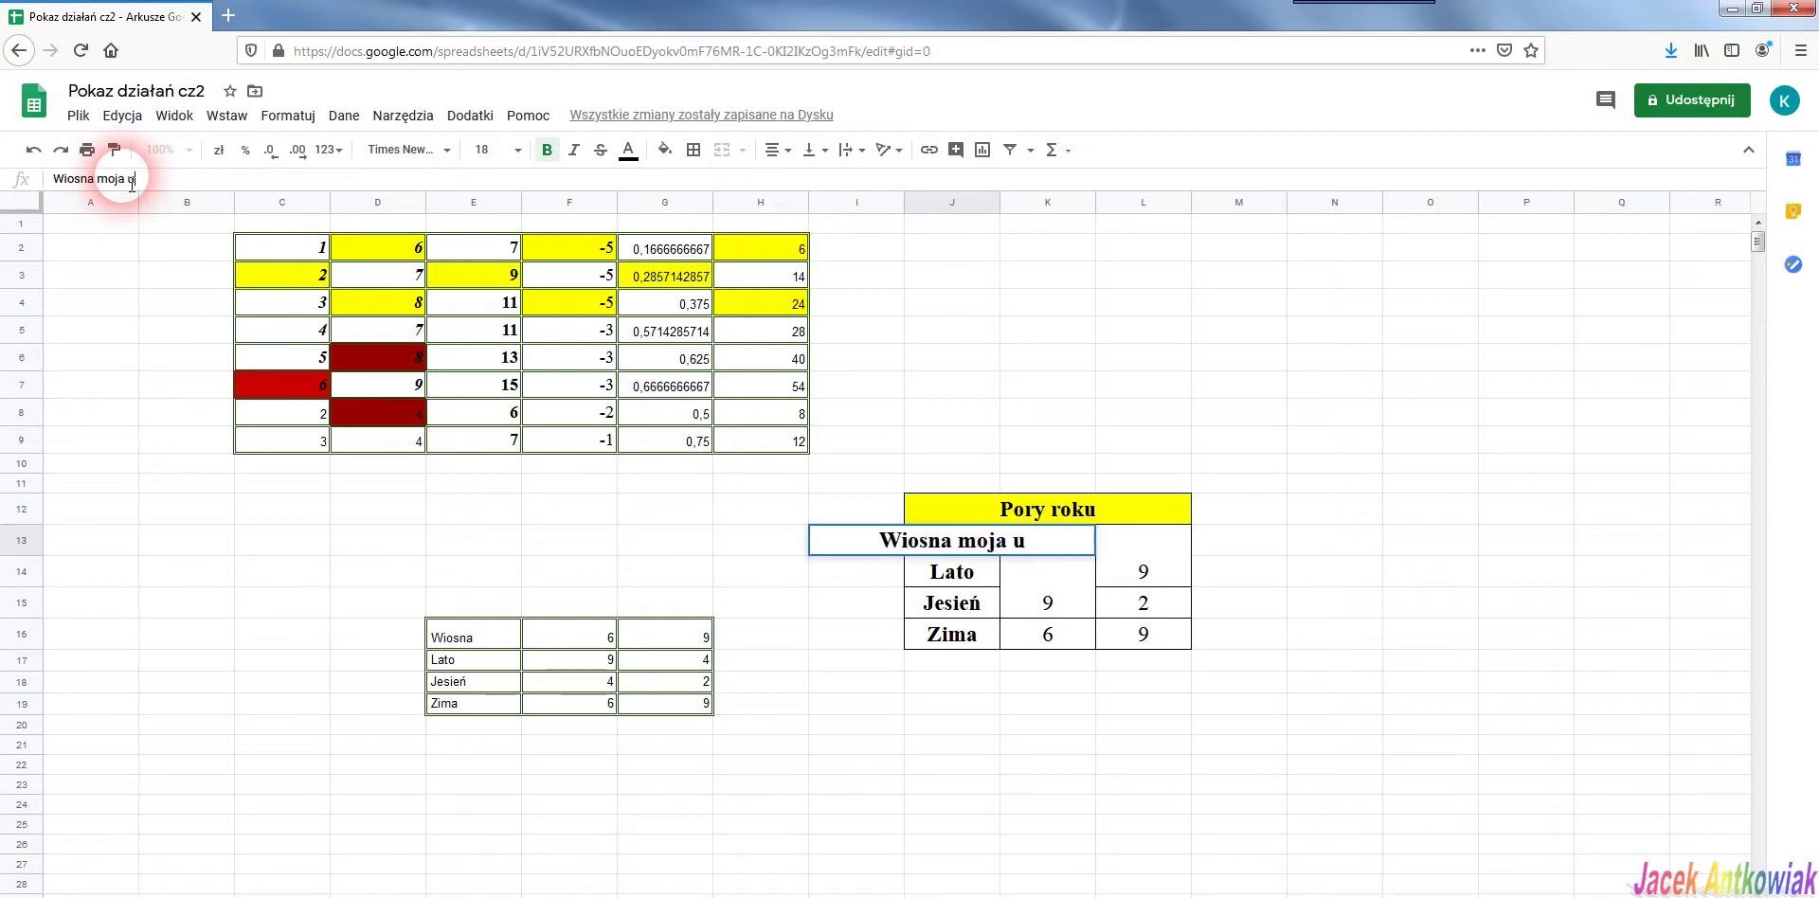
pyautogui.write('lubi')
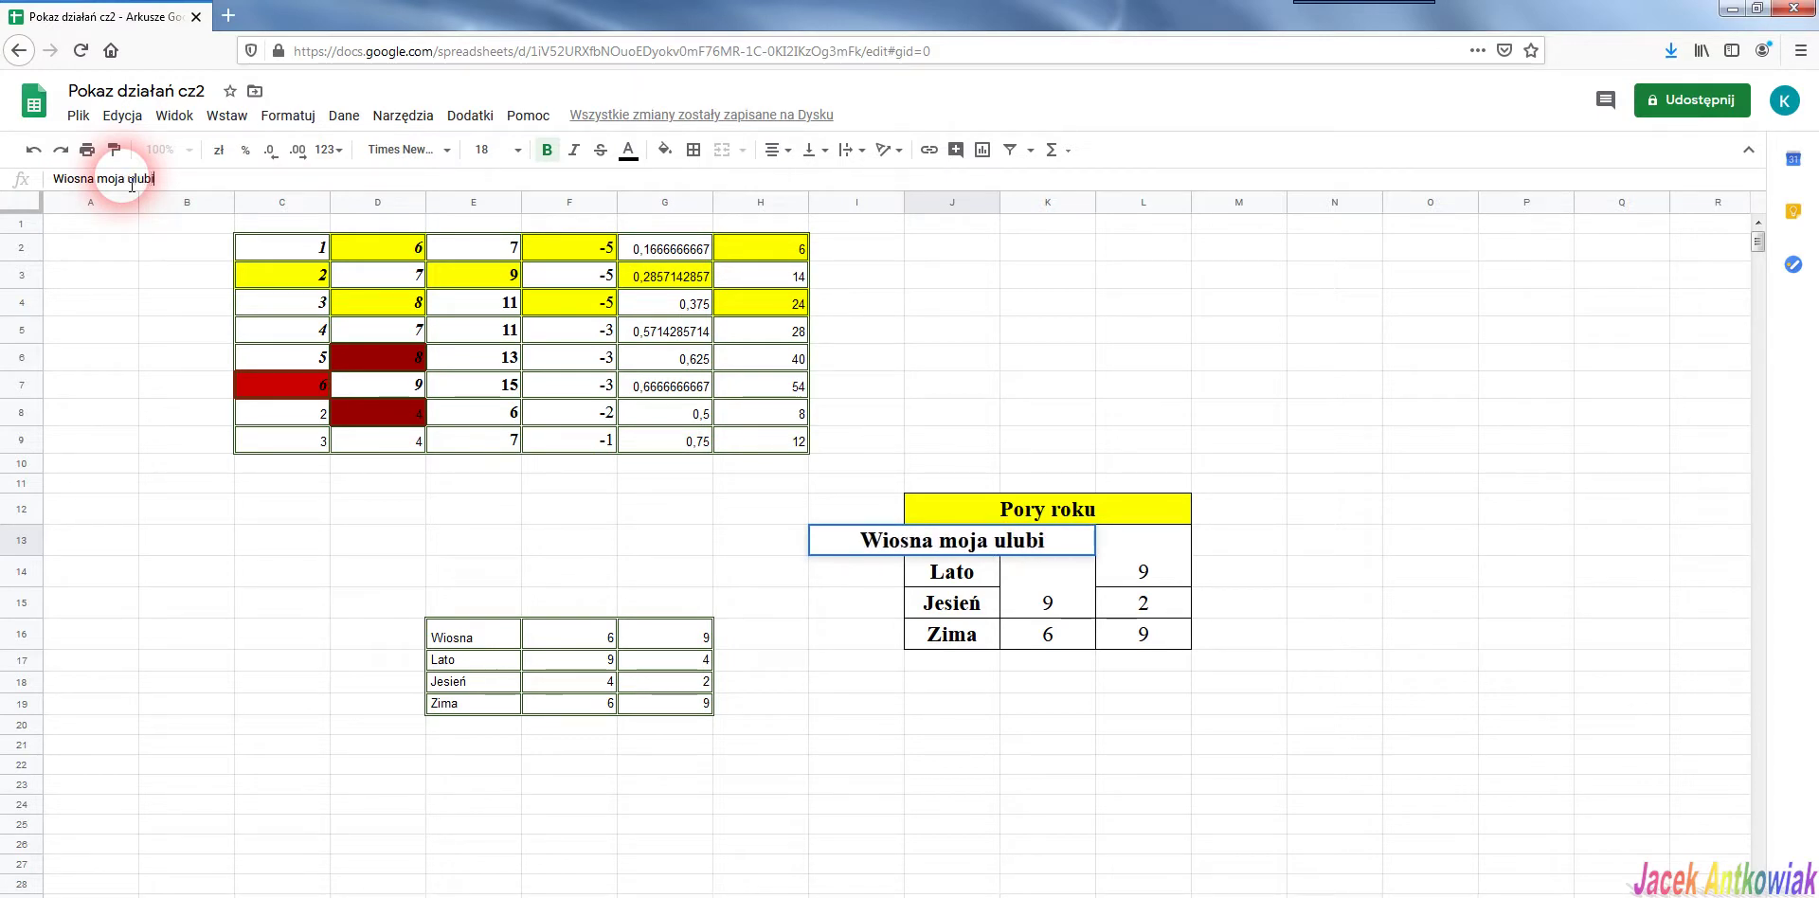
pyautogui.write('ona pora roku')
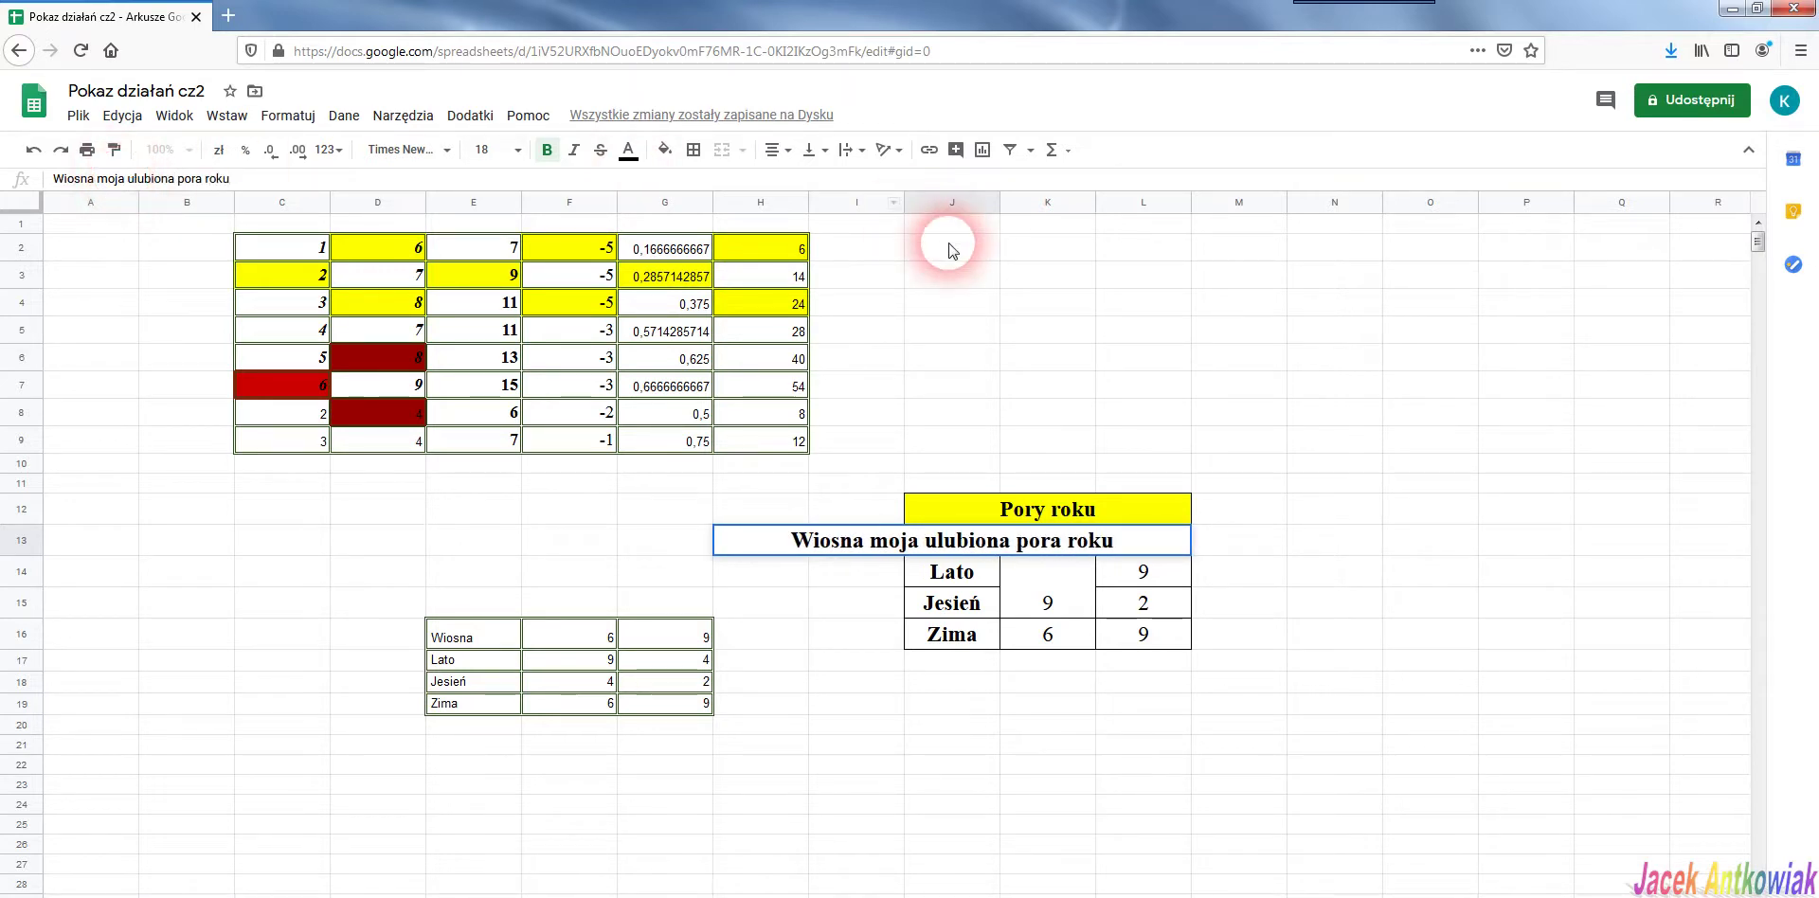
pyautogui.click(1455, 539)
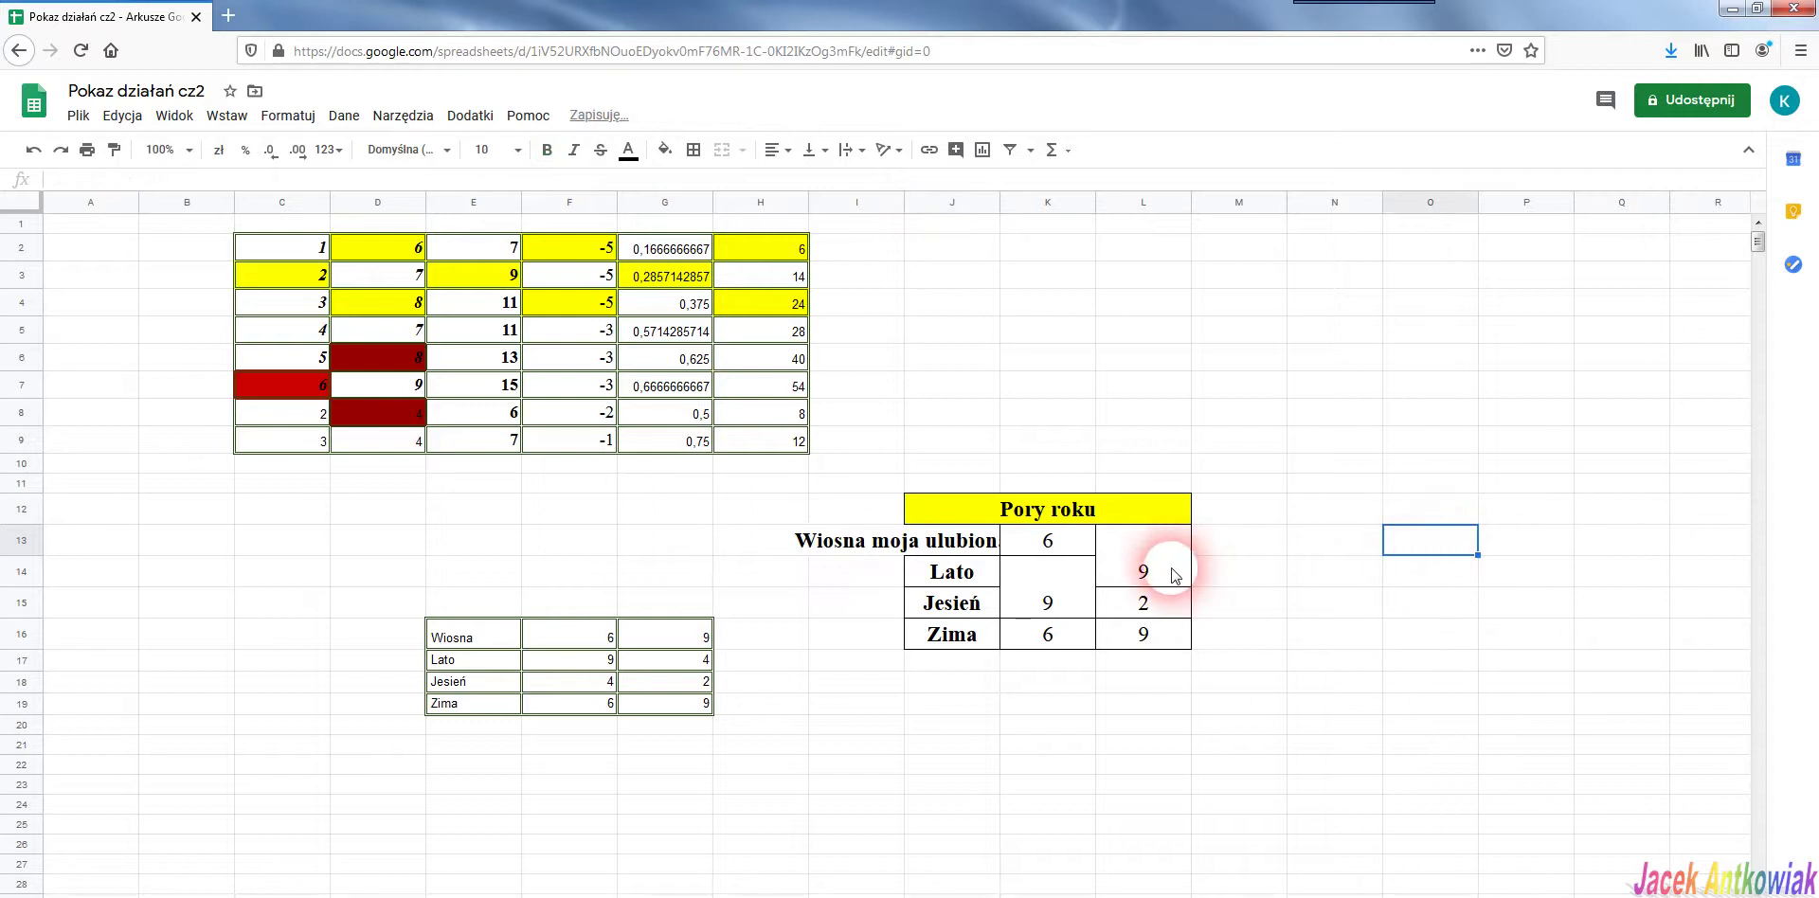
# Wrap the text in J13 and increase the height of row 13 to about four lines of text
pyautogui.click(957, 546)
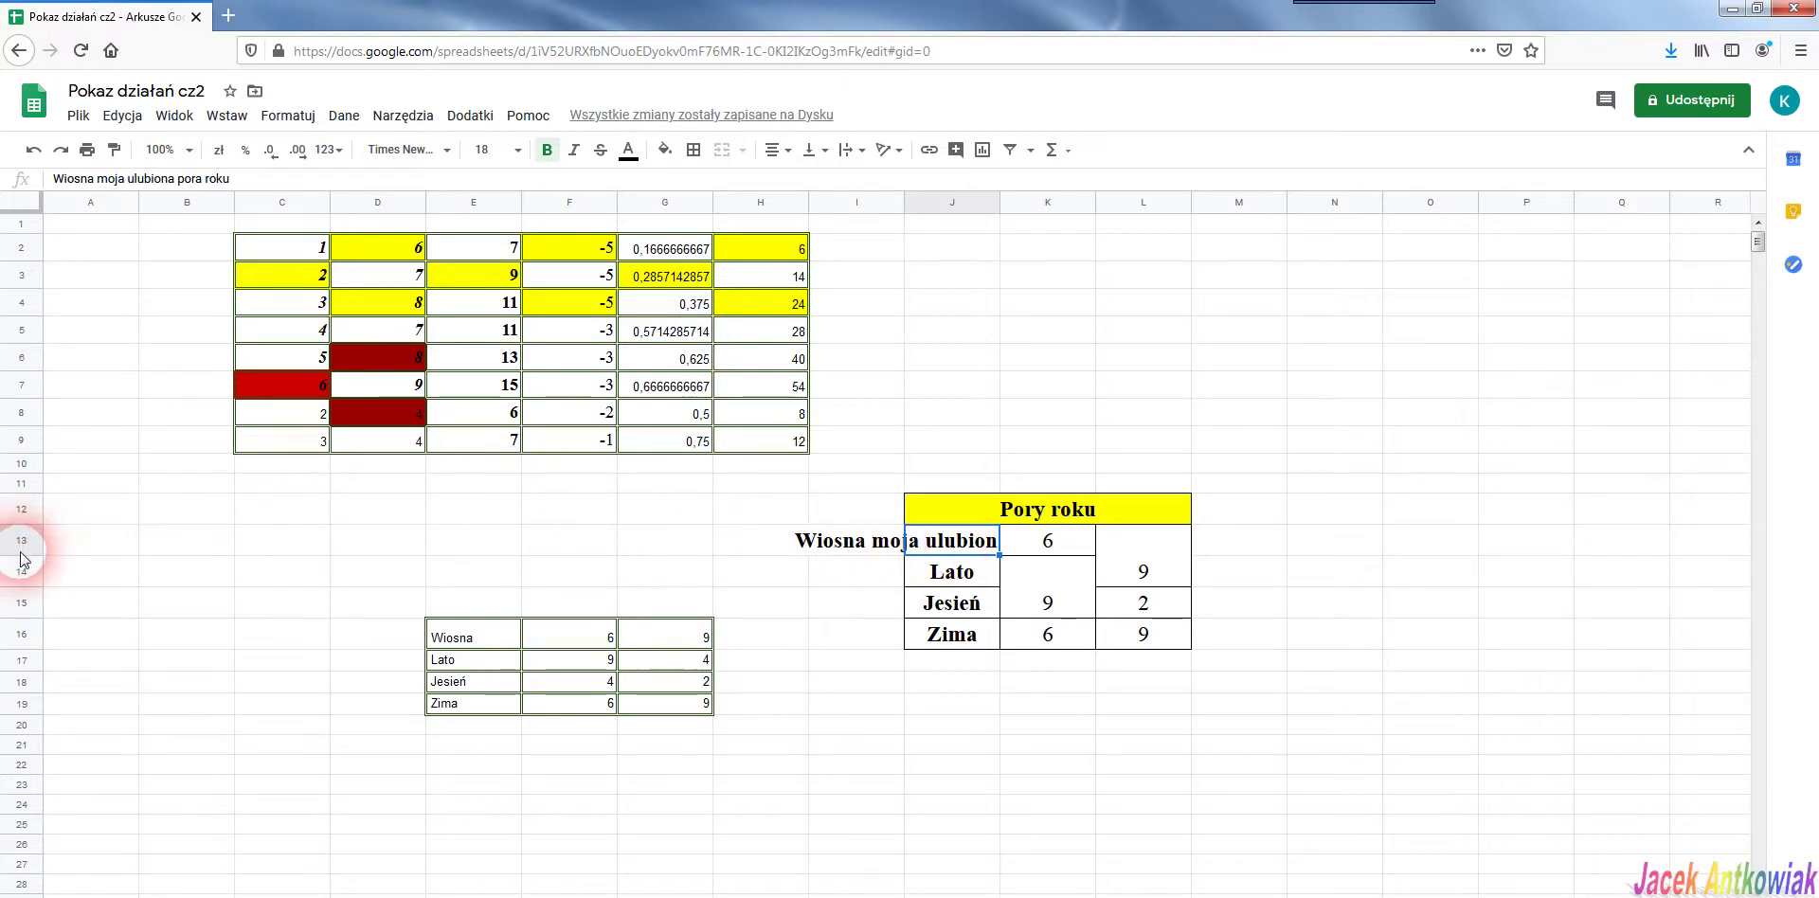
pyautogui.moveTo(32, 565); pyautogui.dragTo(31, 618)
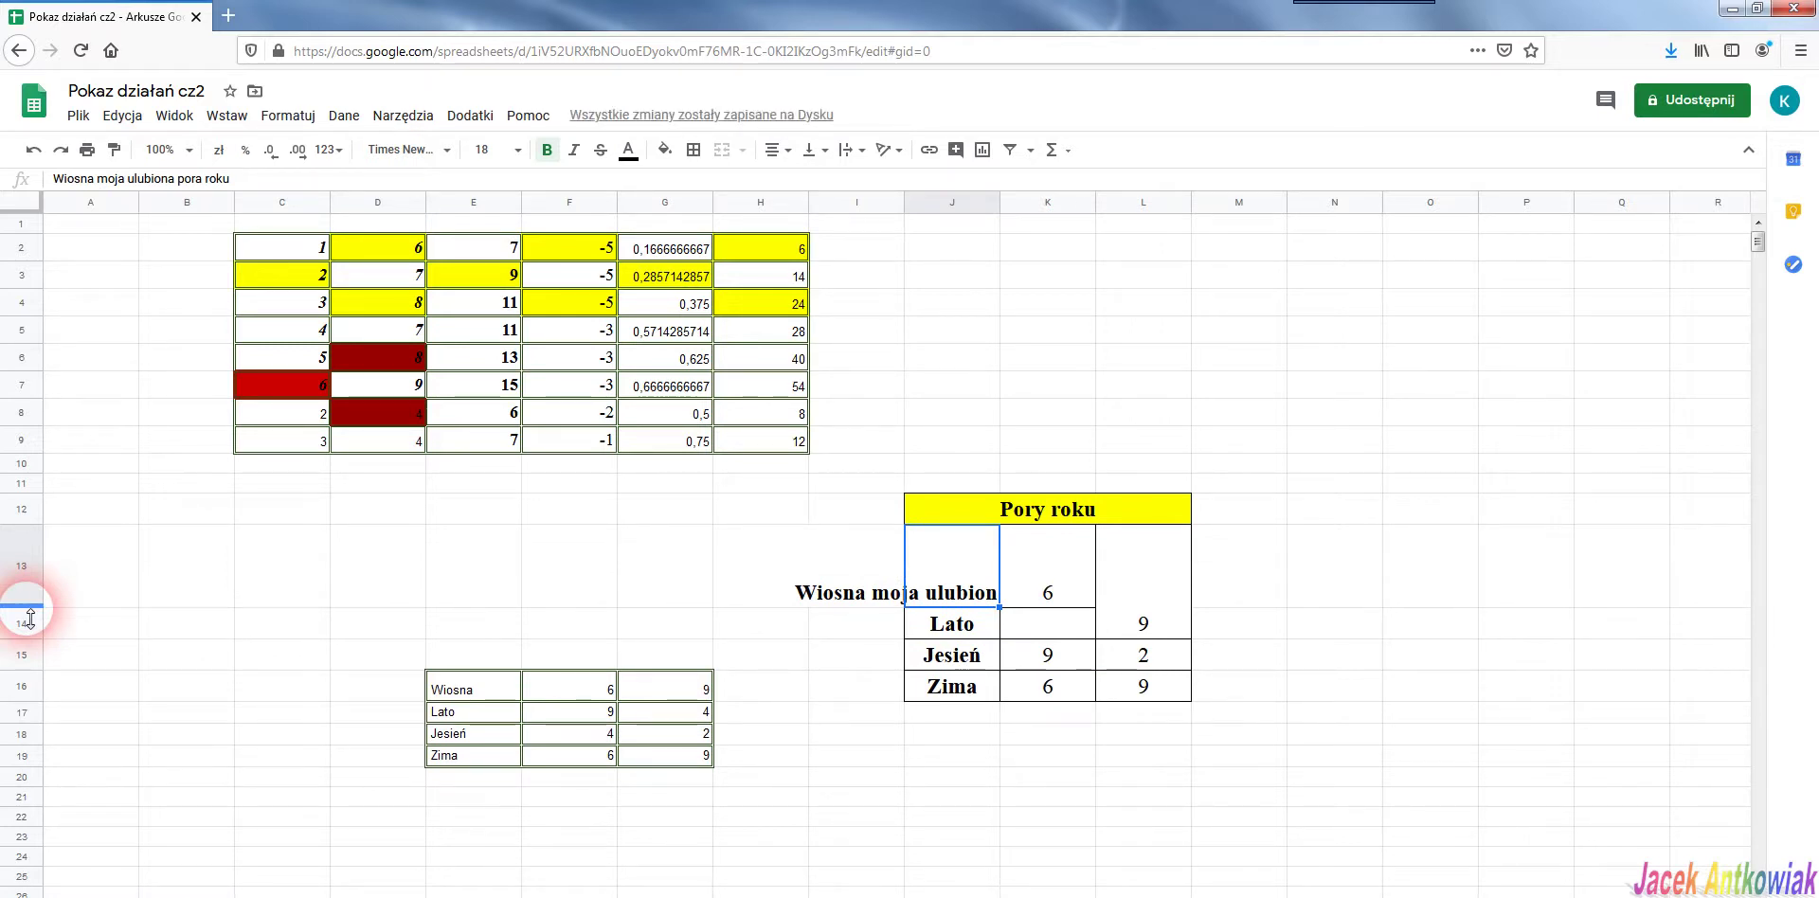
pyautogui.moveTo(31, 617); pyautogui.dragTo(30, 615)
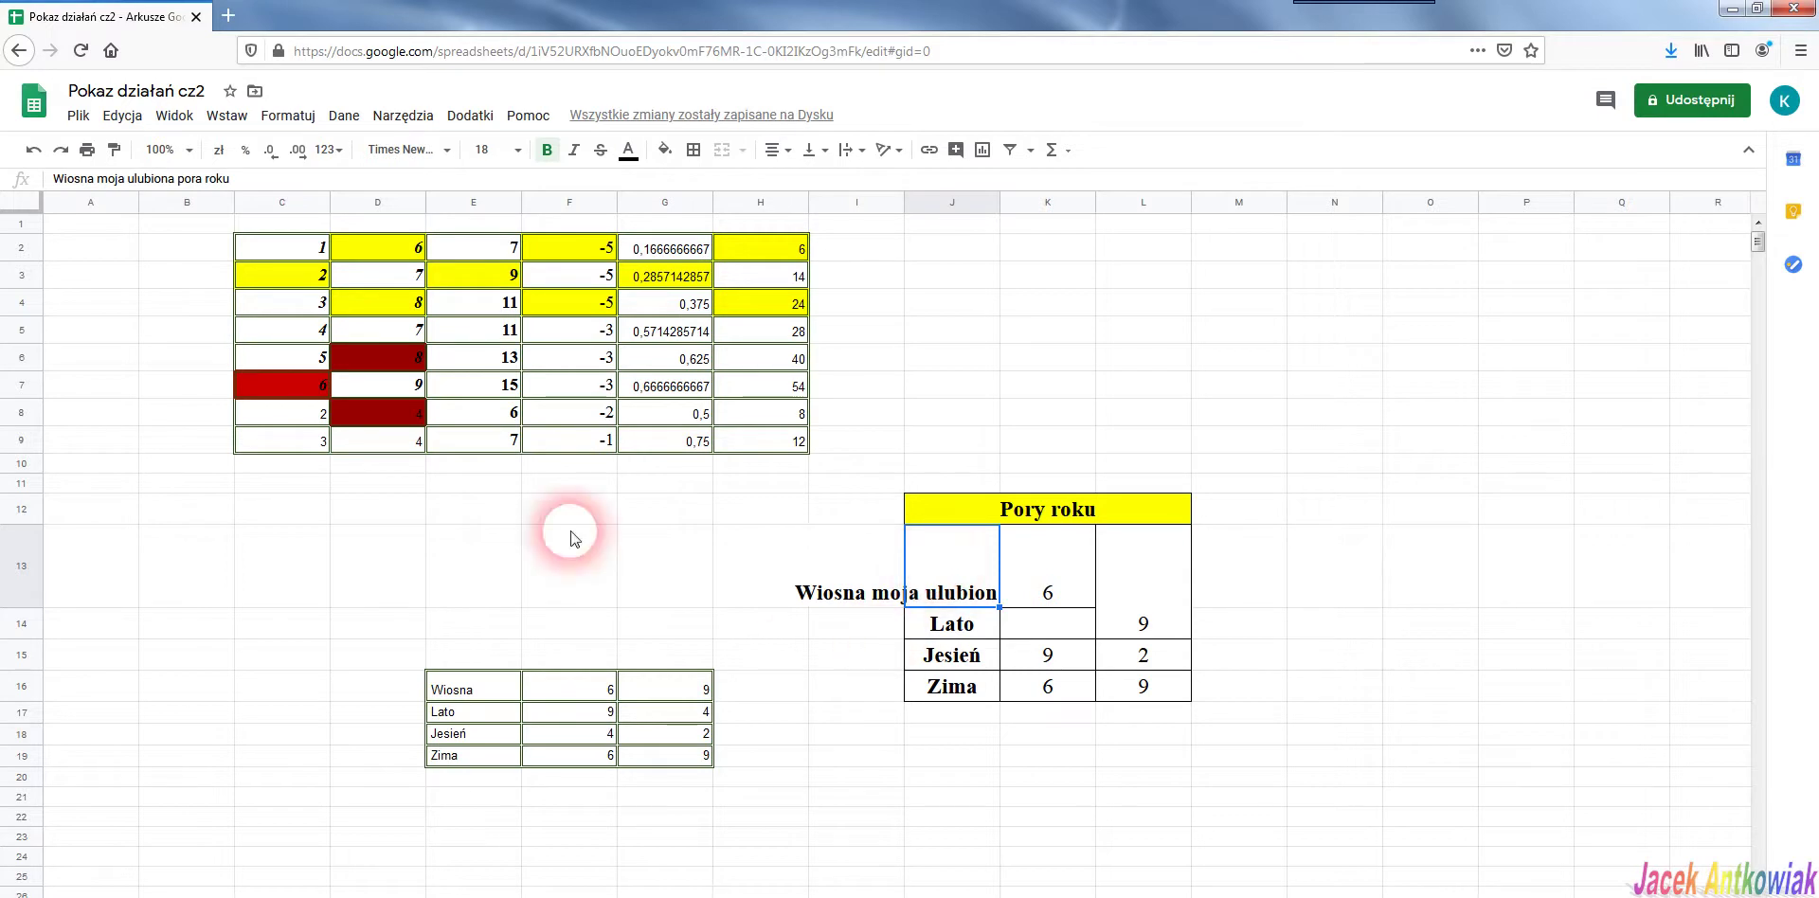
pyautogui.click(290, 117)
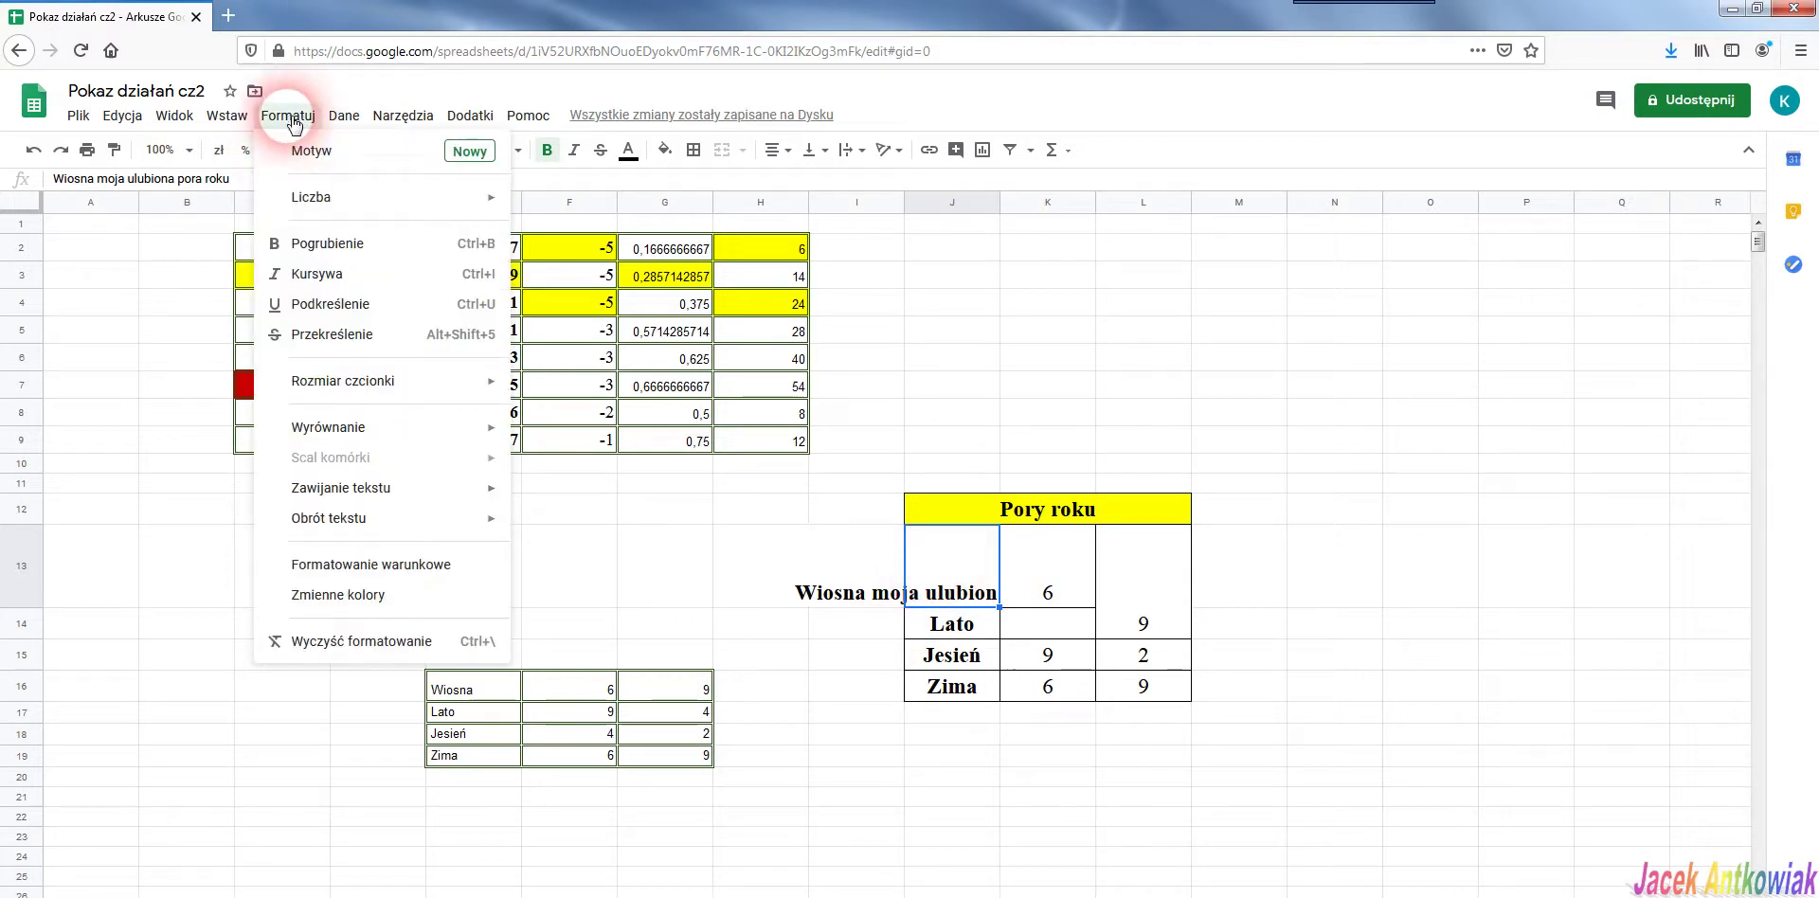
pyautogui.moveTo(355, 495)
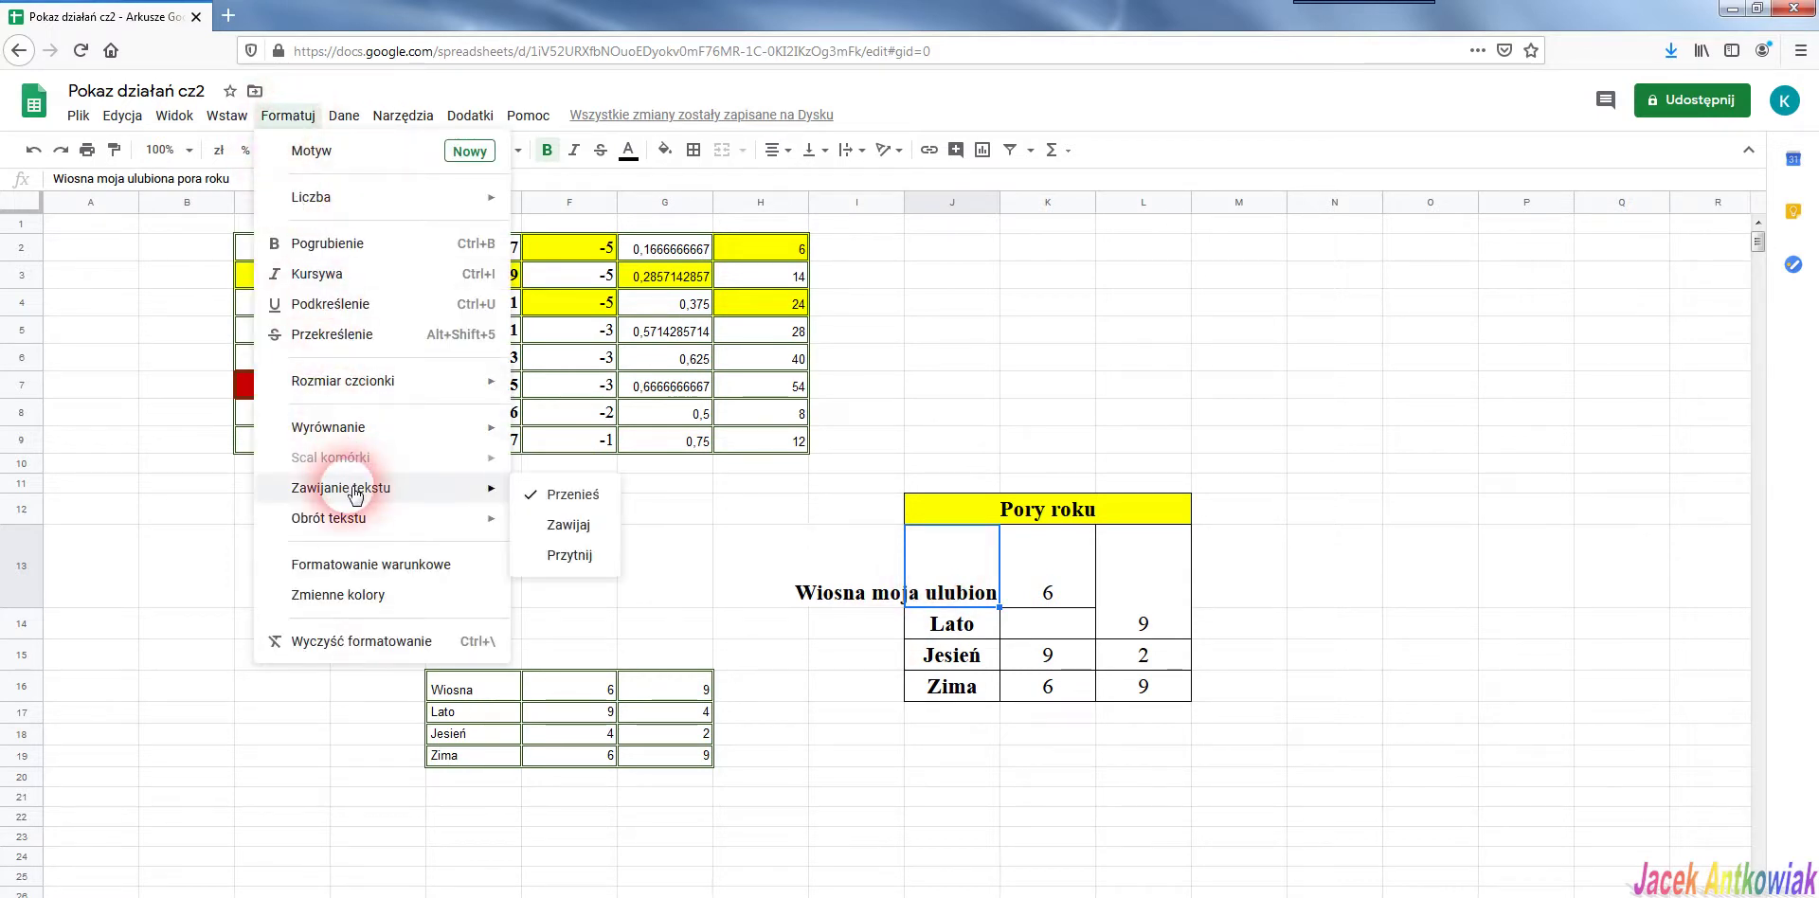
pyautogui.click(570, 526)
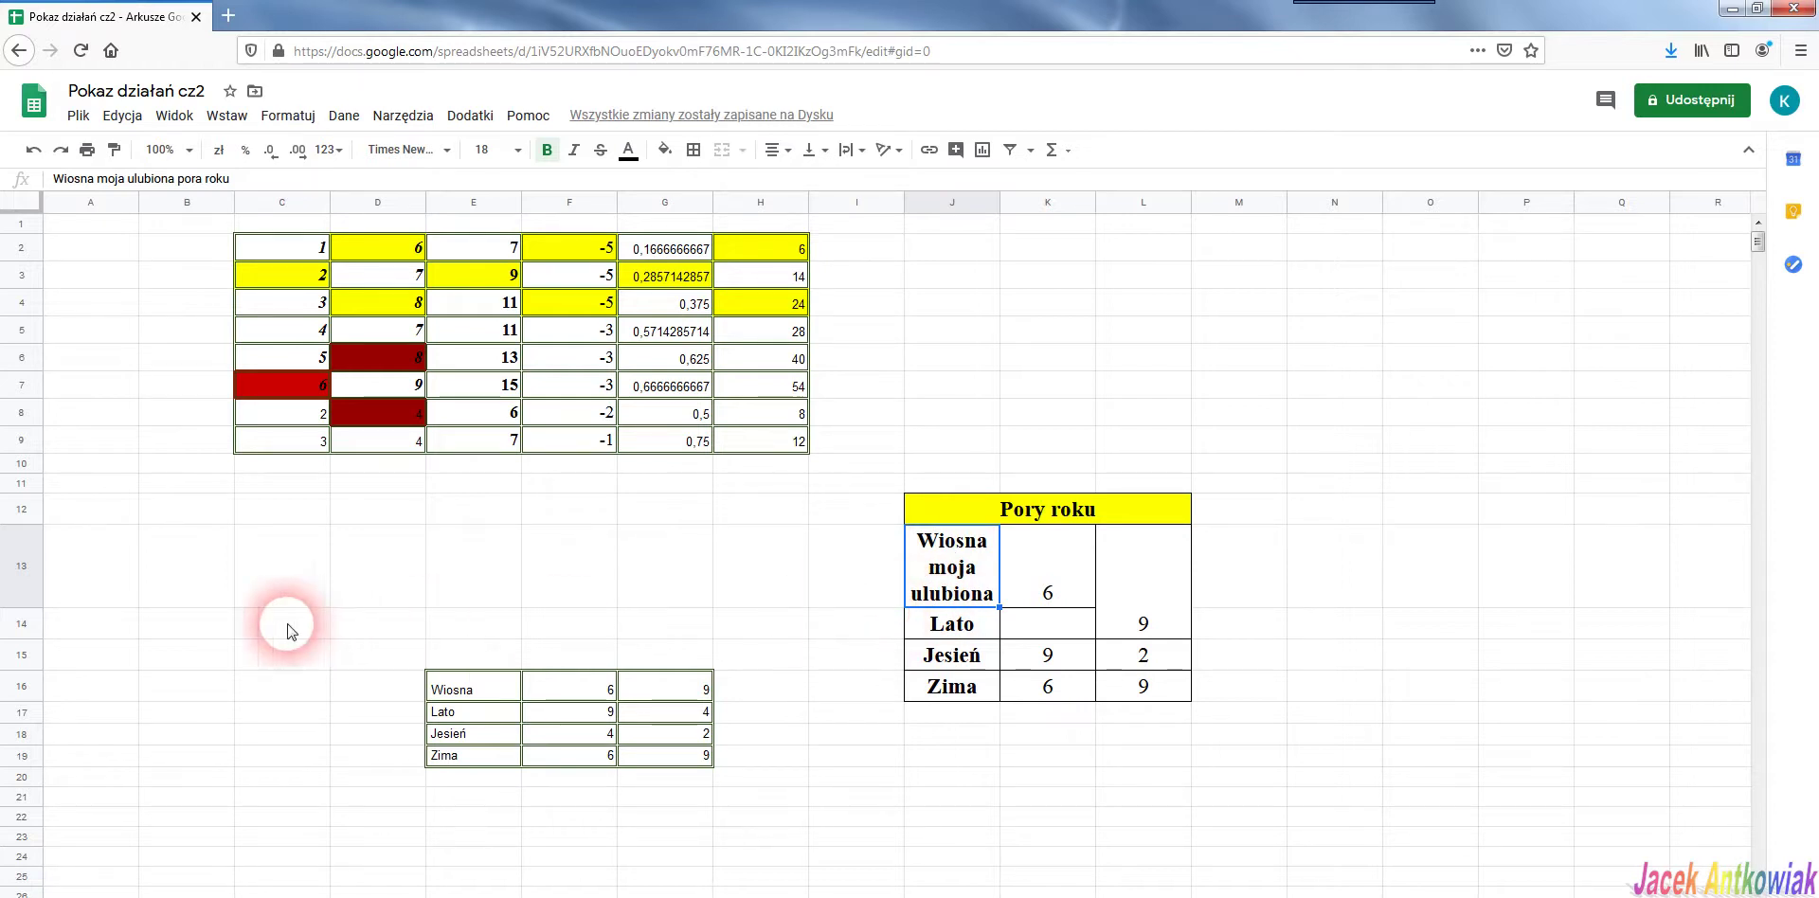
pyautogui.moveTo(31, 617); pyautogui.dragTo(30, 645)
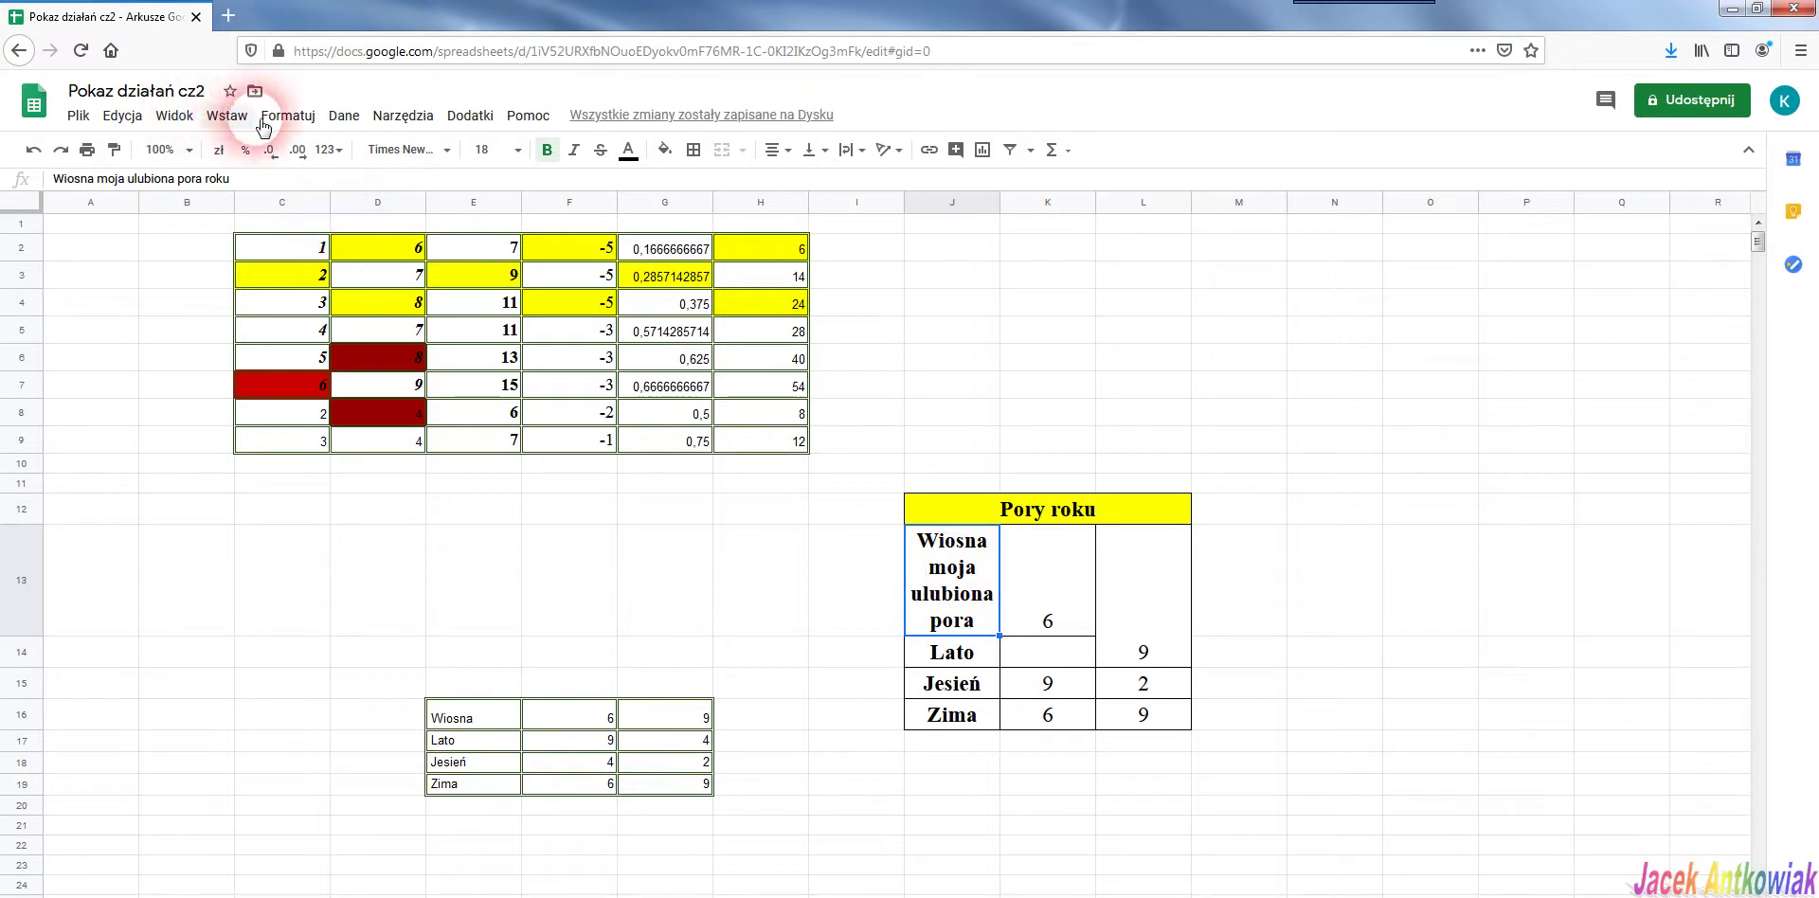
# Try the clip option on the text in J13 and set the cell back to wrapping
pyautogui.click(294, 126)
pyautogui.moveTo(473, 487)
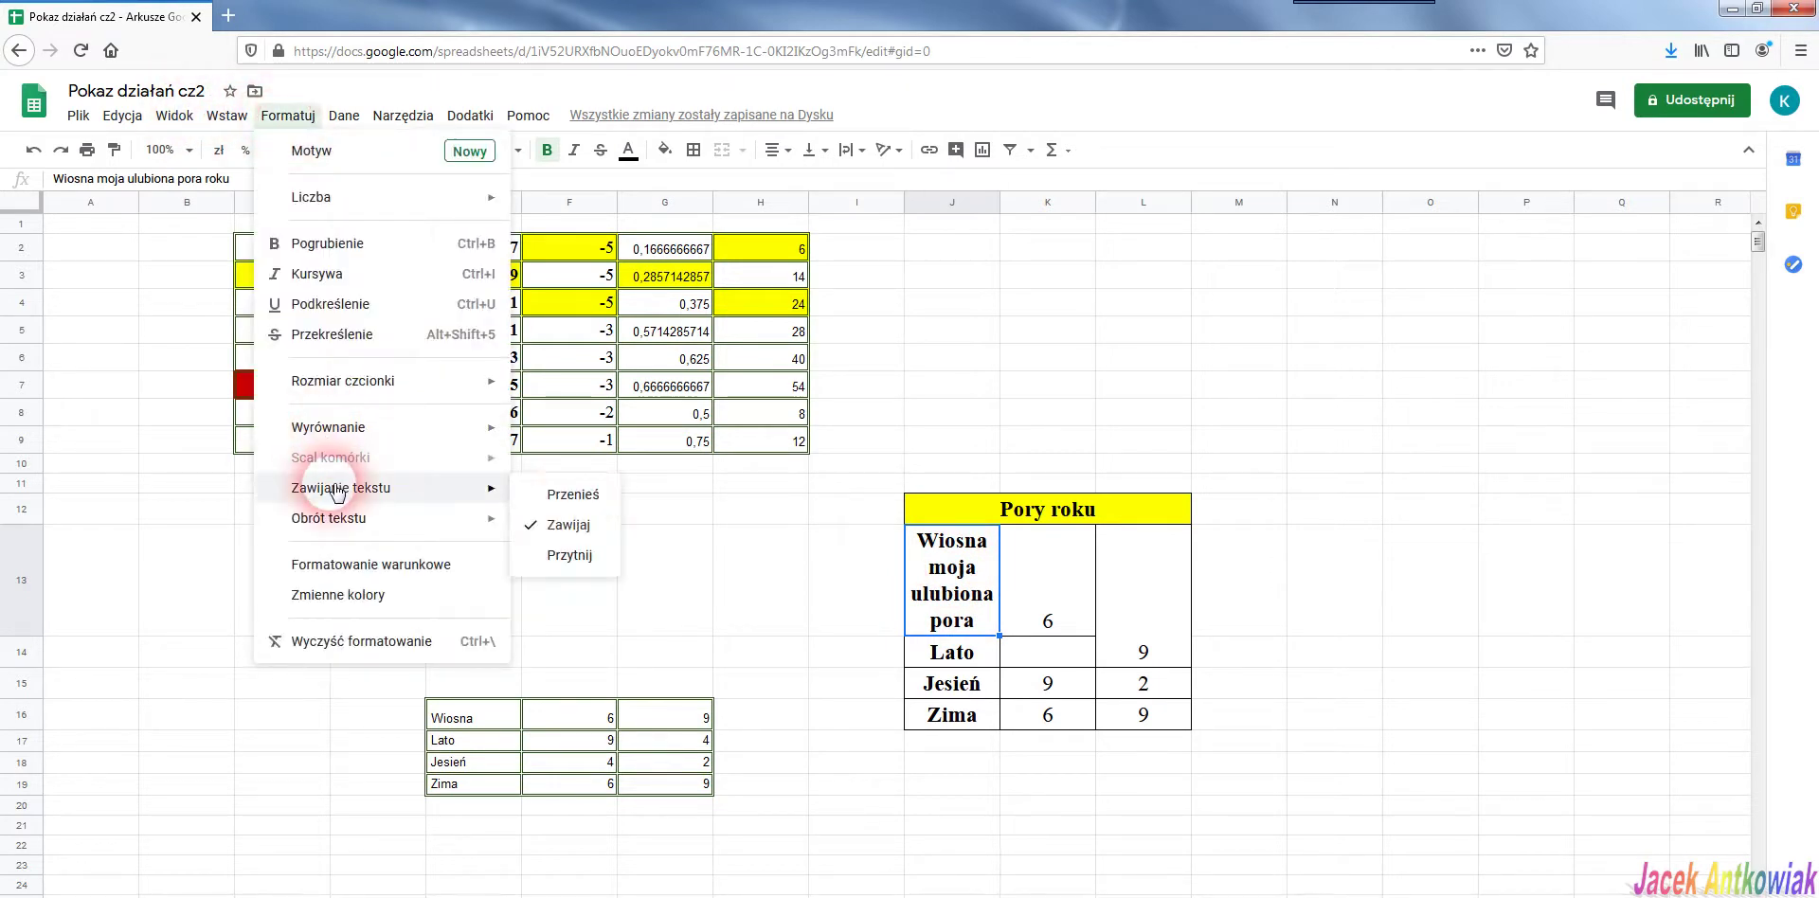
pyautogui.click(580, 555)
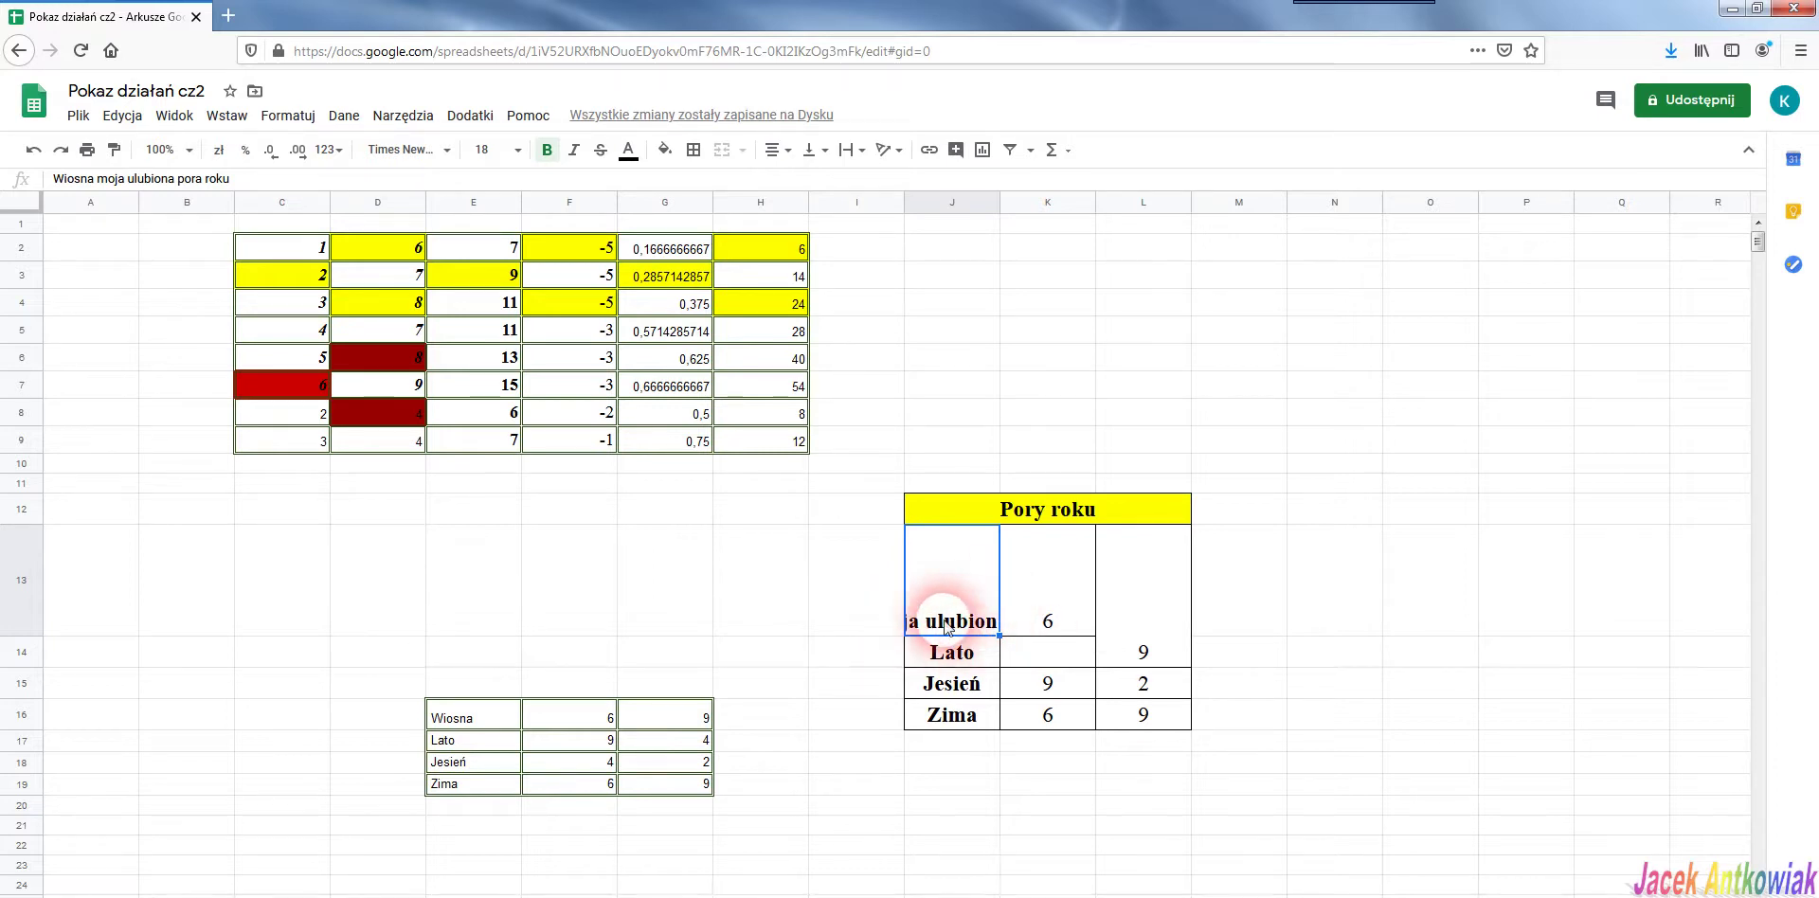
pyautogui.click(296, 116)
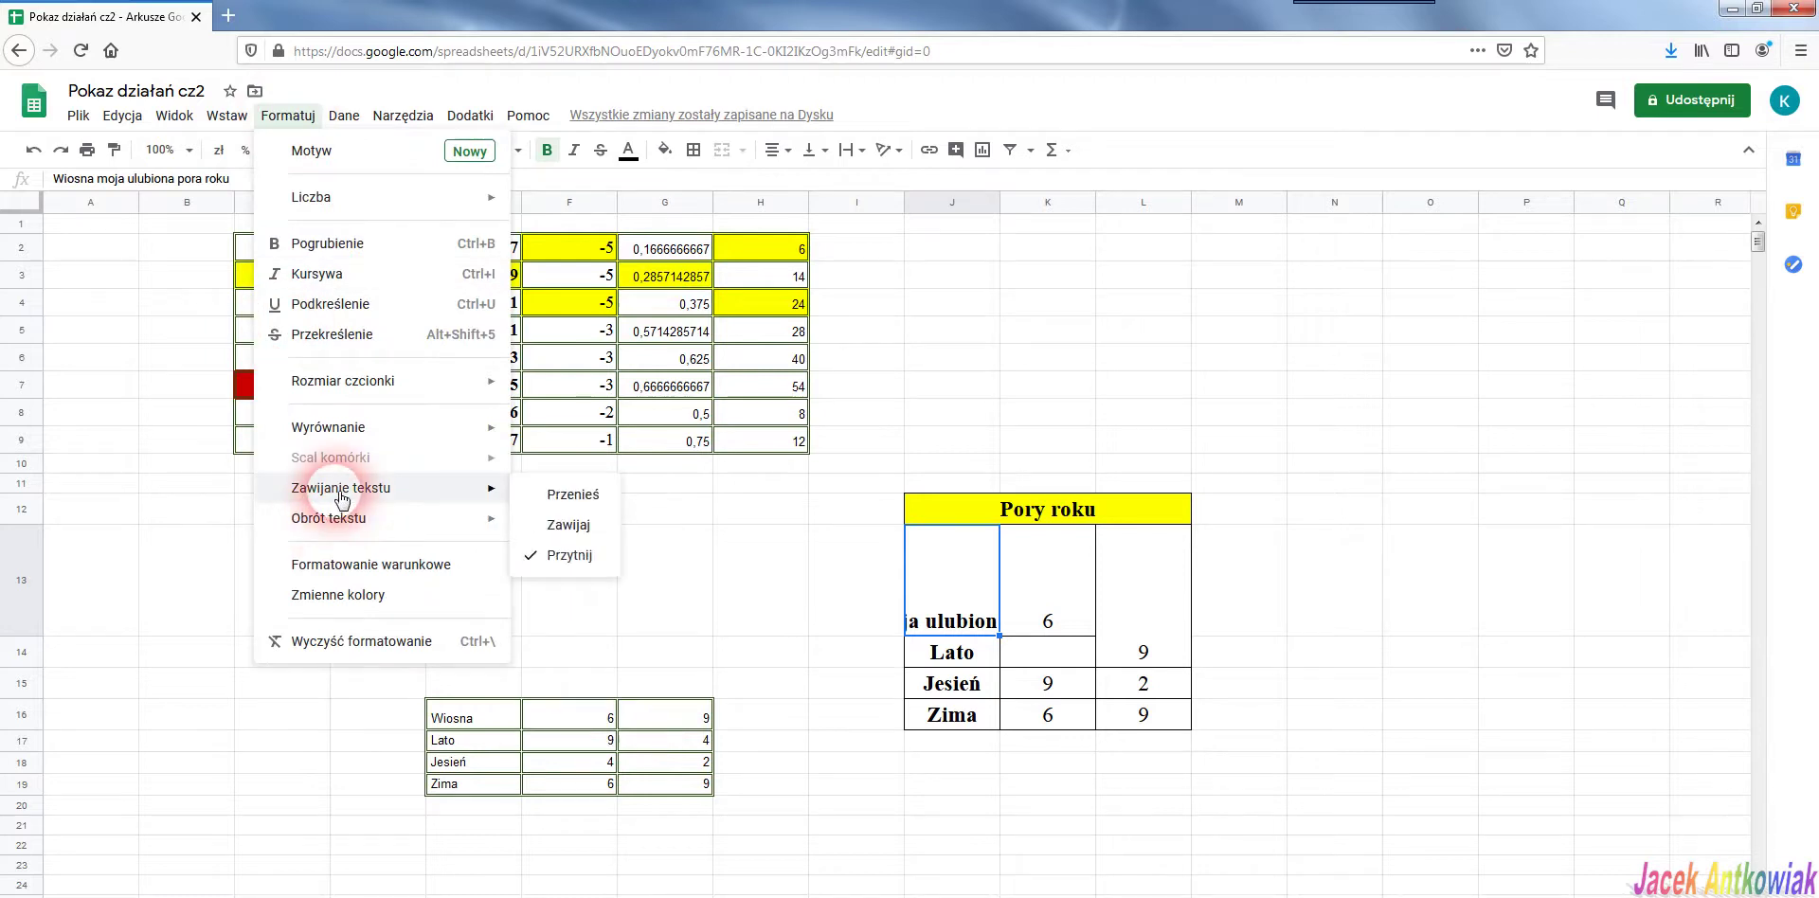
pyautogui.click(570, 527)
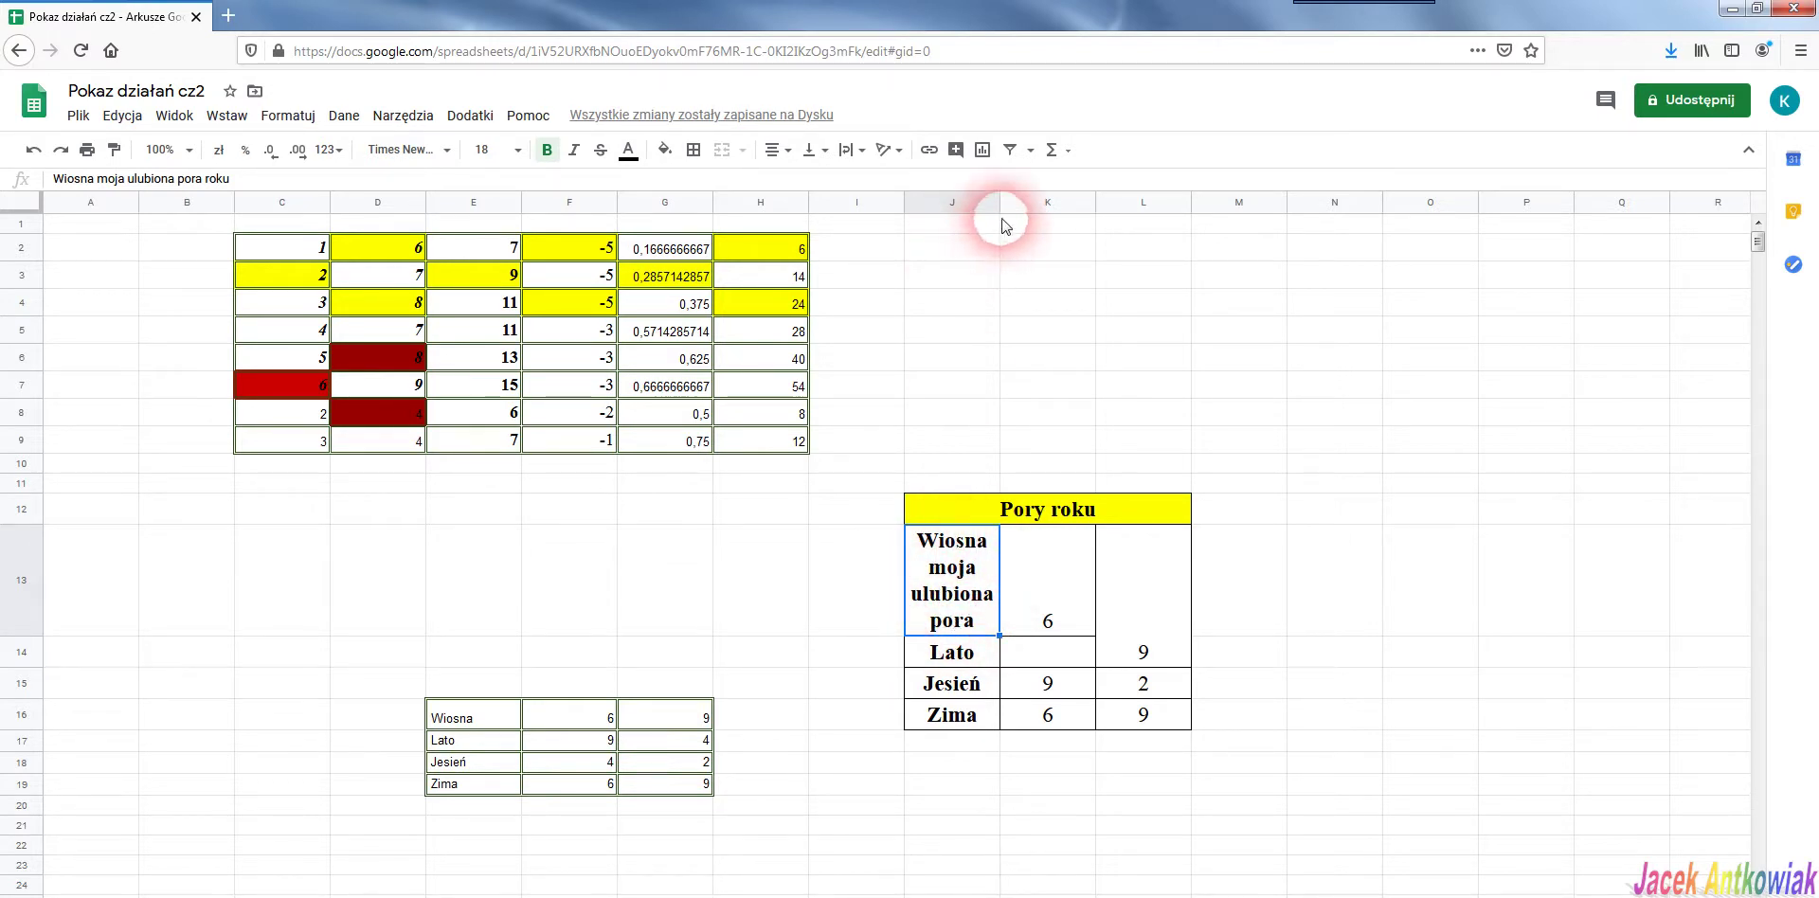
# Widen column J until "Wiosna moja ulubiona pora roku" fits on one line, and reduce the height of row 13 to match
pyautogui.moveTo(1000, 202); pyautogui.dragTo(1107, 210)
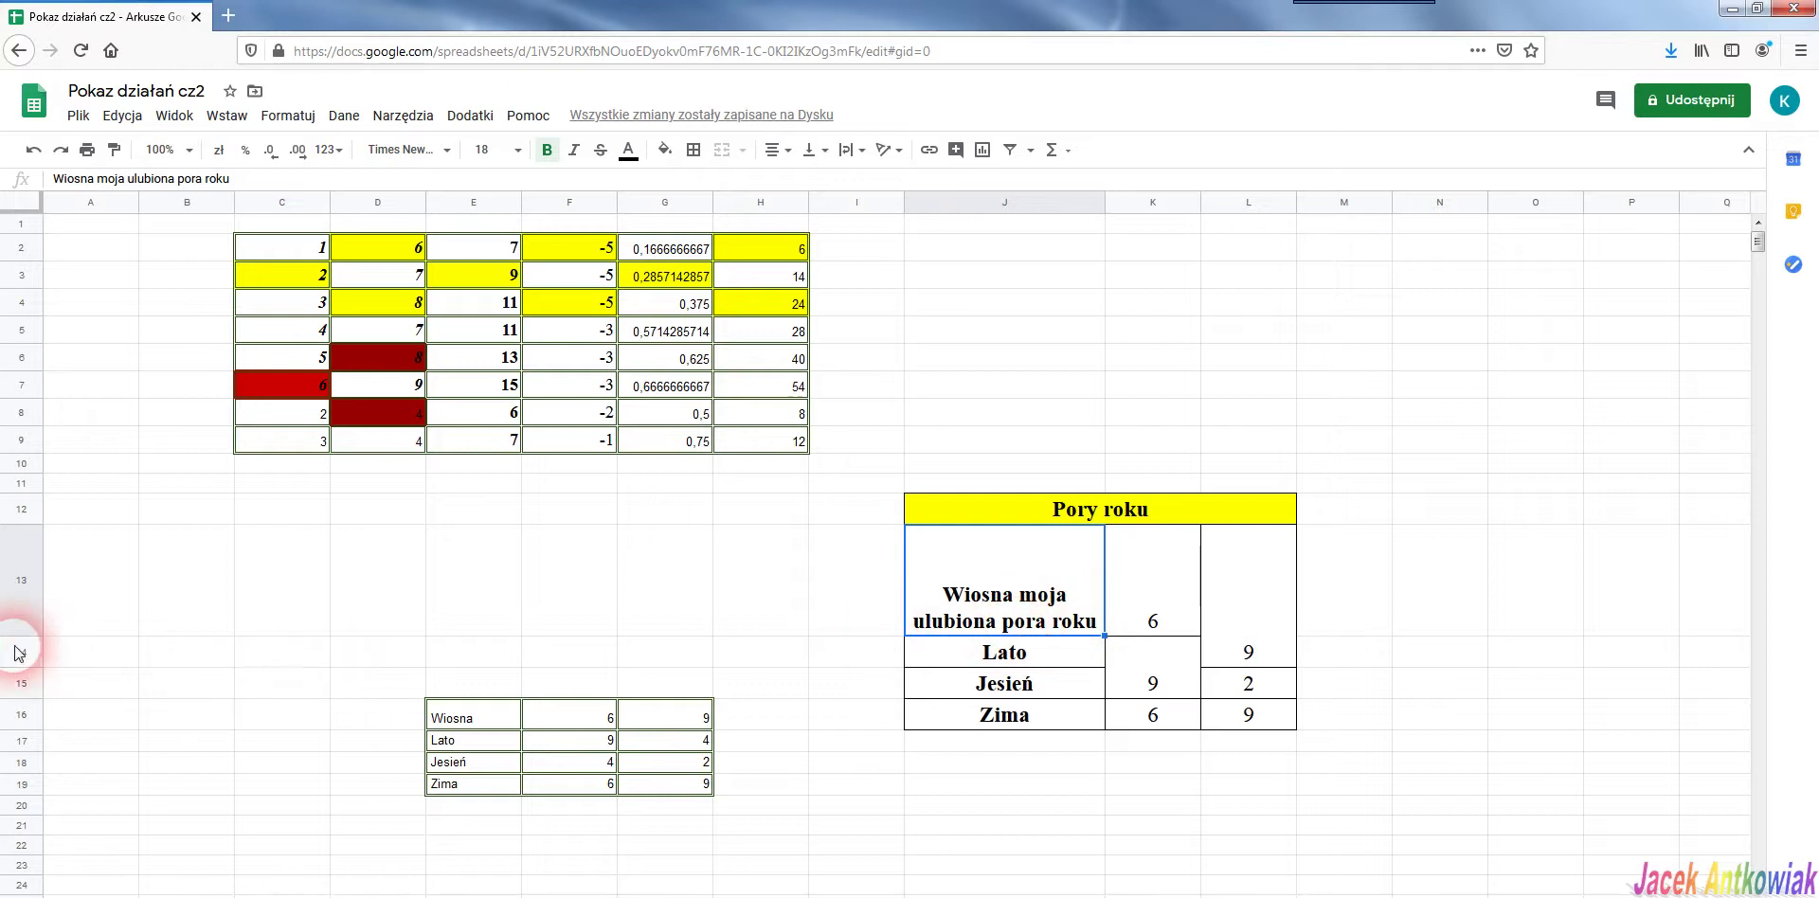
pyautogui.moveTo(21, 645); pyautogui.dragTo(33, 598)
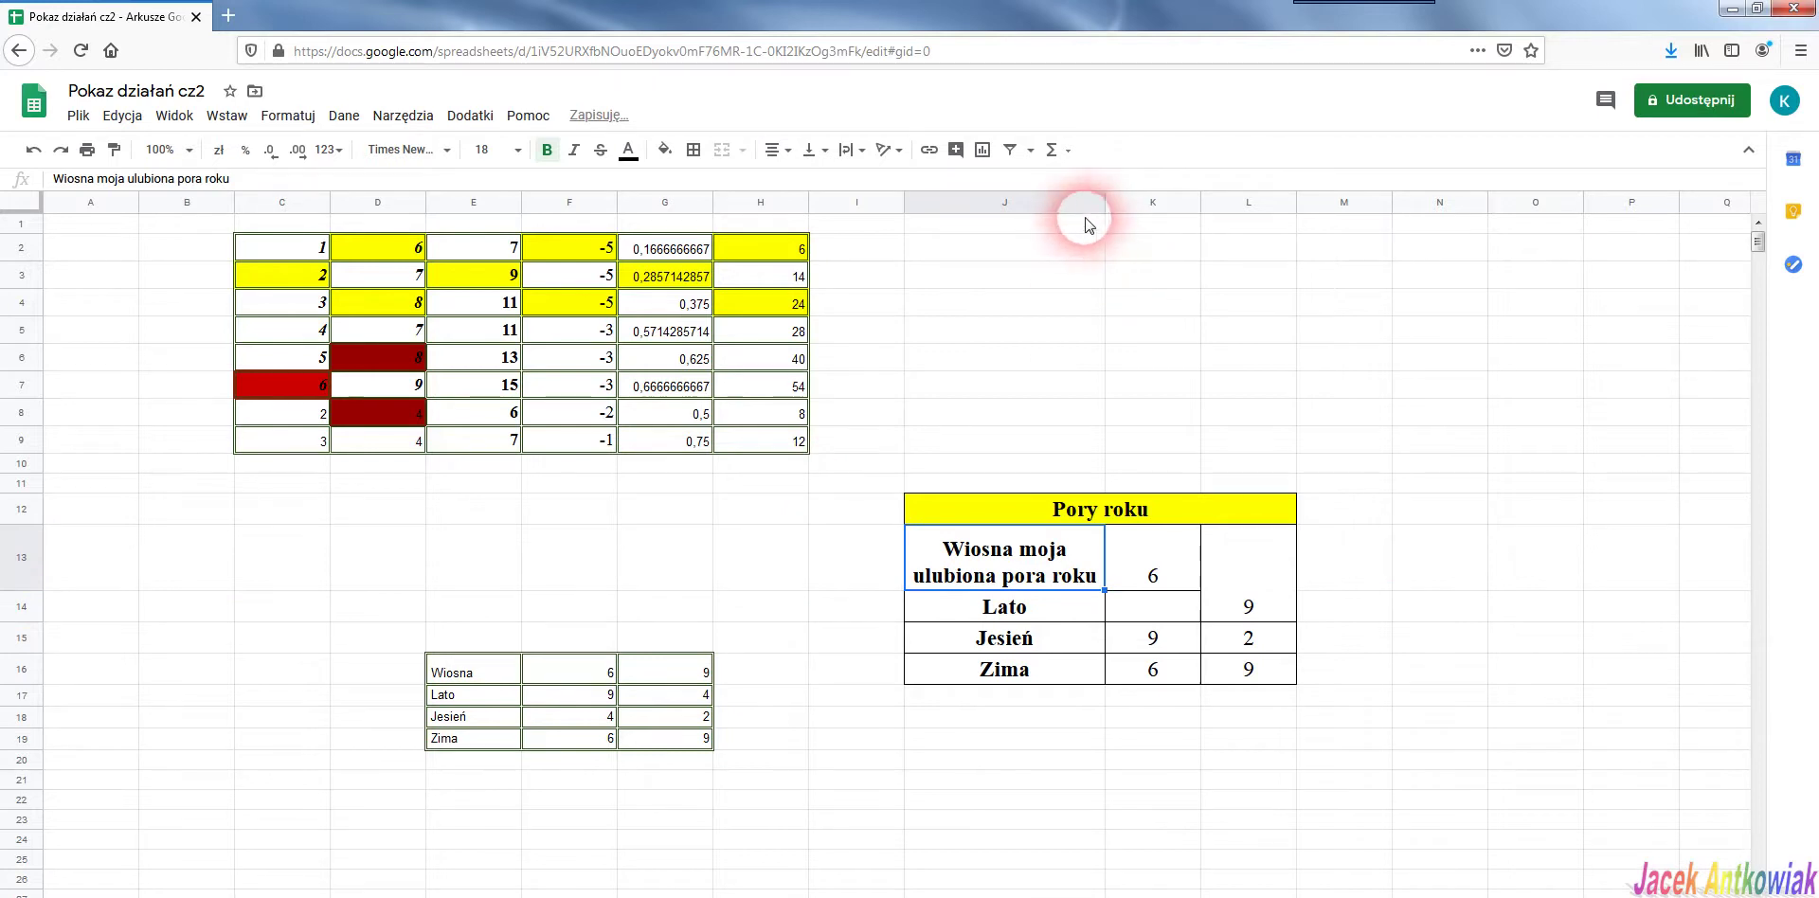
pyautogui.moveTo(1105, 203); pyautogui.dragTo(1305, 225)
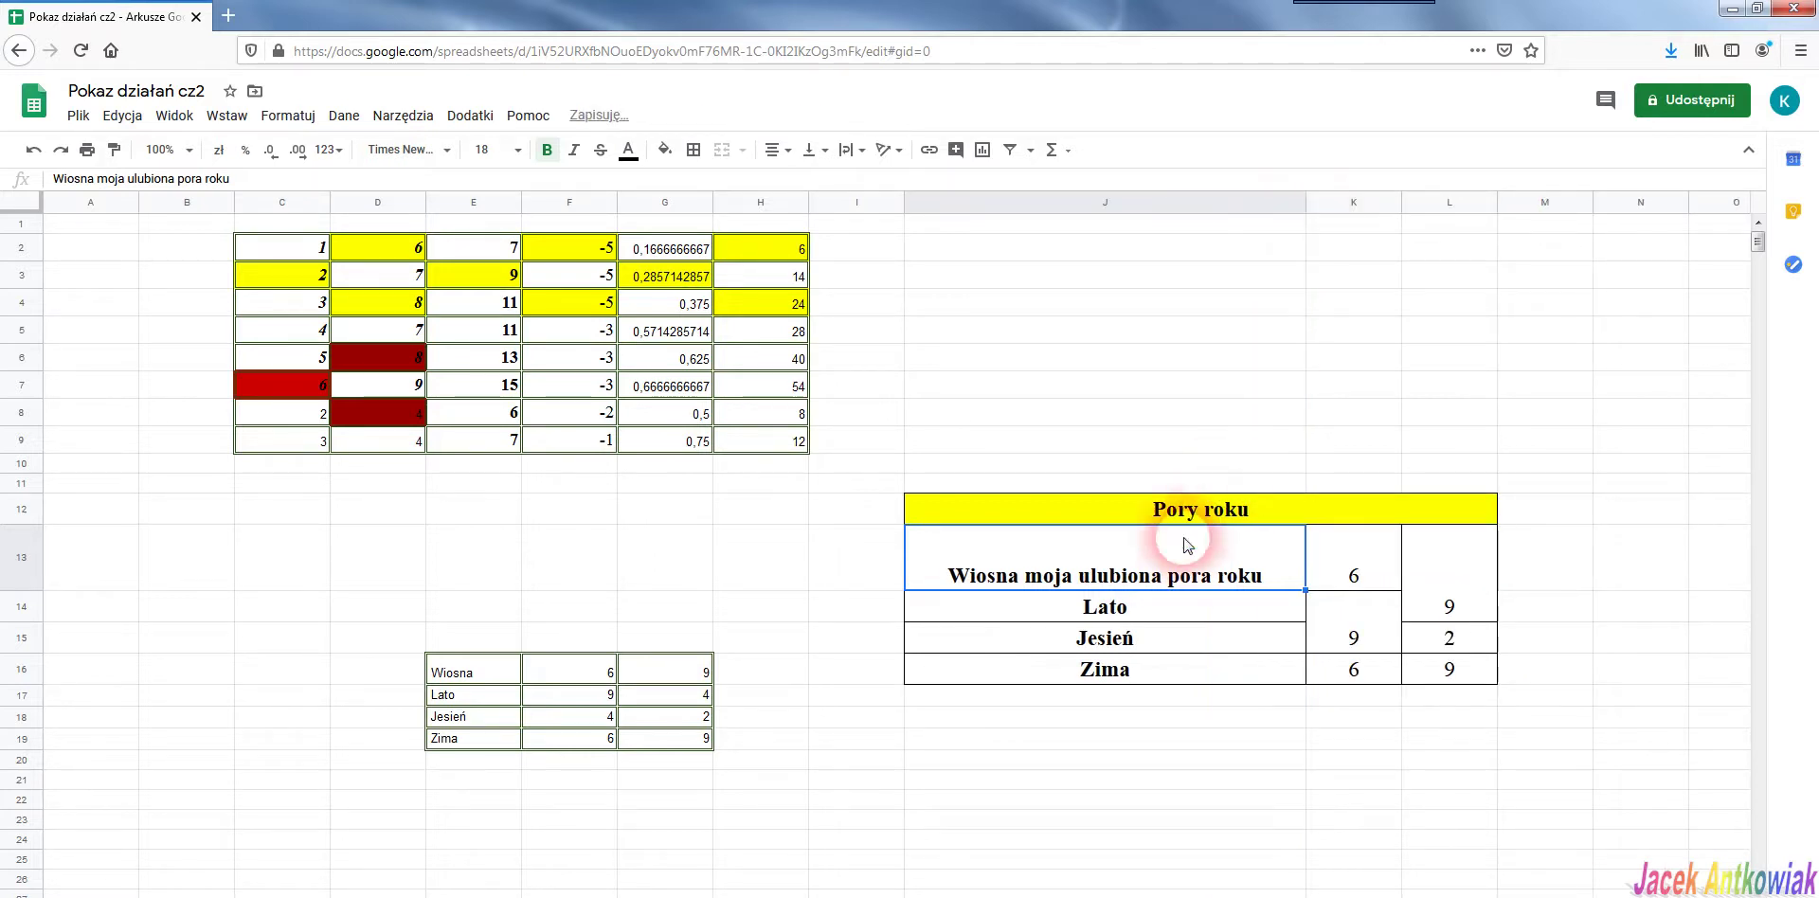
pyautogui.moveTo(21, 590); pyautogui.dragTo(21, 565)
pyautogui.moveTo(1305, 206)
pyautogui.moveTo(1306, 208); pyautogui.dragTo(1270, 213)
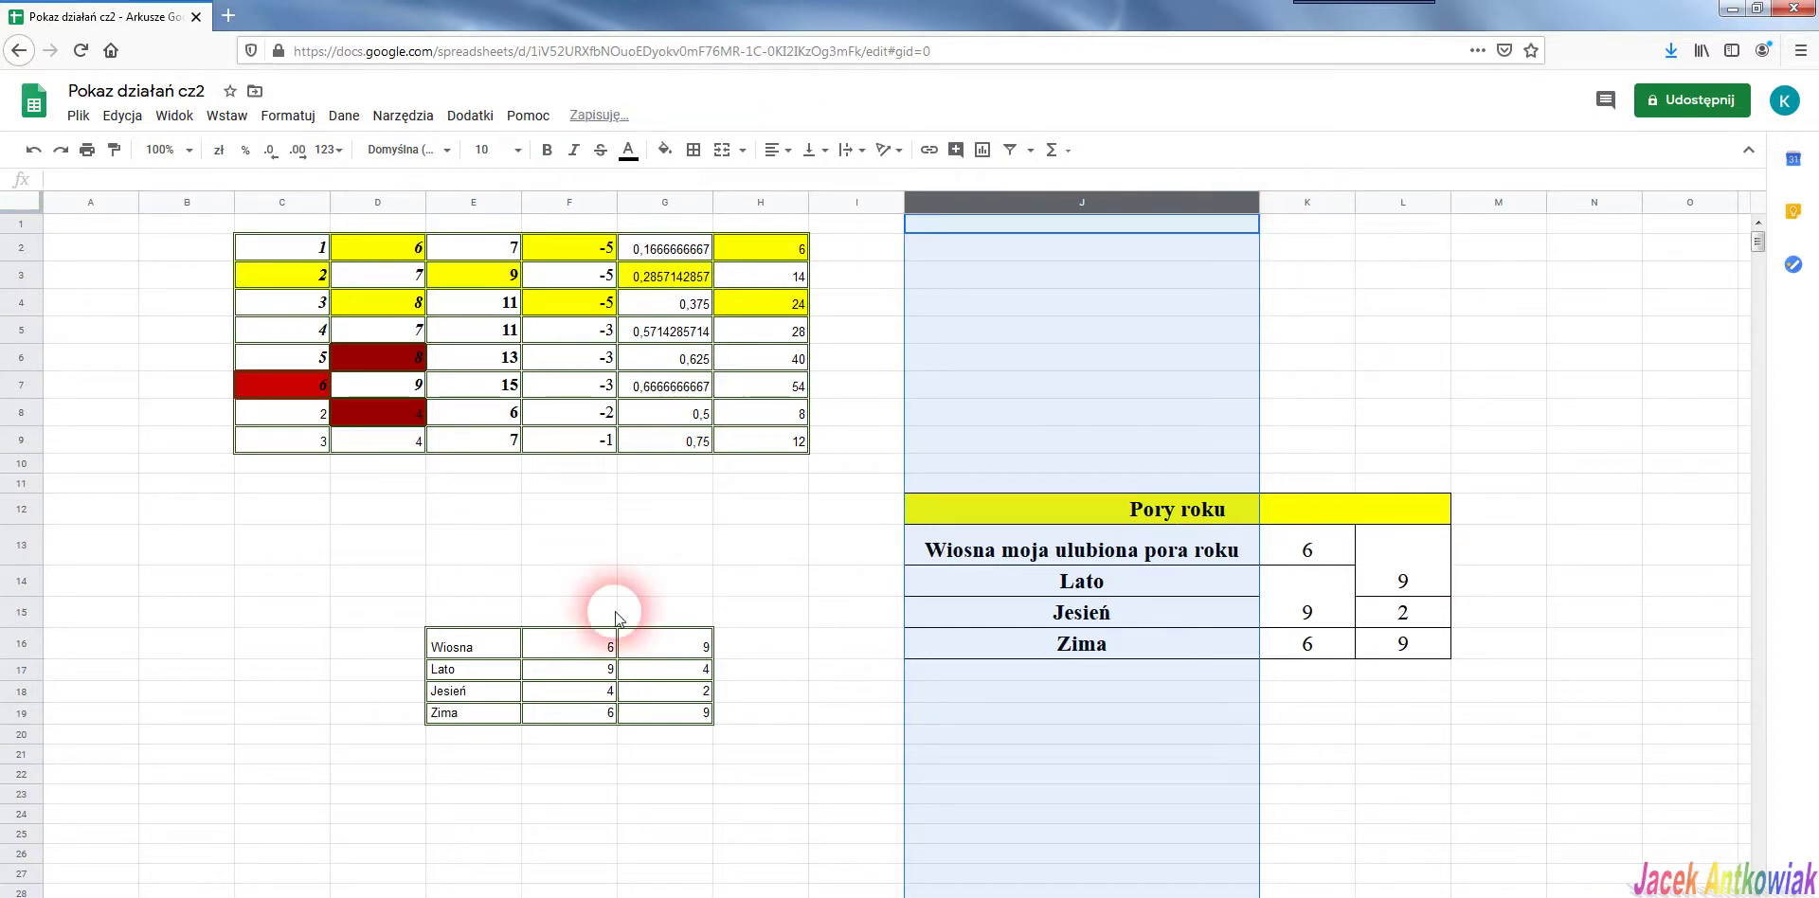
pyautogui.click(792, 617)
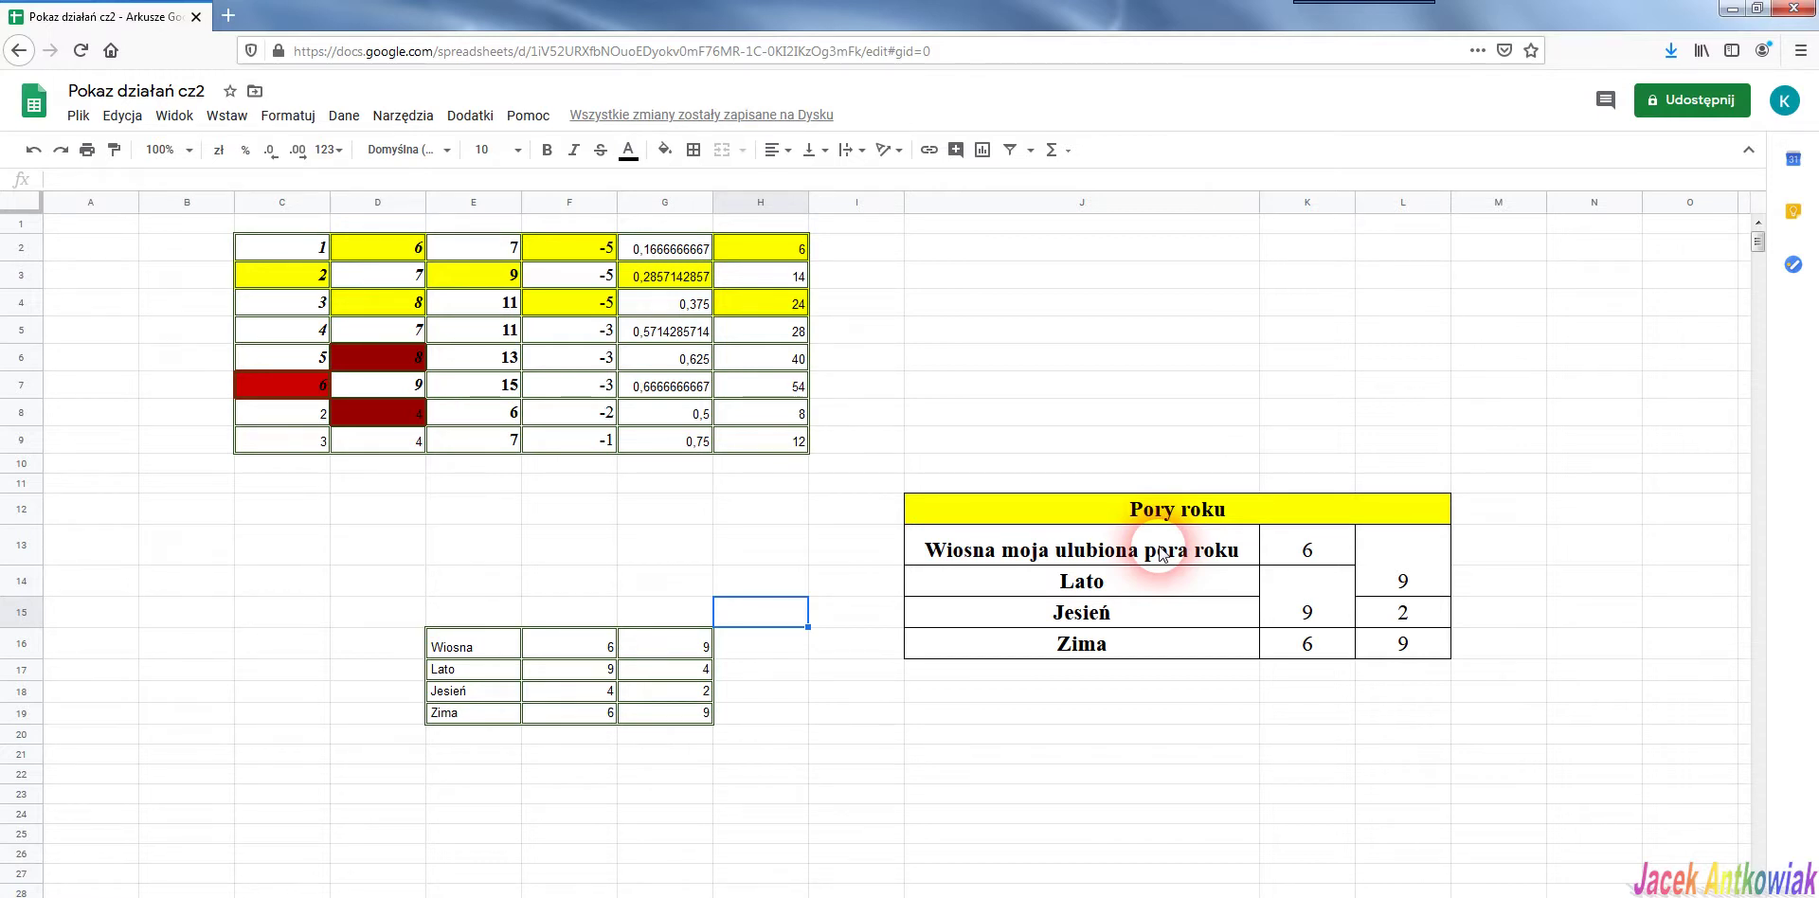
# Narrow column J to slightly wider than column K and heighten row 13 so the wrapped J13 text fits on four lines
pyautogui.moveTo(1258, 208); pyautogui.dragTo(1051, 239)
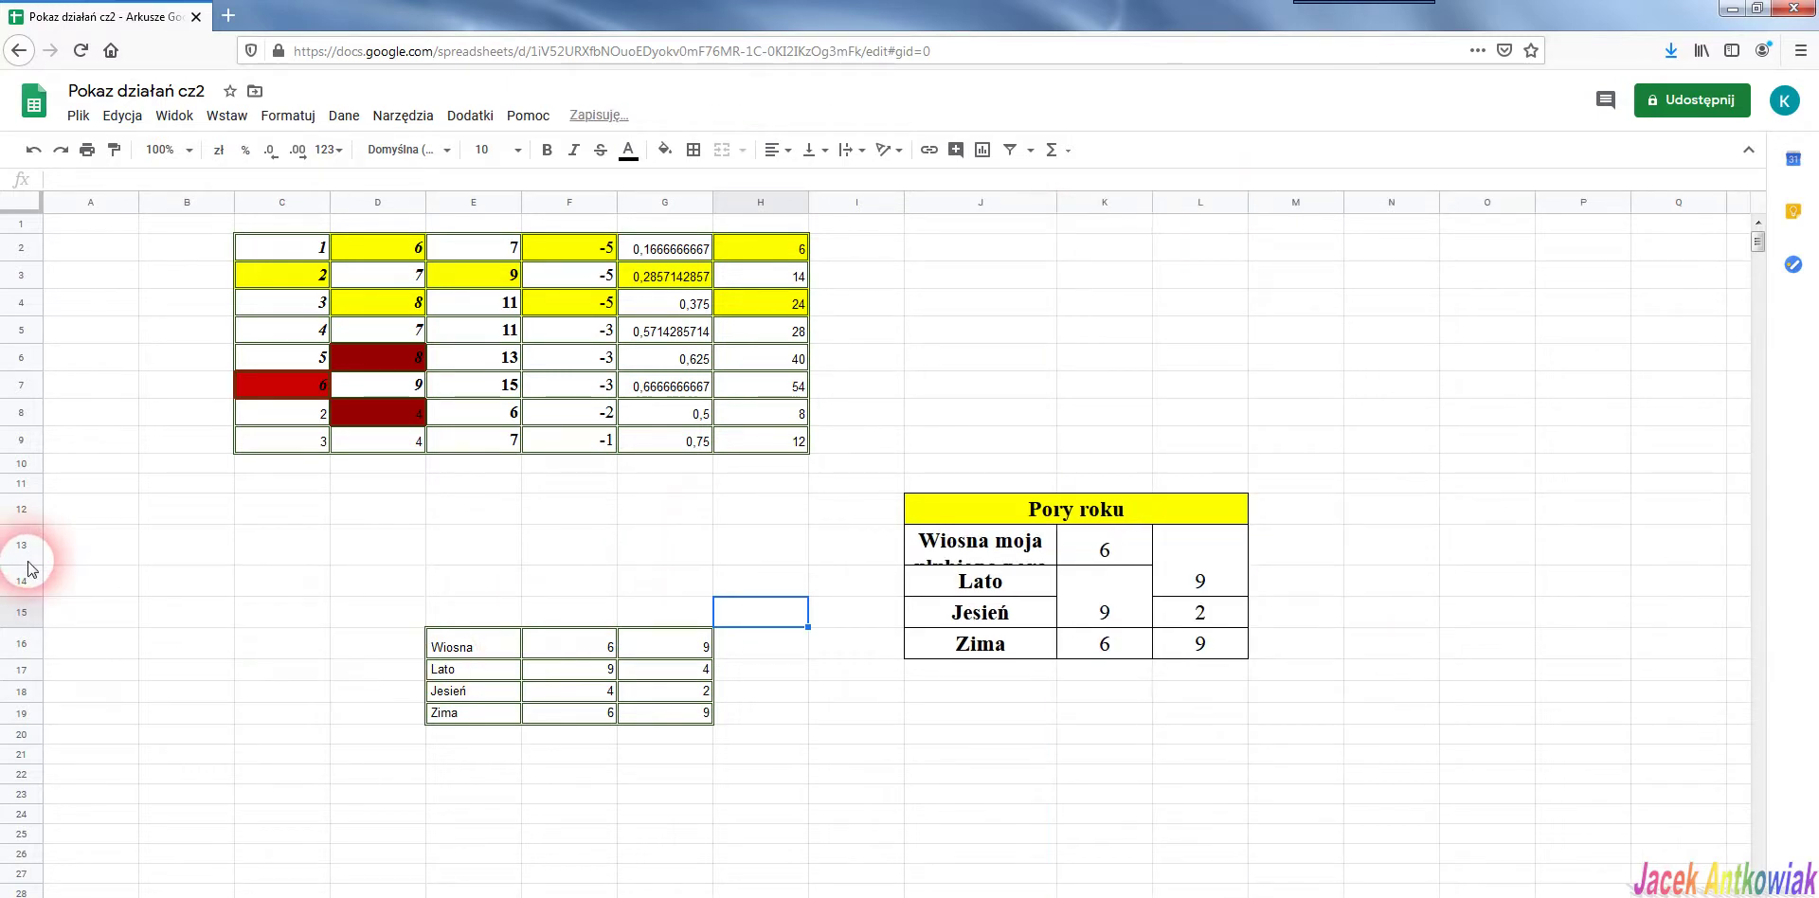
pyautogui.moveTo(34, 563); pyautogui.dragTo(34, 657)
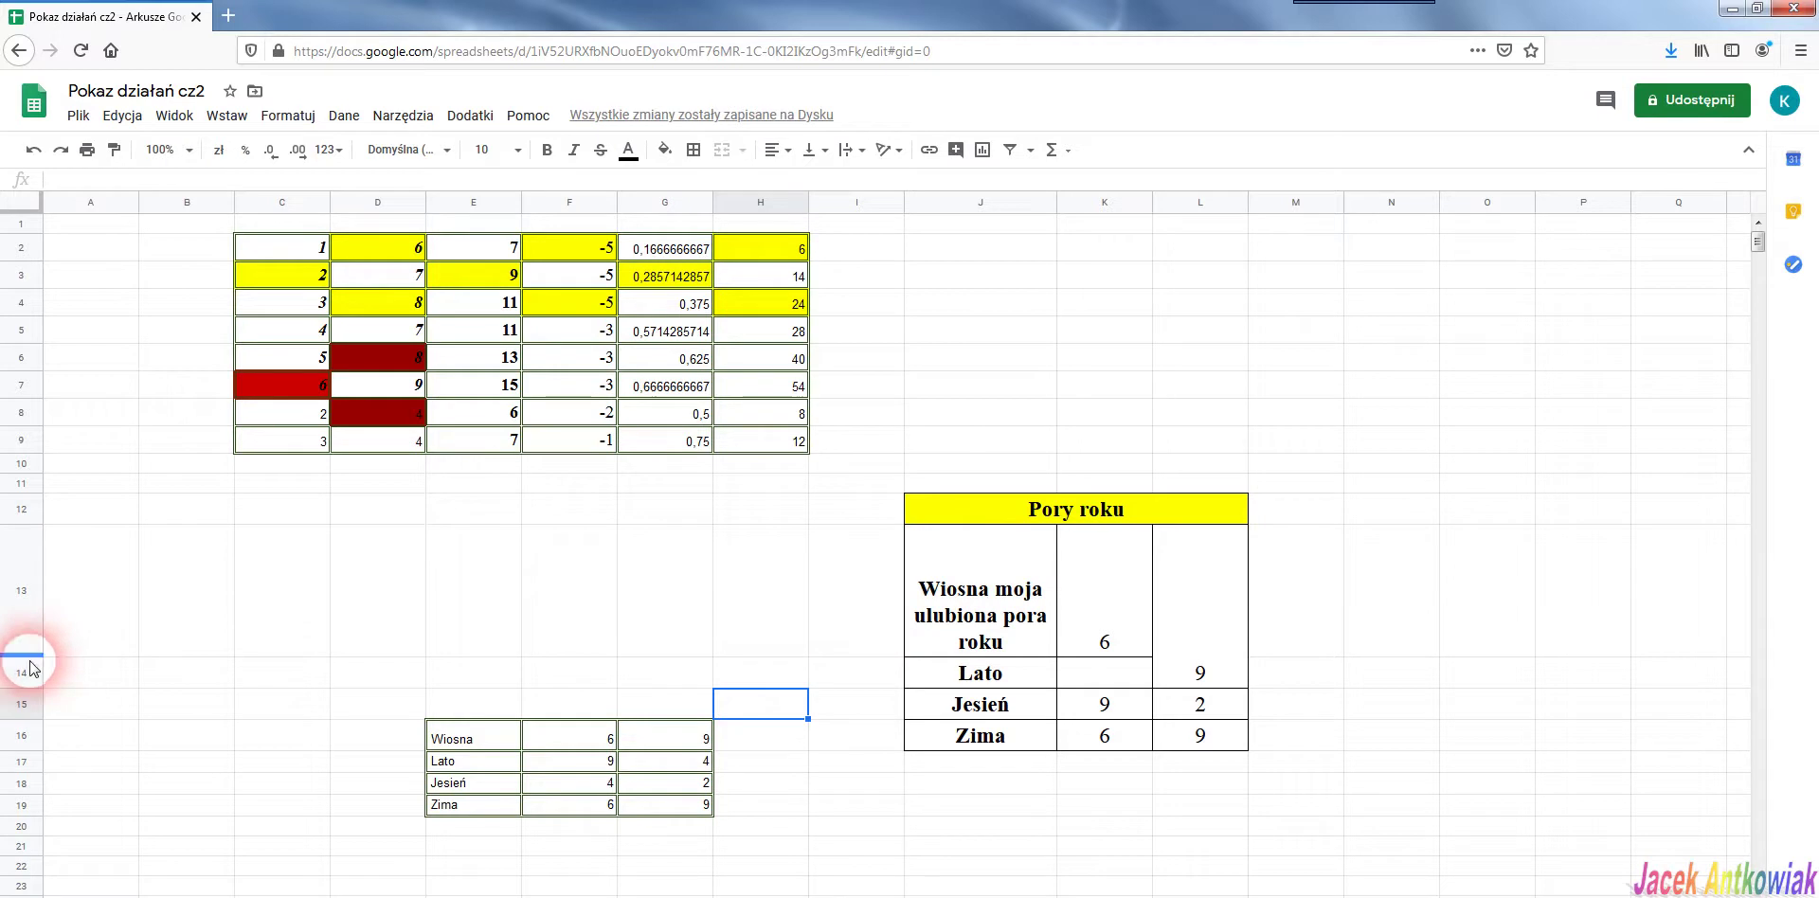
pyautogui.moveTo(36, 655)
pyautogui.mouseDown()
pyautogui.moveTo(35, 599)
pyautogui.moveTo(29, 627)
pyautogui.mouseUp()
pyautogui.moveTo(1057, 202); pyautogui.dragTo(1013, 207)
pyautogui.moveTo(1014, 208); pyautogui.dragTo(1011, 214)
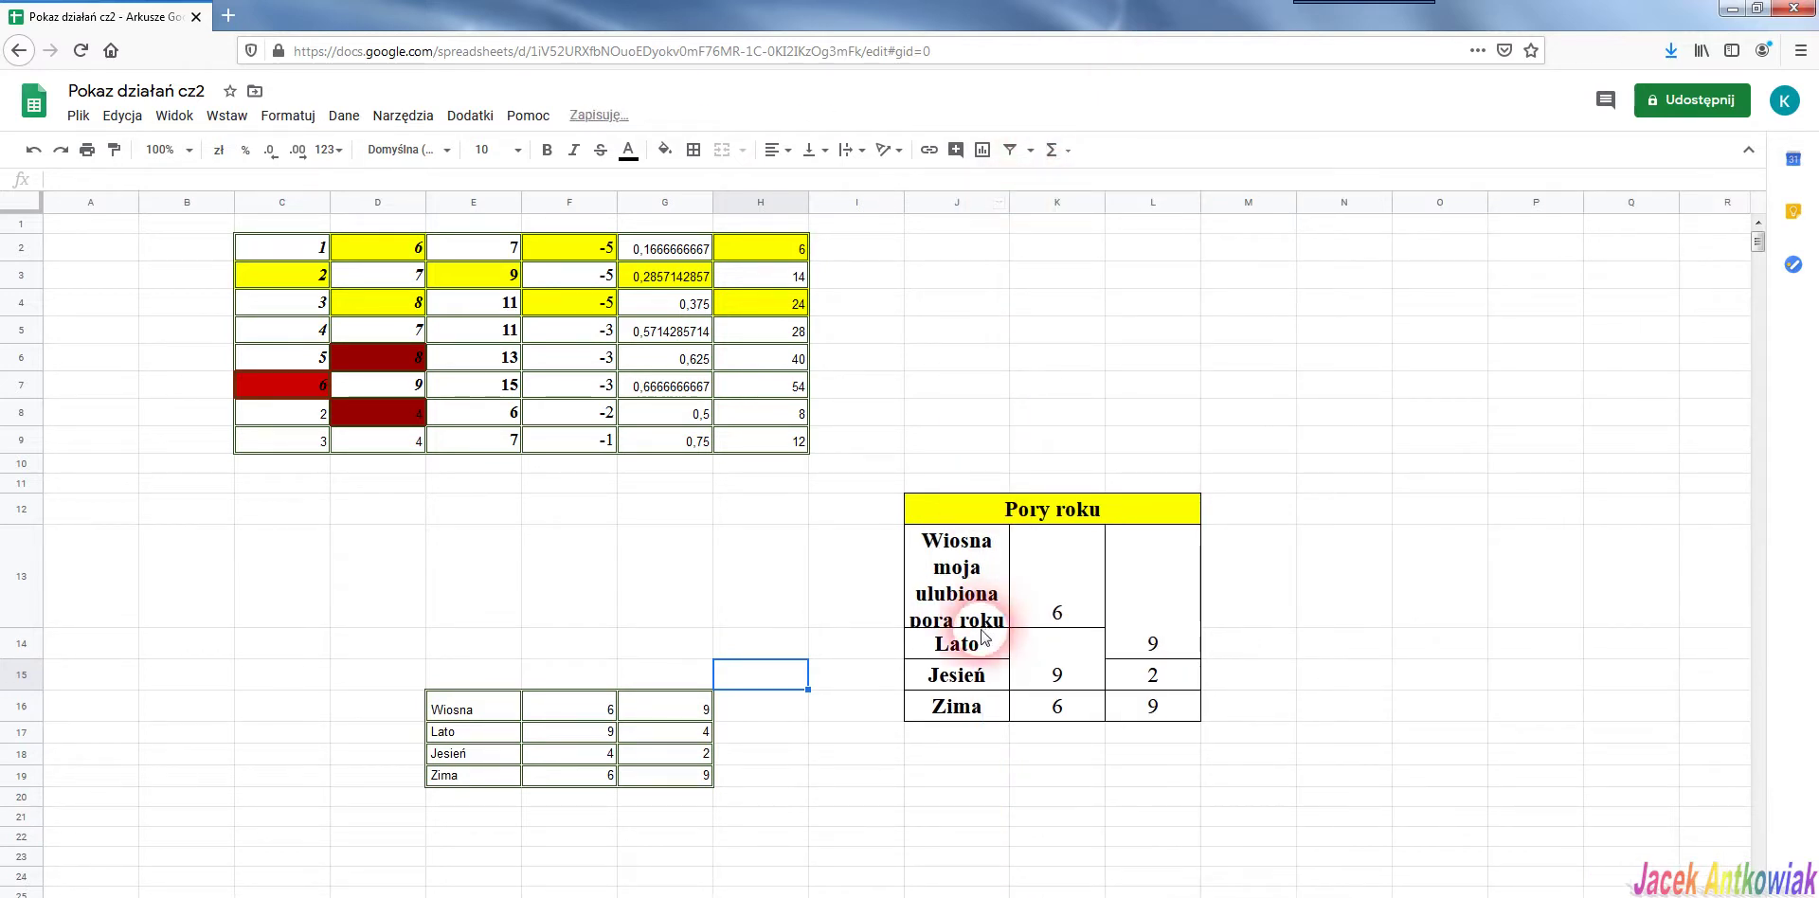
pyautogui.moveTo(7, 618); pyautogui.dragTo(60, 655)
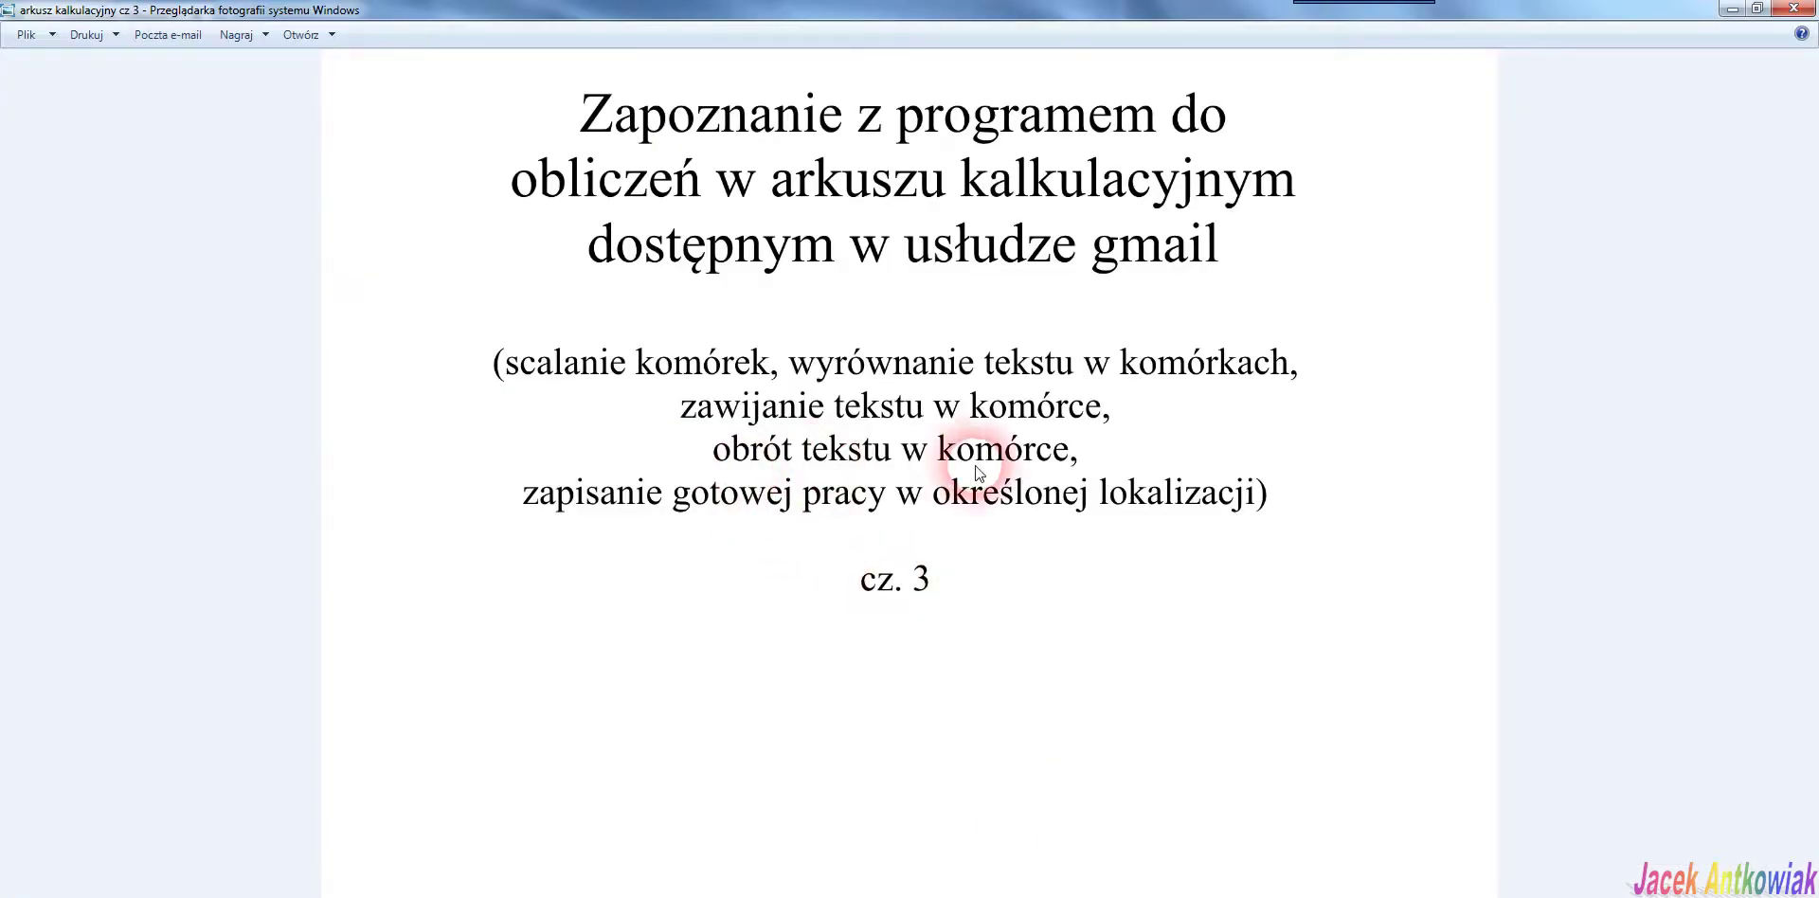
# Return to the spreadsheet, try the tilt-up text rotation on the season names in E16:E19, and undo it
pyautogui.click(1735, 11)
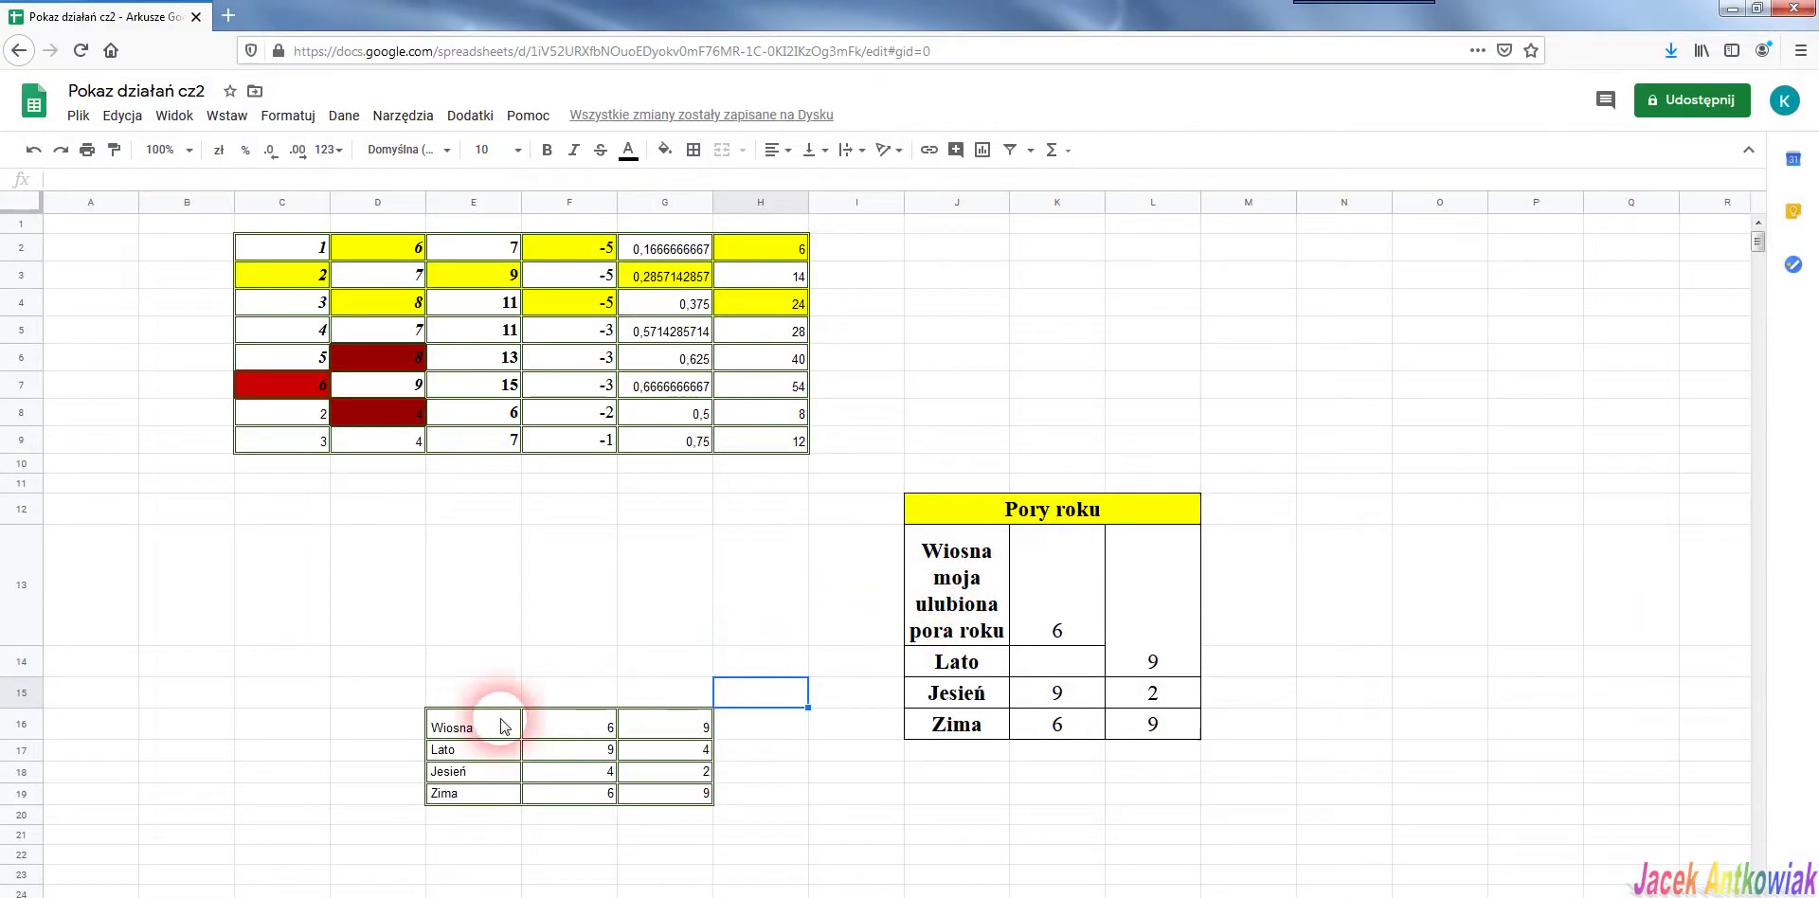
pyautogui.click(451, 729)
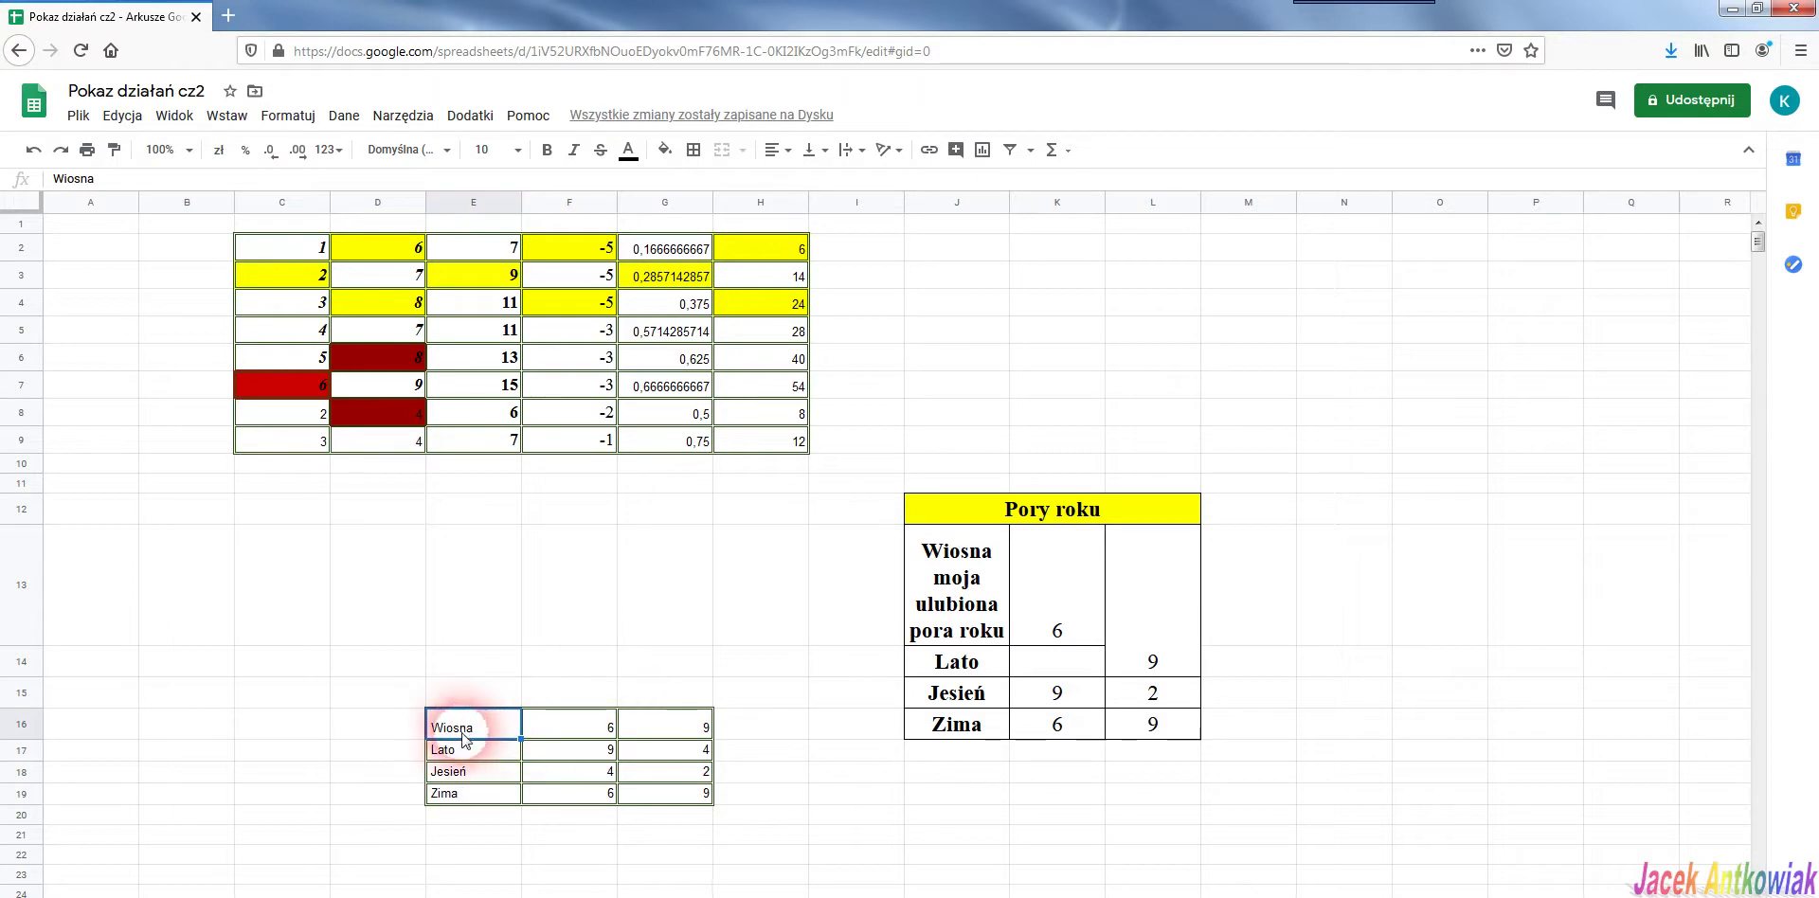
pyautogui.click(480, 794)
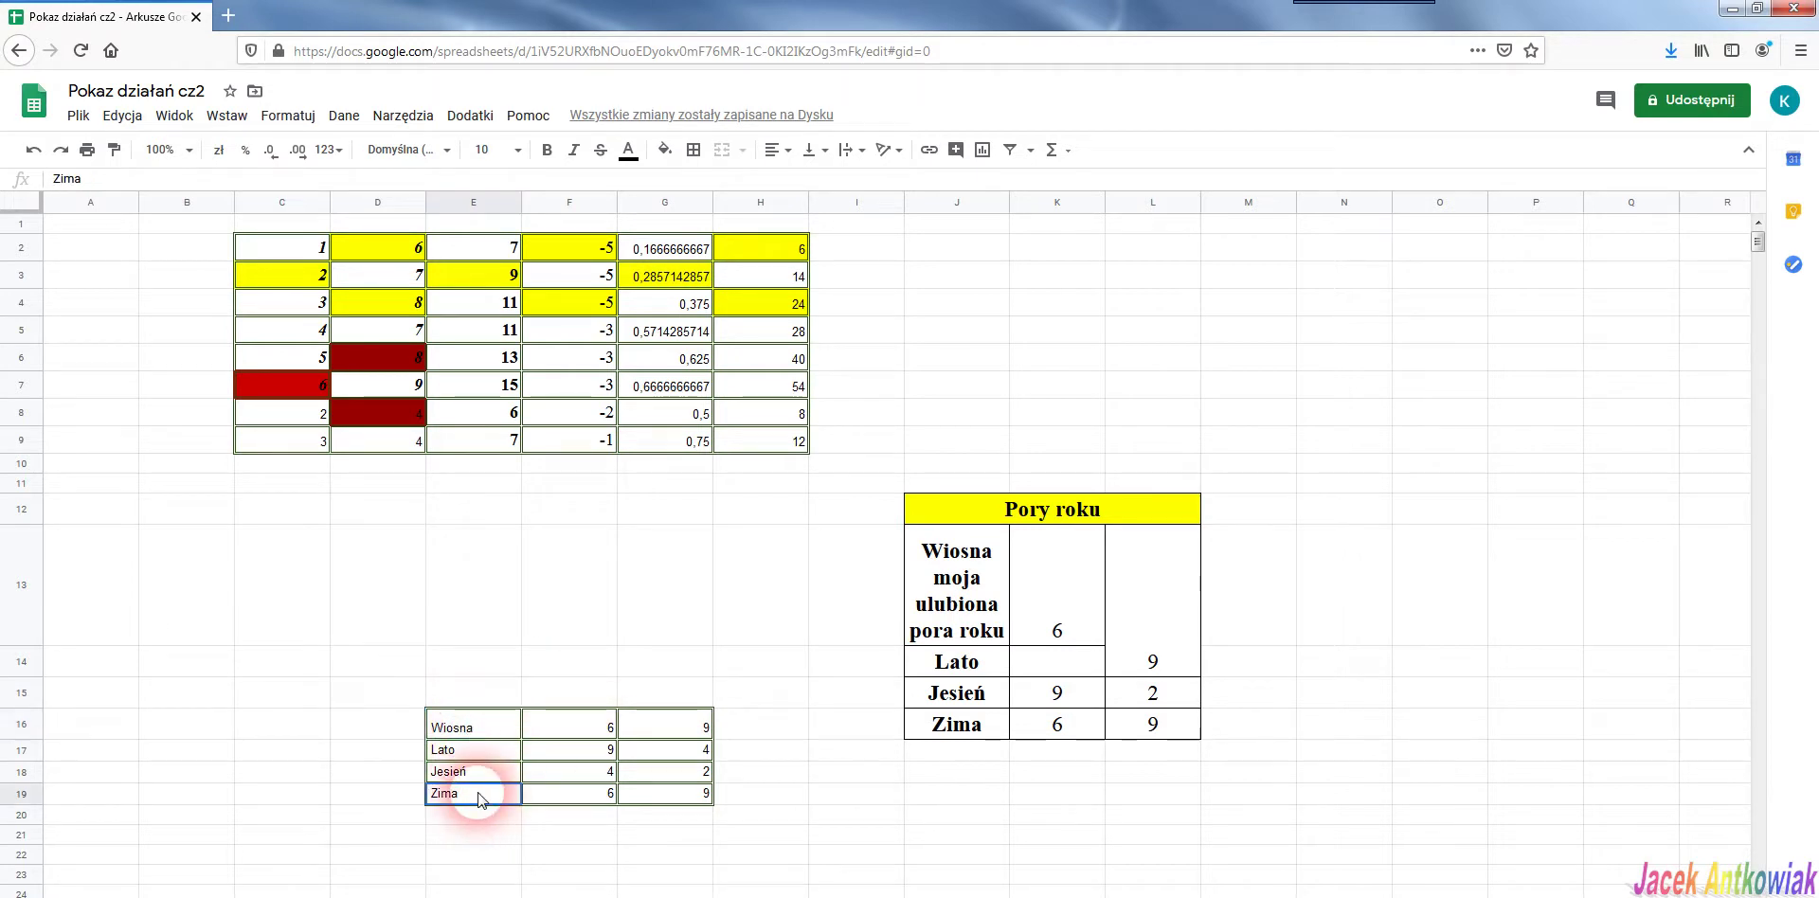
pyautogui.keyDown('shift'); pyautogui.click(485, 726); pyautogui.keyUp('shift')
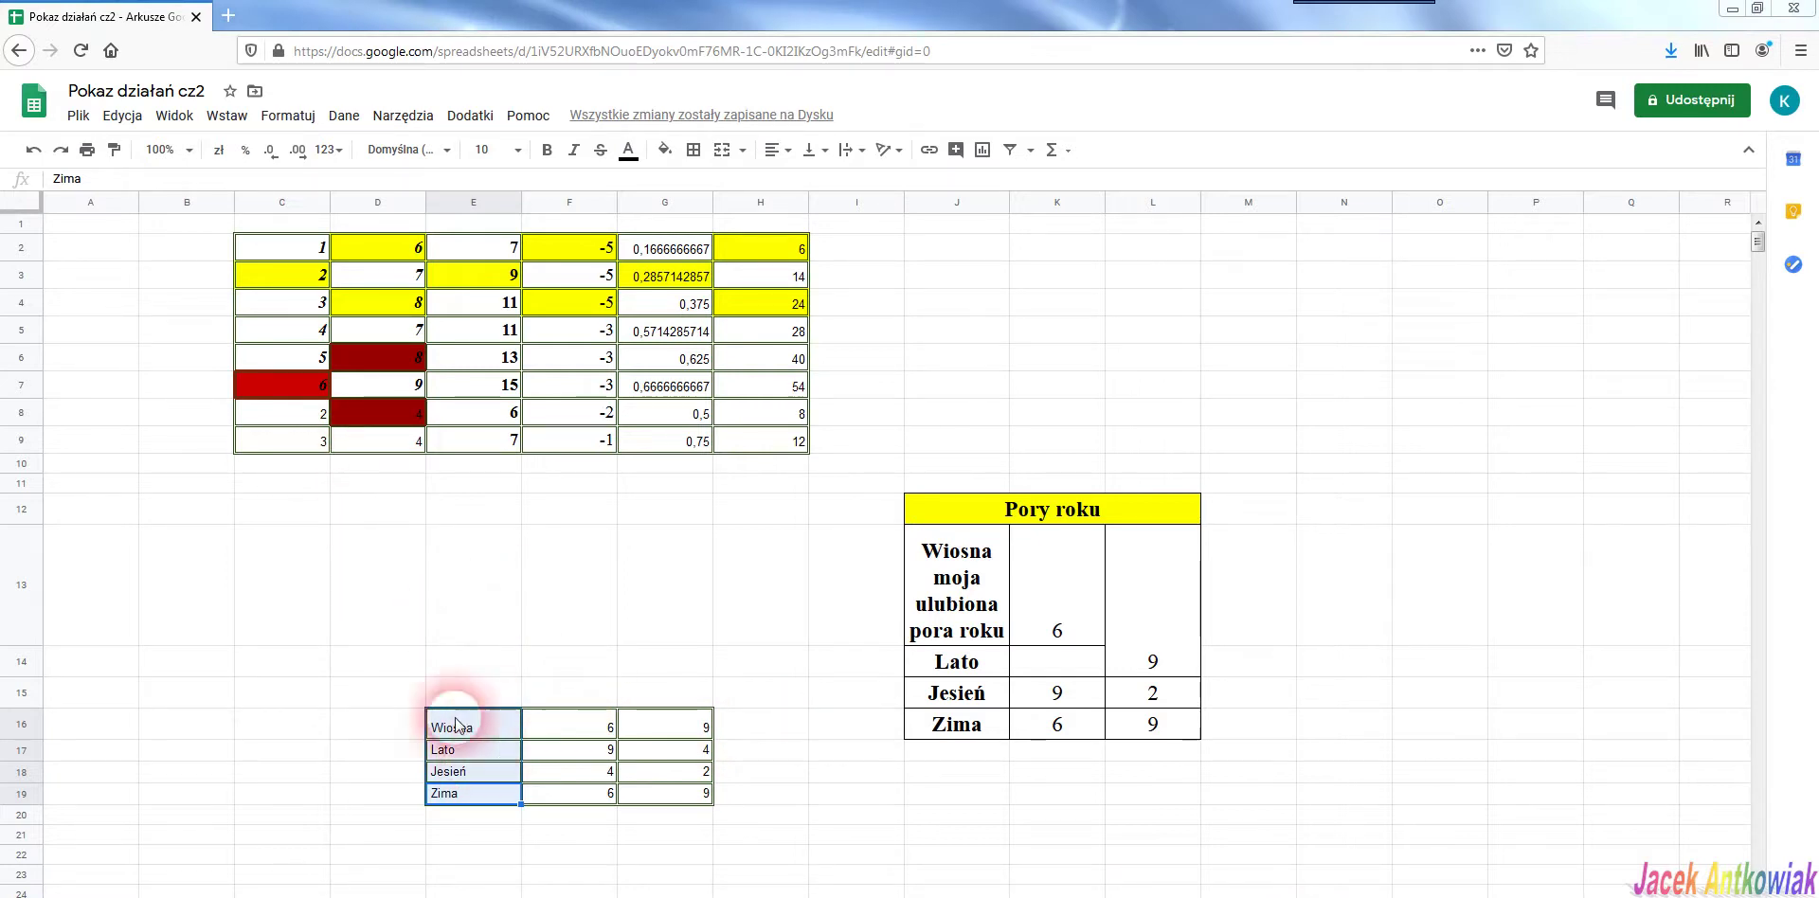
pyautogui.click(301, 126)
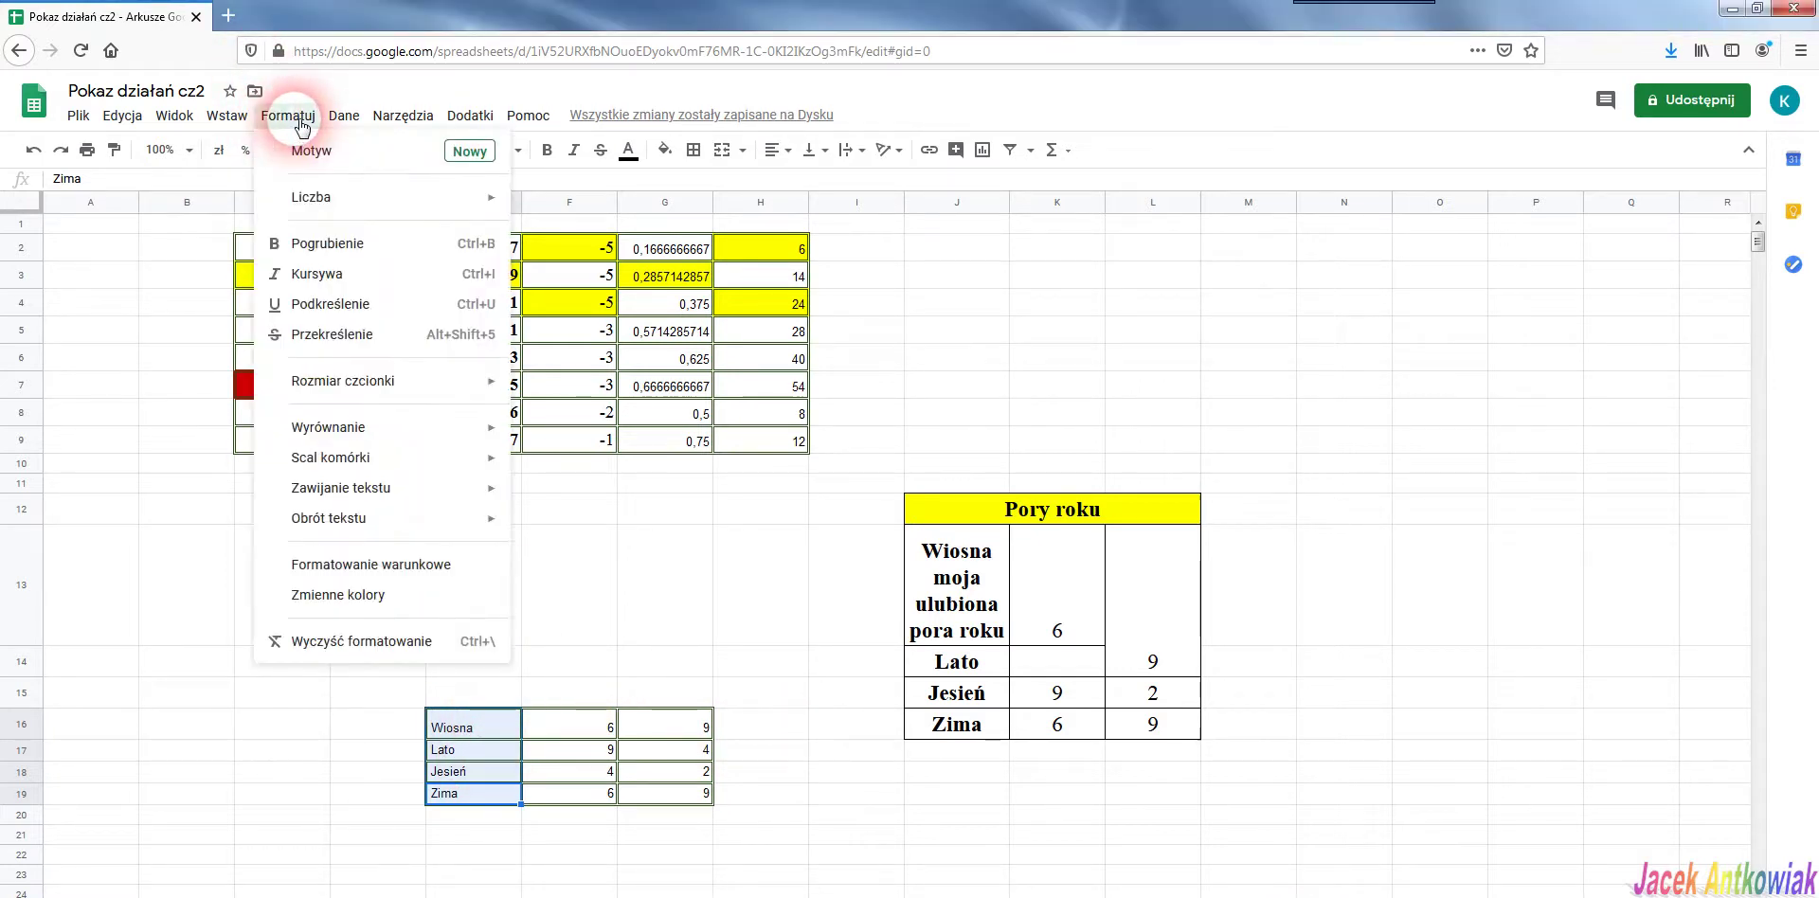
pyautogui.moveTo(346, 520)
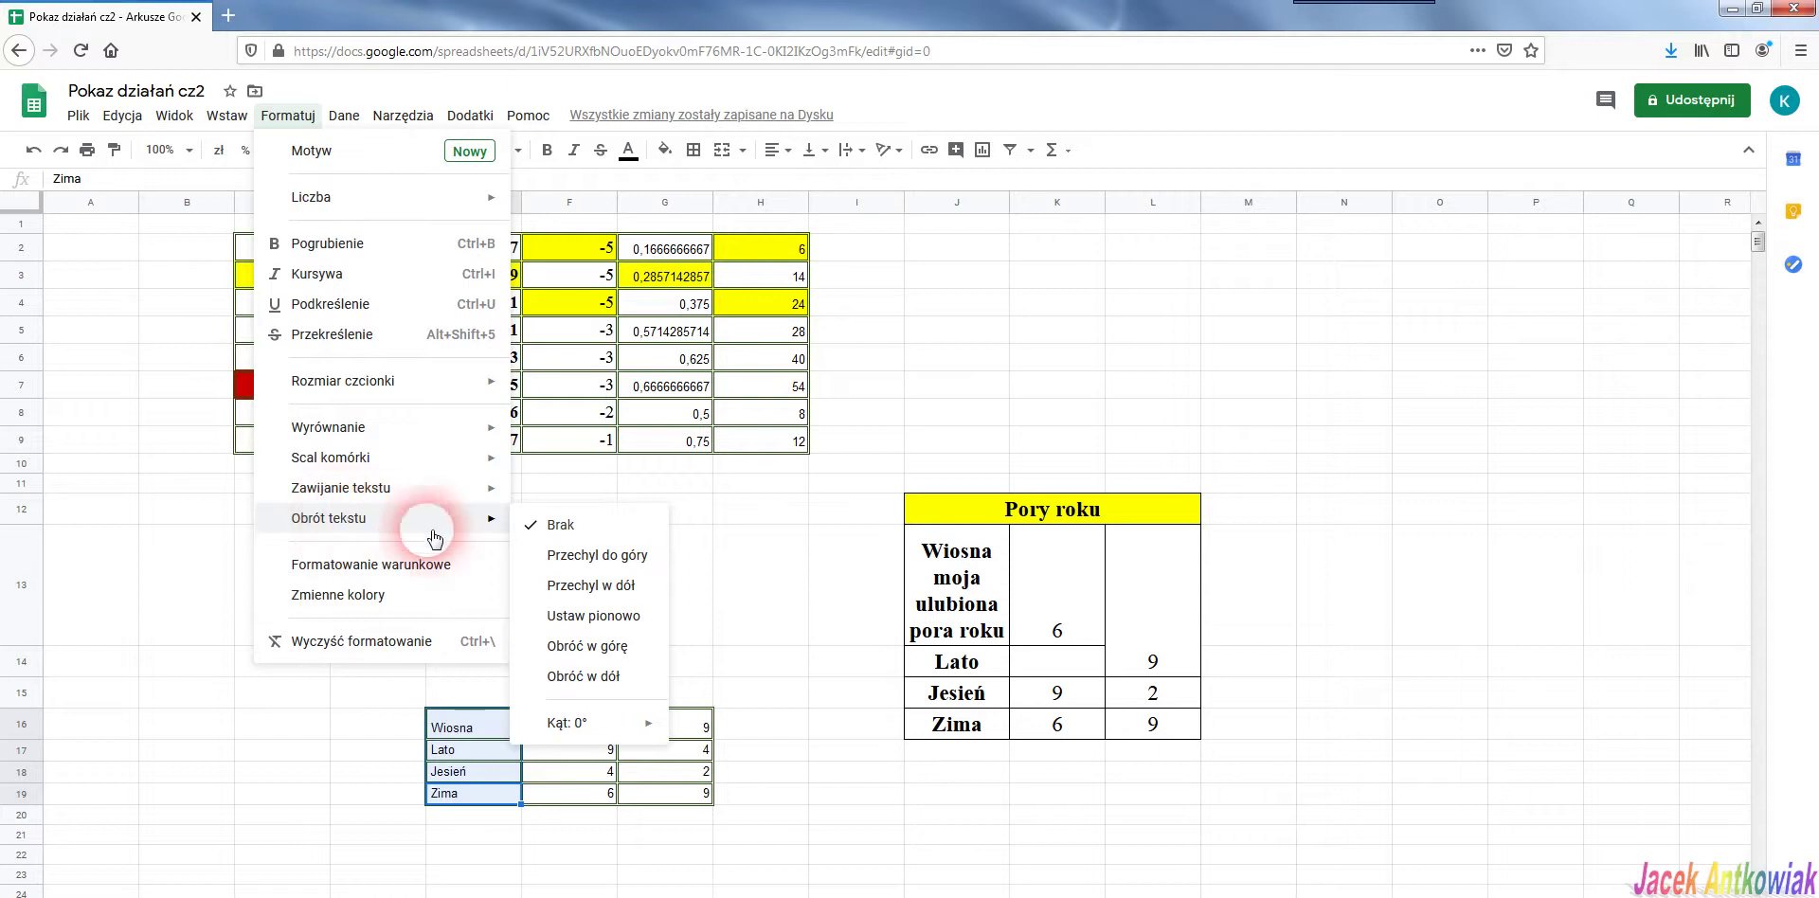
pyautogui.click(597, 559)
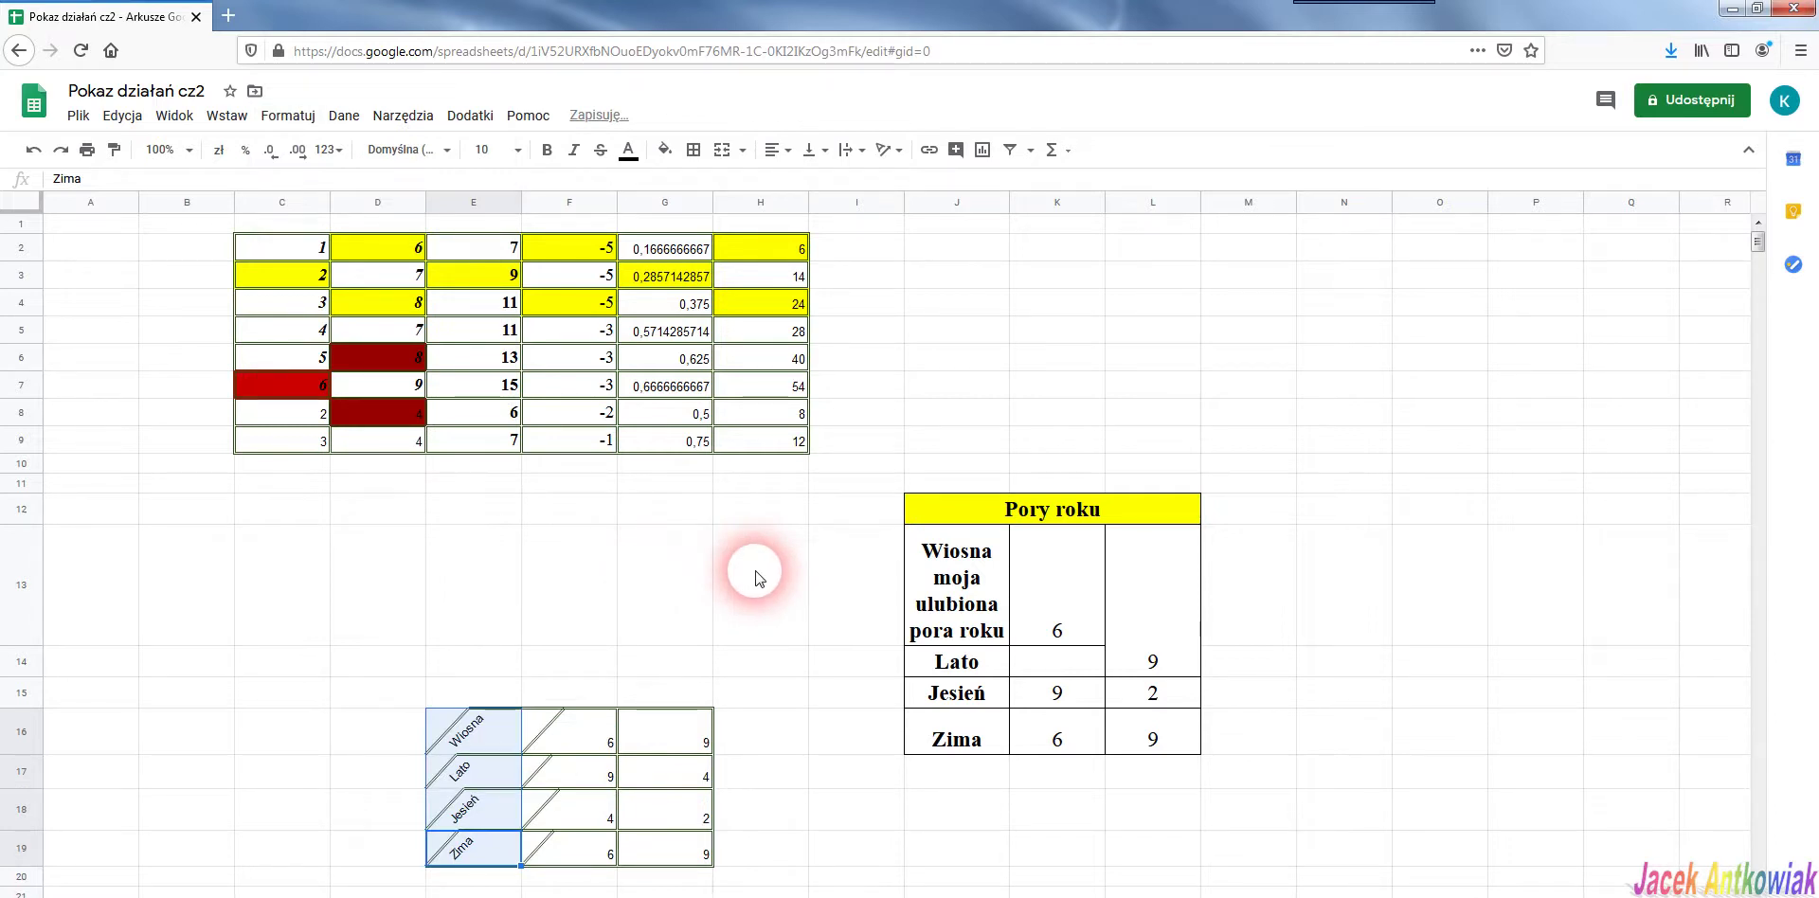
pyautogui.click(33, 150)
# Try the tilt-down text rotation on the season names in E16:E19 and undo it
pyautogui.click(287, 115)
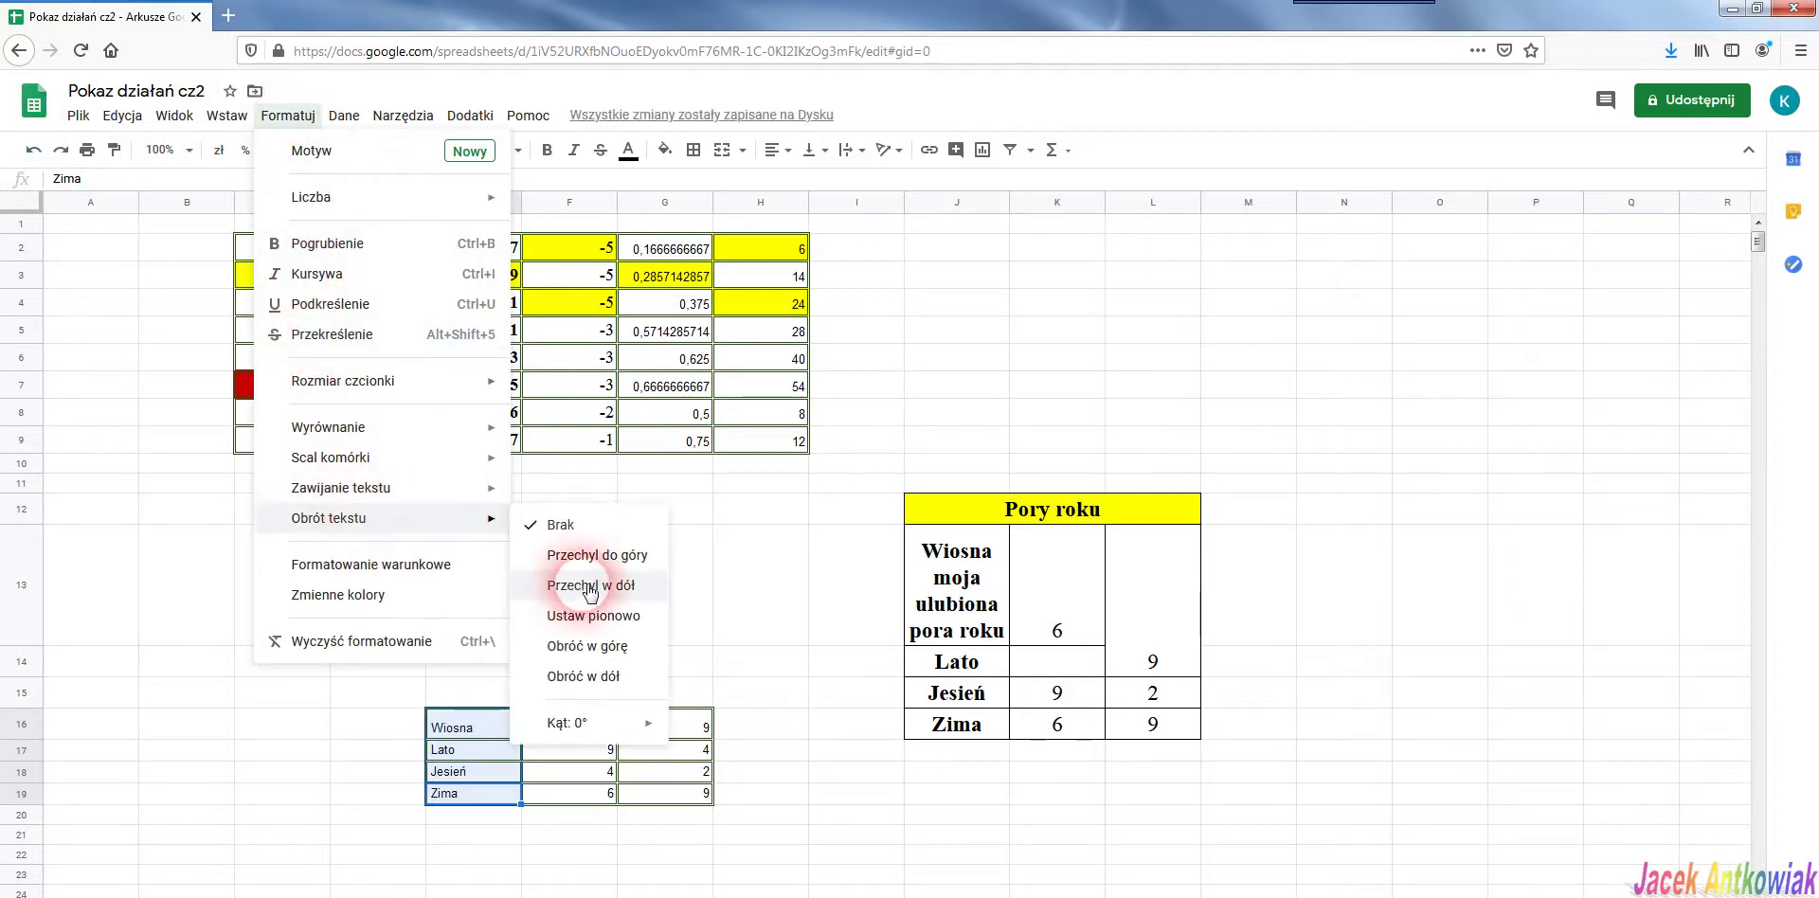
pyautogui.click(589, 586)
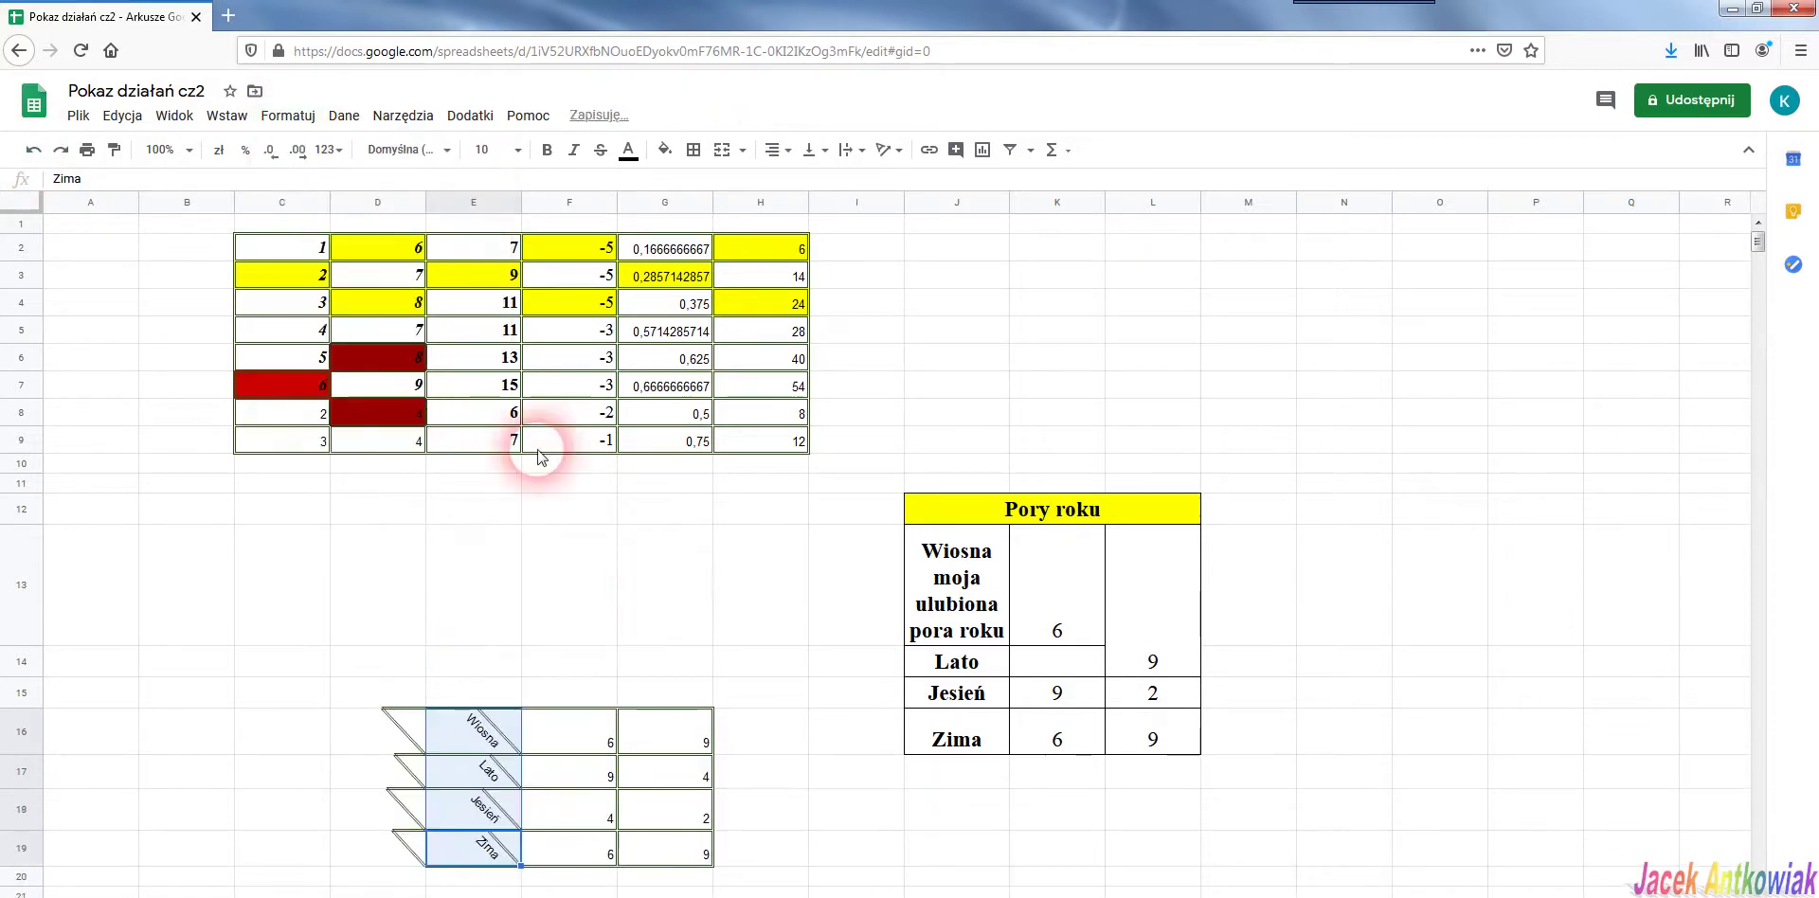
pyautogui.hotkey('ctrl', 'z')
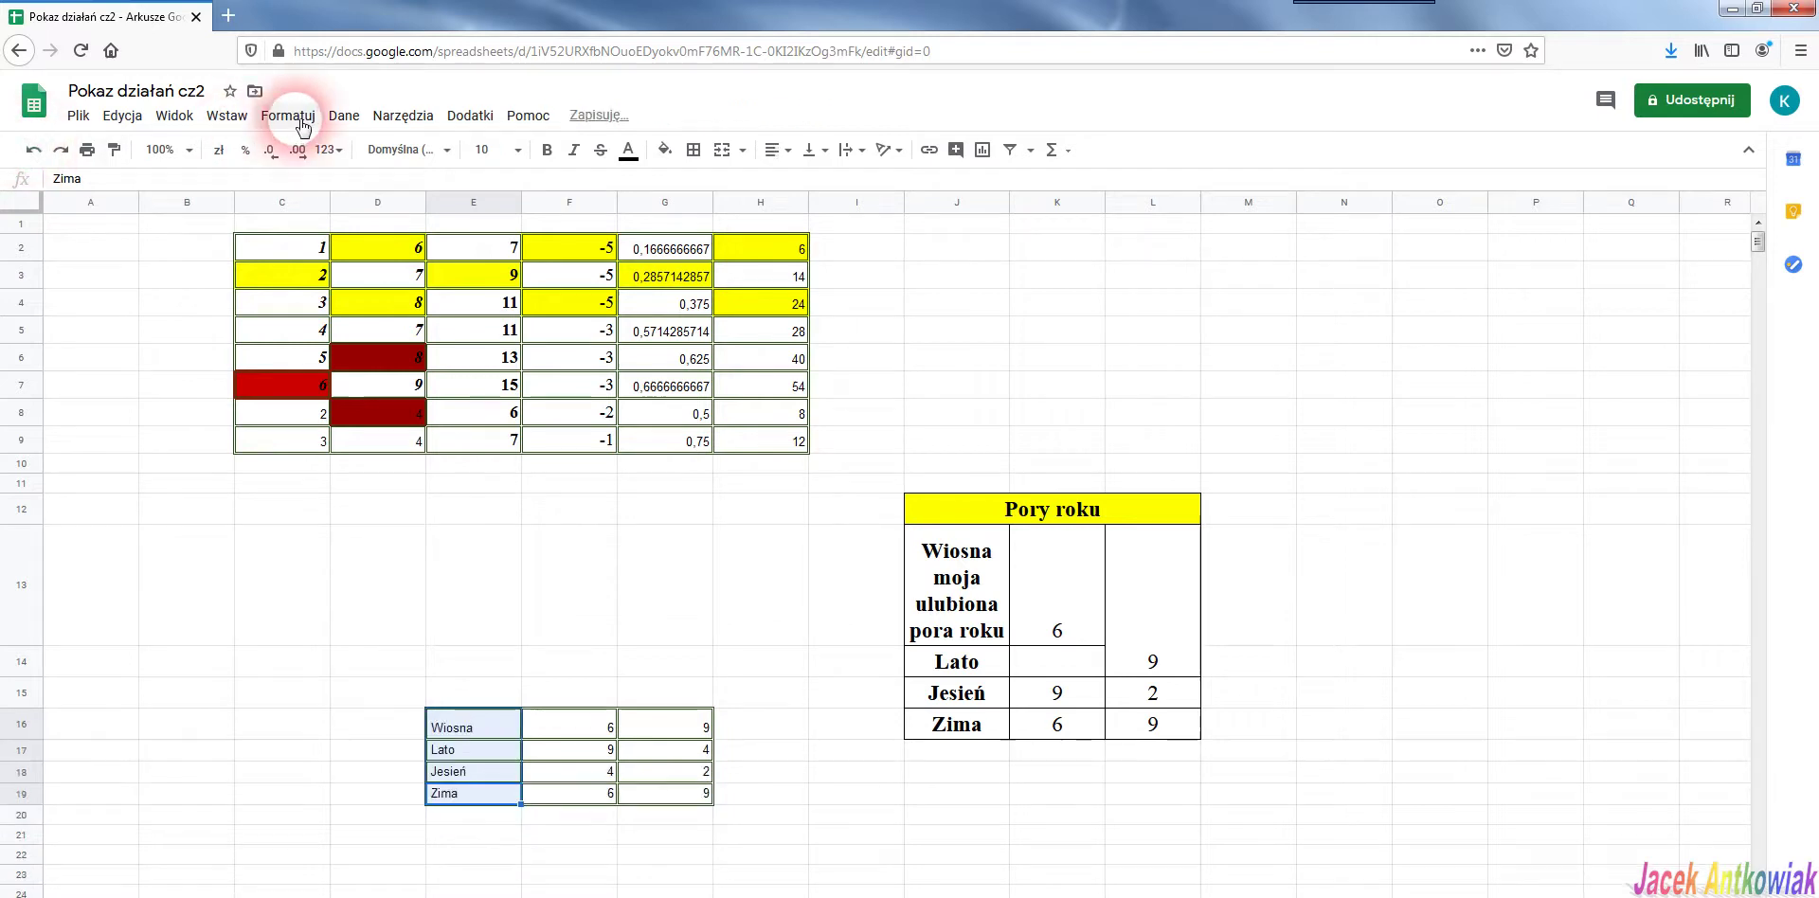
# Try stacking the letters of the season names in E16:E19 vertically and undo it
pyautogui.click(287, 114)
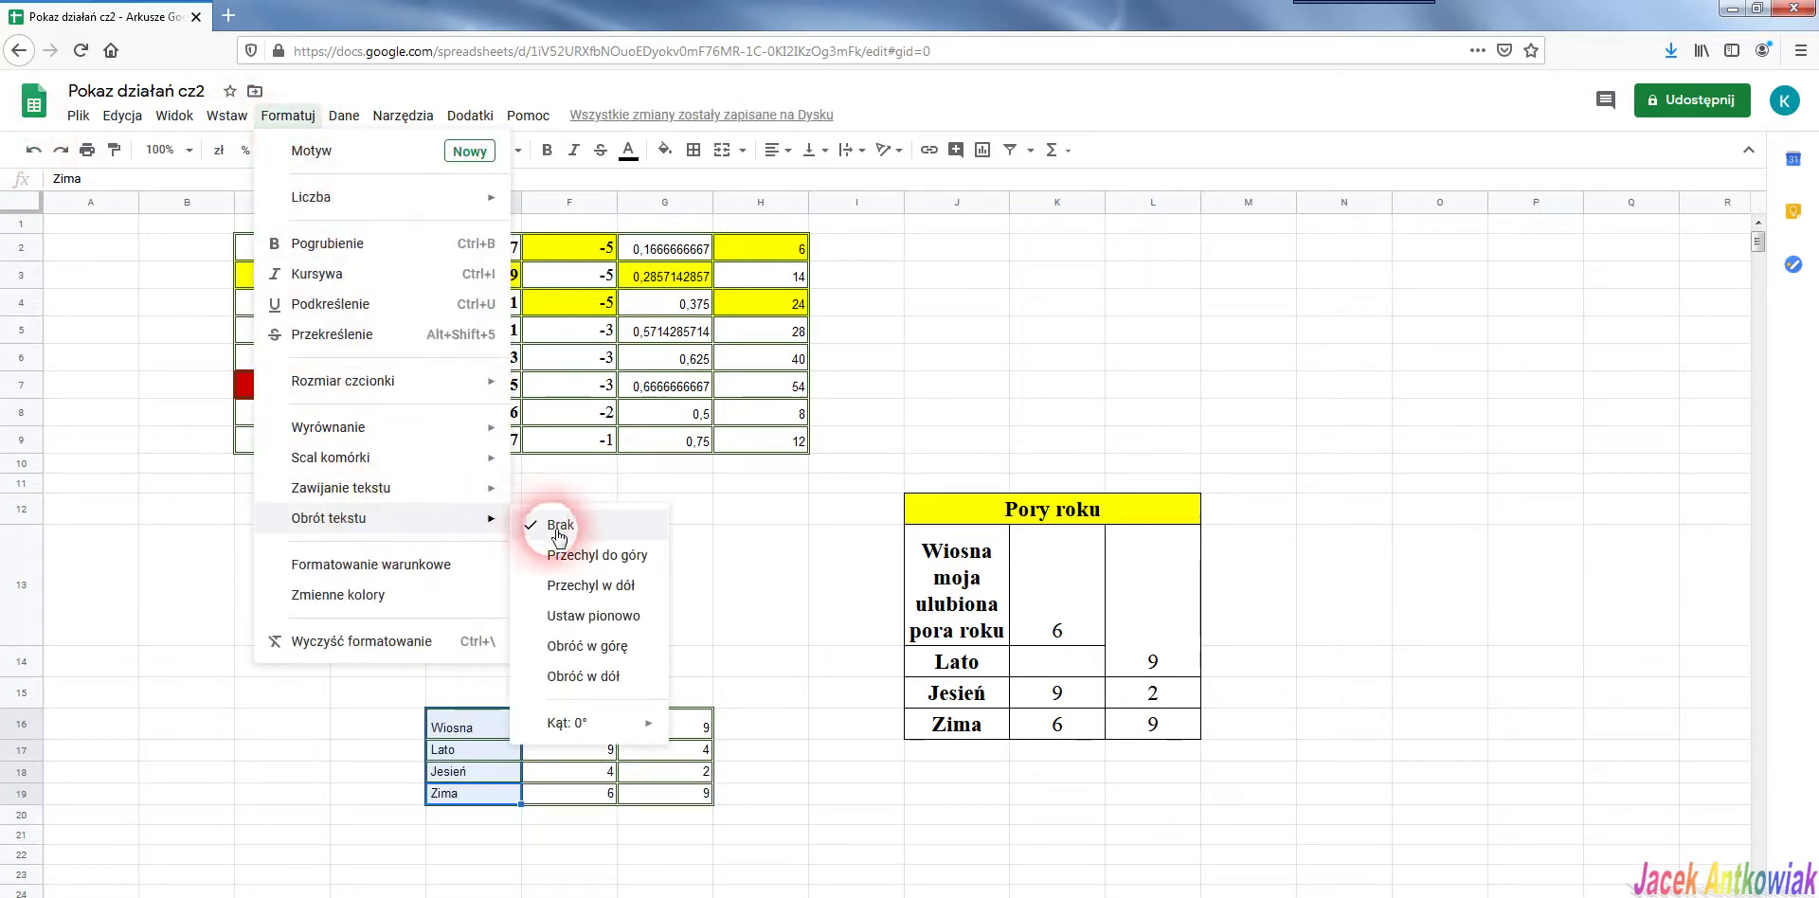
pyautogui.click(635, 616)
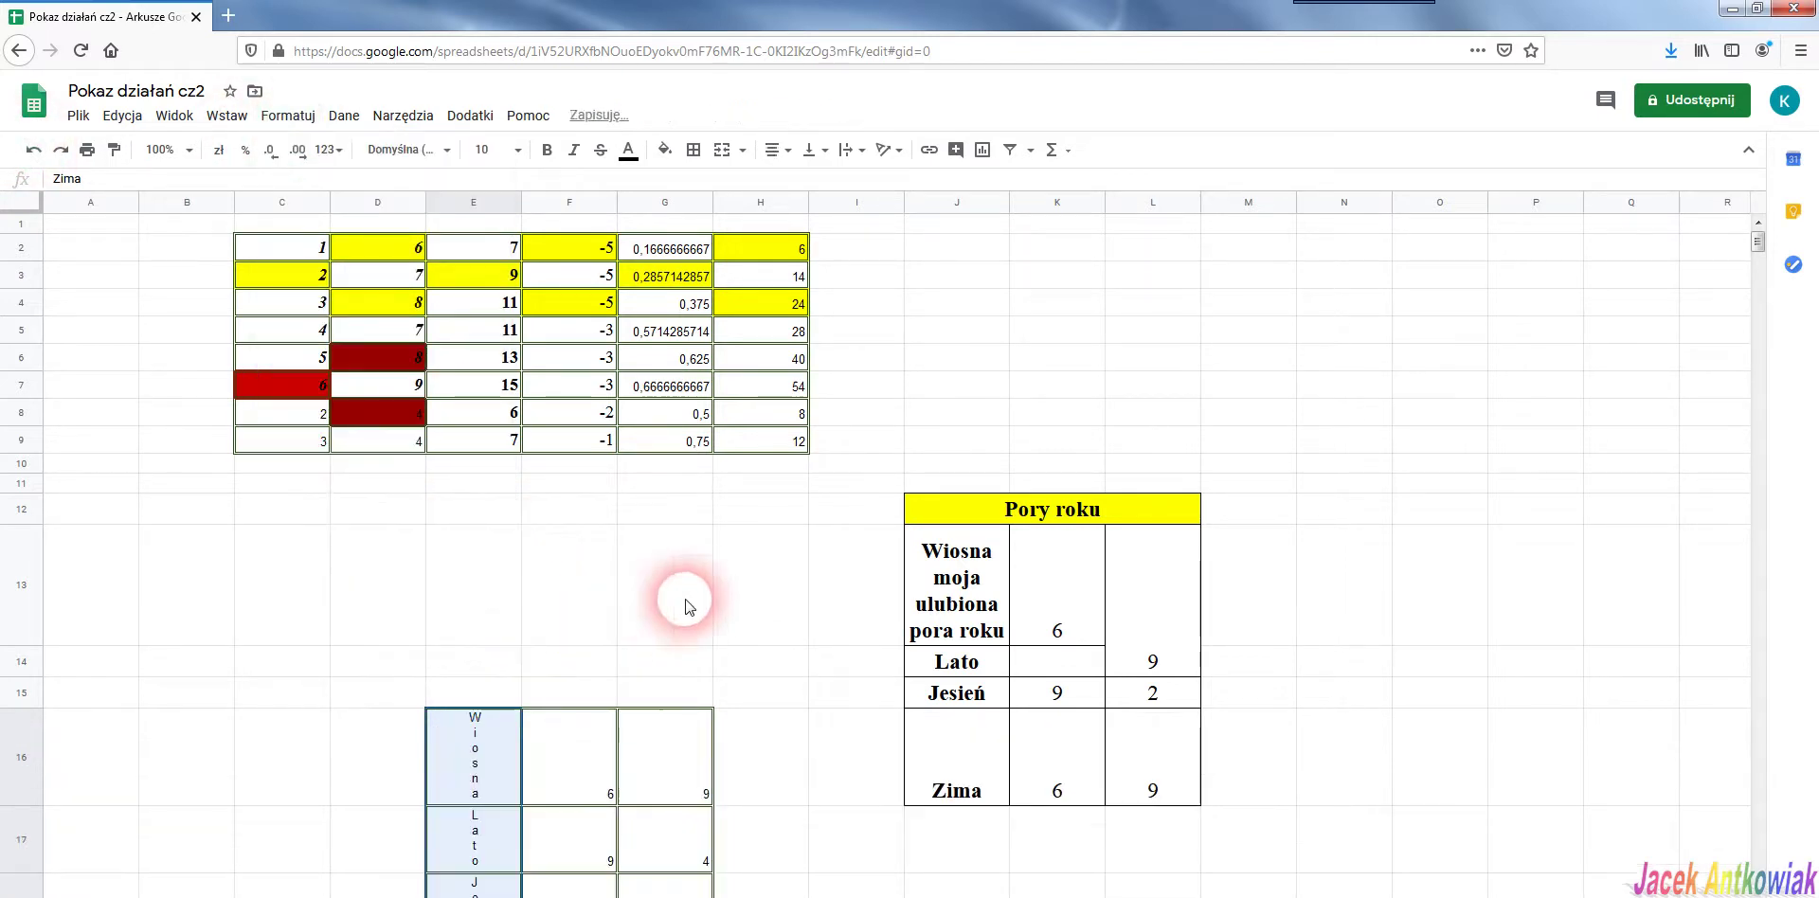
pyautogui.scroll(-3, 730, 559)
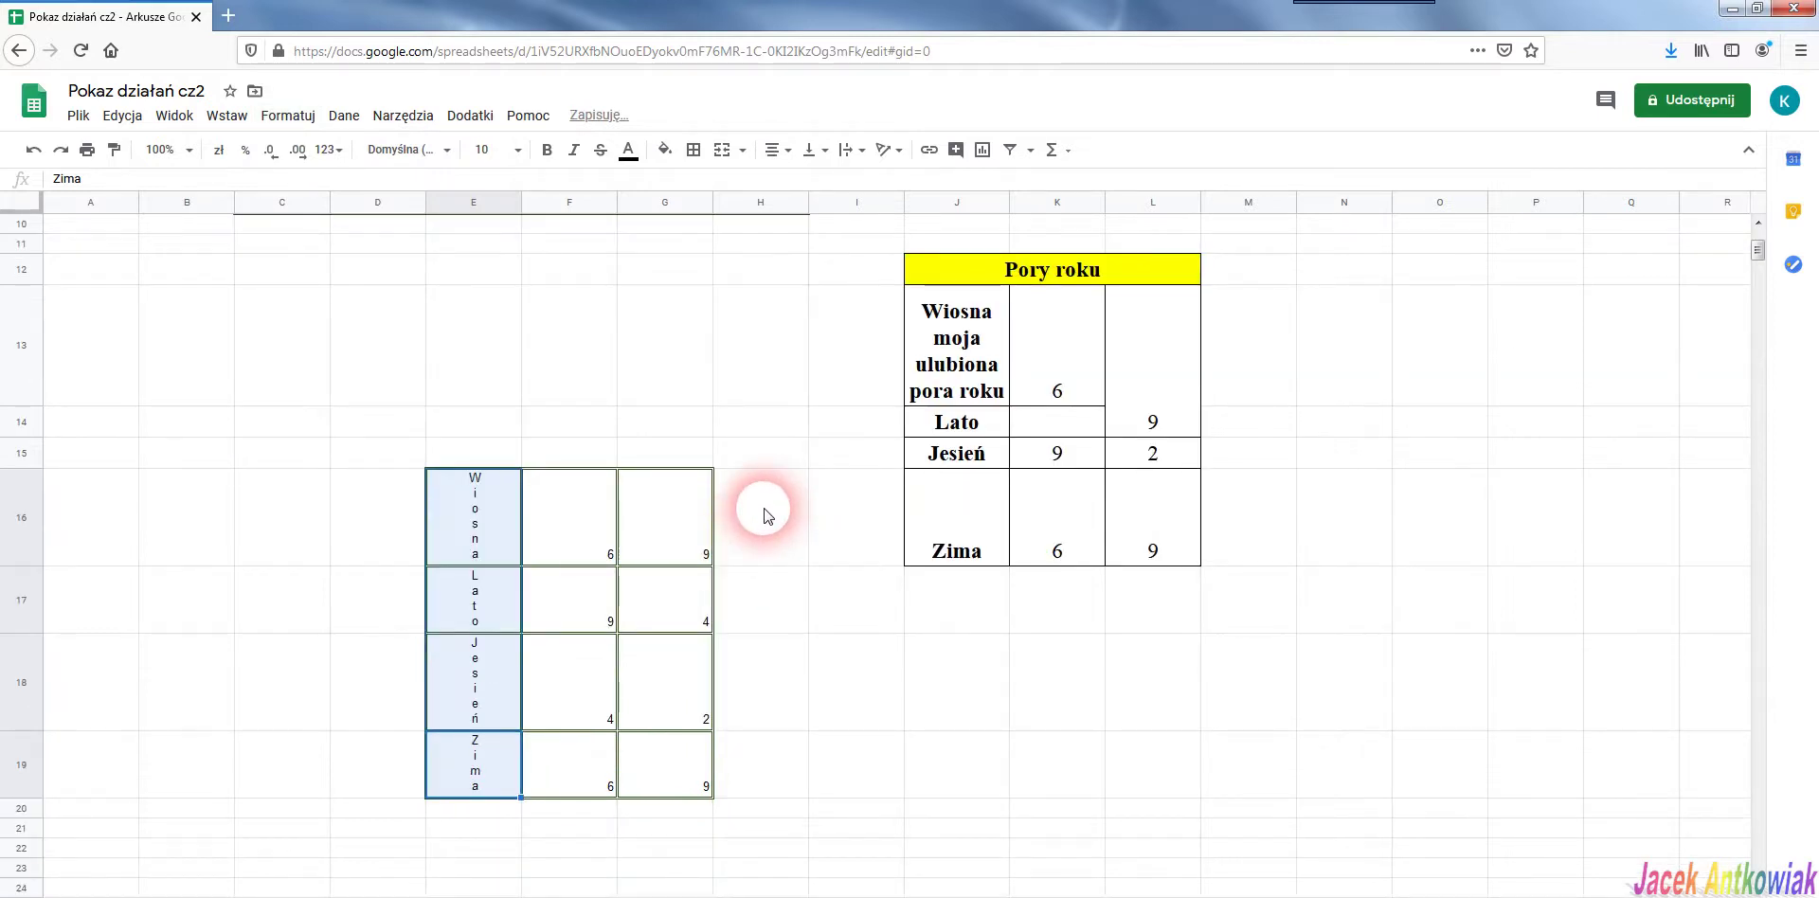
pyautogui.scroll(1, 767, 517)
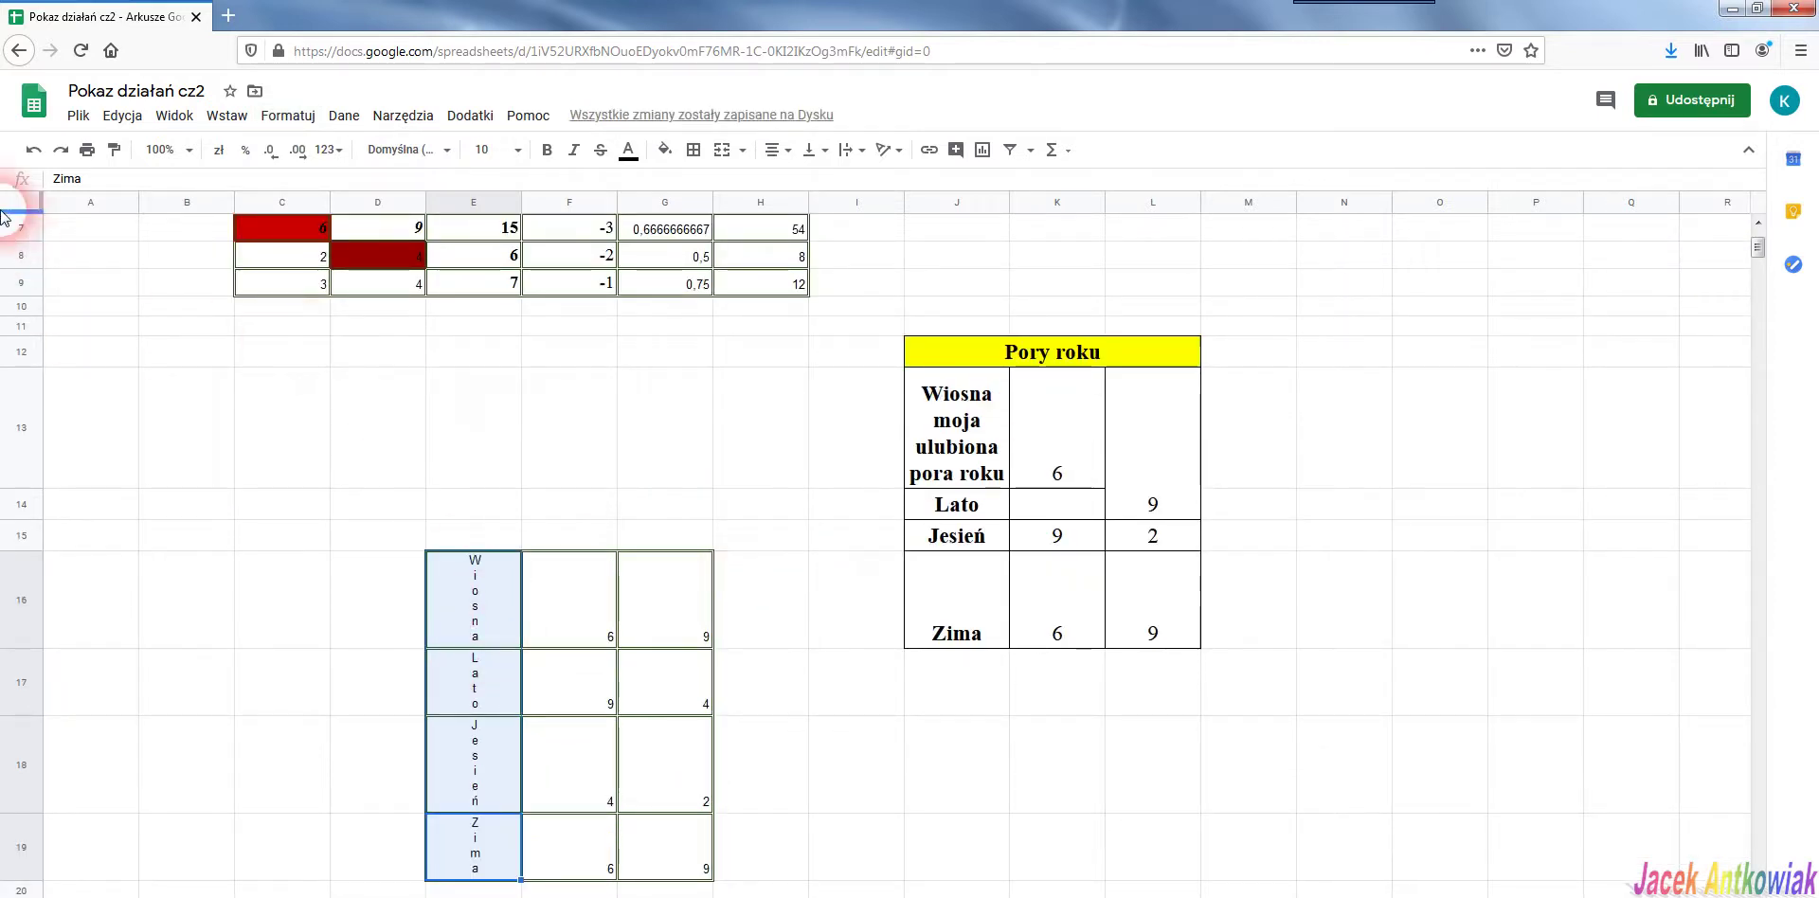
pyautogui.click(33, 150)
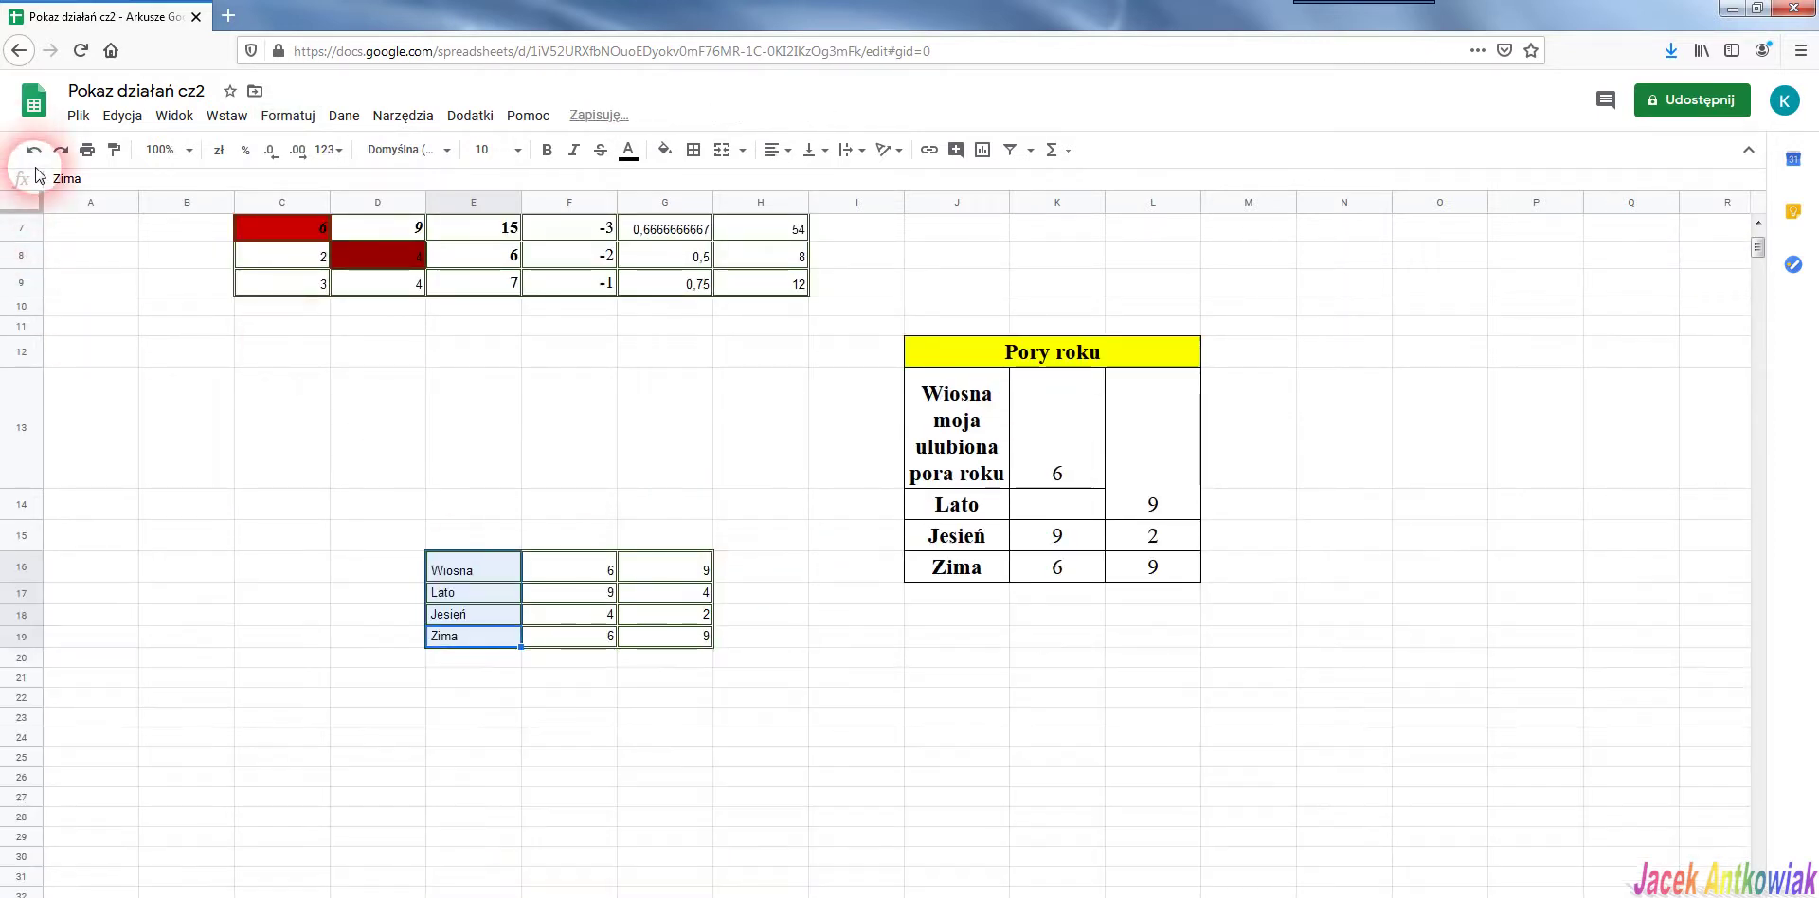
# Try the rotate-up text option on the season names in E16:E19 and undo it
pyautogui.click(304, 118)
pyautogui.moveTo(327, 521)
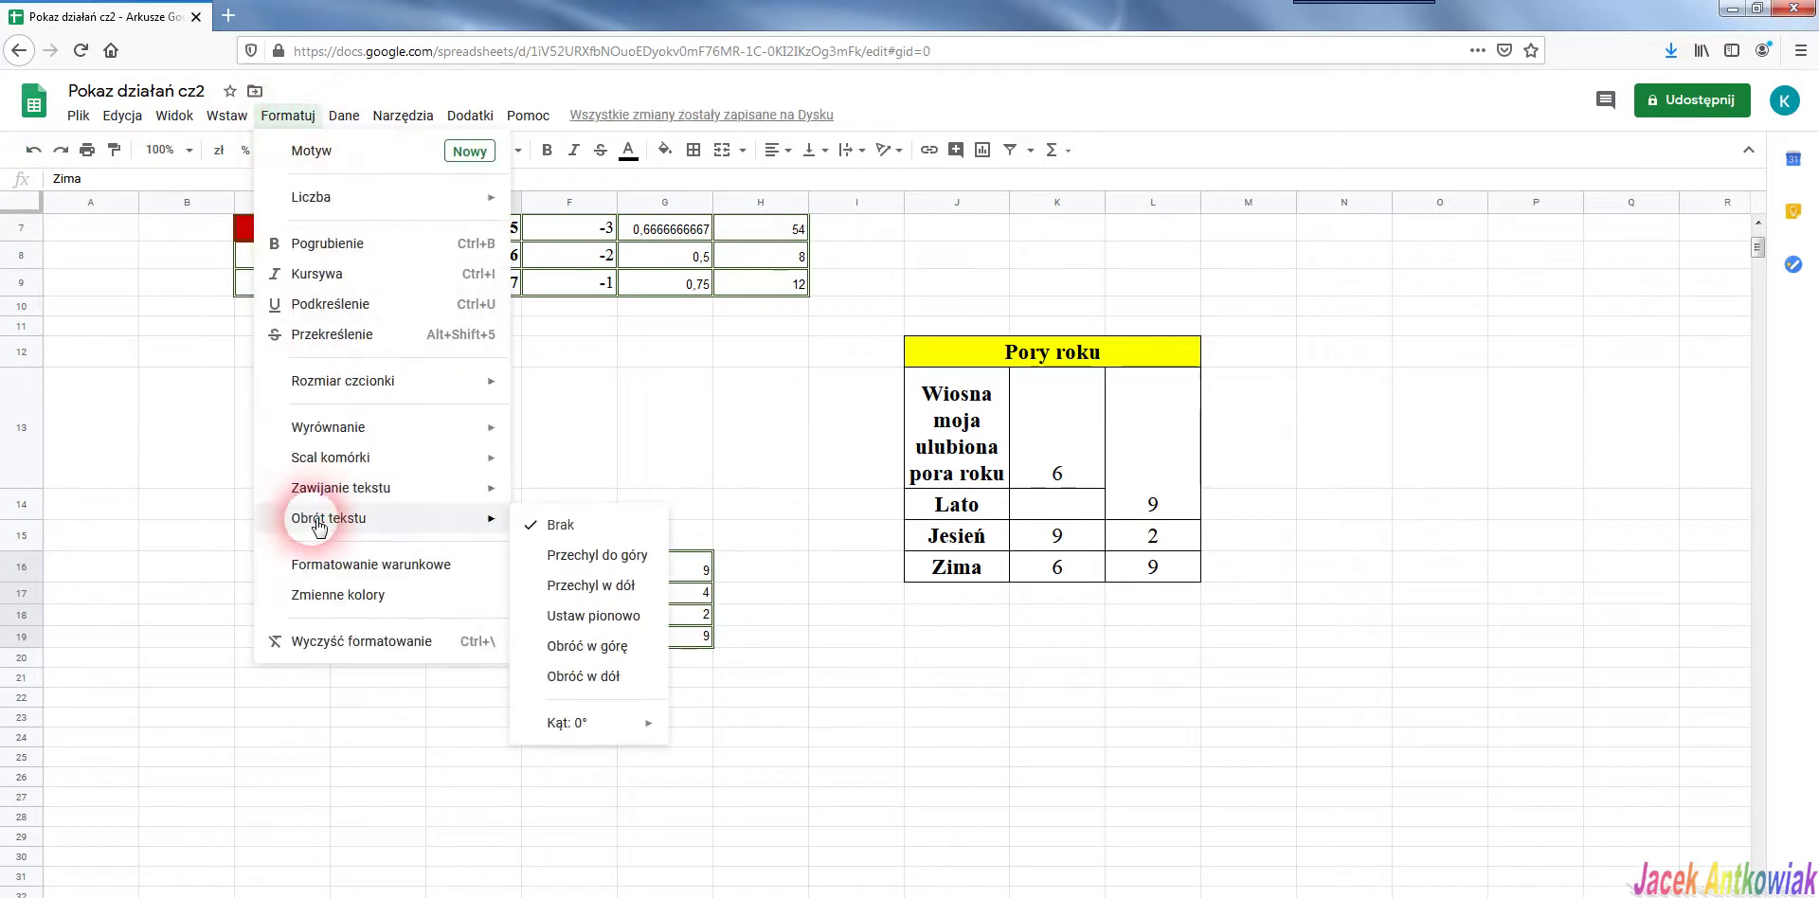
pyautogui.click(625, 655)
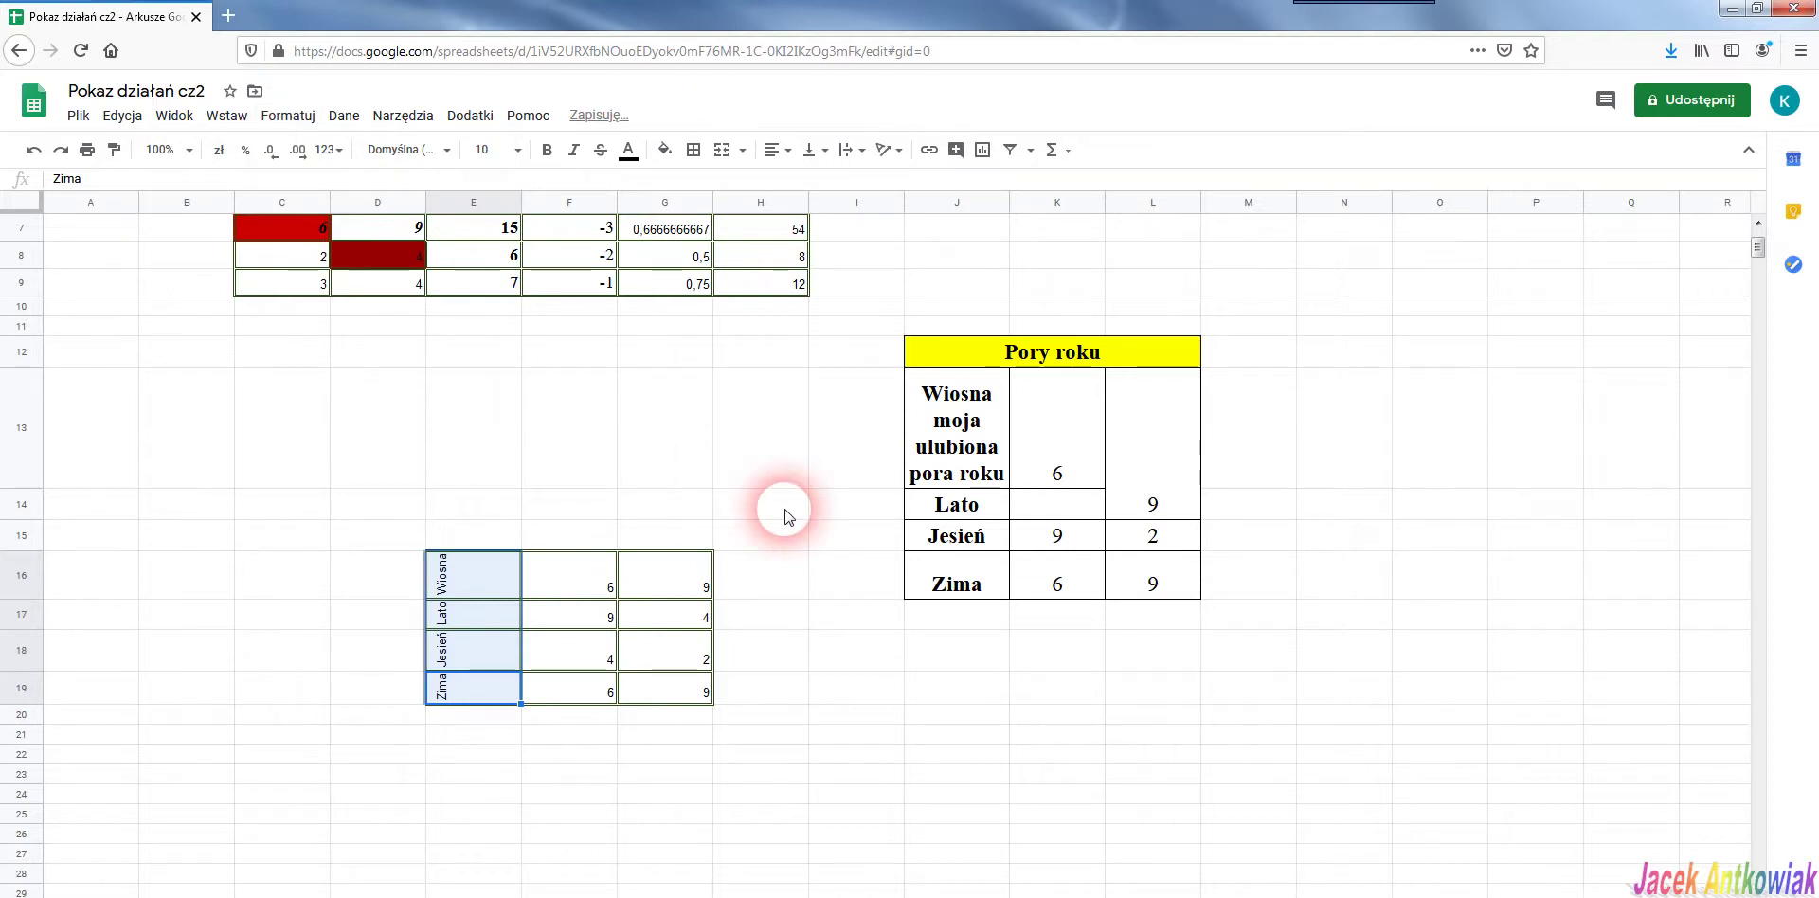
pyautogui.click(33, 150)
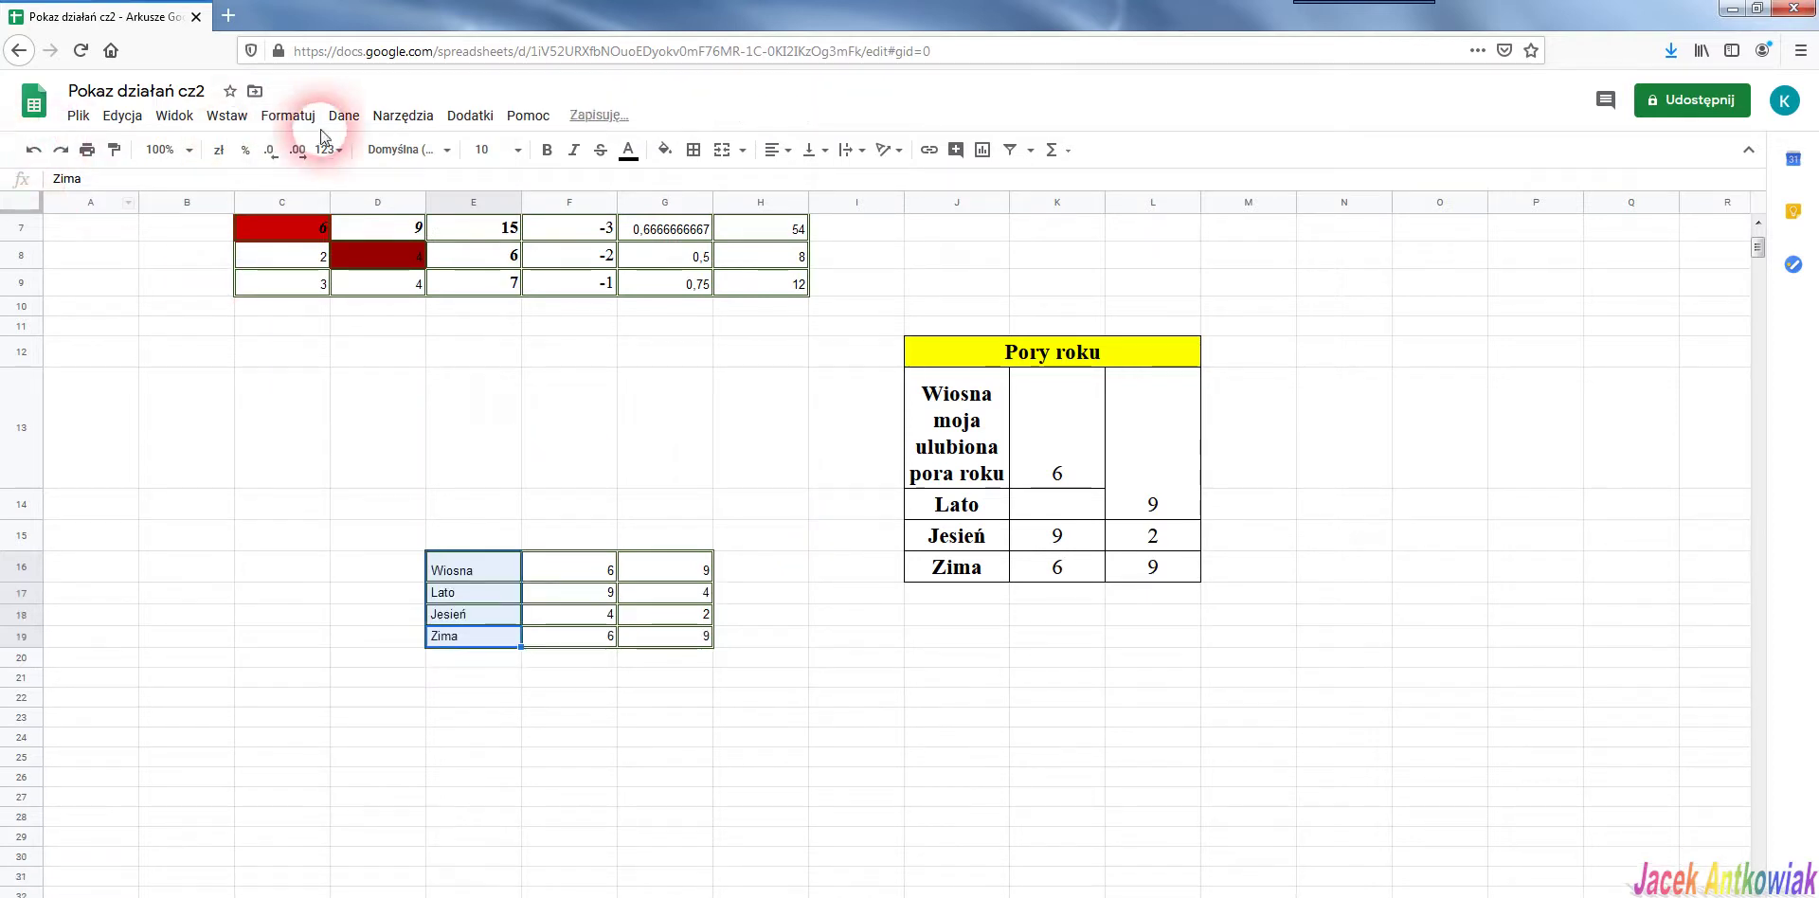
# Try the rotate-down text option on the season names in E16:E19 and undo it
pyautogui.click(287, 114)
pyautogui.moveTo(358, 528)
pyautogui.click(583, 676)
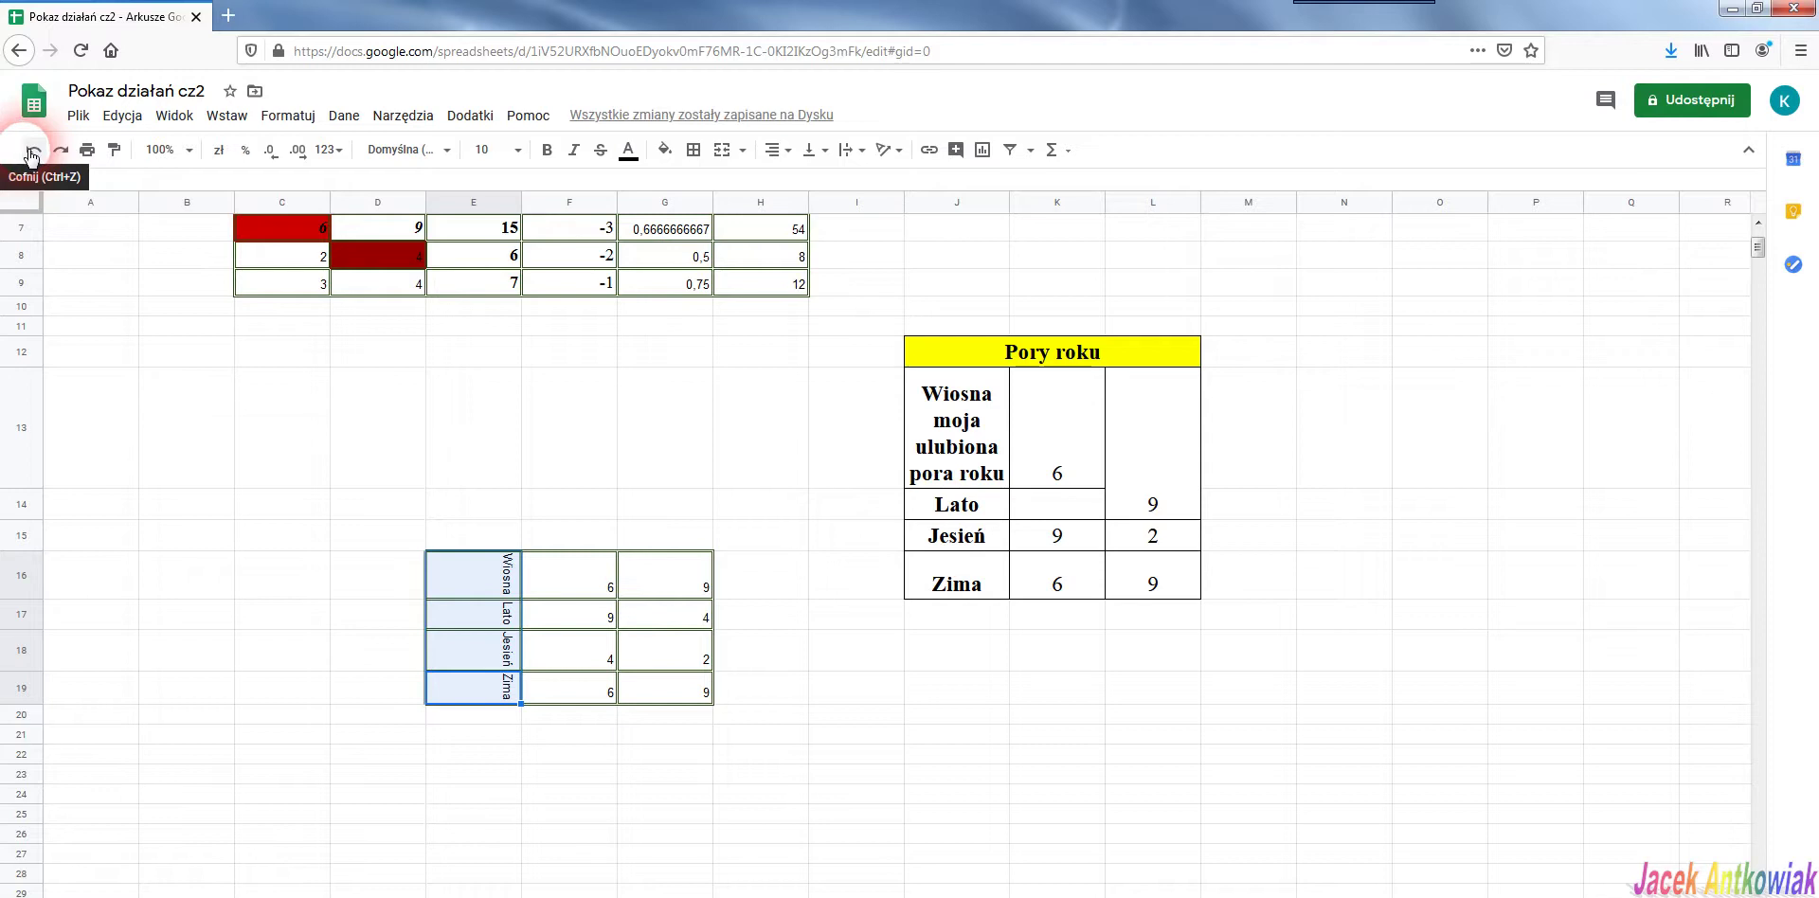
pyautogui.click(33, 152)
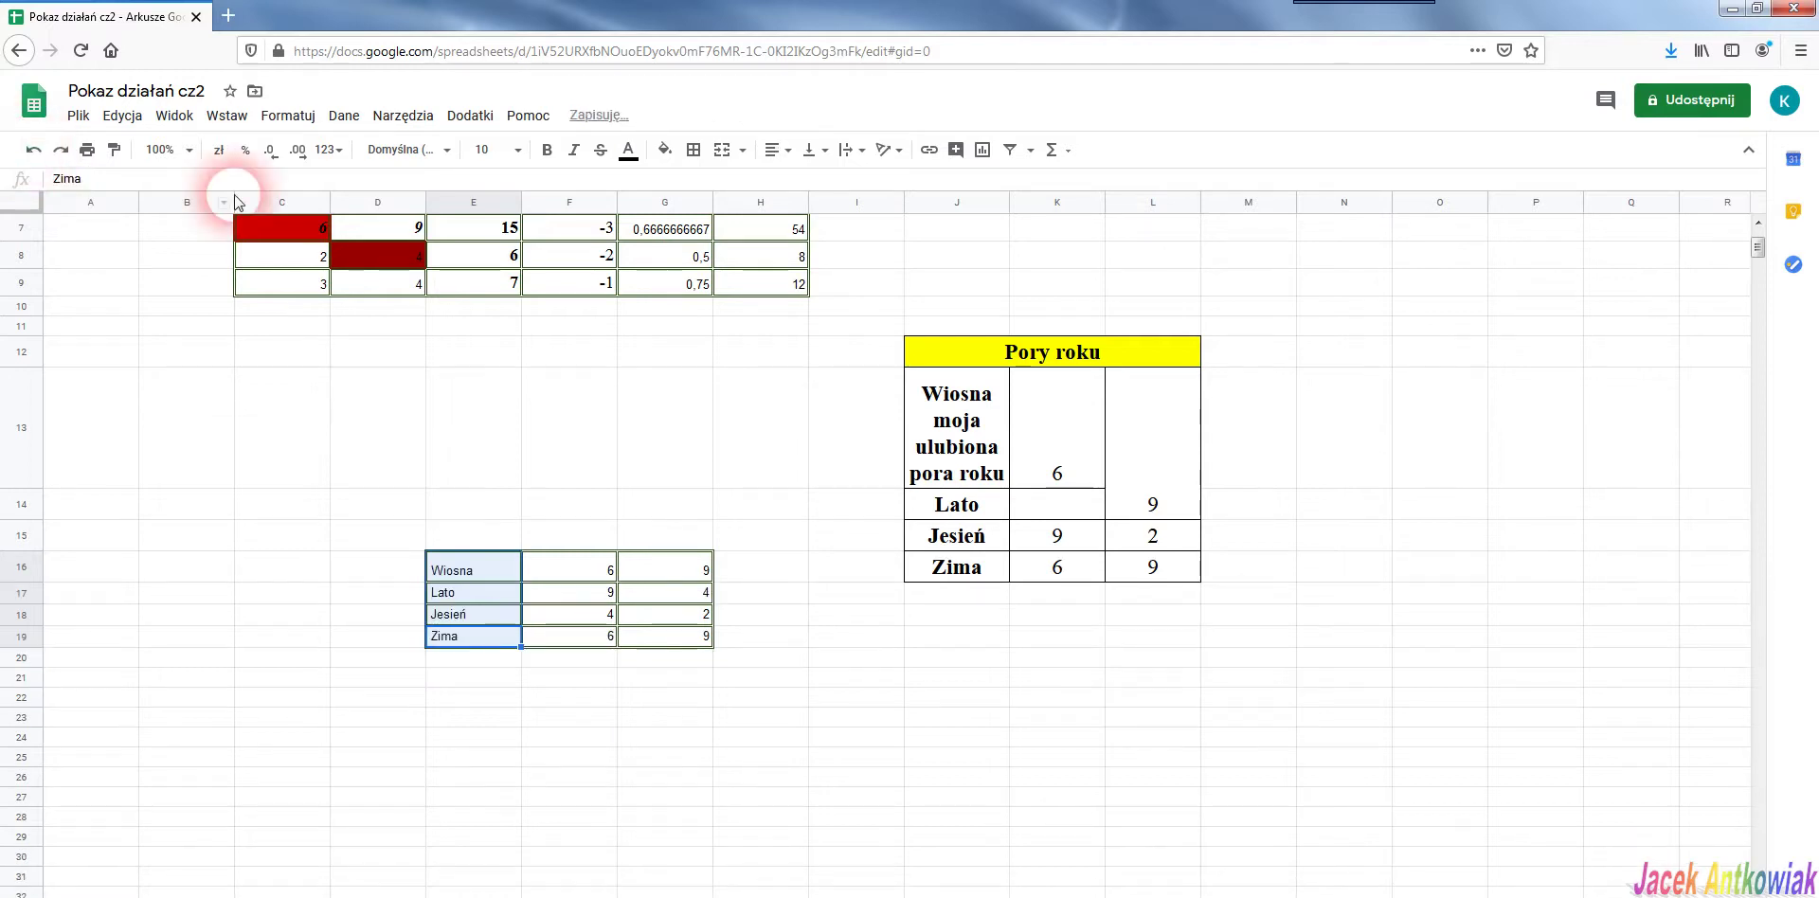
# Try custom text rotation angles of -75° and 75° on the season names in E16:E19, undoing each one
pyautogui.click(289, 119)
pyautogui.moveTo(489, 519)
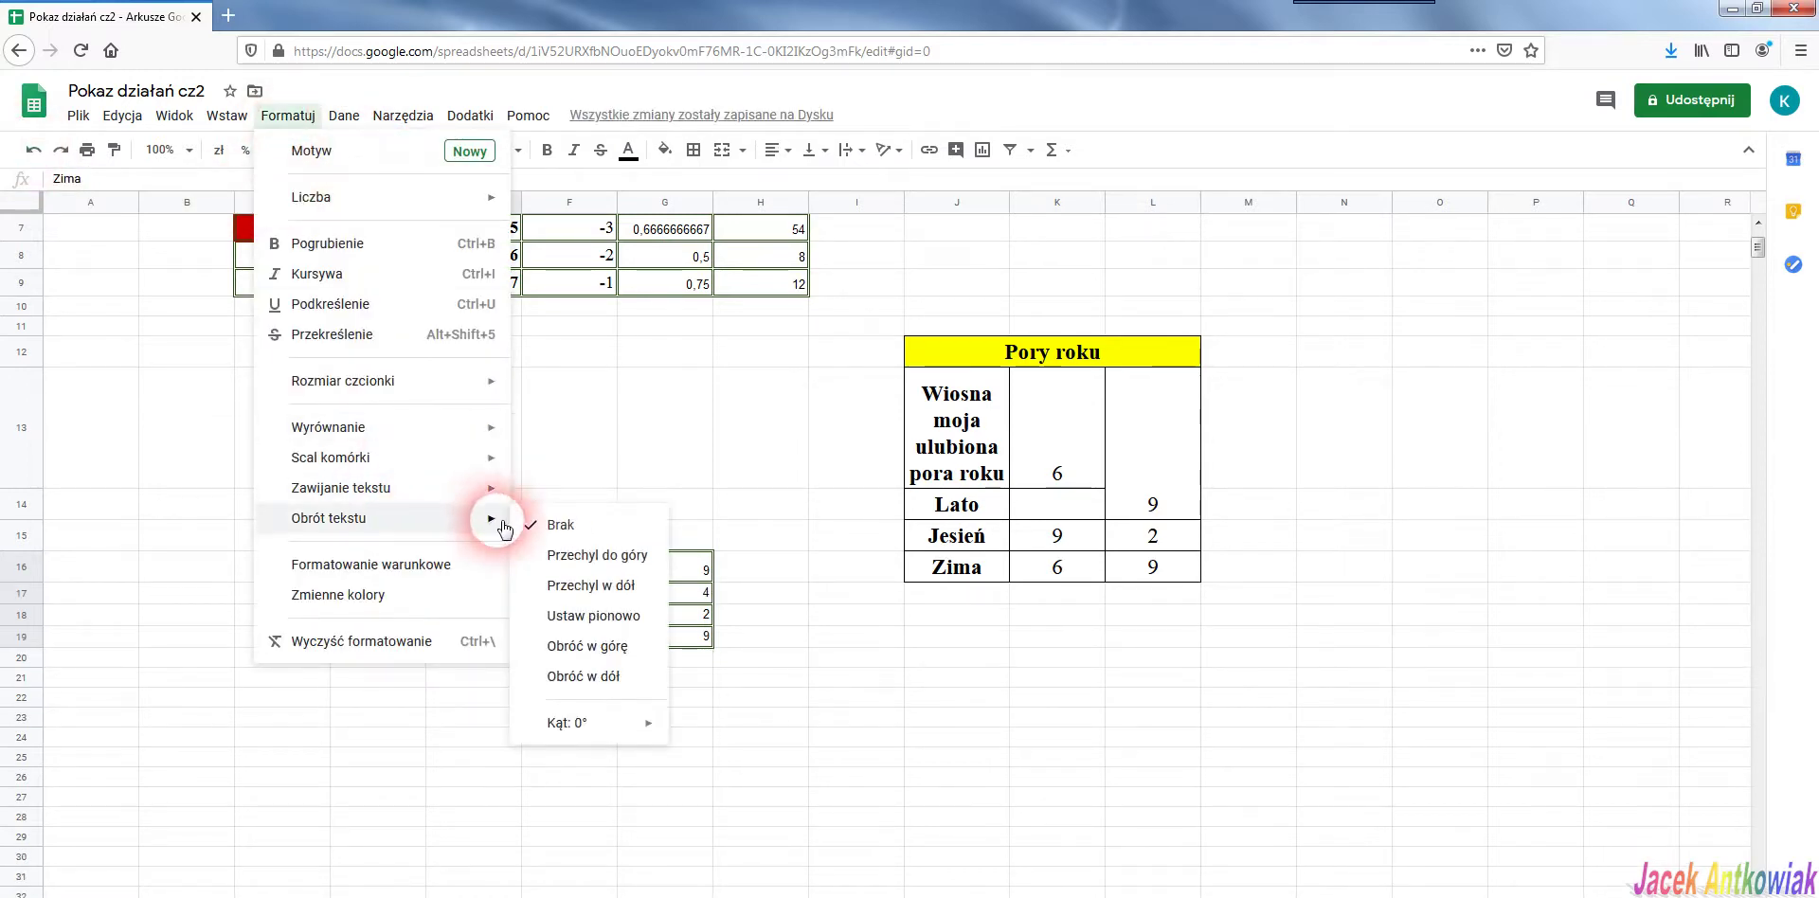
pyautogui.moveTo(629, 722)
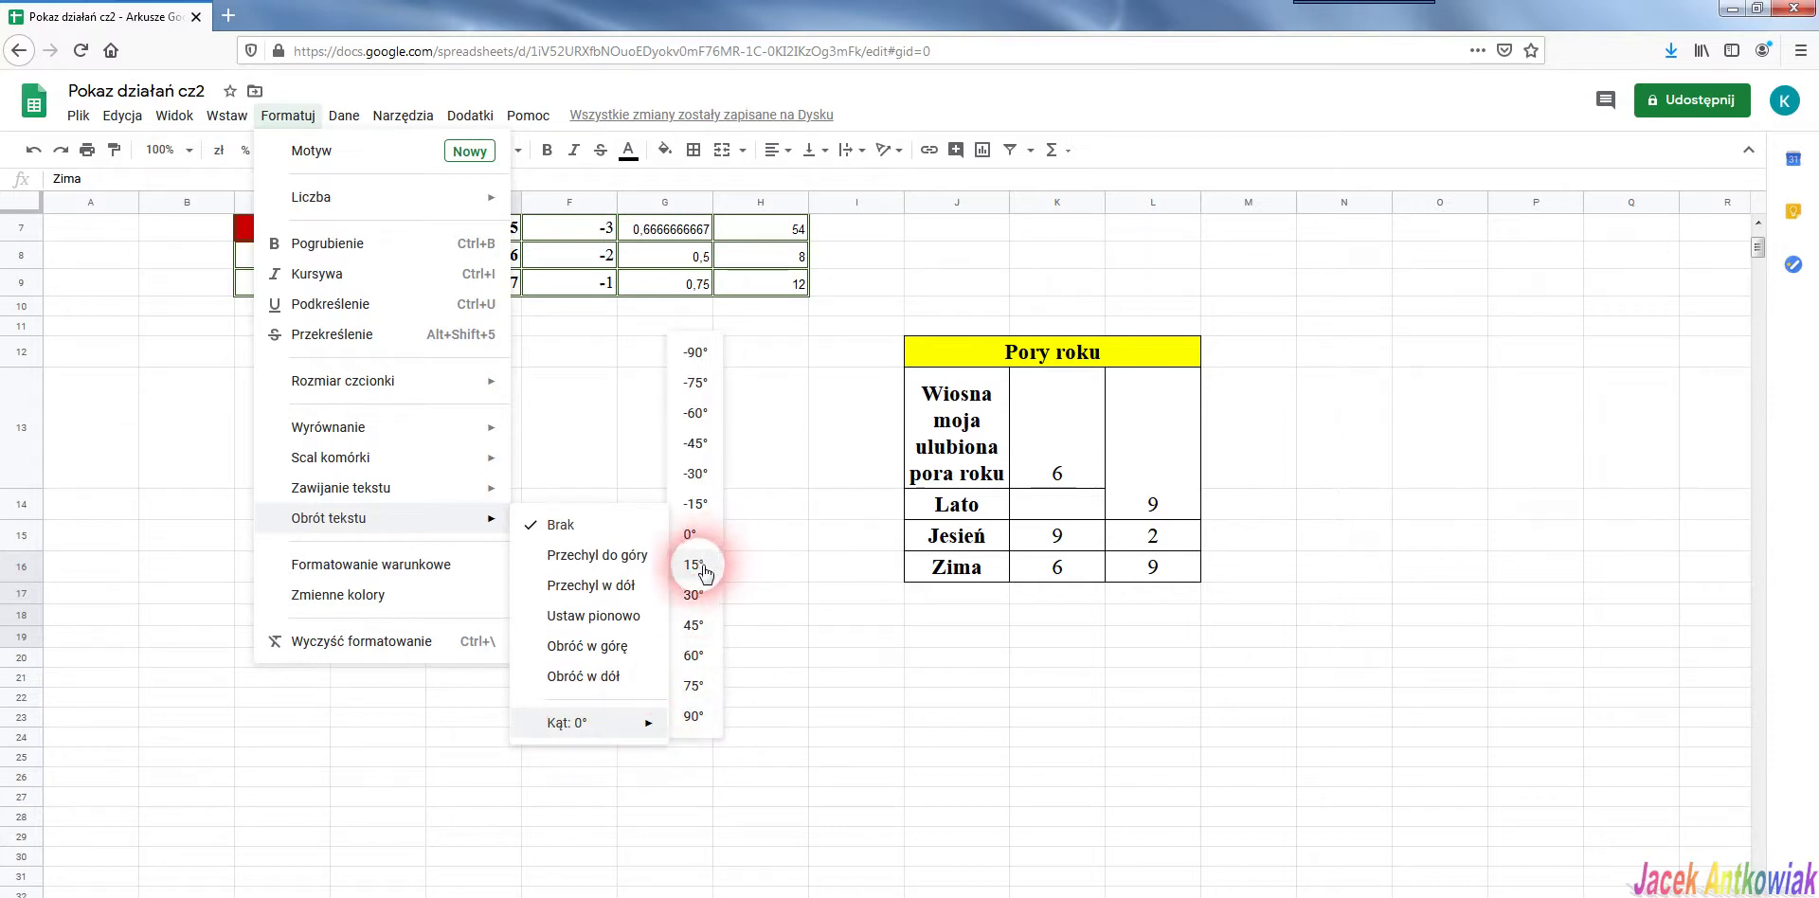
pyautogui.click(701, 382)
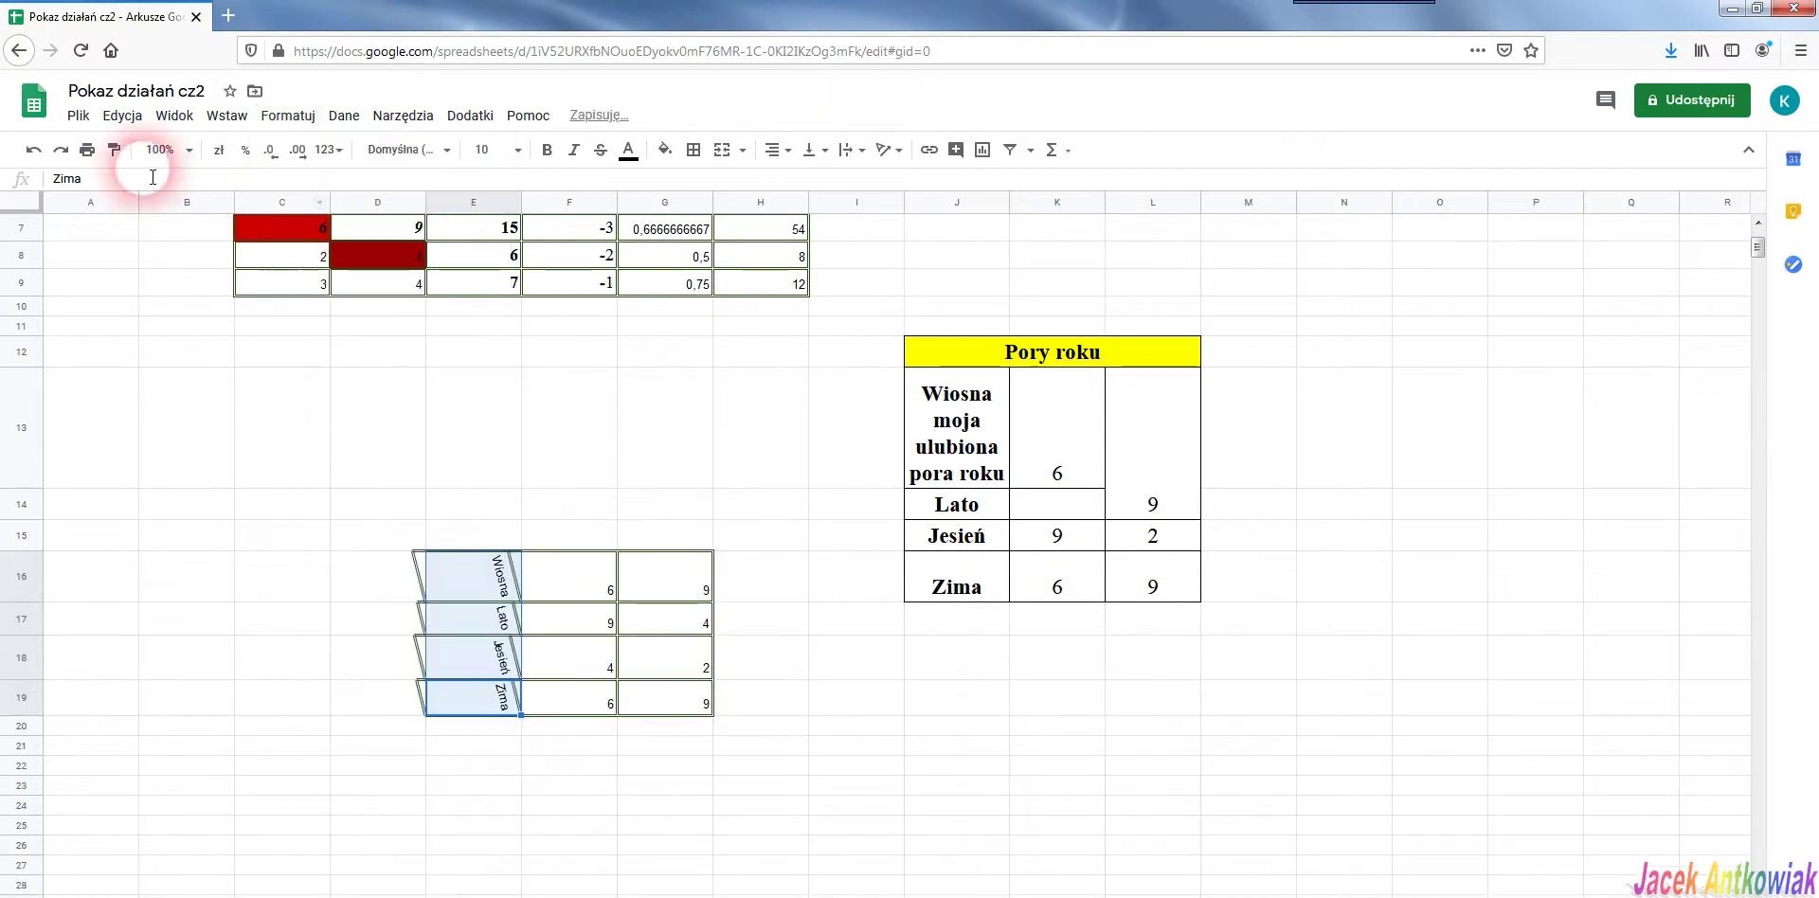
pyautogui.click(33, 150)
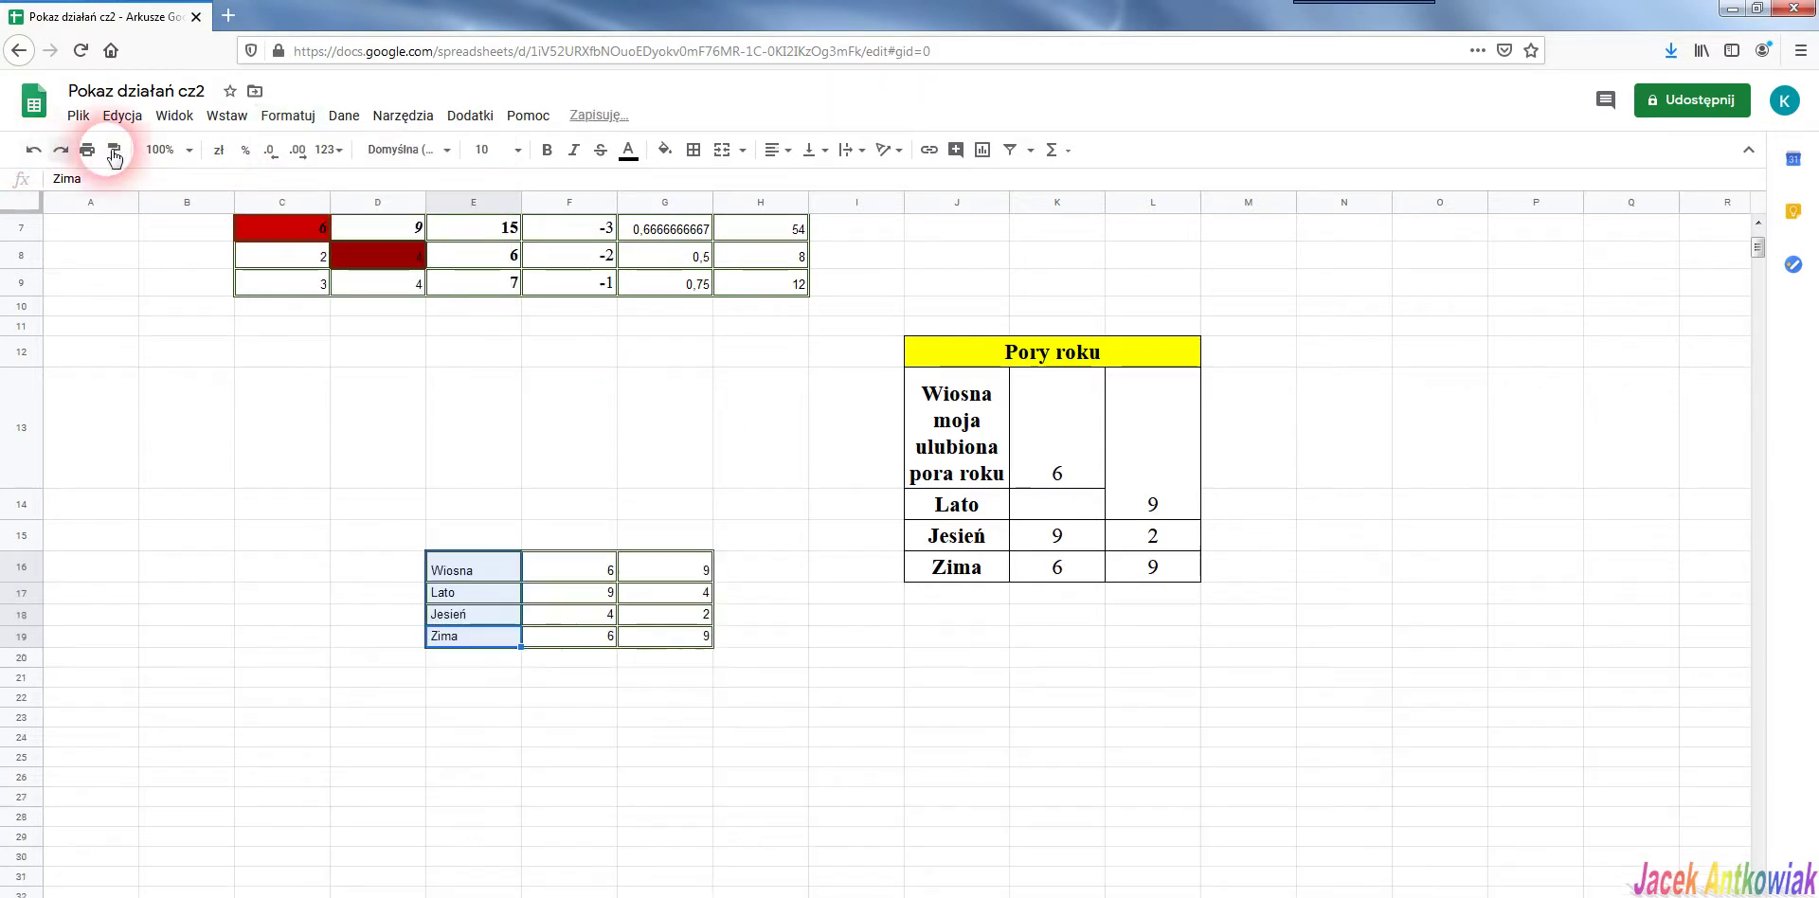
pyautogui.click(288, 115)
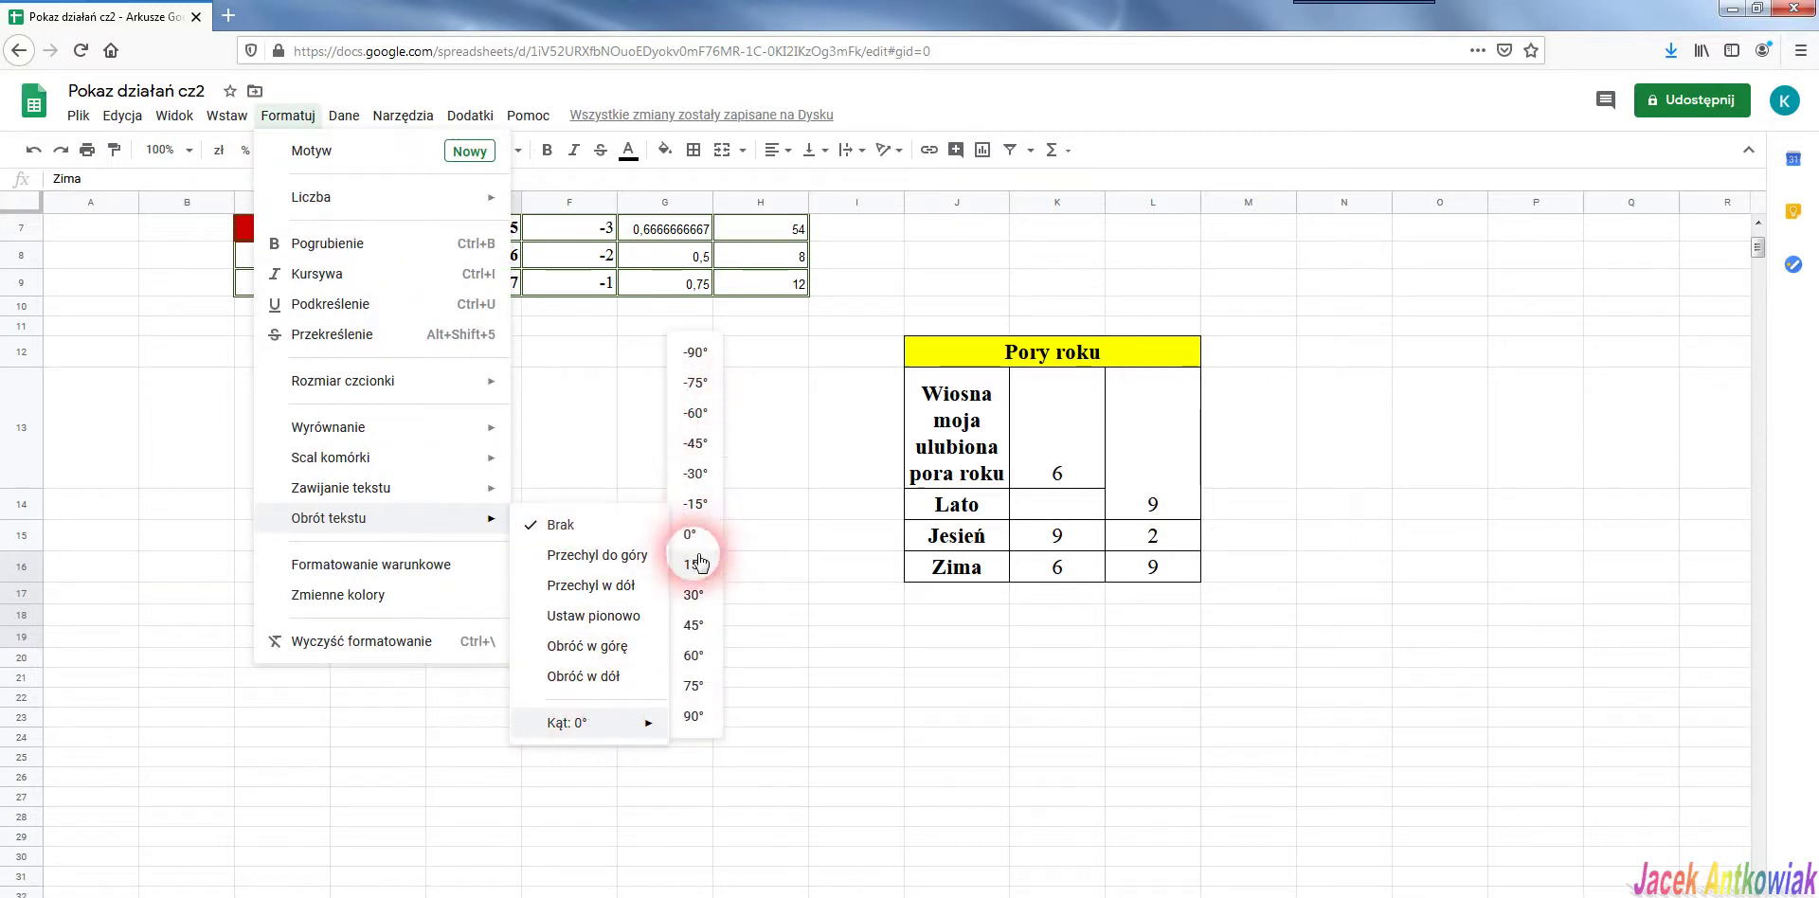
pyautogui.click(692, 690)
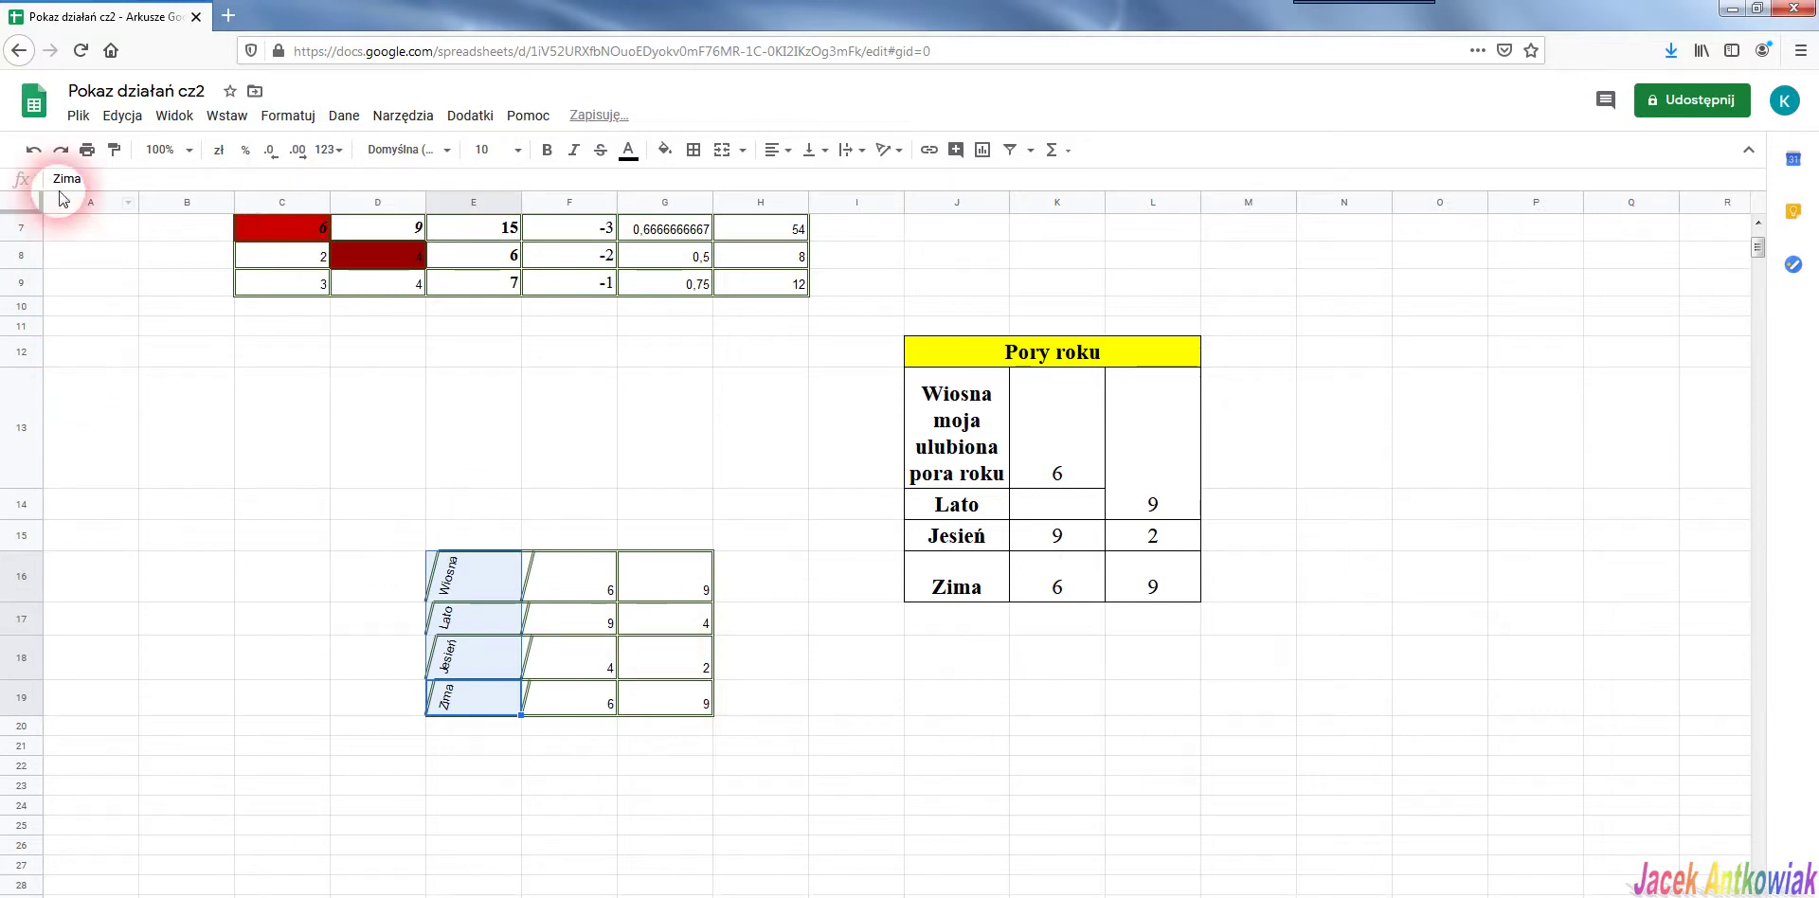
pyautogui.click(33, 149)
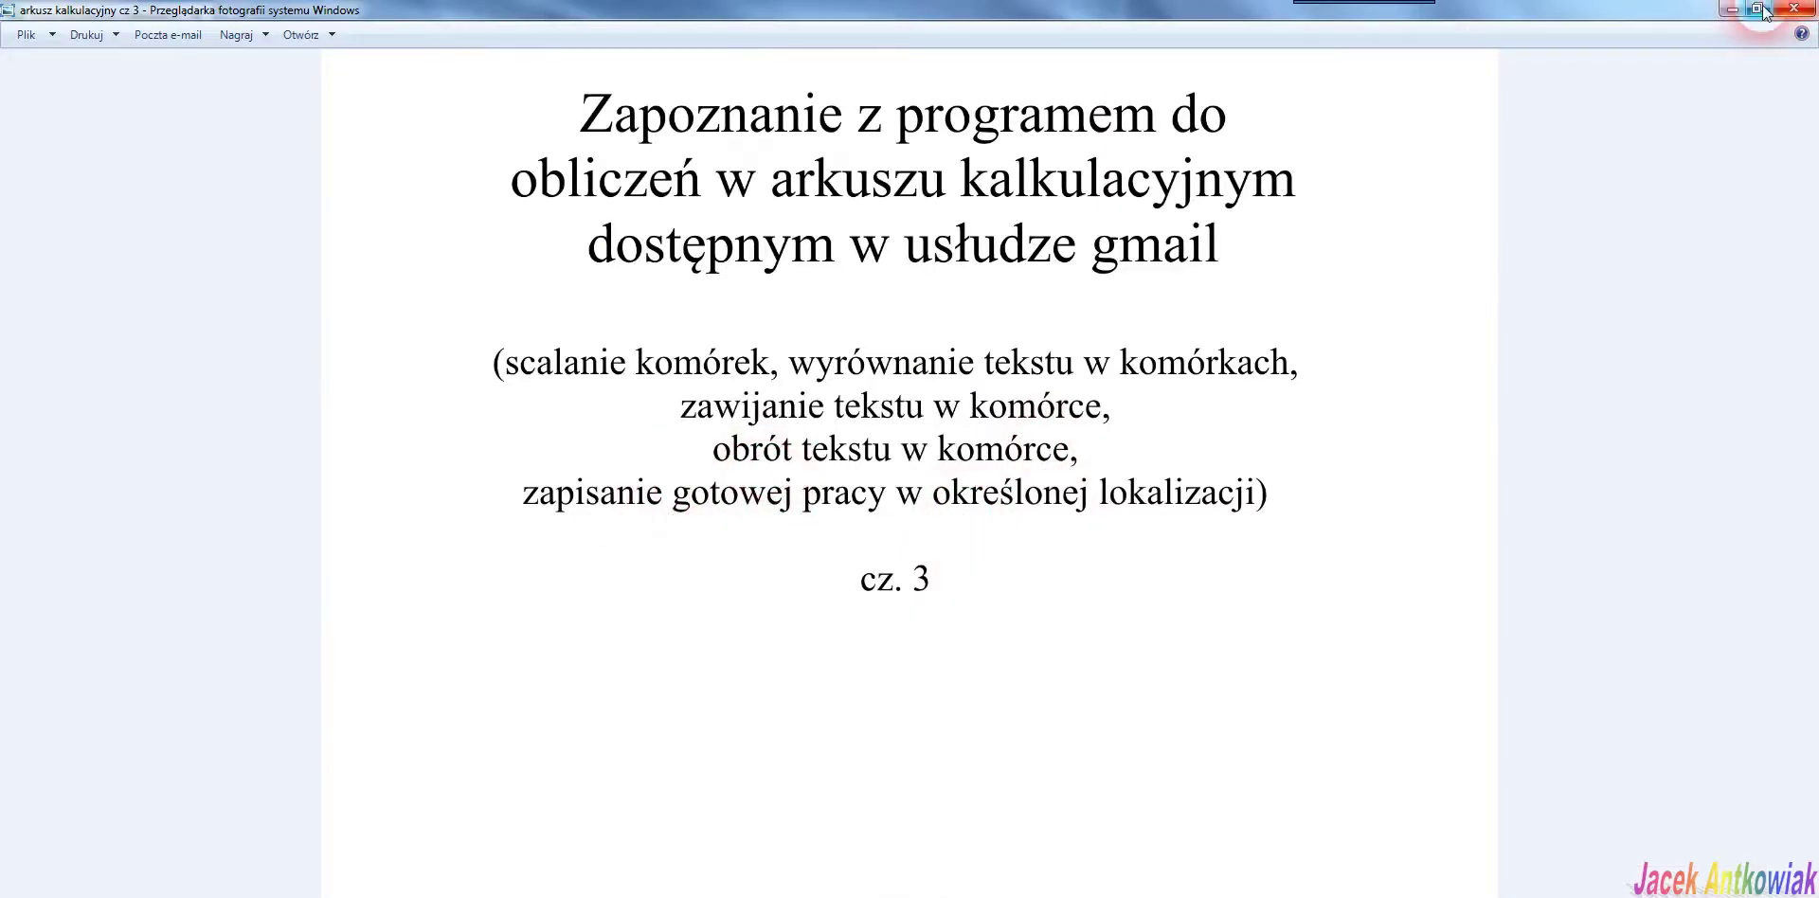
# Close the lesson title picture and return to the spreadsheet
pyautogui.click(1794, 9)
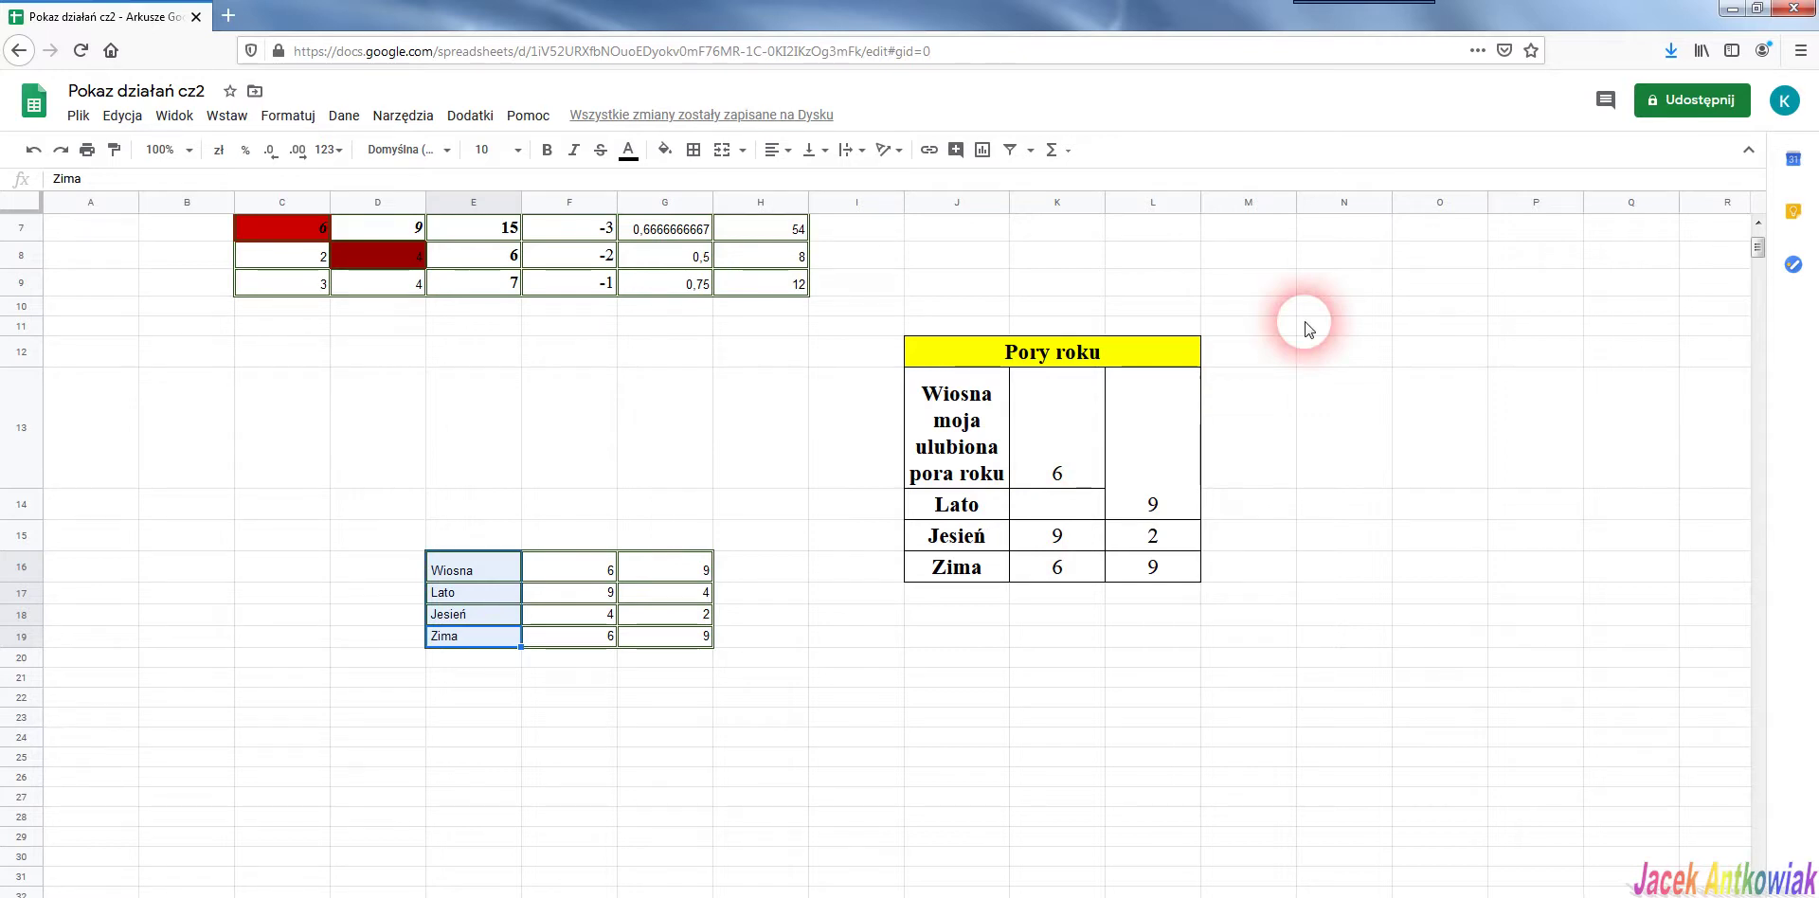
pyautogui.click(492, 538)
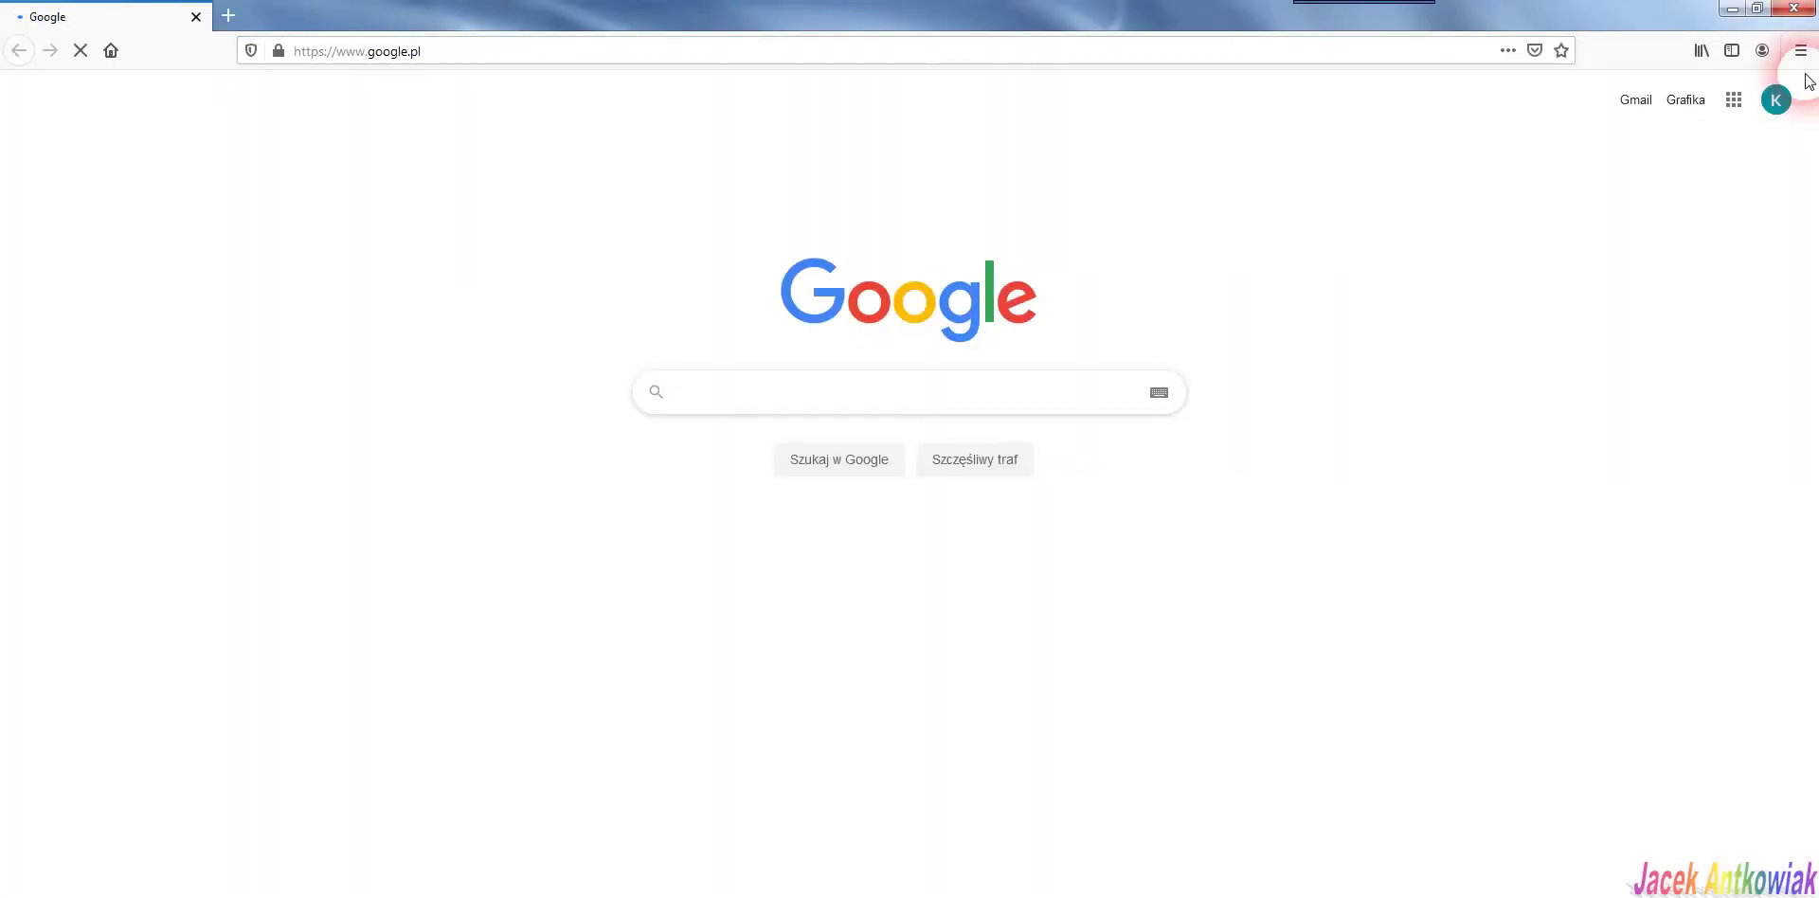
# Switch to Google Sheets from the Google apps list and open the spreadsheet "Pokaz działań cz2"
pyautogui.click(1800, 50)
pyautogui.click(1733, 92)
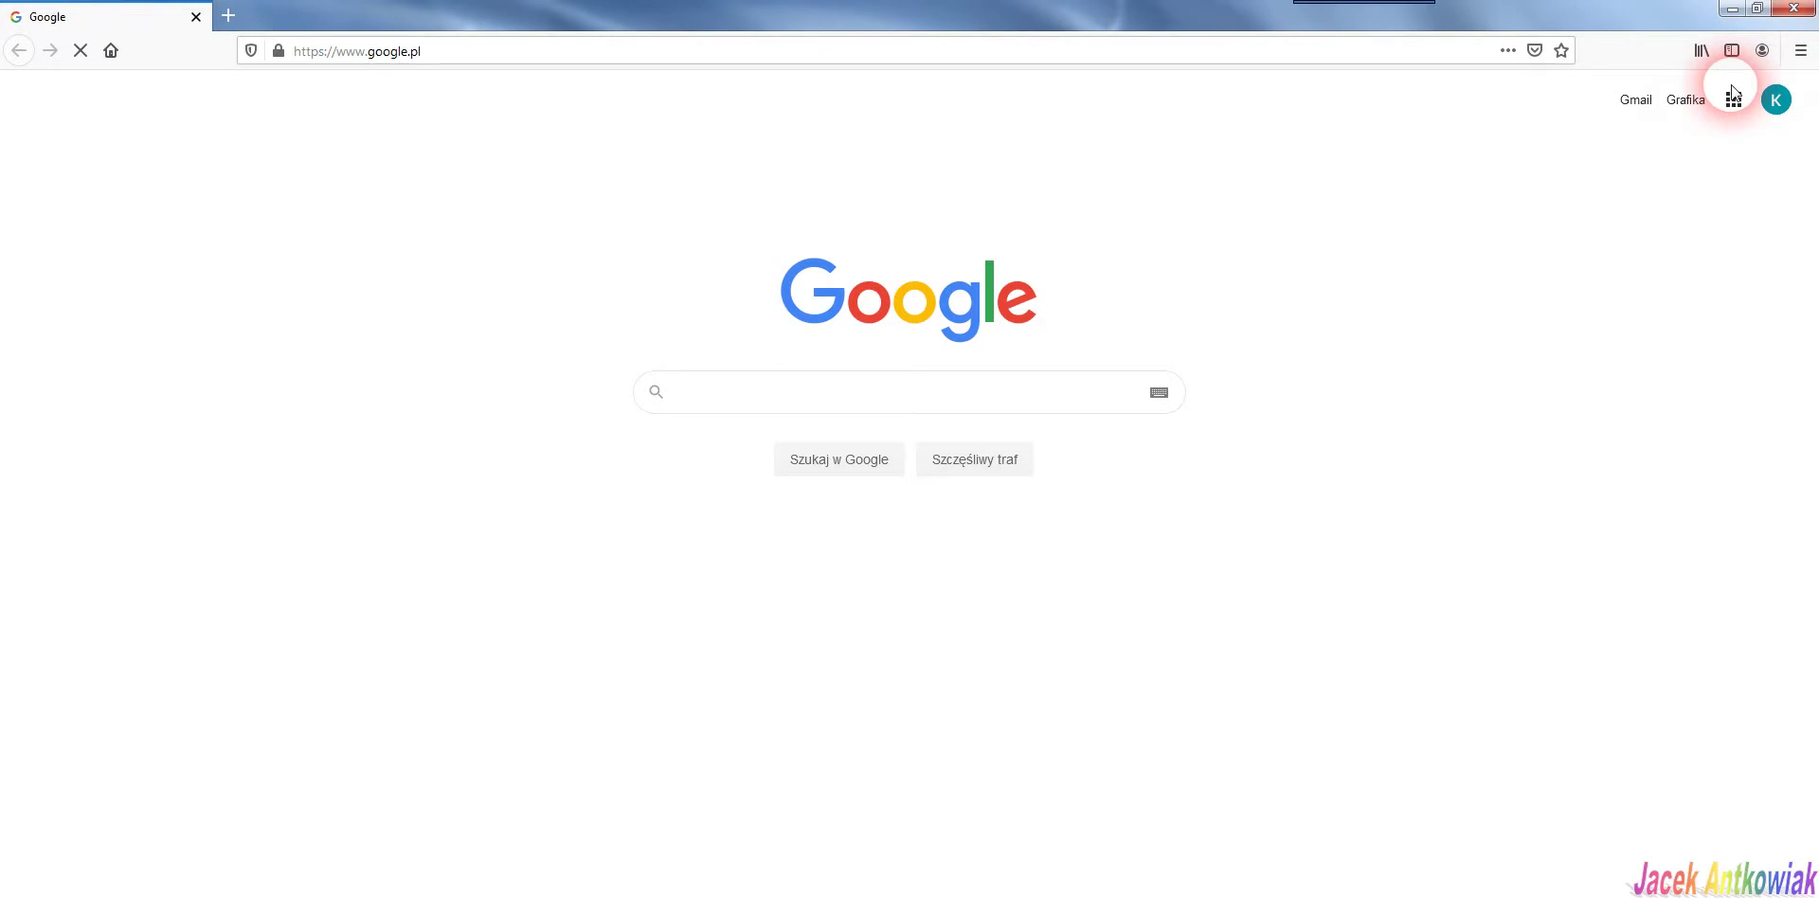
pyautogui.click(1733, 95)
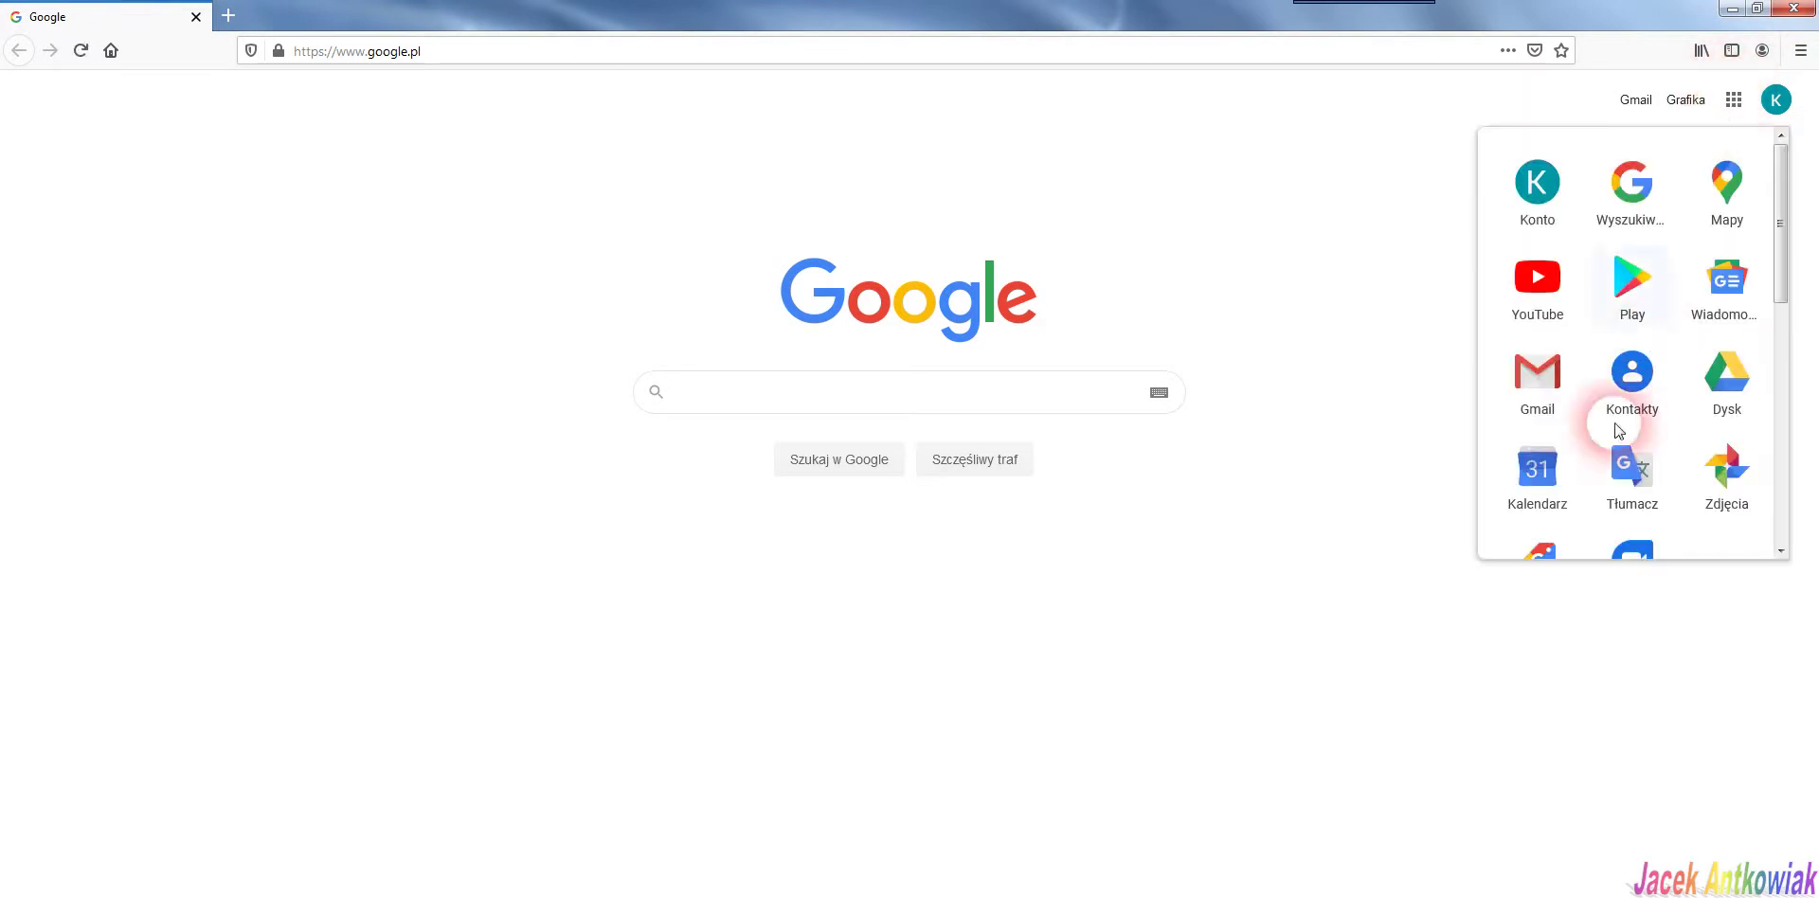
pyautogui.scroll(-3, 1630, 396)
pyautogui.click(1633, 379)
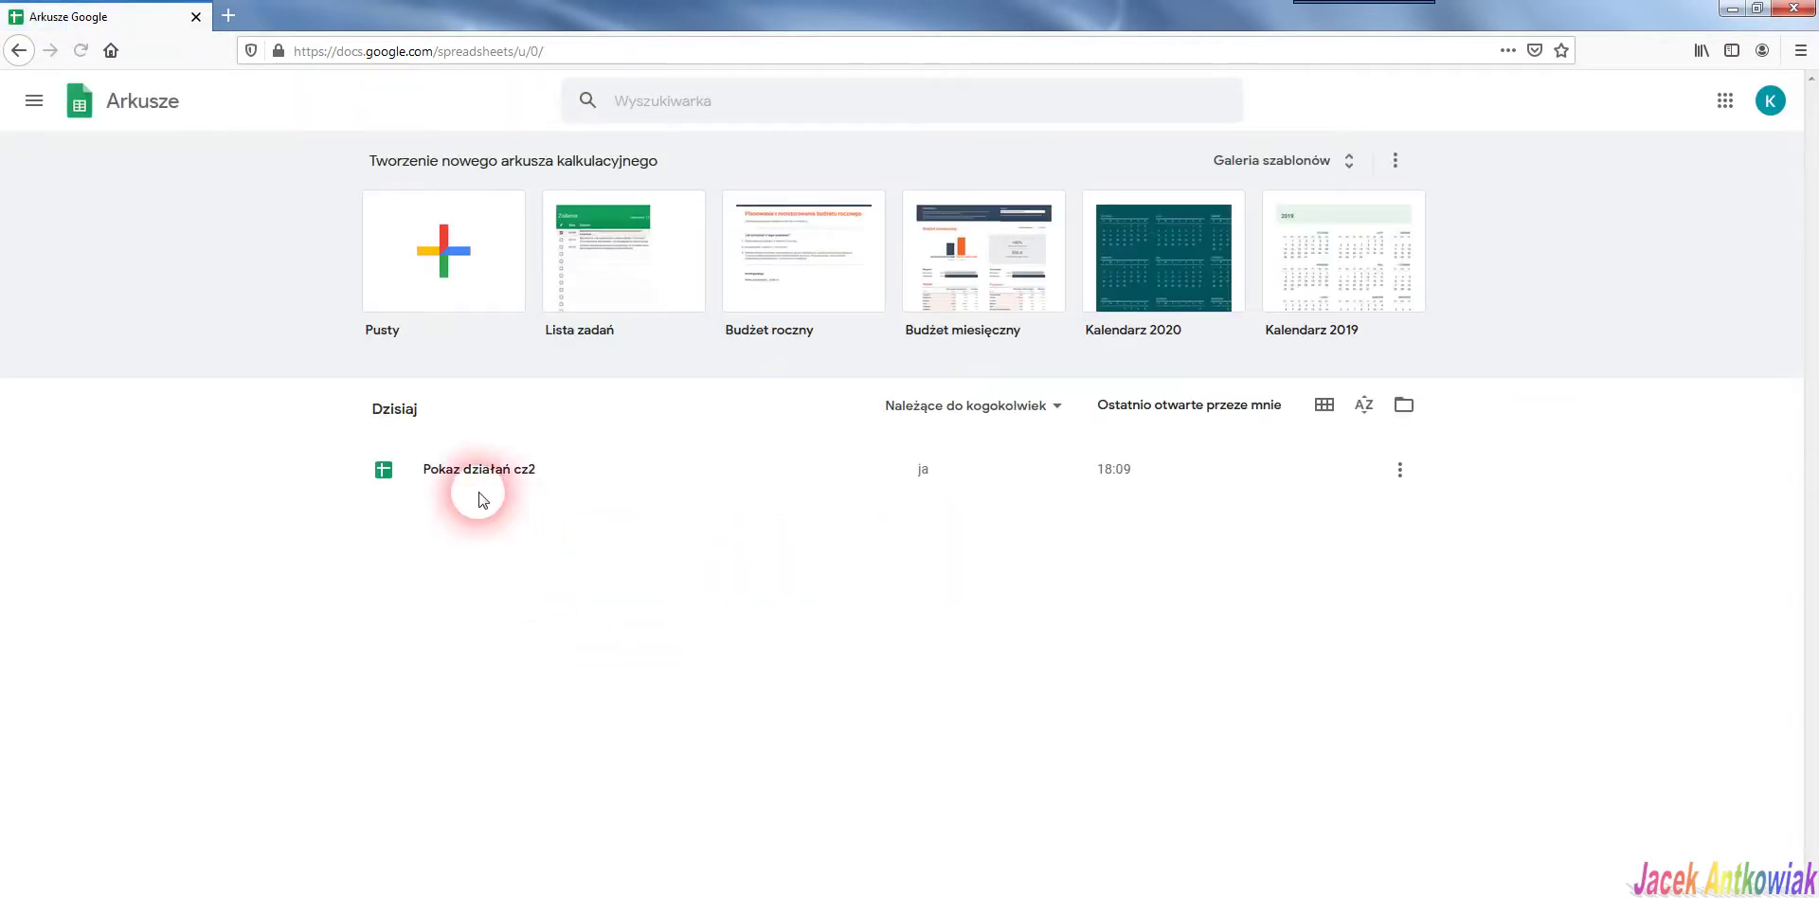
pyautogui.click(467, 471)
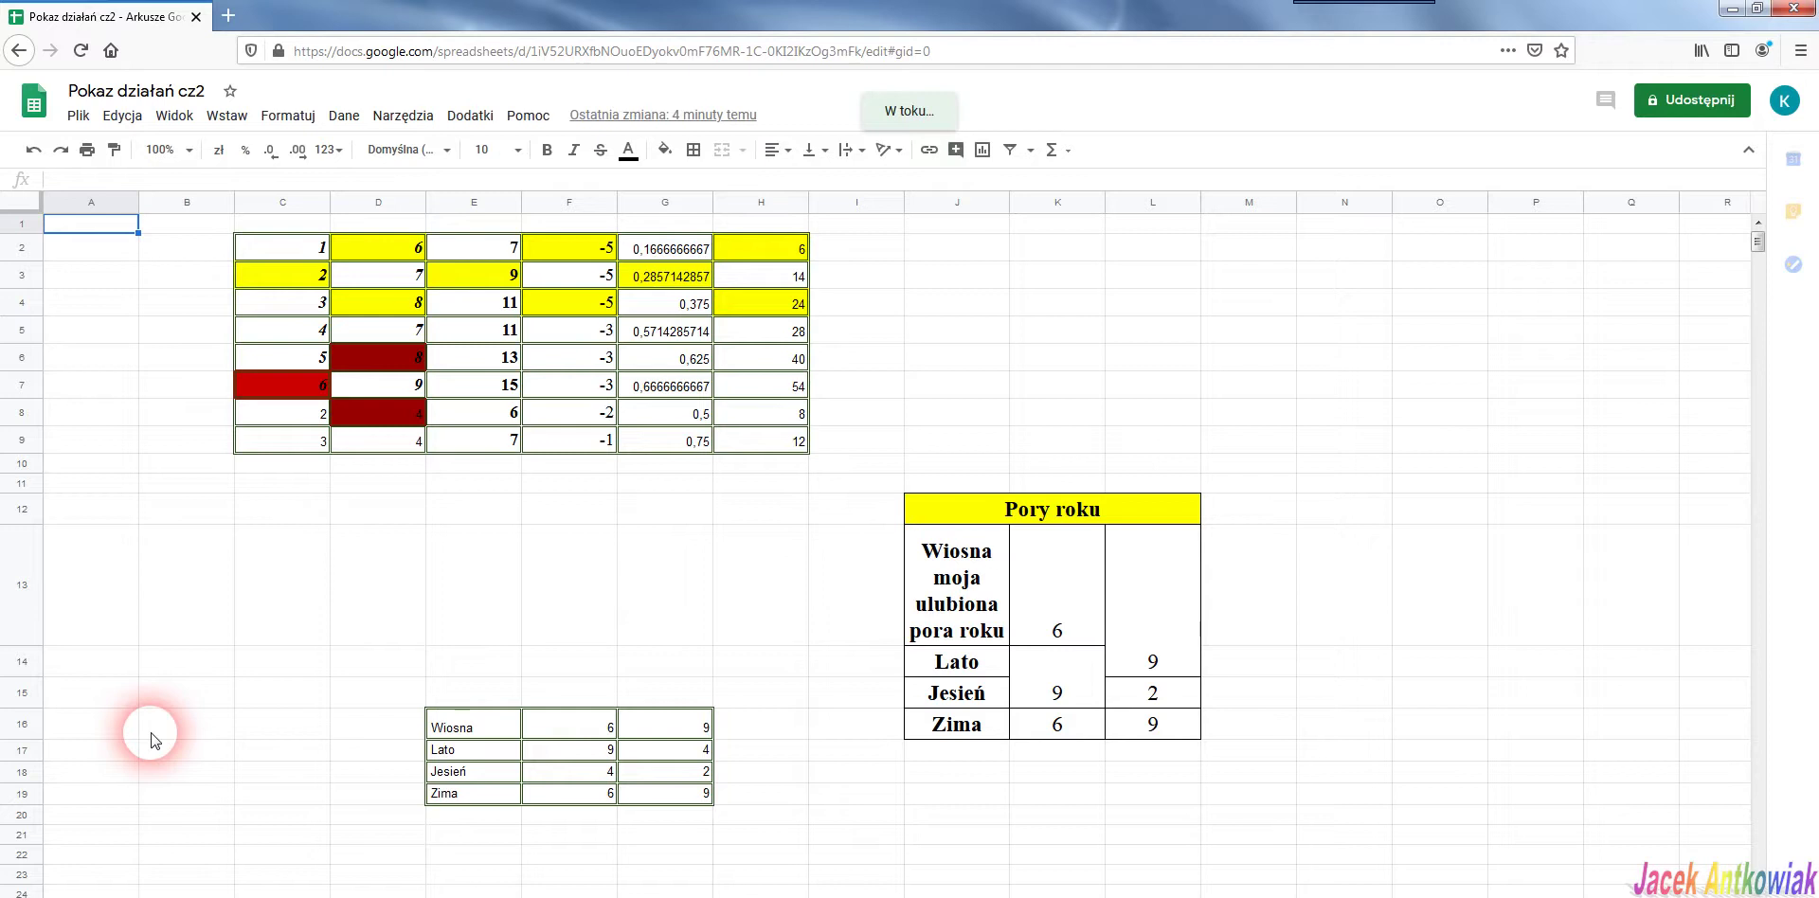
pyautogui.click(152, 739)
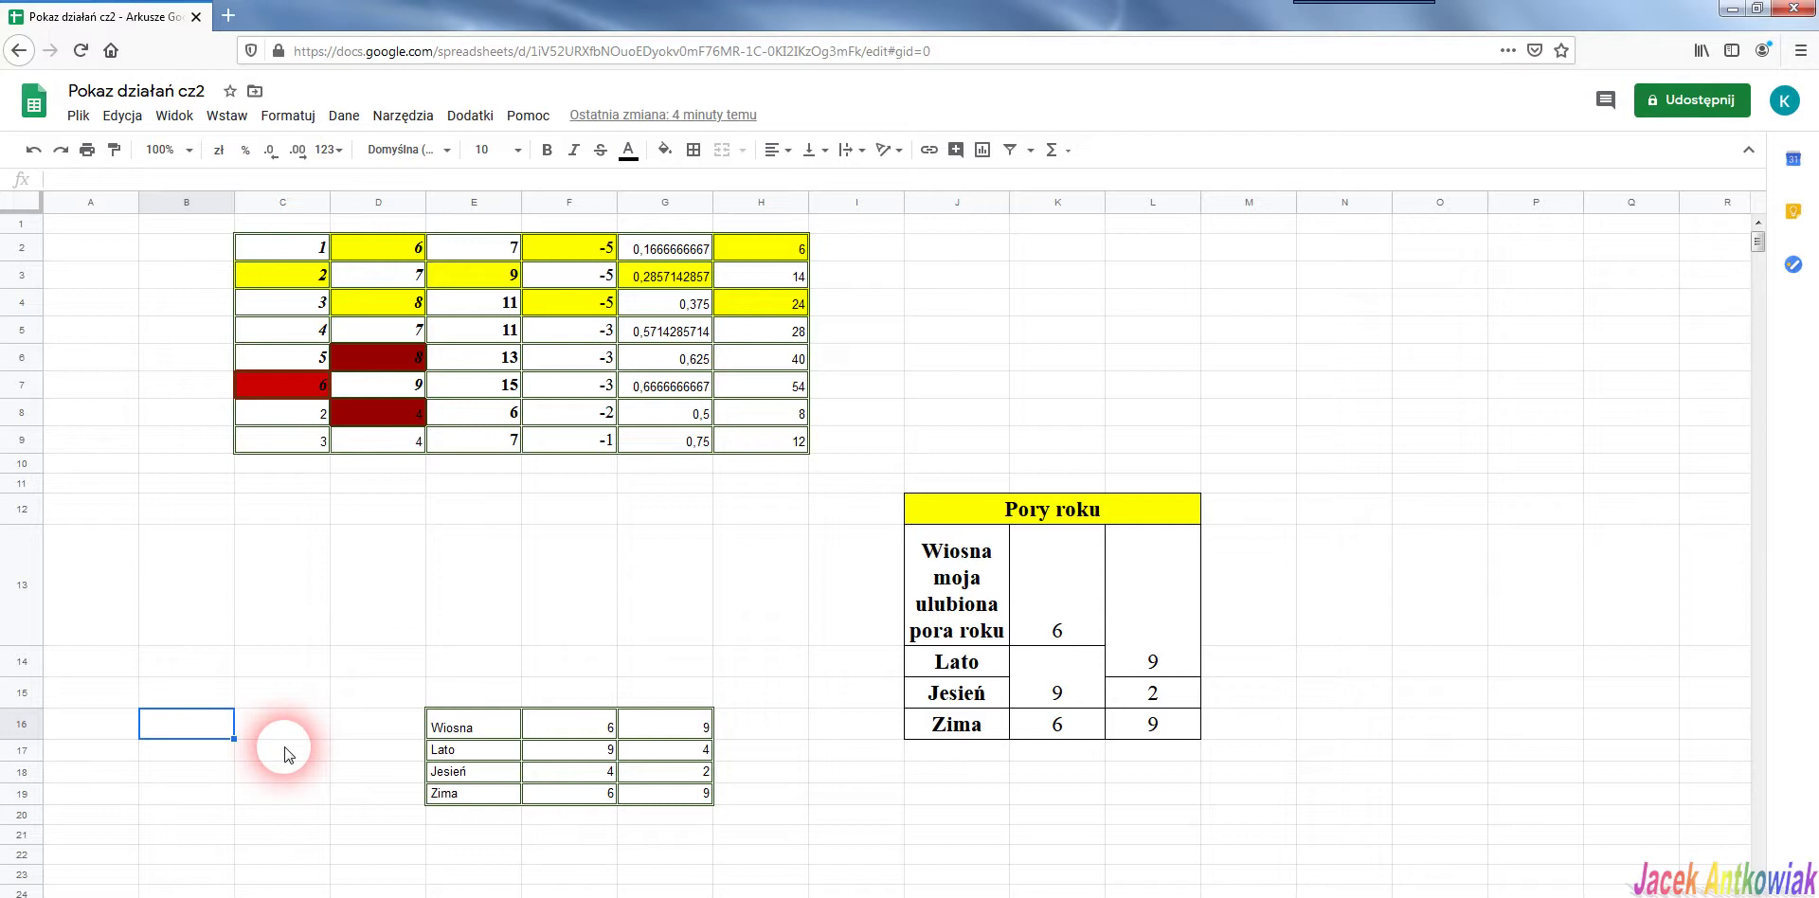
pyautogui.click(322, 595)
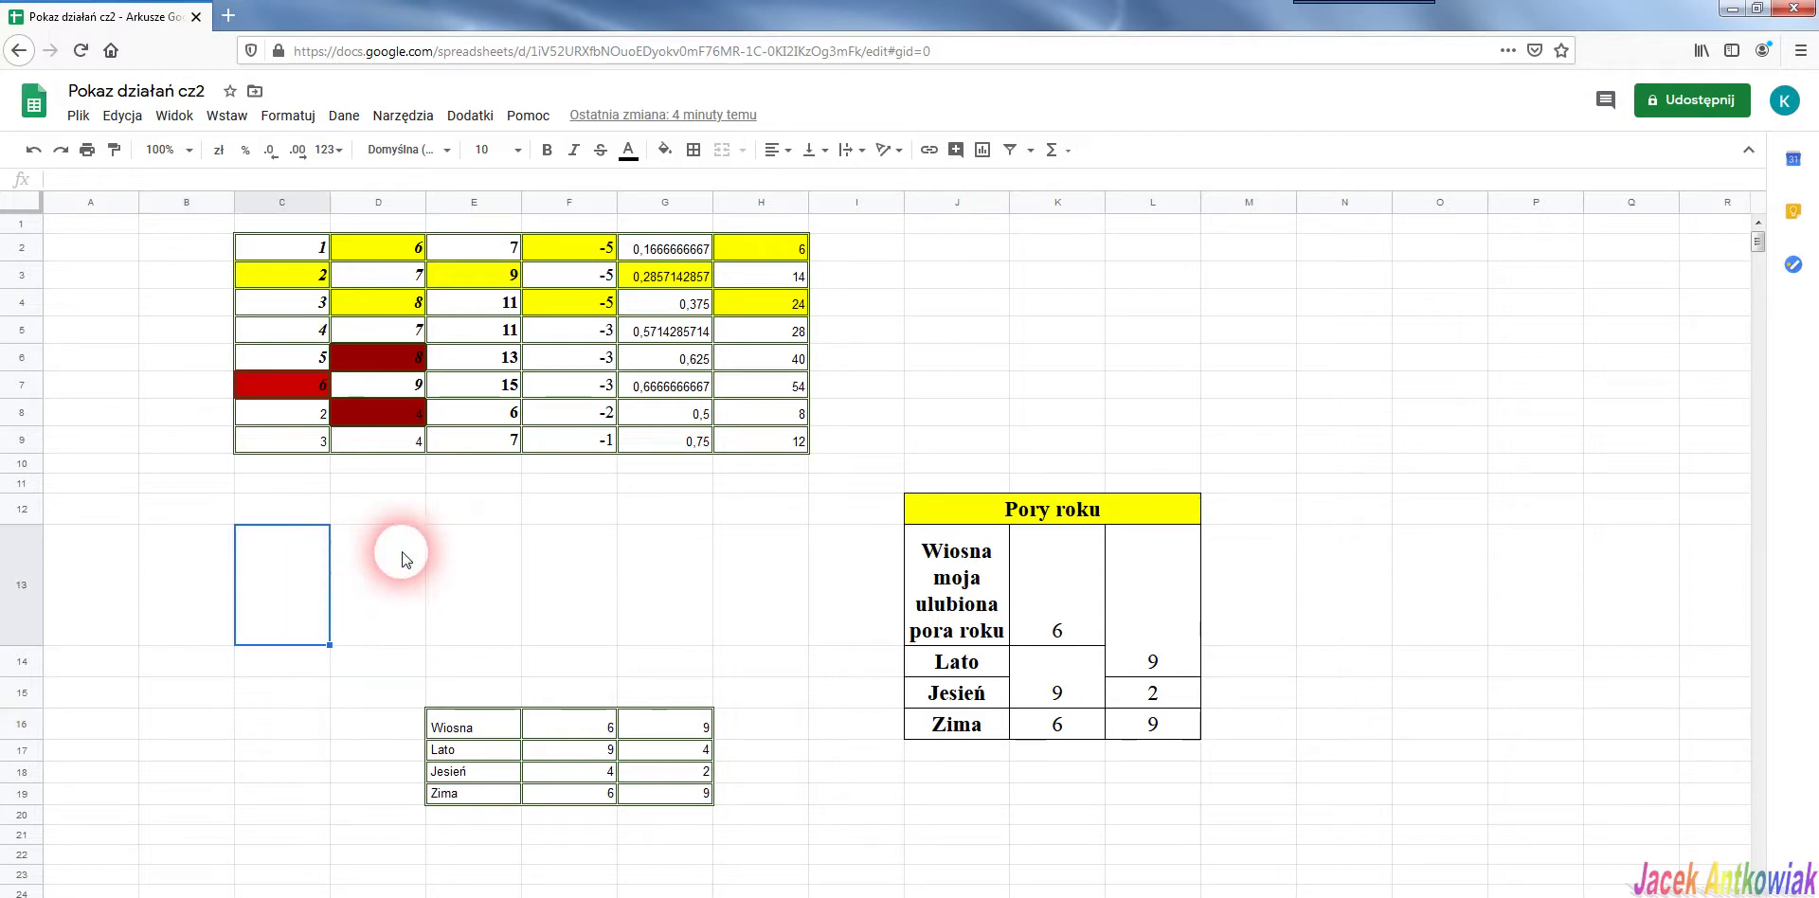
# Download the spreadsheet as a Microsoft Excel (.xlsx) file and save it in folder 54 as "Pokaz działań cz3"
pyautogui.scroll(-3, 398, 563)
pyautogui.scroll(3, 413, 551)
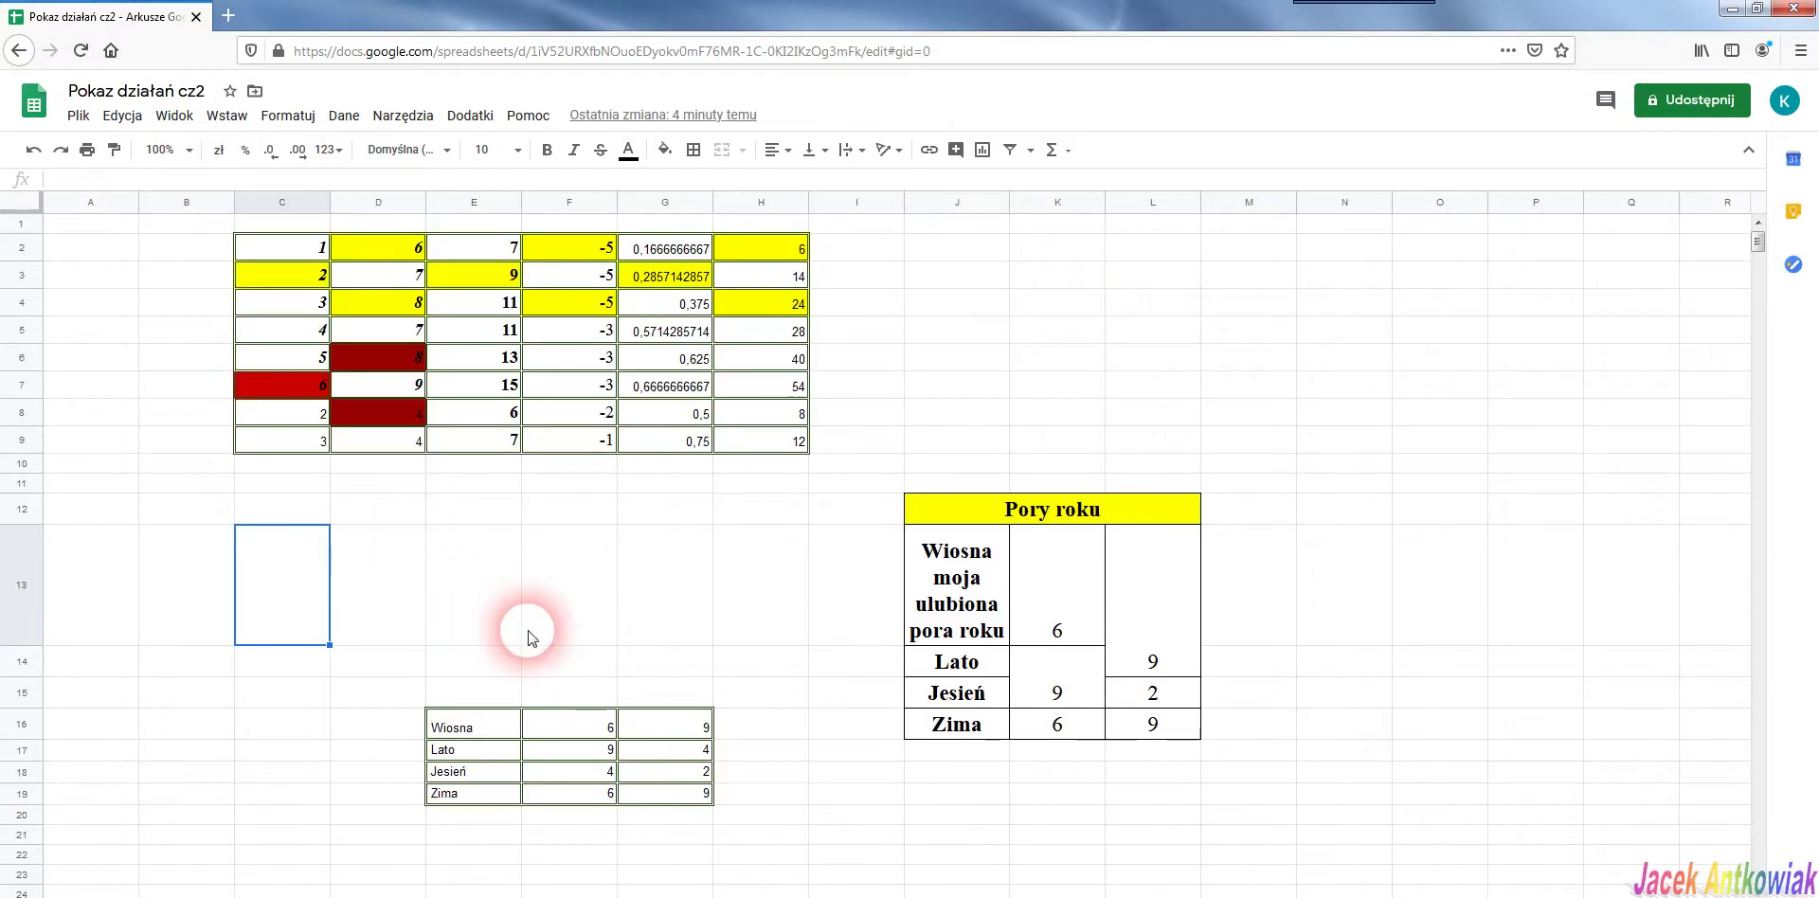
pyautogui.click(483, 667)
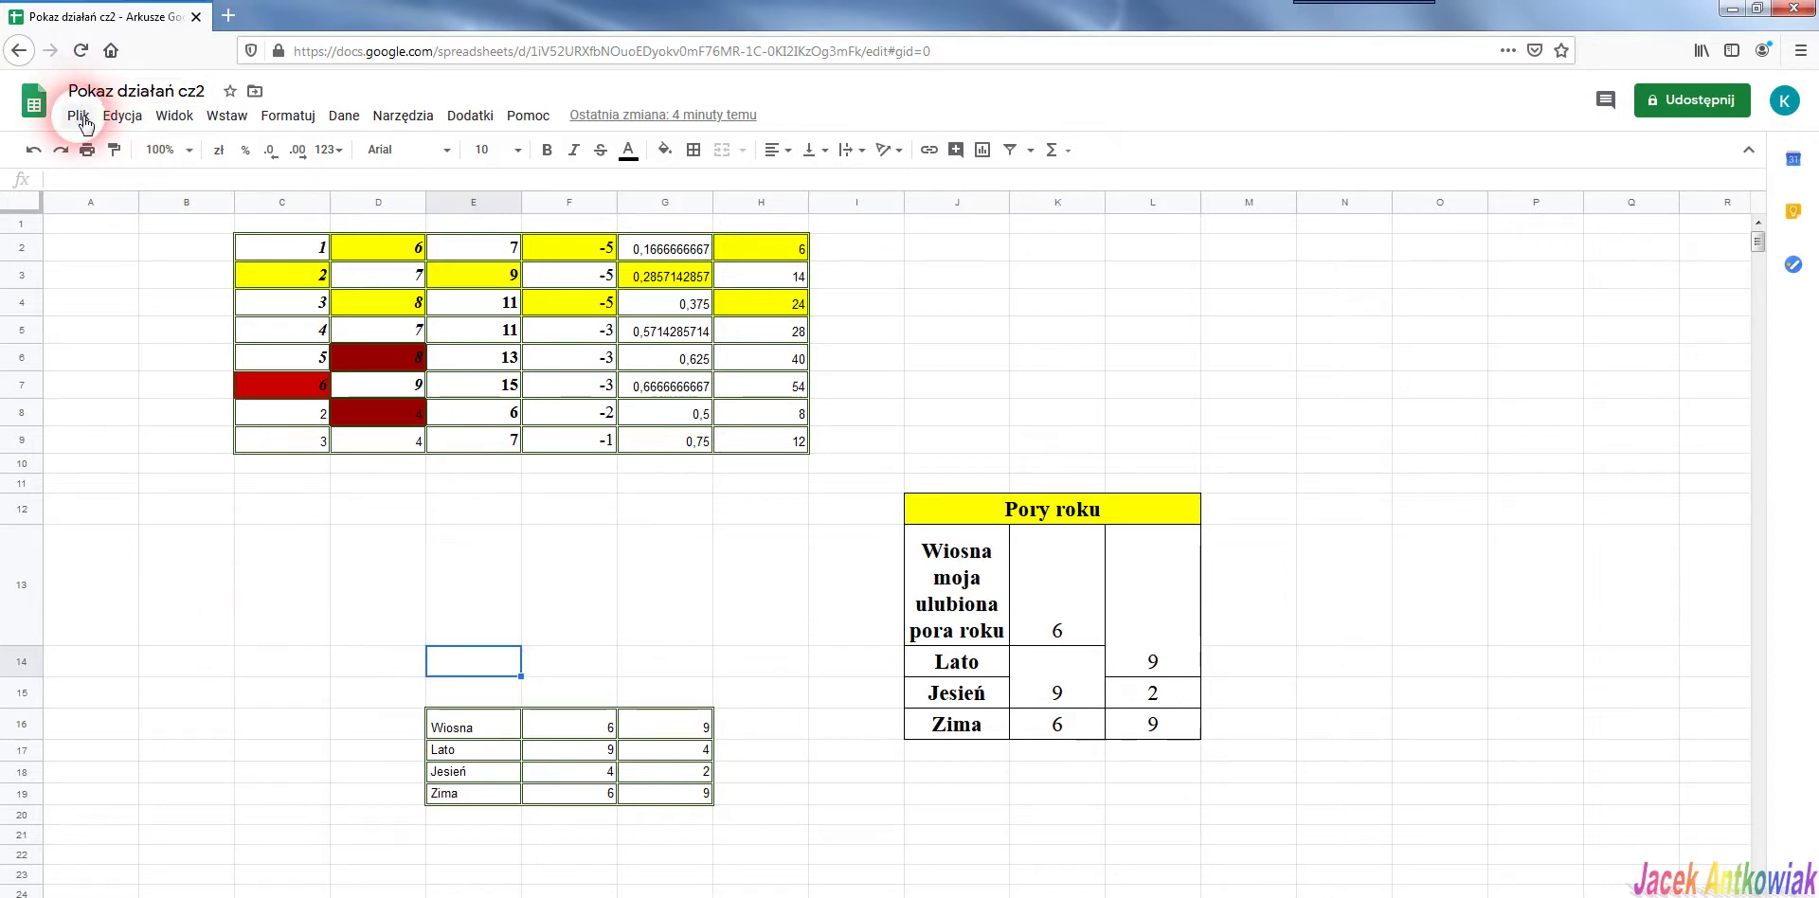
pyautogui.click(86, 121)
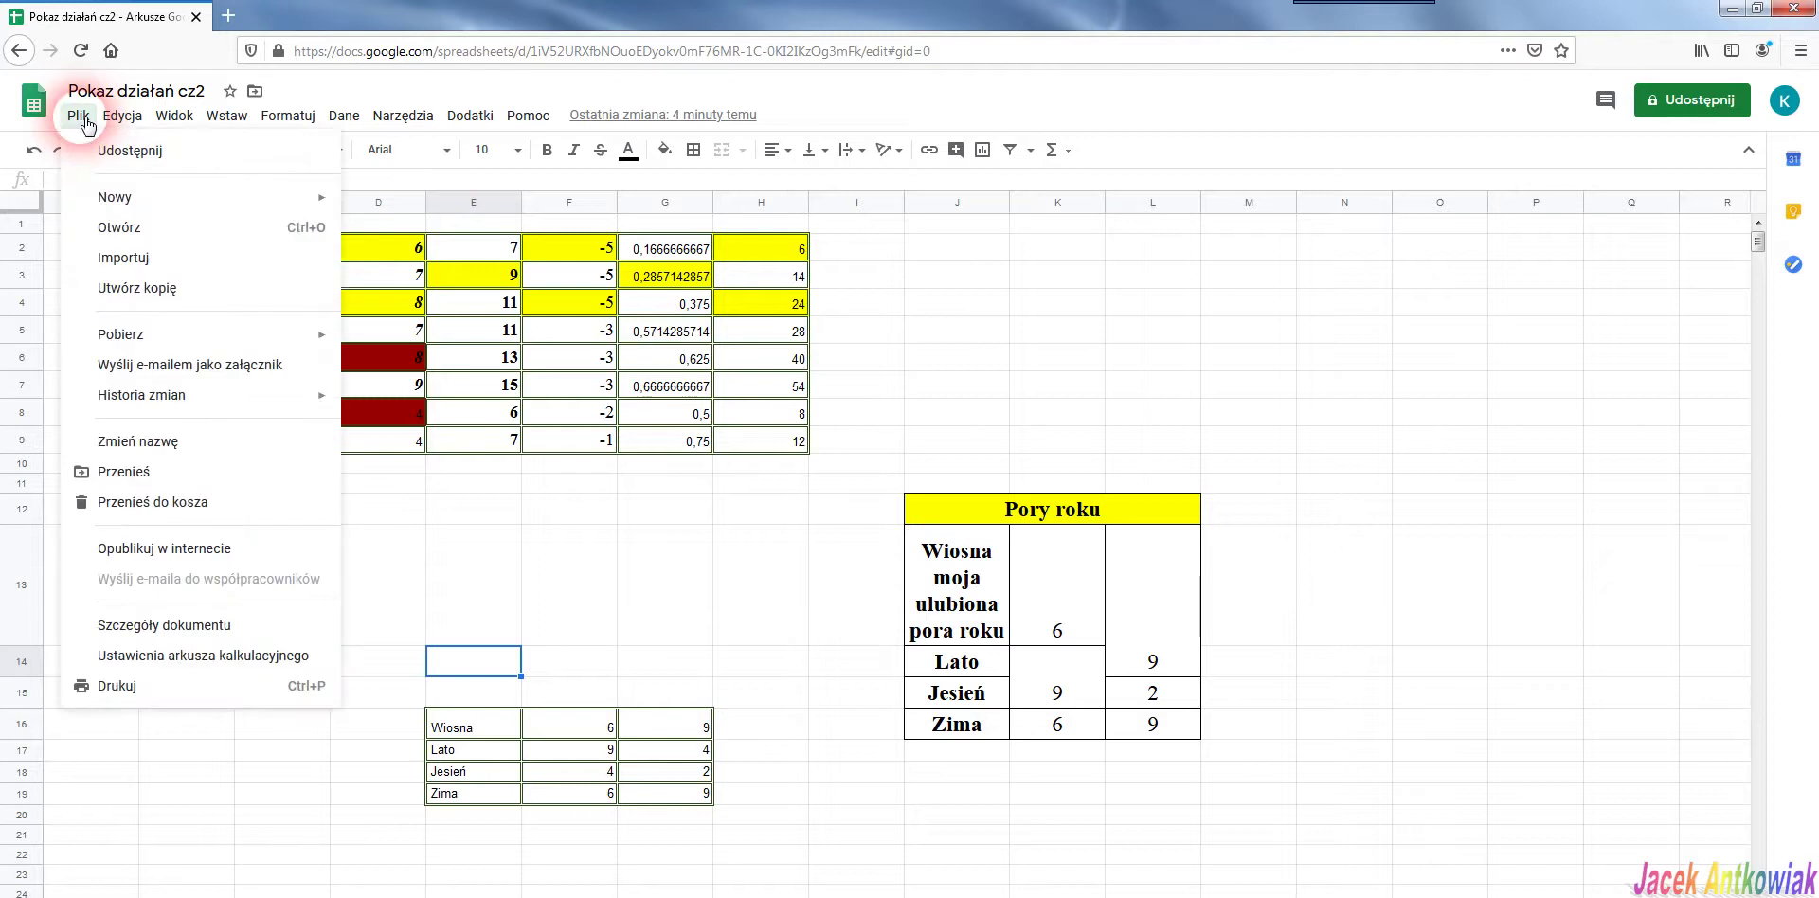
pyautogui.click(142, 334)
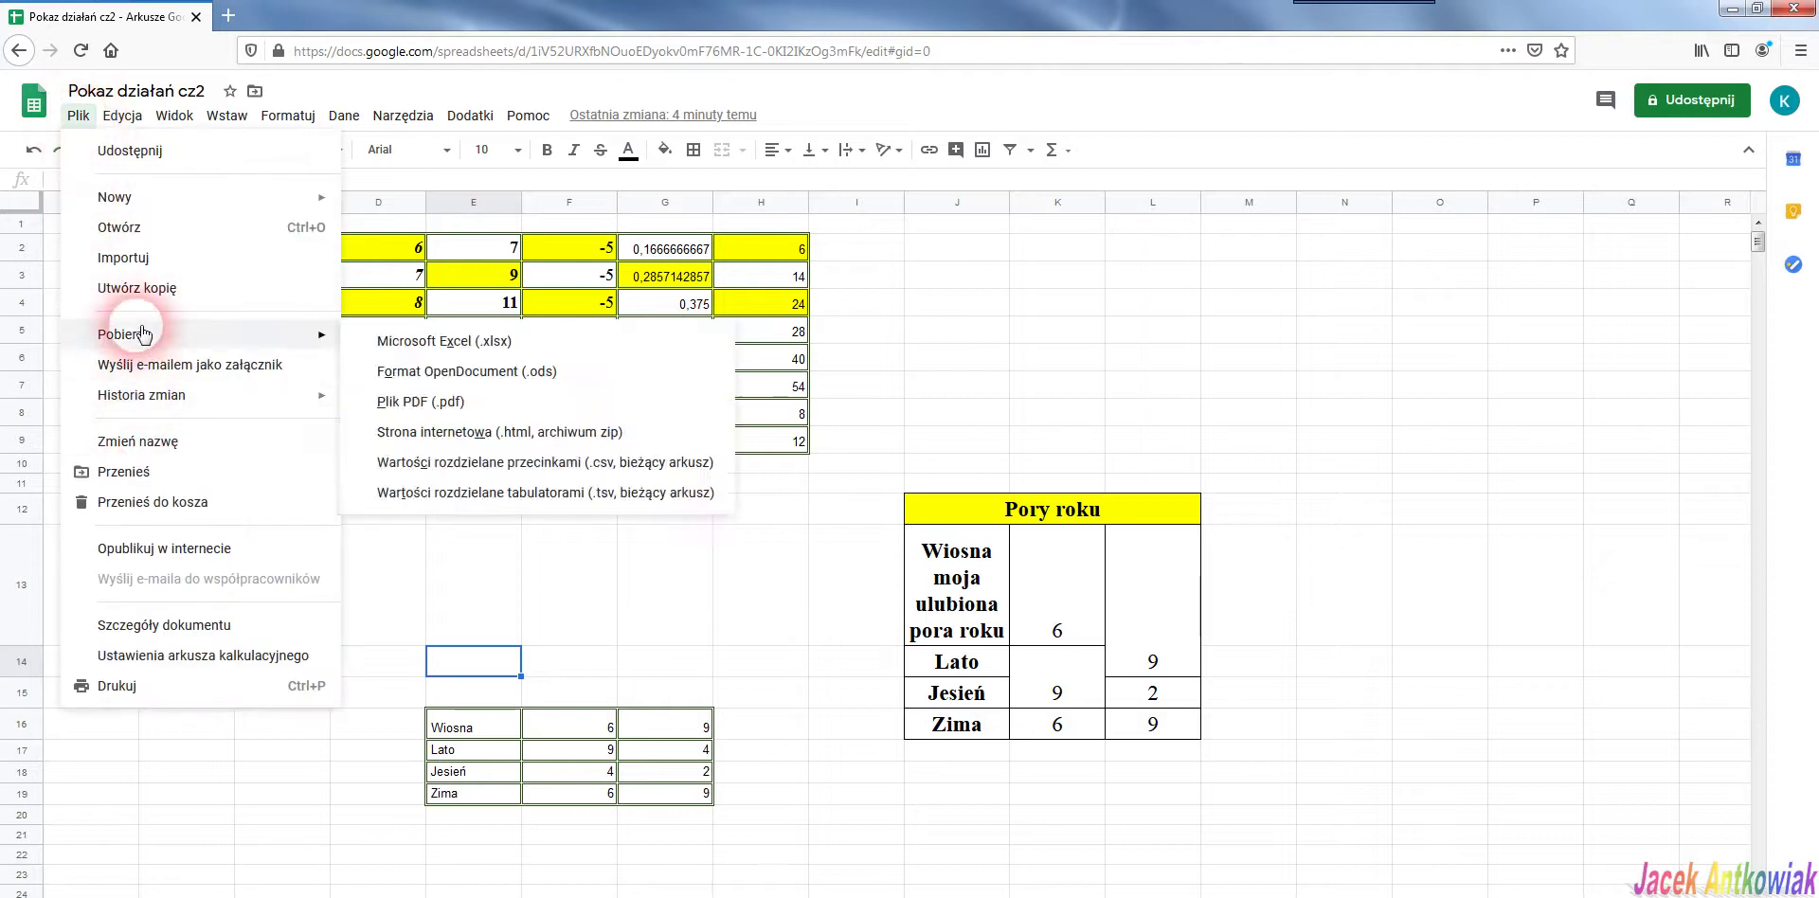
pyautogui.click(428, 343)
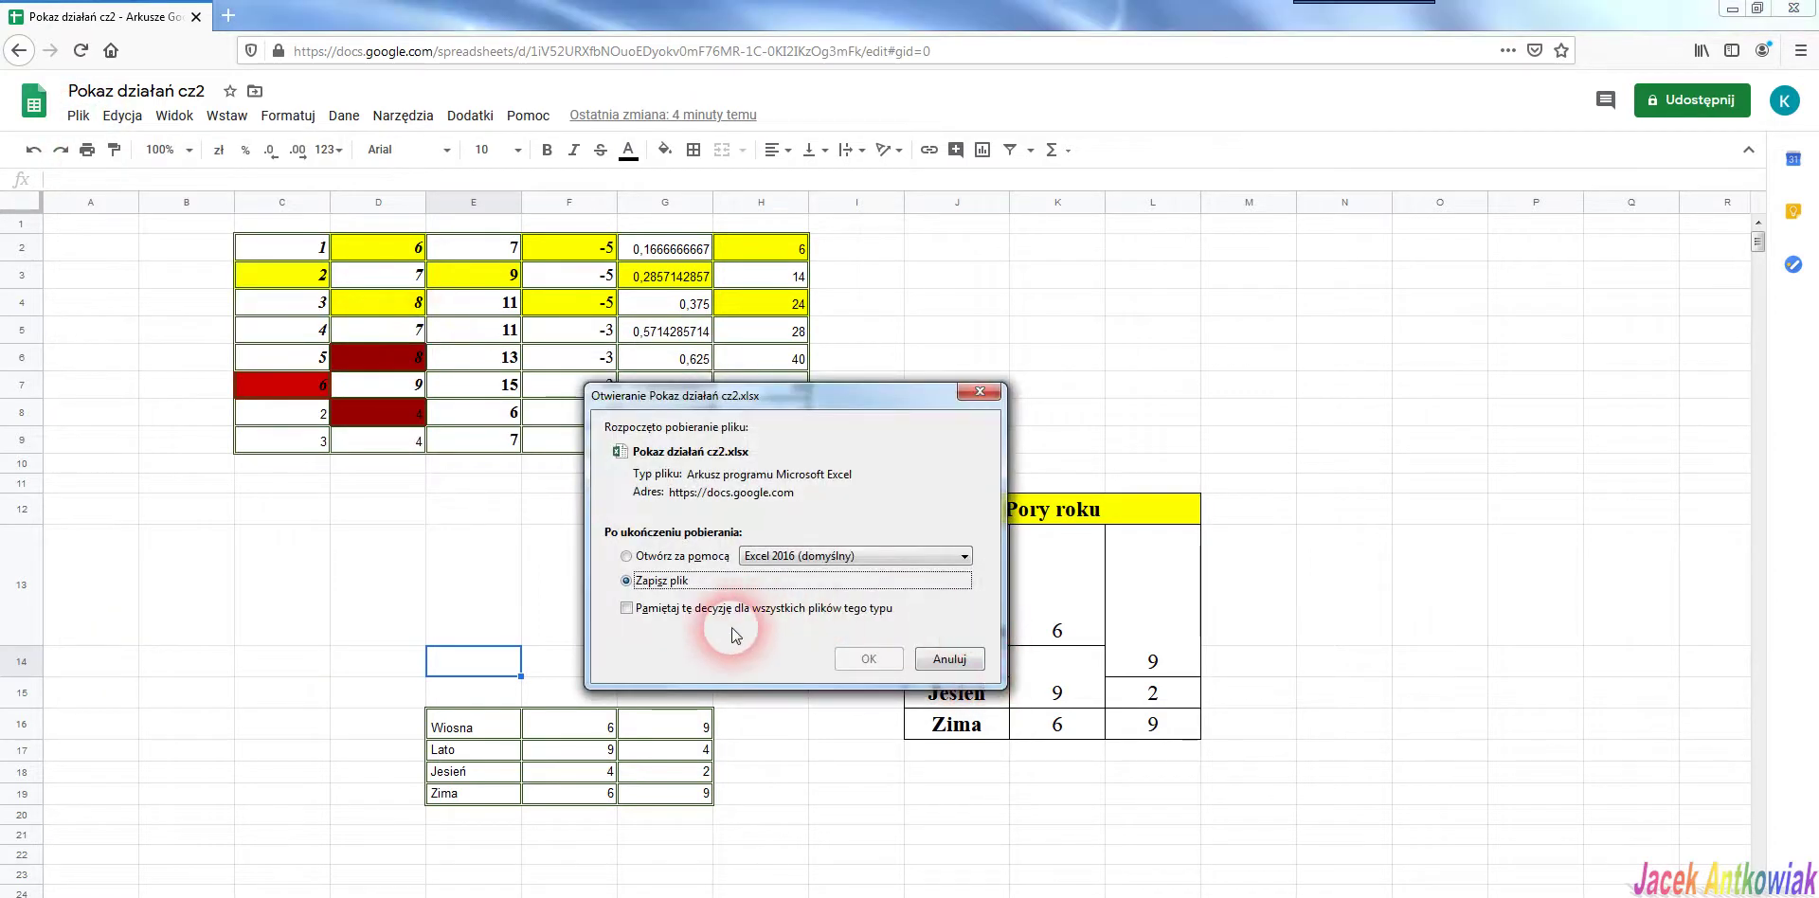
pyautogui.click(856, 663)
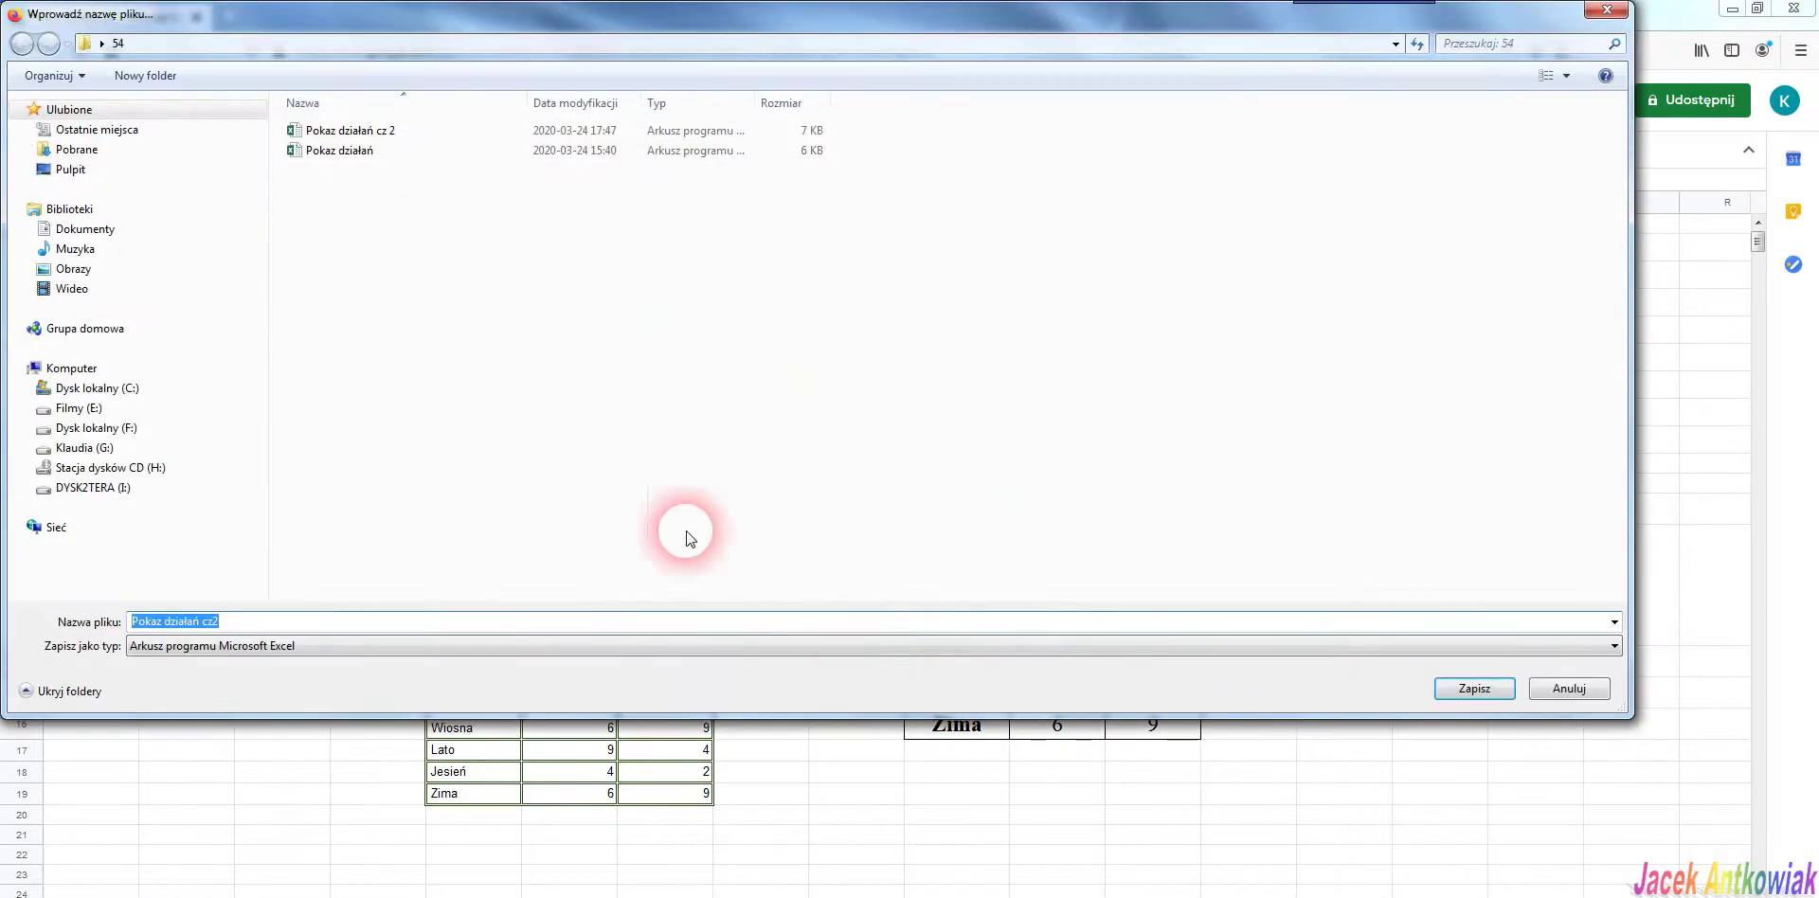
pyautogui.moveTo(213, 622); pyautogui.dragTo(259, 625)
pyautogui.click(1470, 686)
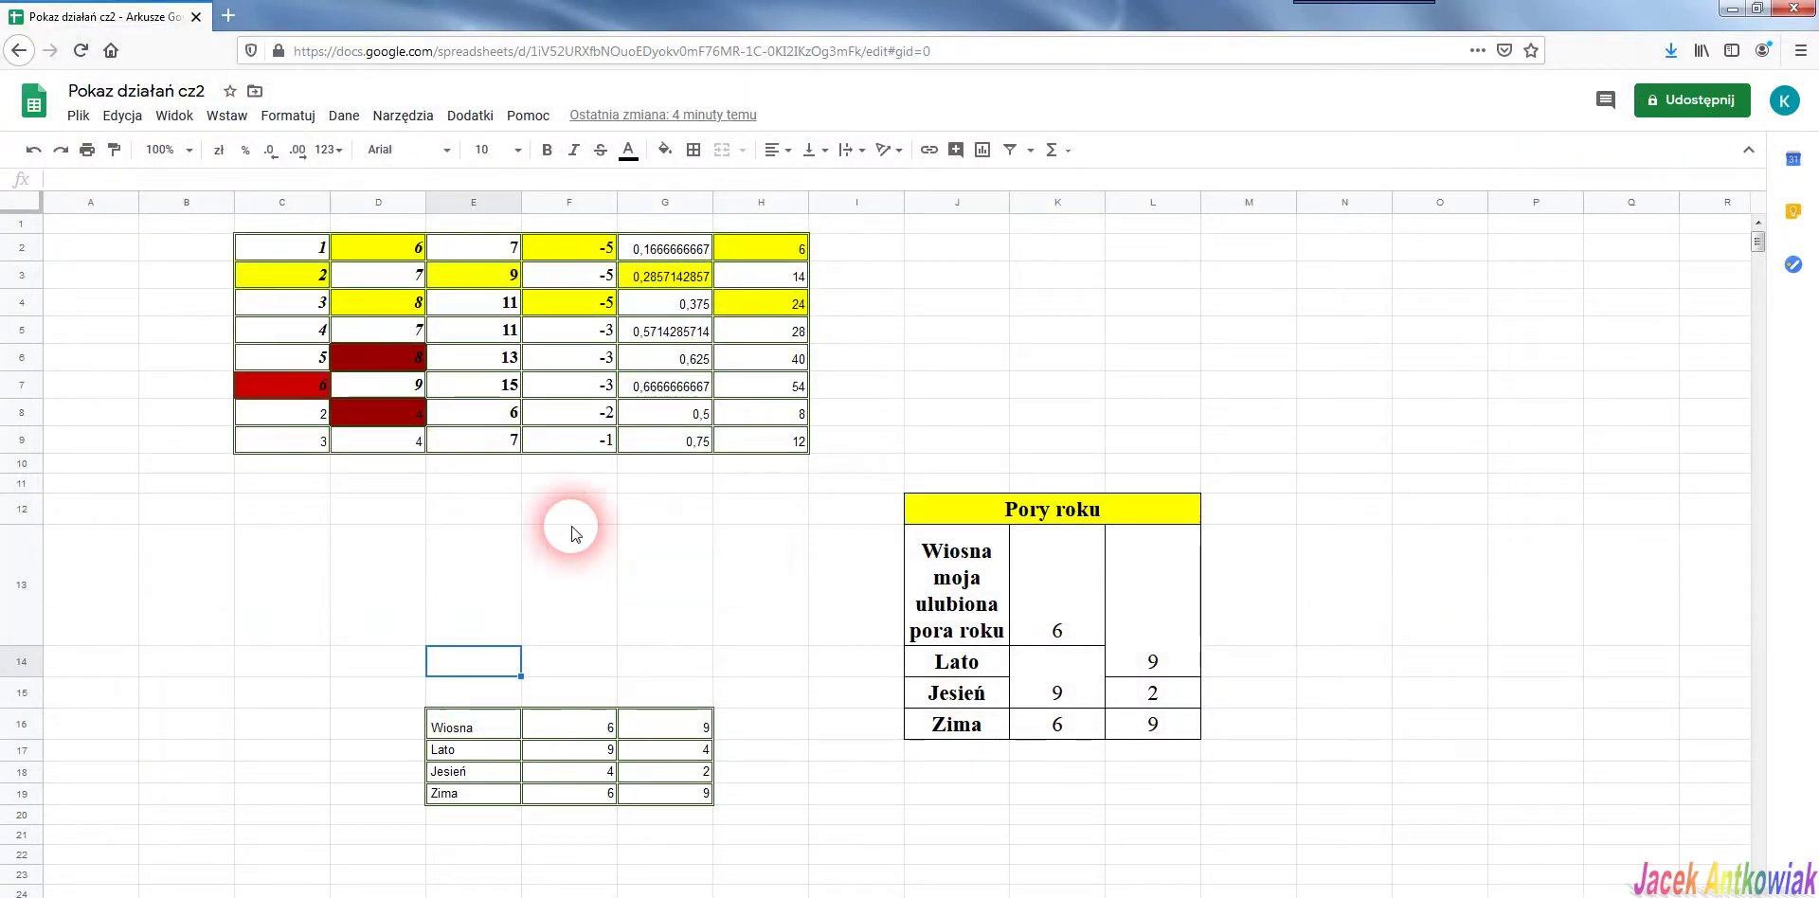
# Rename the online spreadsheet as "Pokaz działań cz 3"
pyautogui.click(198, 91)
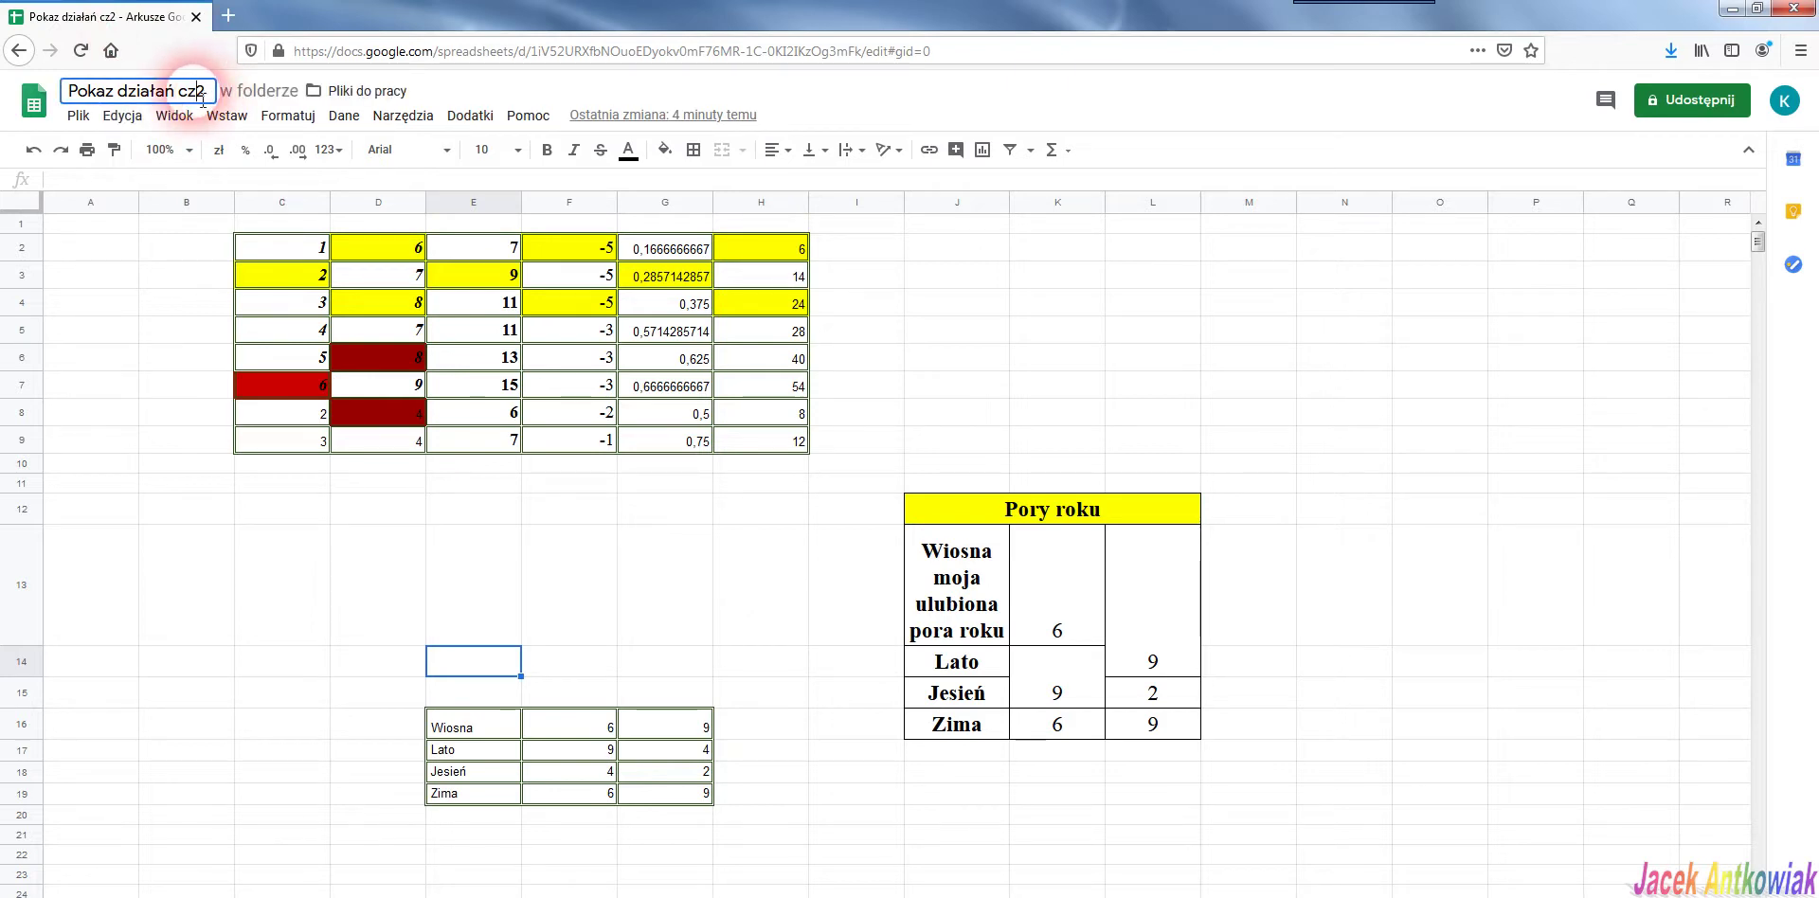
pyautogui.press('Delete')
pyautogui.write('3')
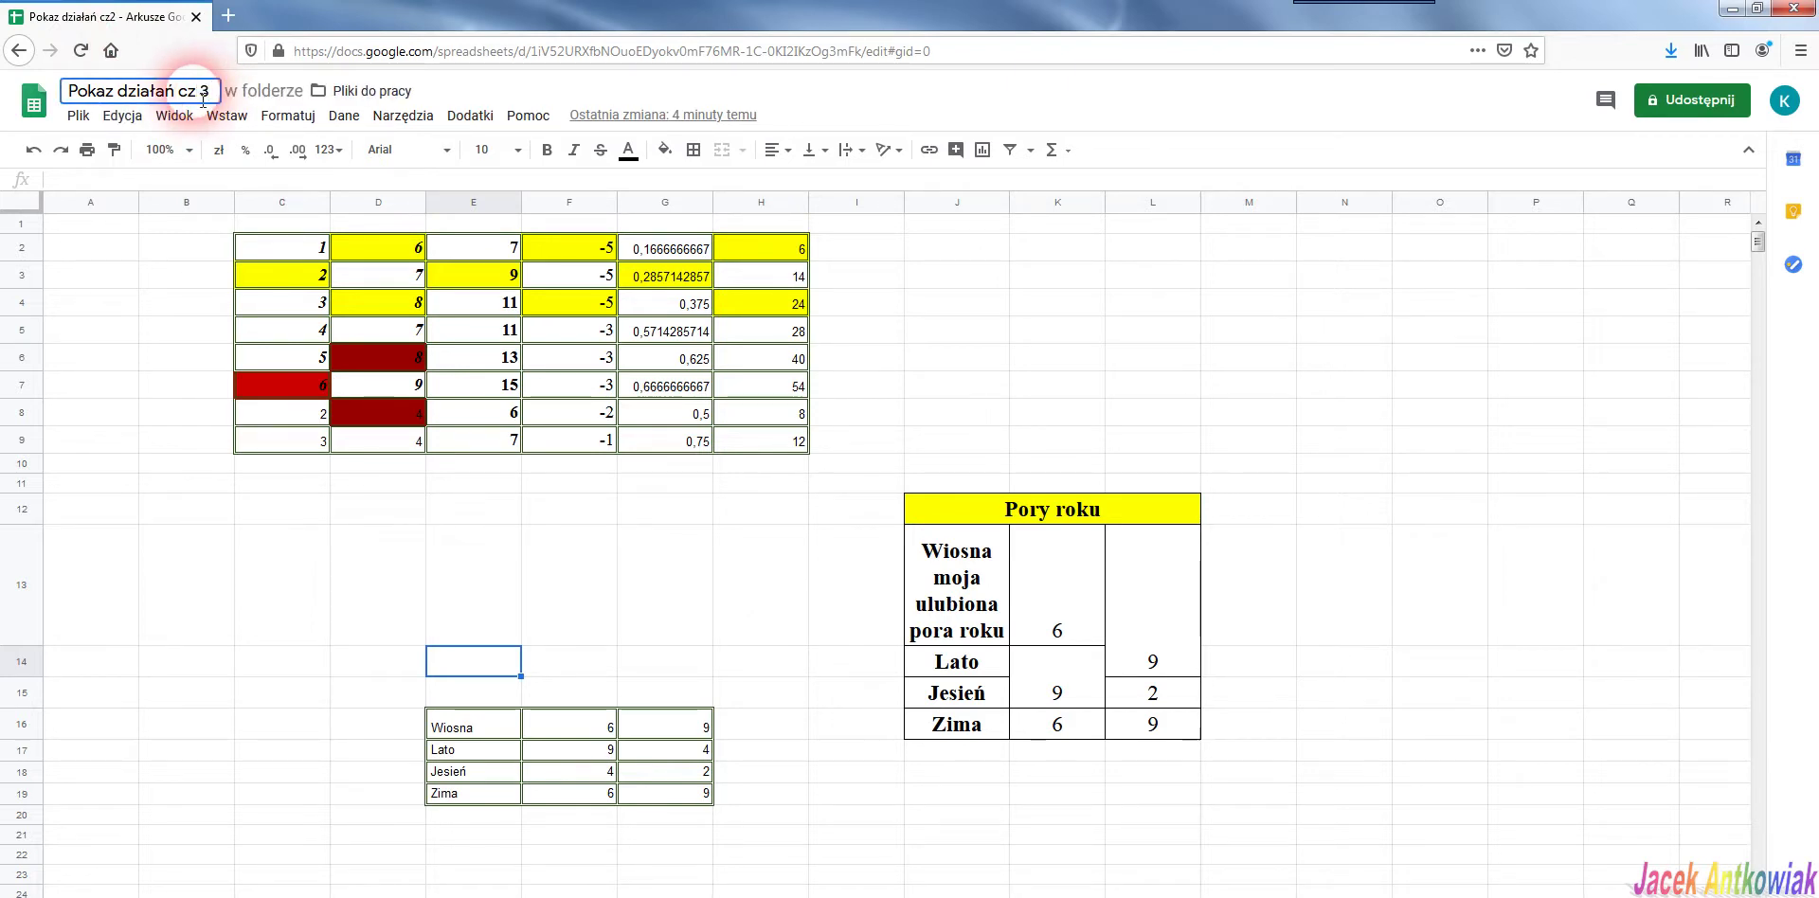
pyautogui.click(210, 540)
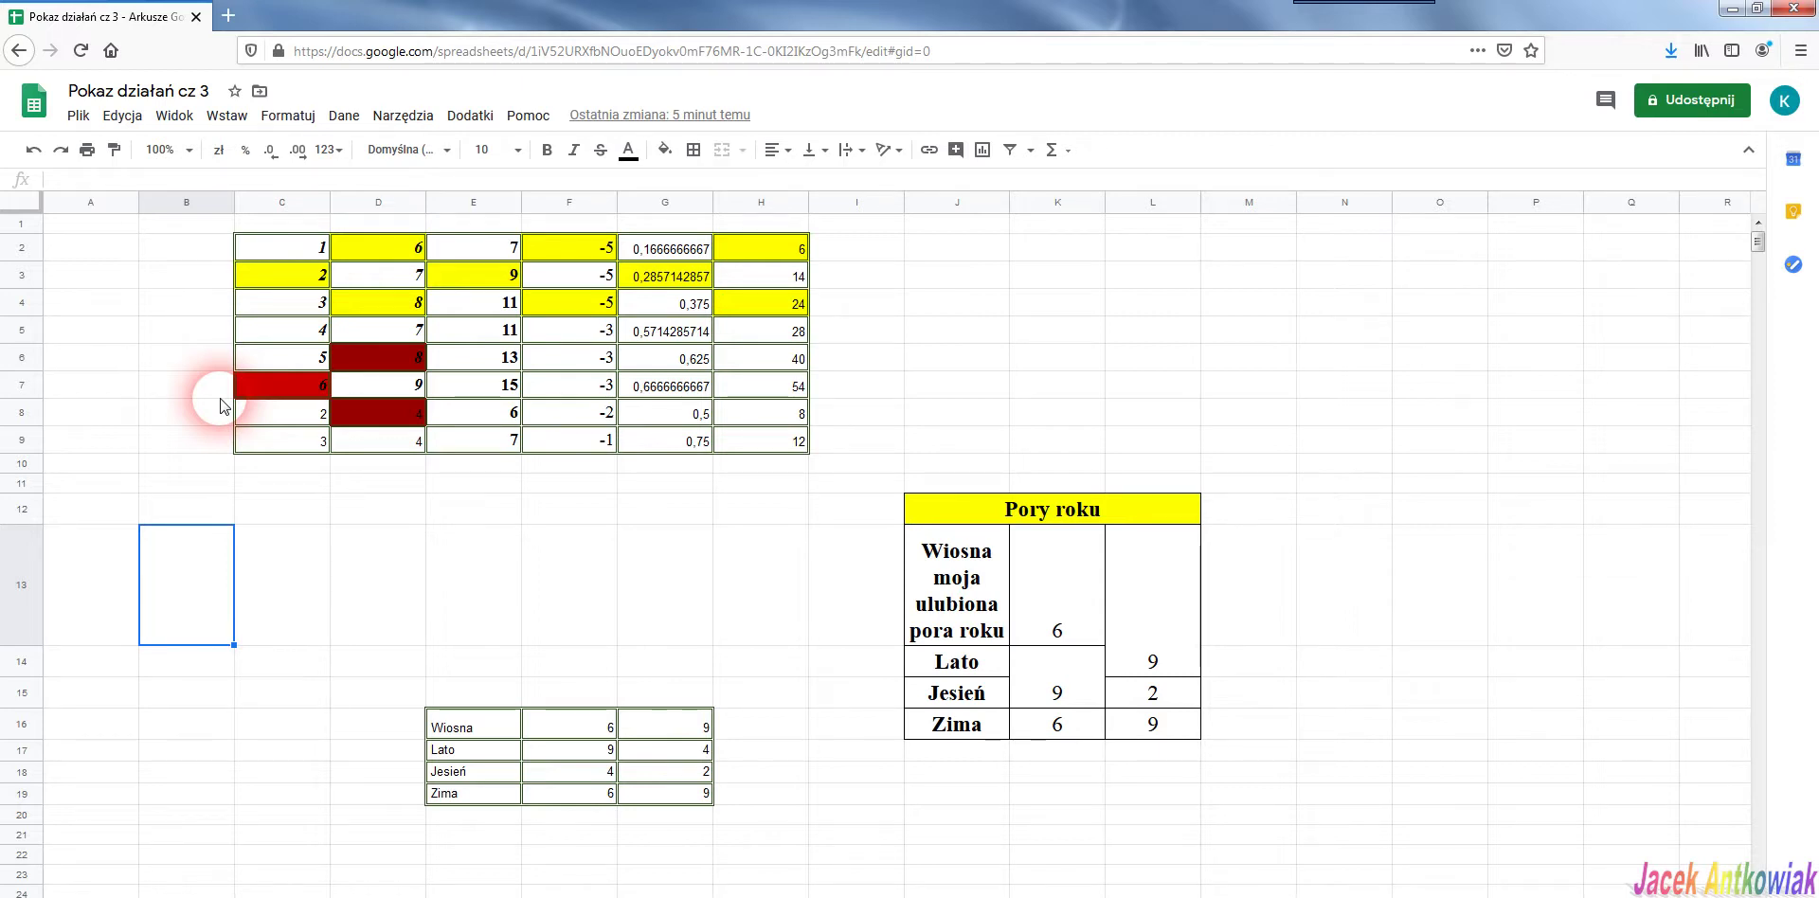
# Create a new blank spreadsheet and title it "wersja 2"
pyautogui.click(78, 115)
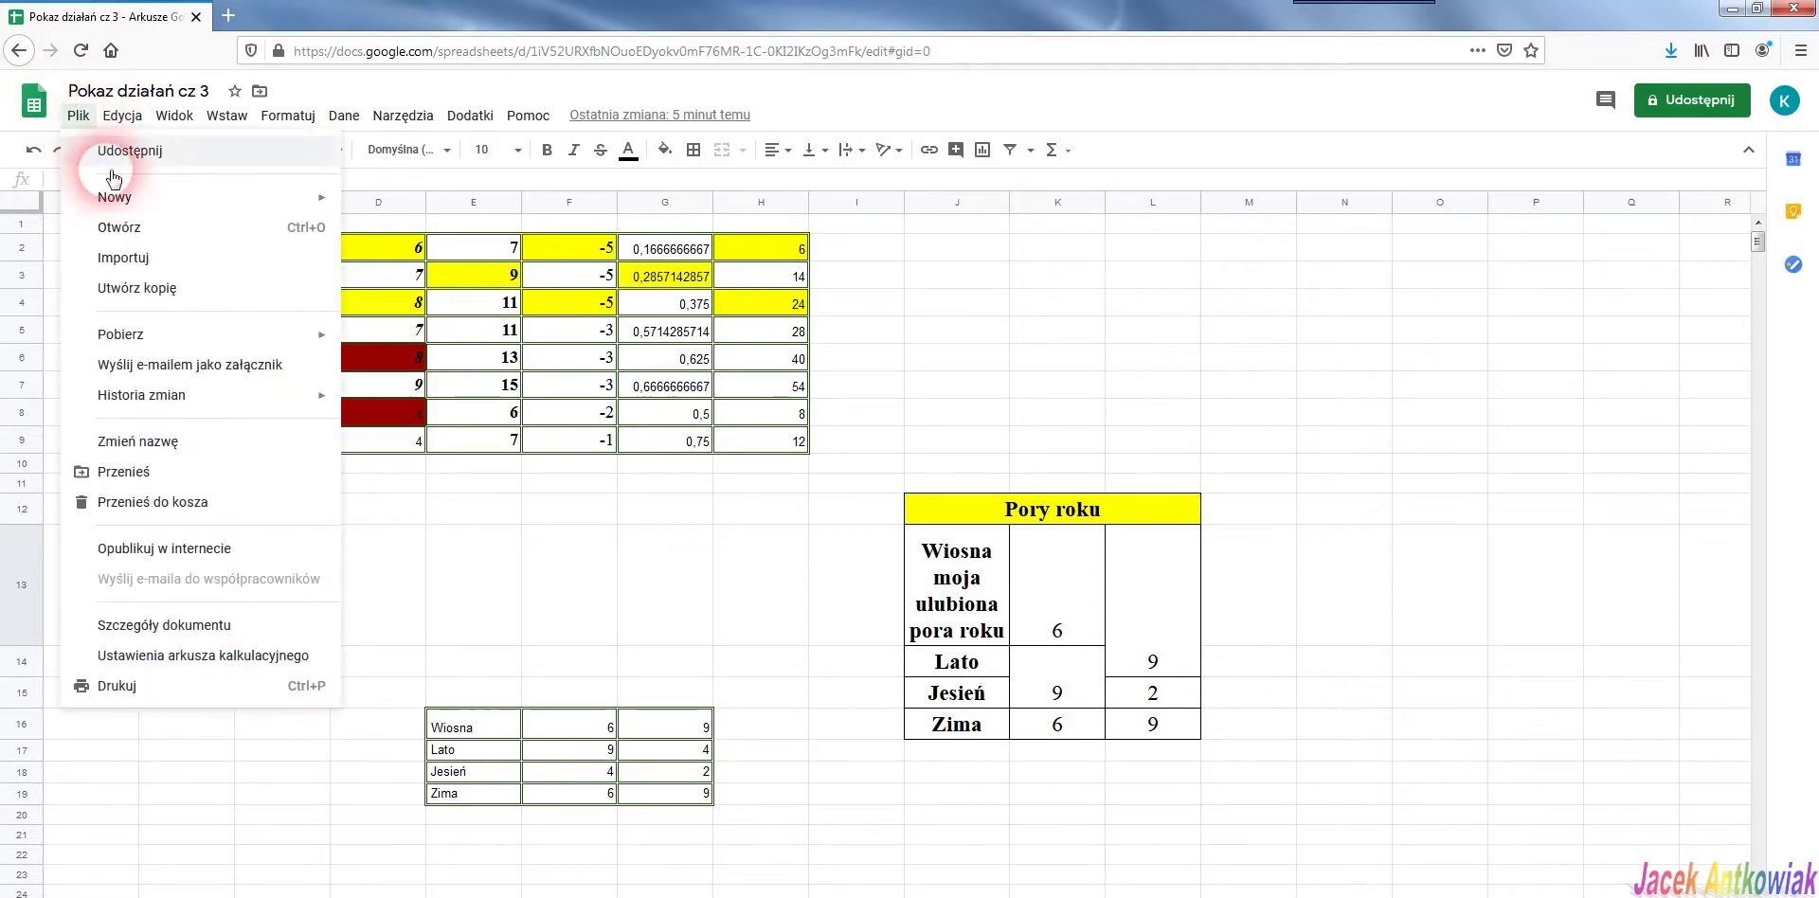
pyautogui.moveTo(240, 196)
pyautogui.click(407, 211)
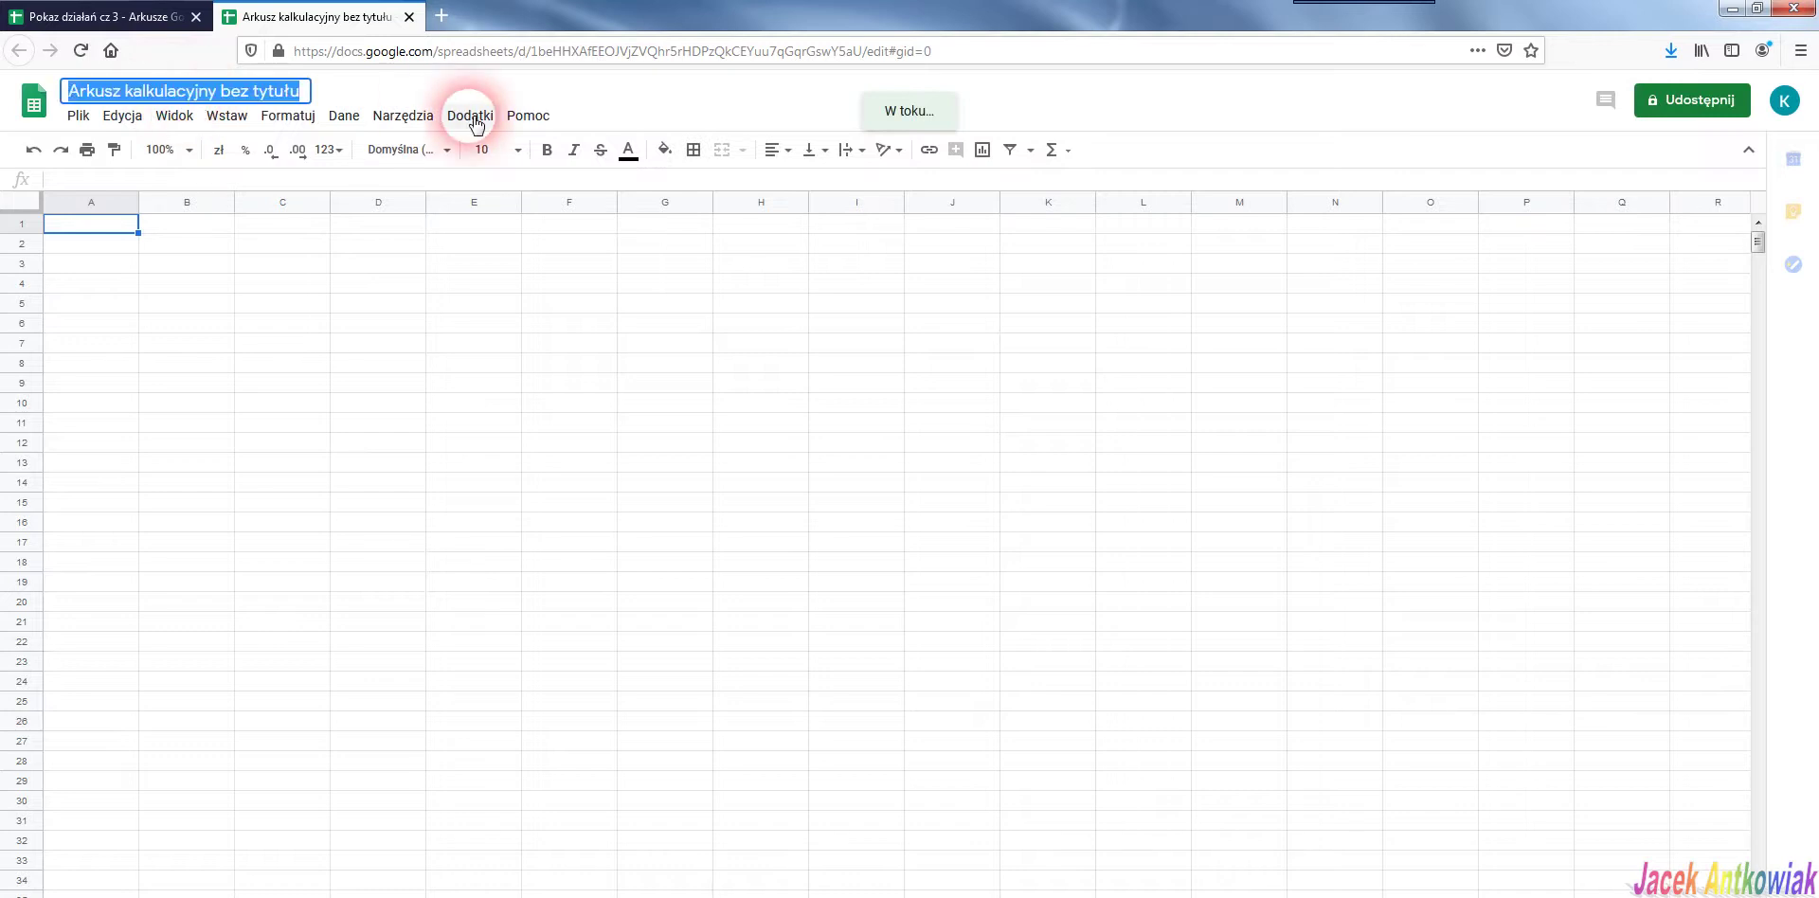
pyautogui.write('W')
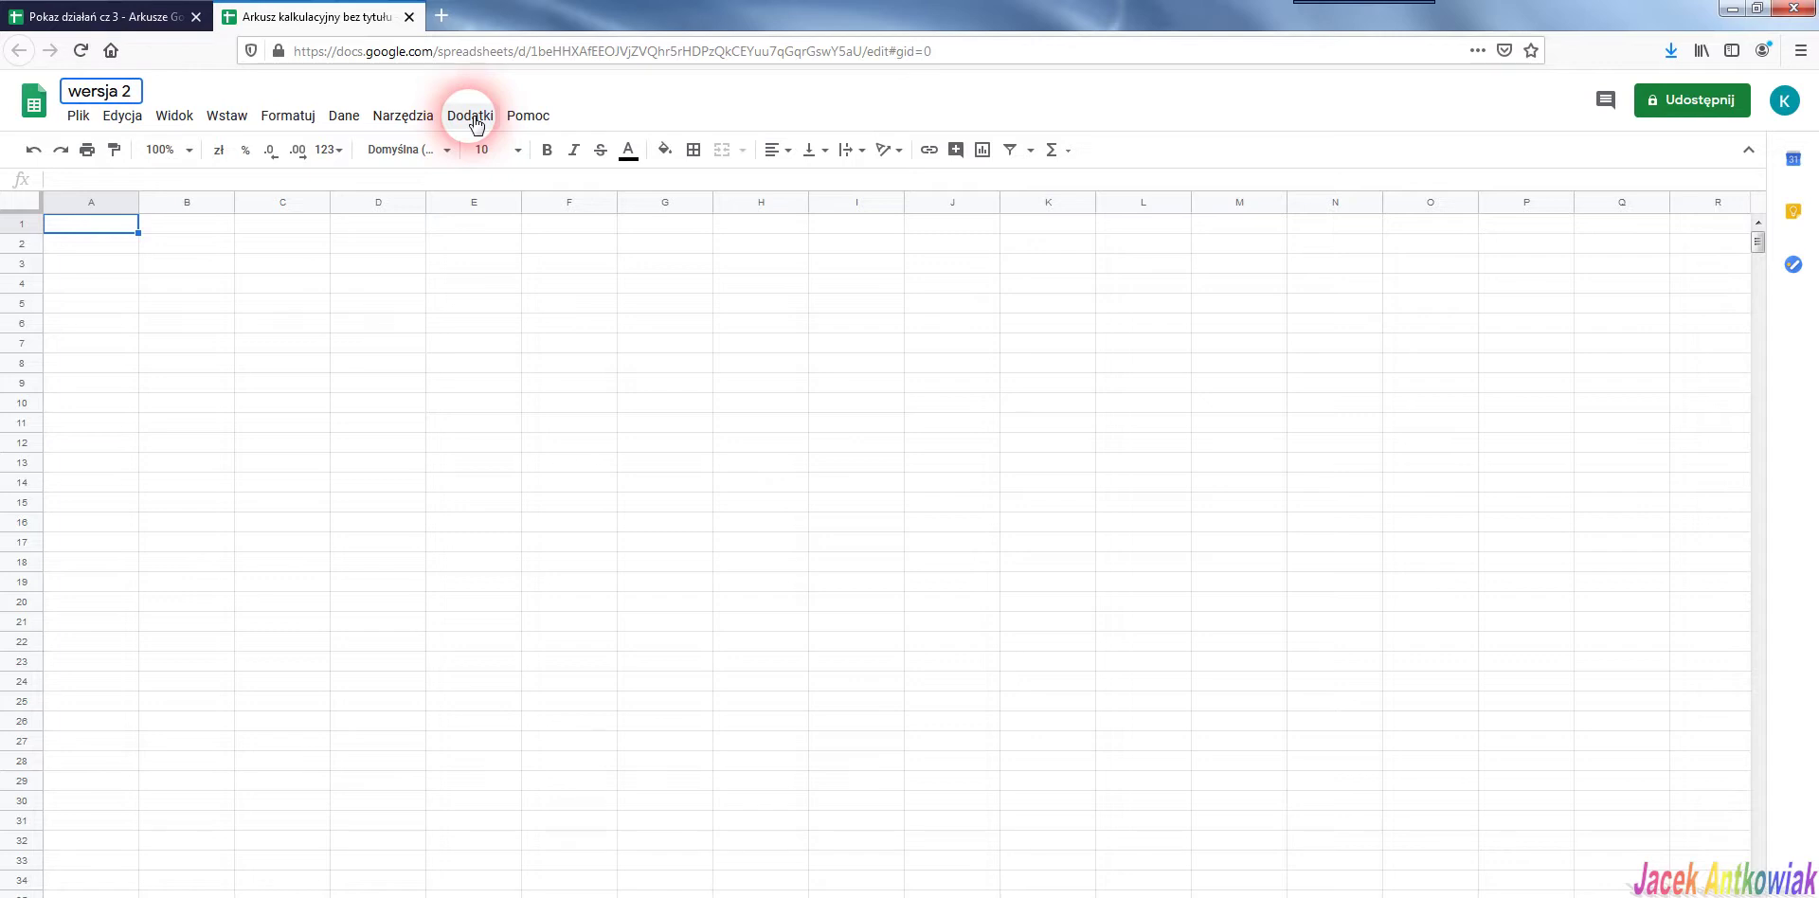
# Download the "wersja 2" spreadsheet as a Microsoft Excel (.xlsx) file and save it in folder 54
pyautogui.click(78, 114)
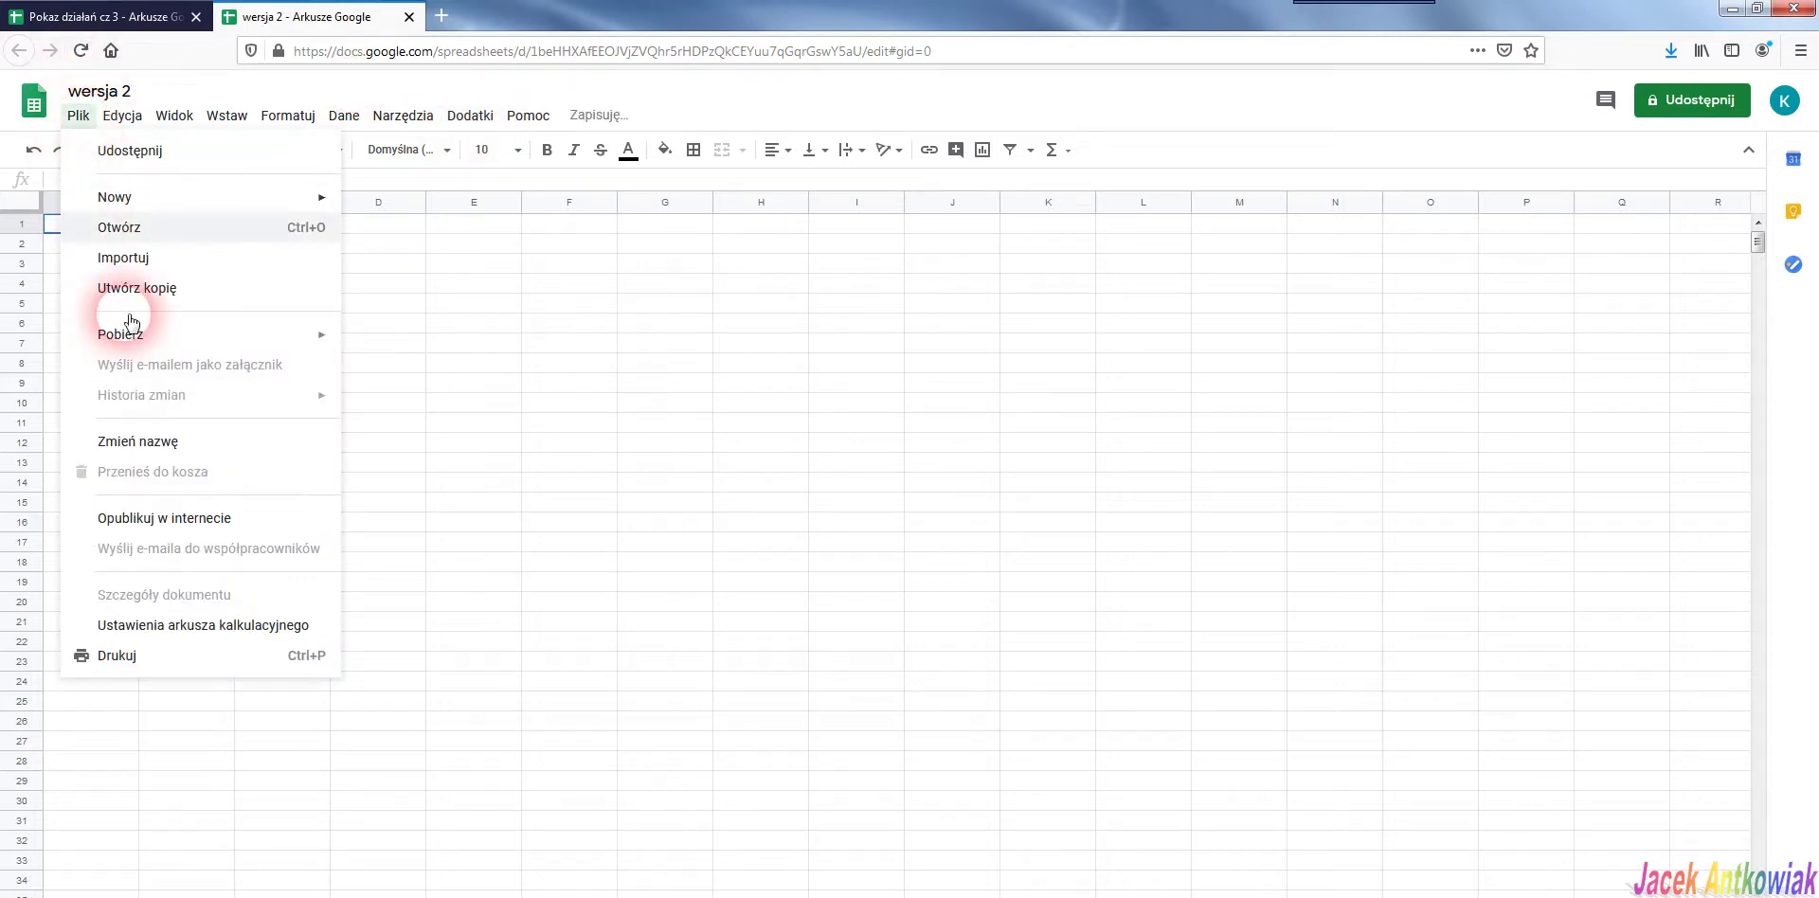
pyautogui.click(393, 341)
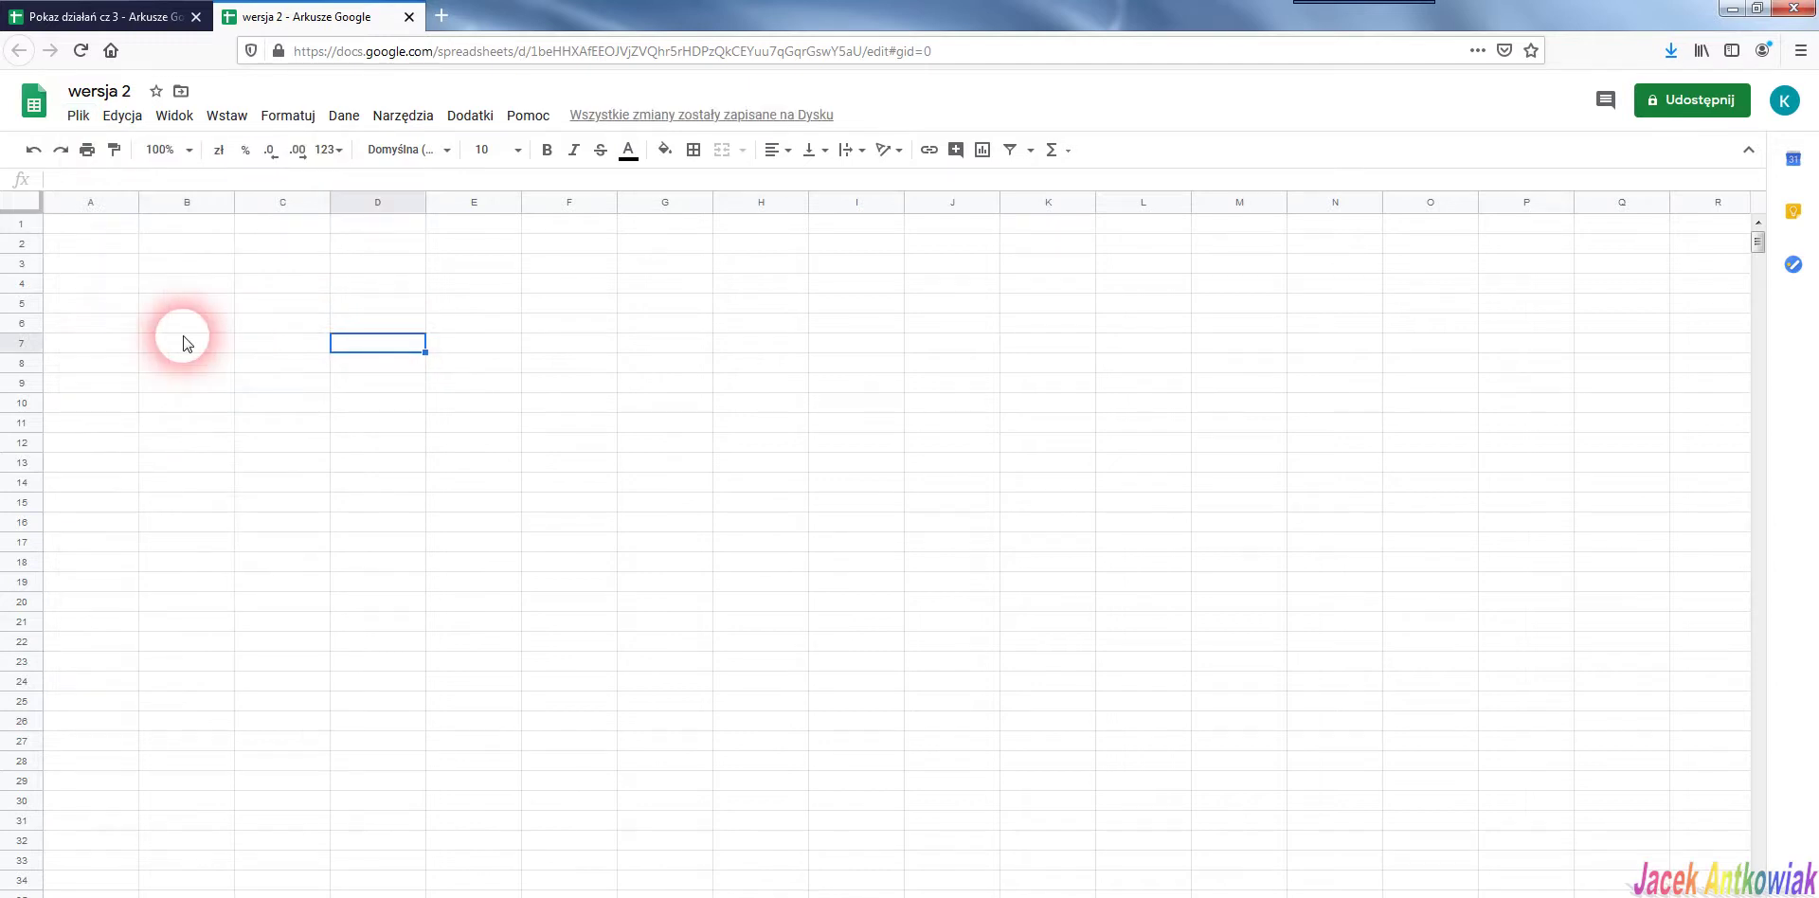
pyautogui.click(78, 115)
pyautogui.moveTo(136, 339)
pyautogui.click(398, 343)
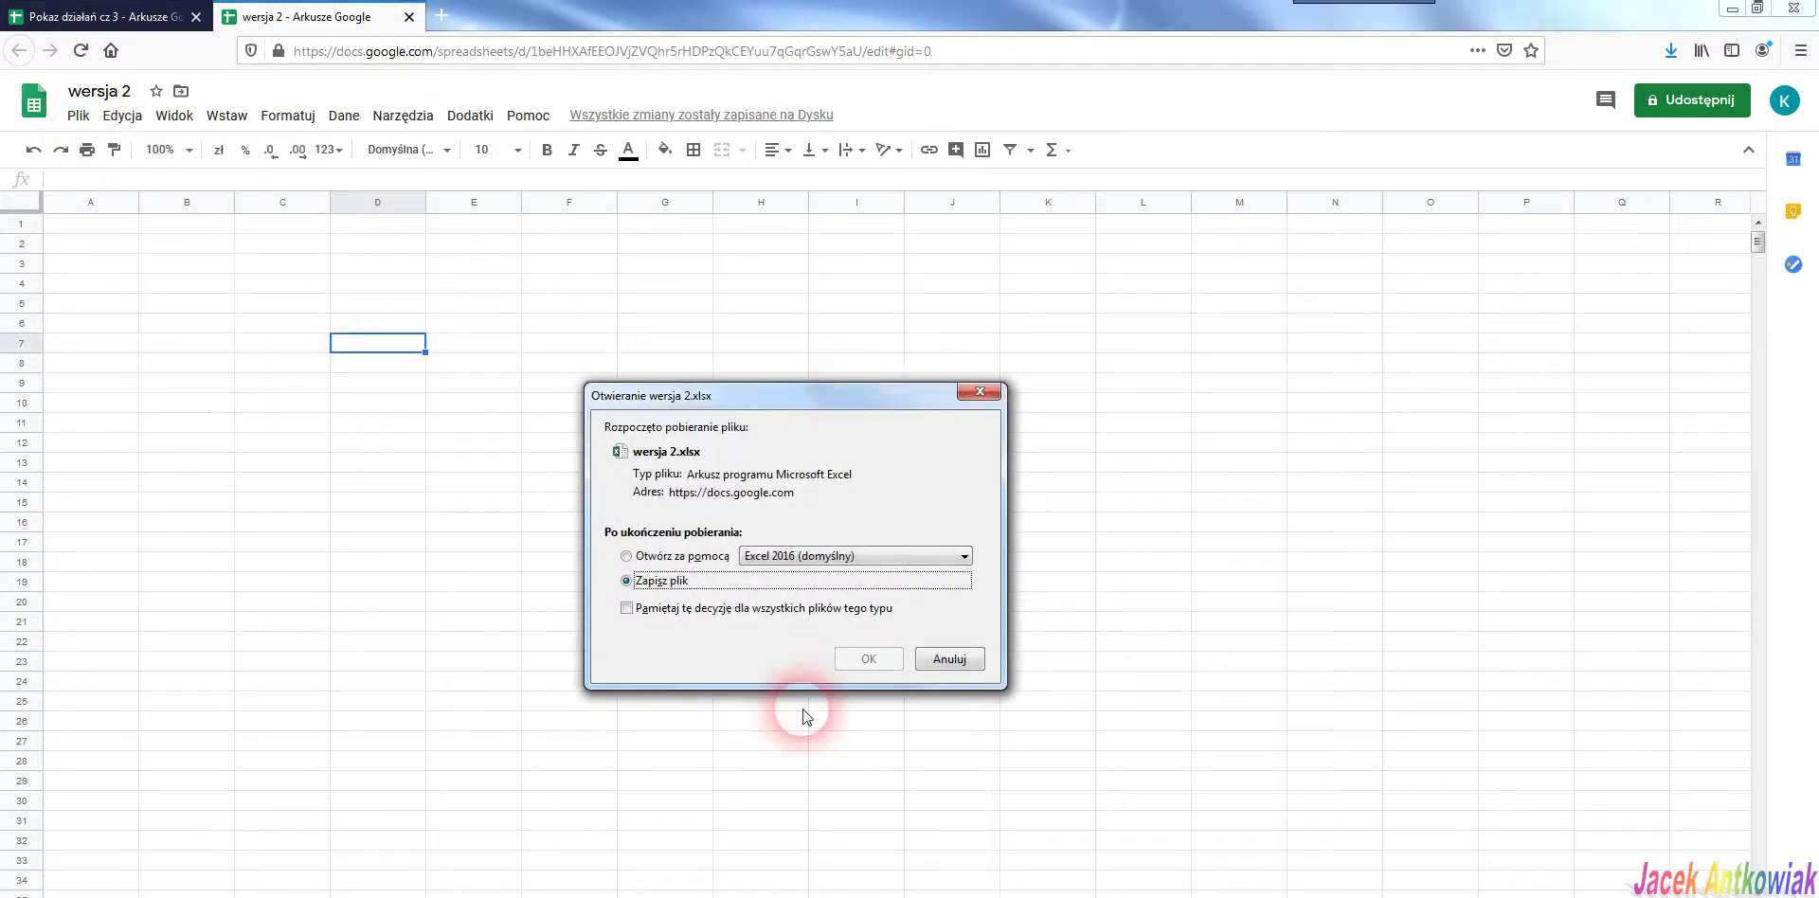
pyautogui.click(870, 660)
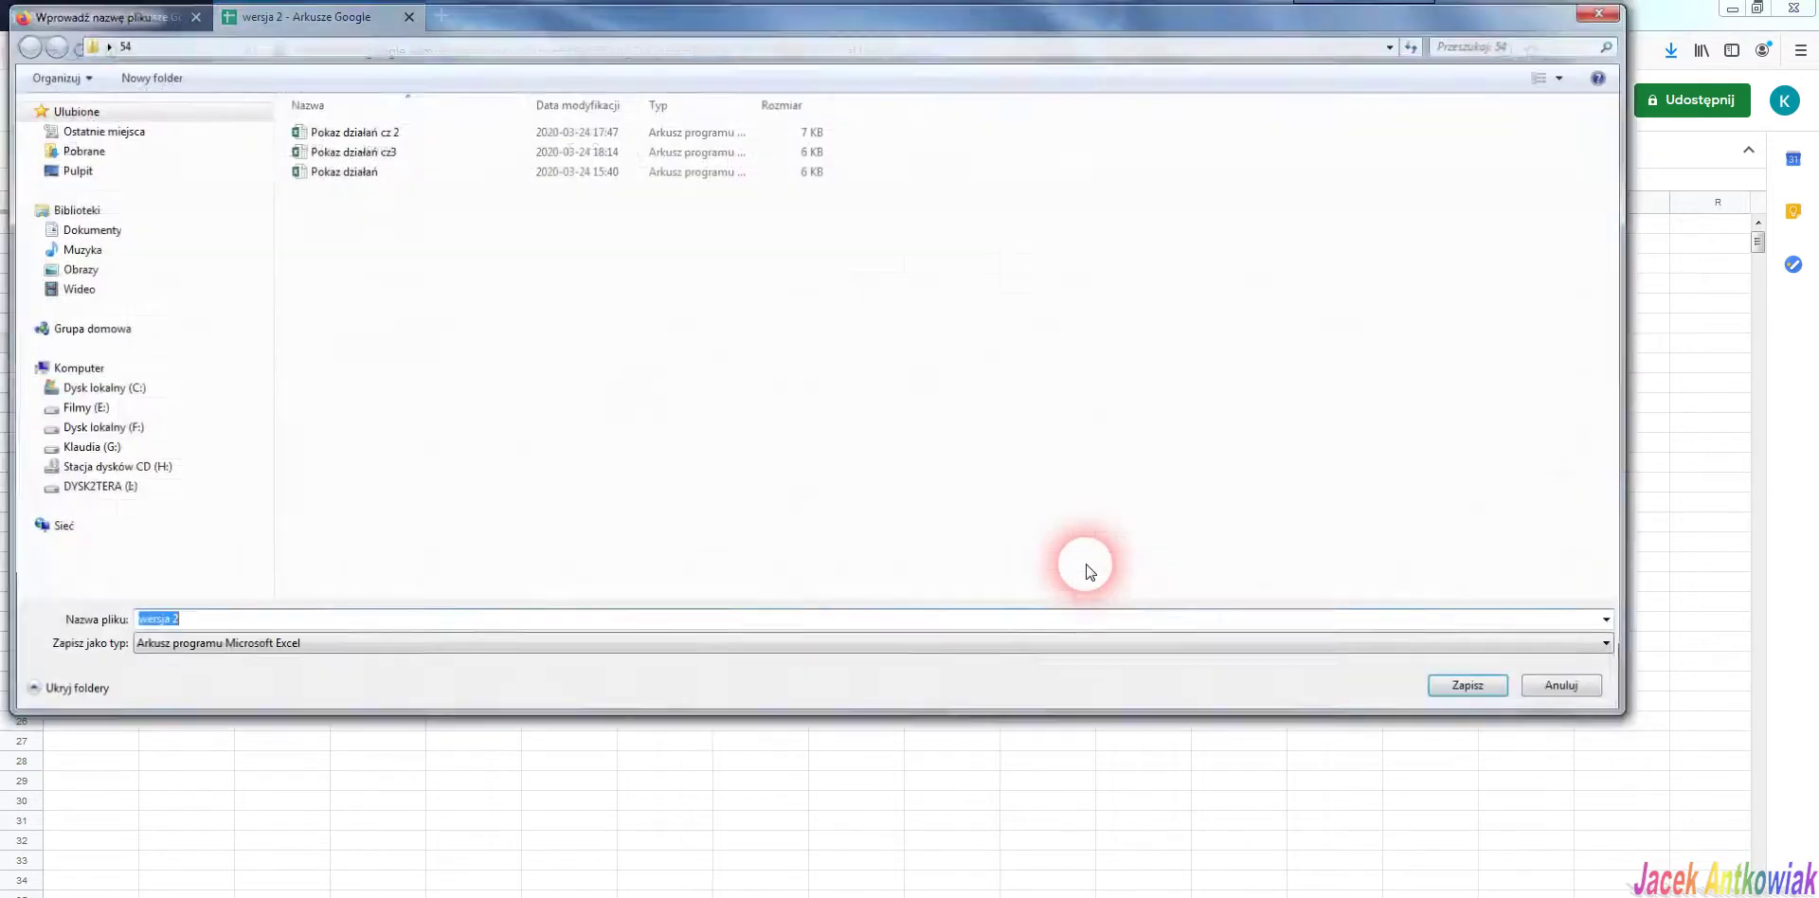
pyautogui.click(1474, 688)
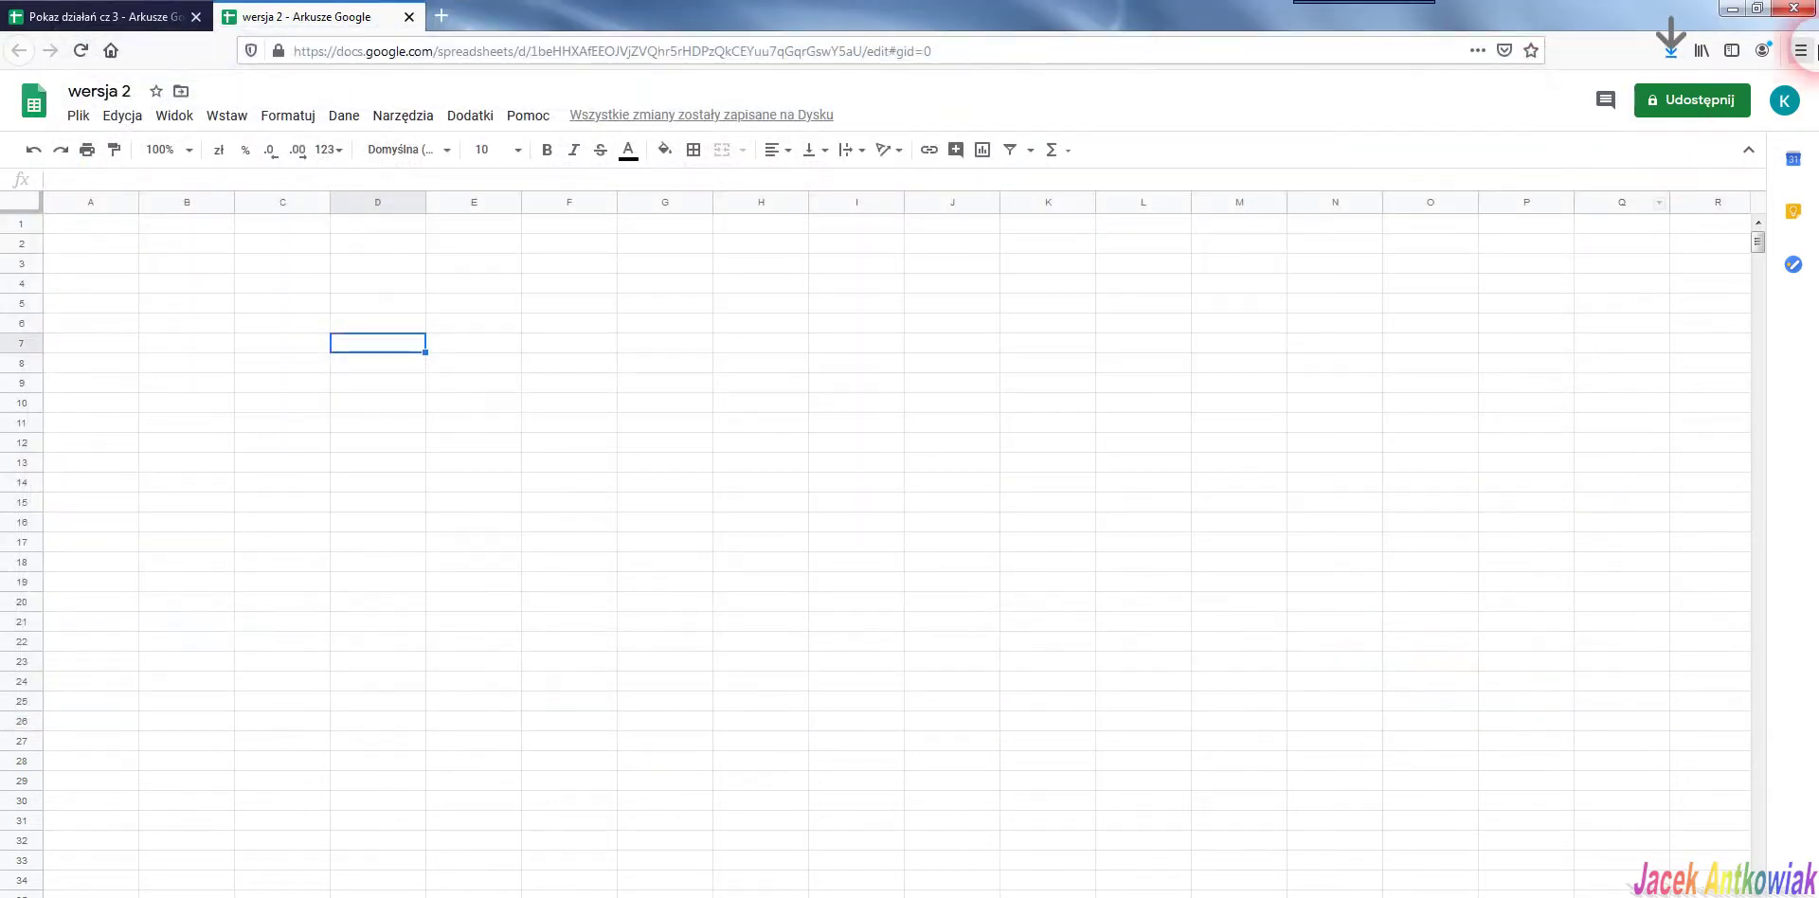
# Close the browser with both spreadsheet tabs and reopen the Google Sheets file list from the Google apps
pyautogui.click(1794, 8)
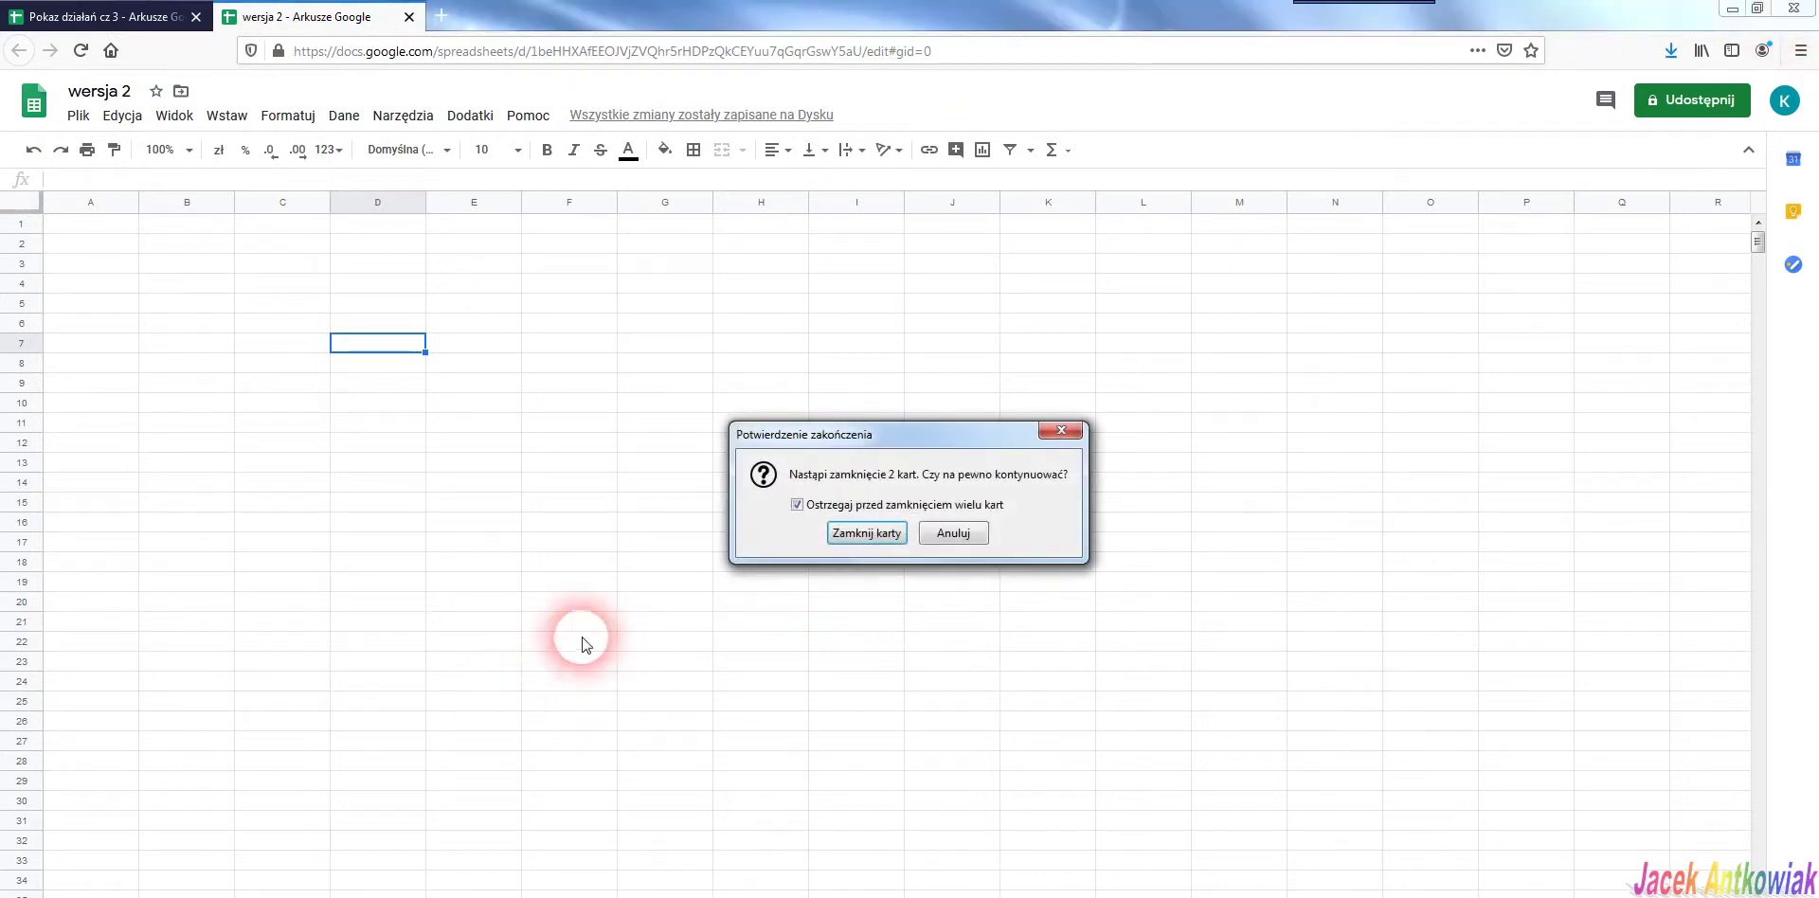
pyautogui.click(866, 532)
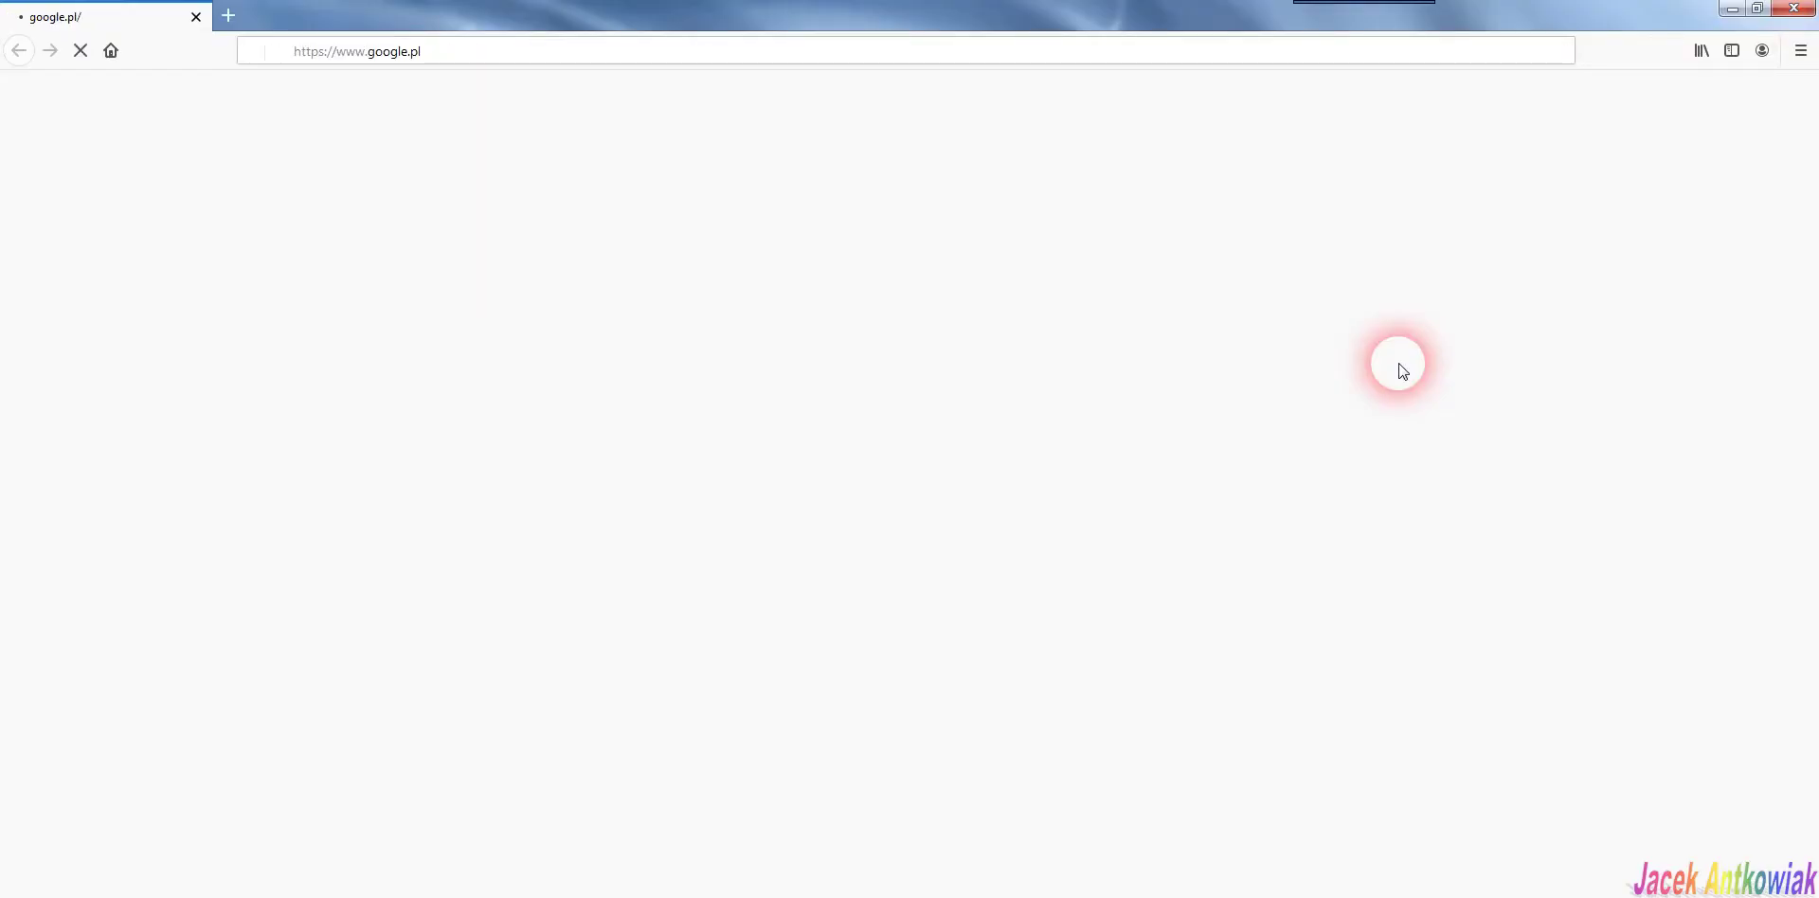
pyautogui.click(1733, 100)
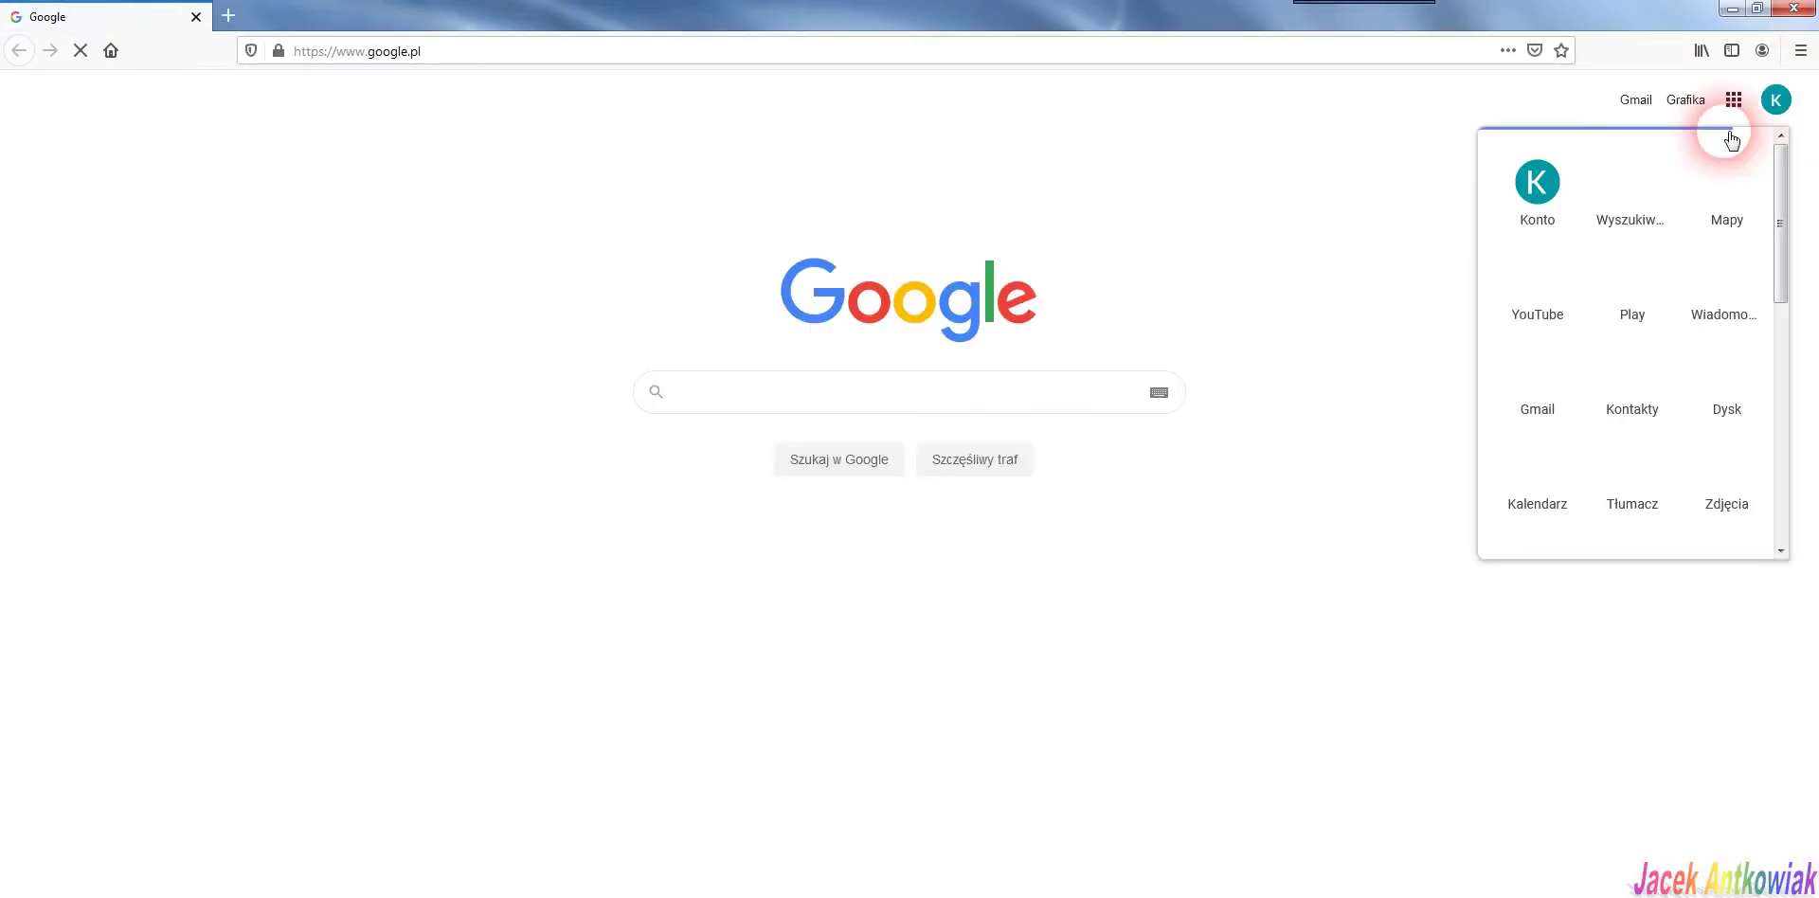
pyautogui.scroll(-3, 1696, 275)
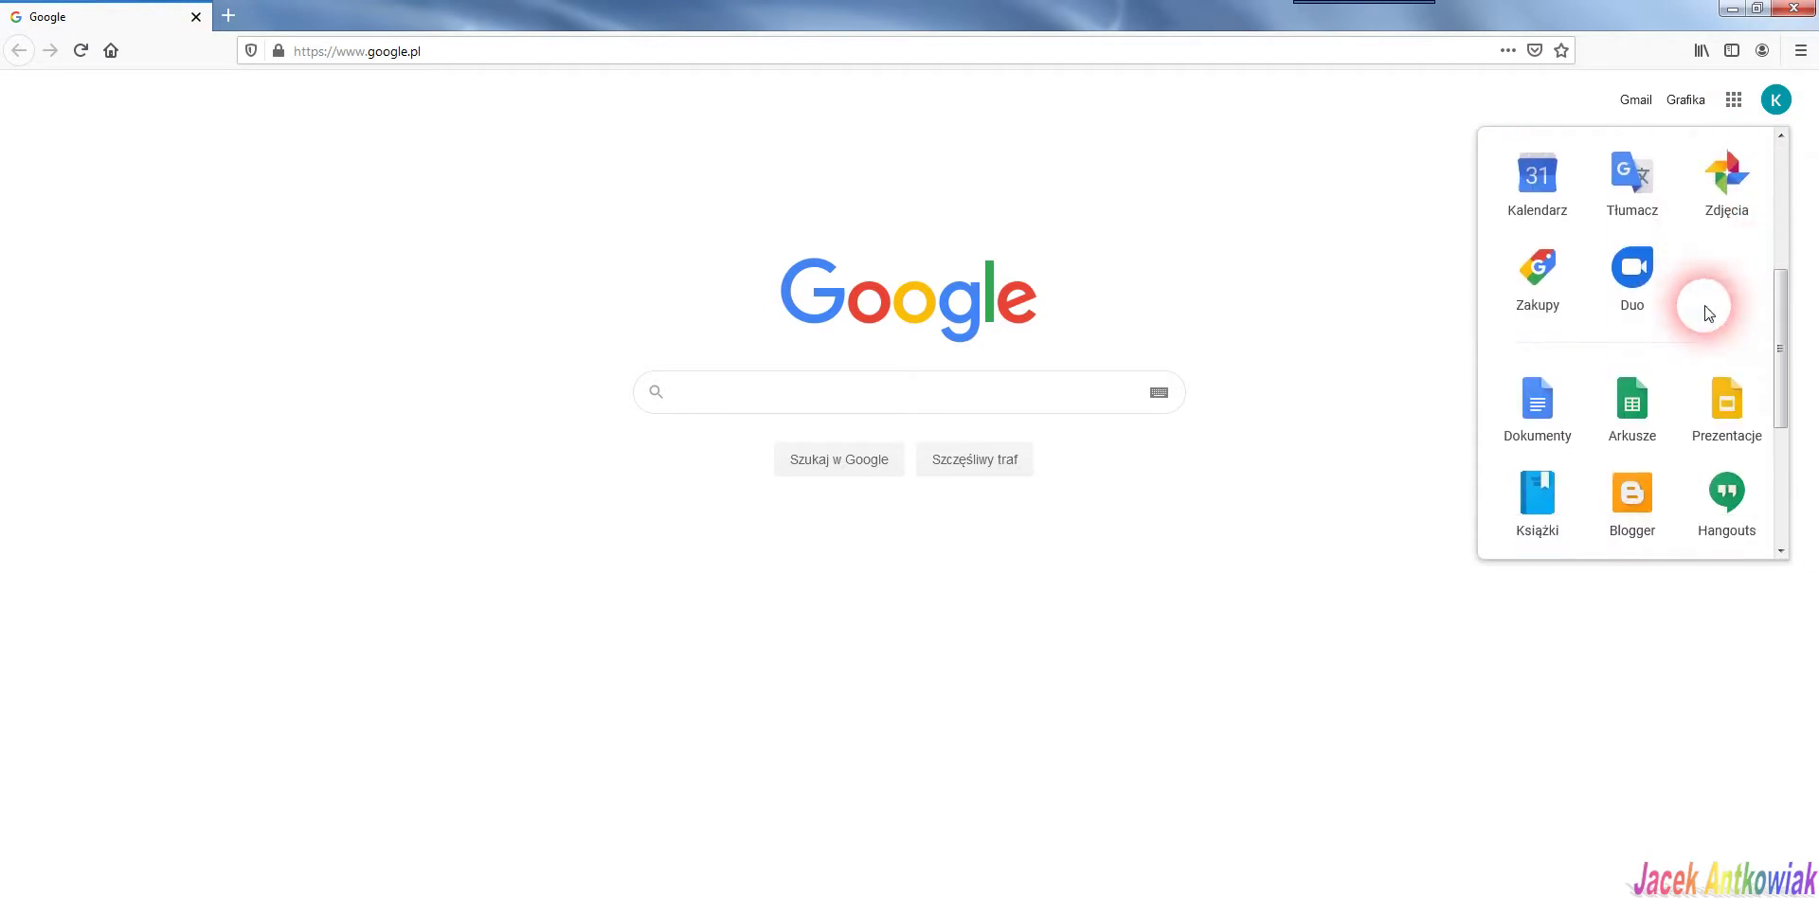
pyautogui.click(1644, 375)
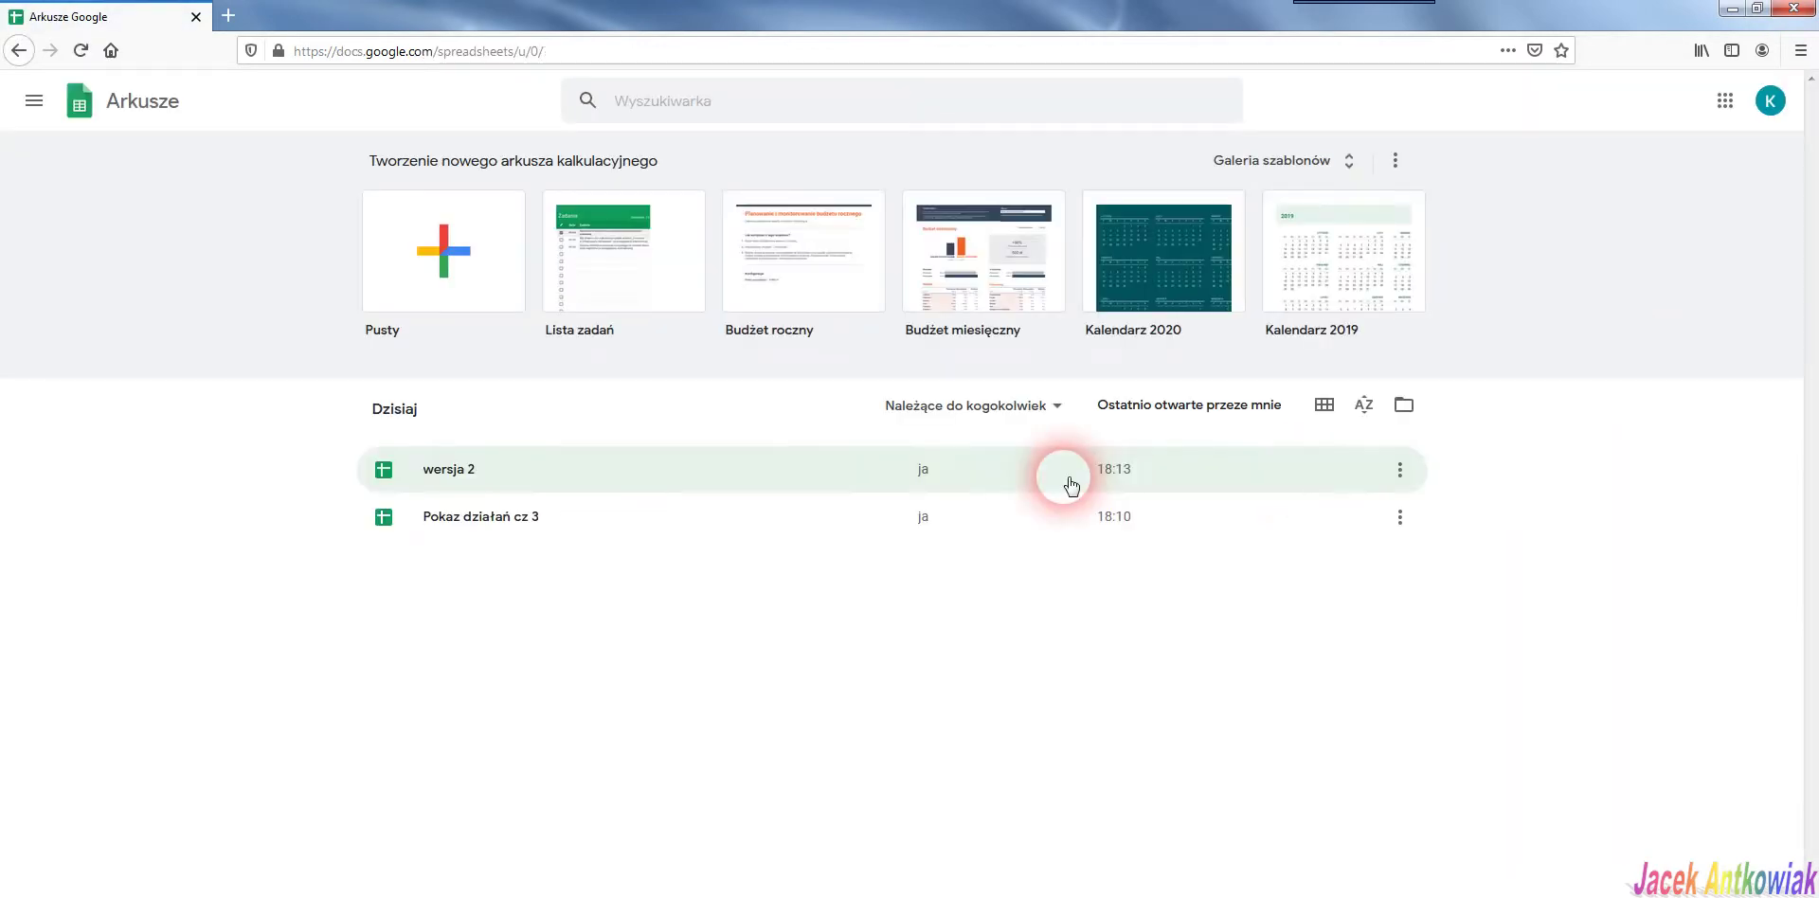
# Open the "wersja 2" spreadsheet, return to the file list and open "Pokaz działań cz 3"
pyautogui.click(448, 525)
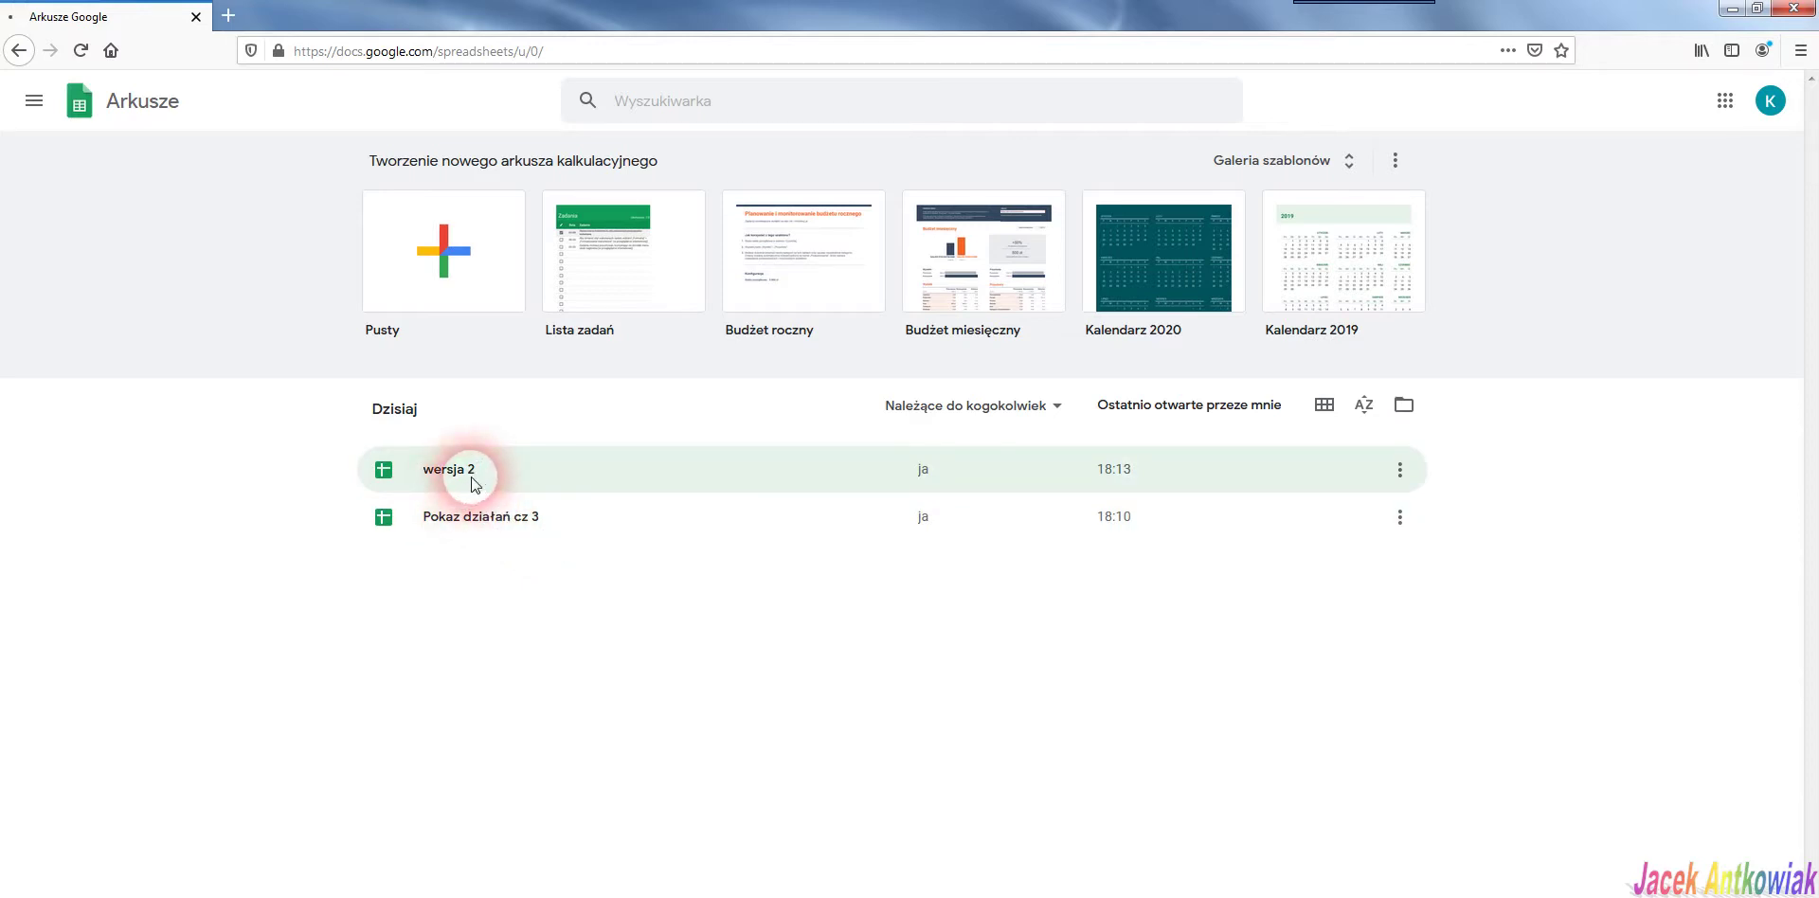
pyautogui.click(477, 484)
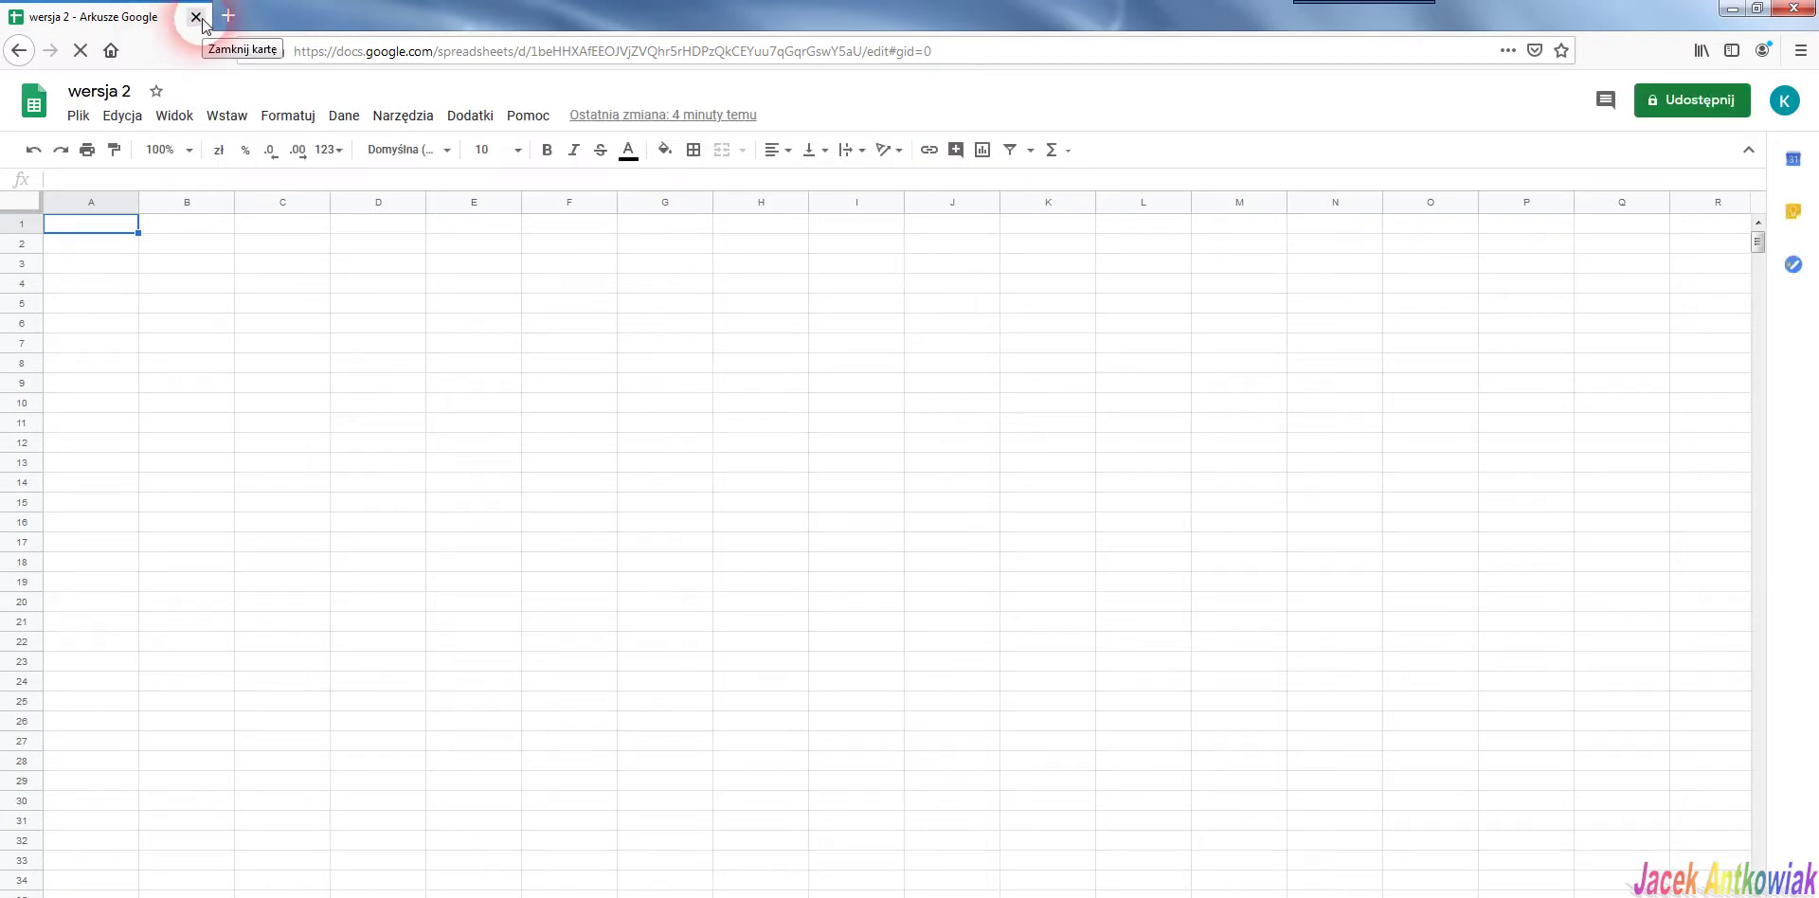
pyautogui.click(19, 51)
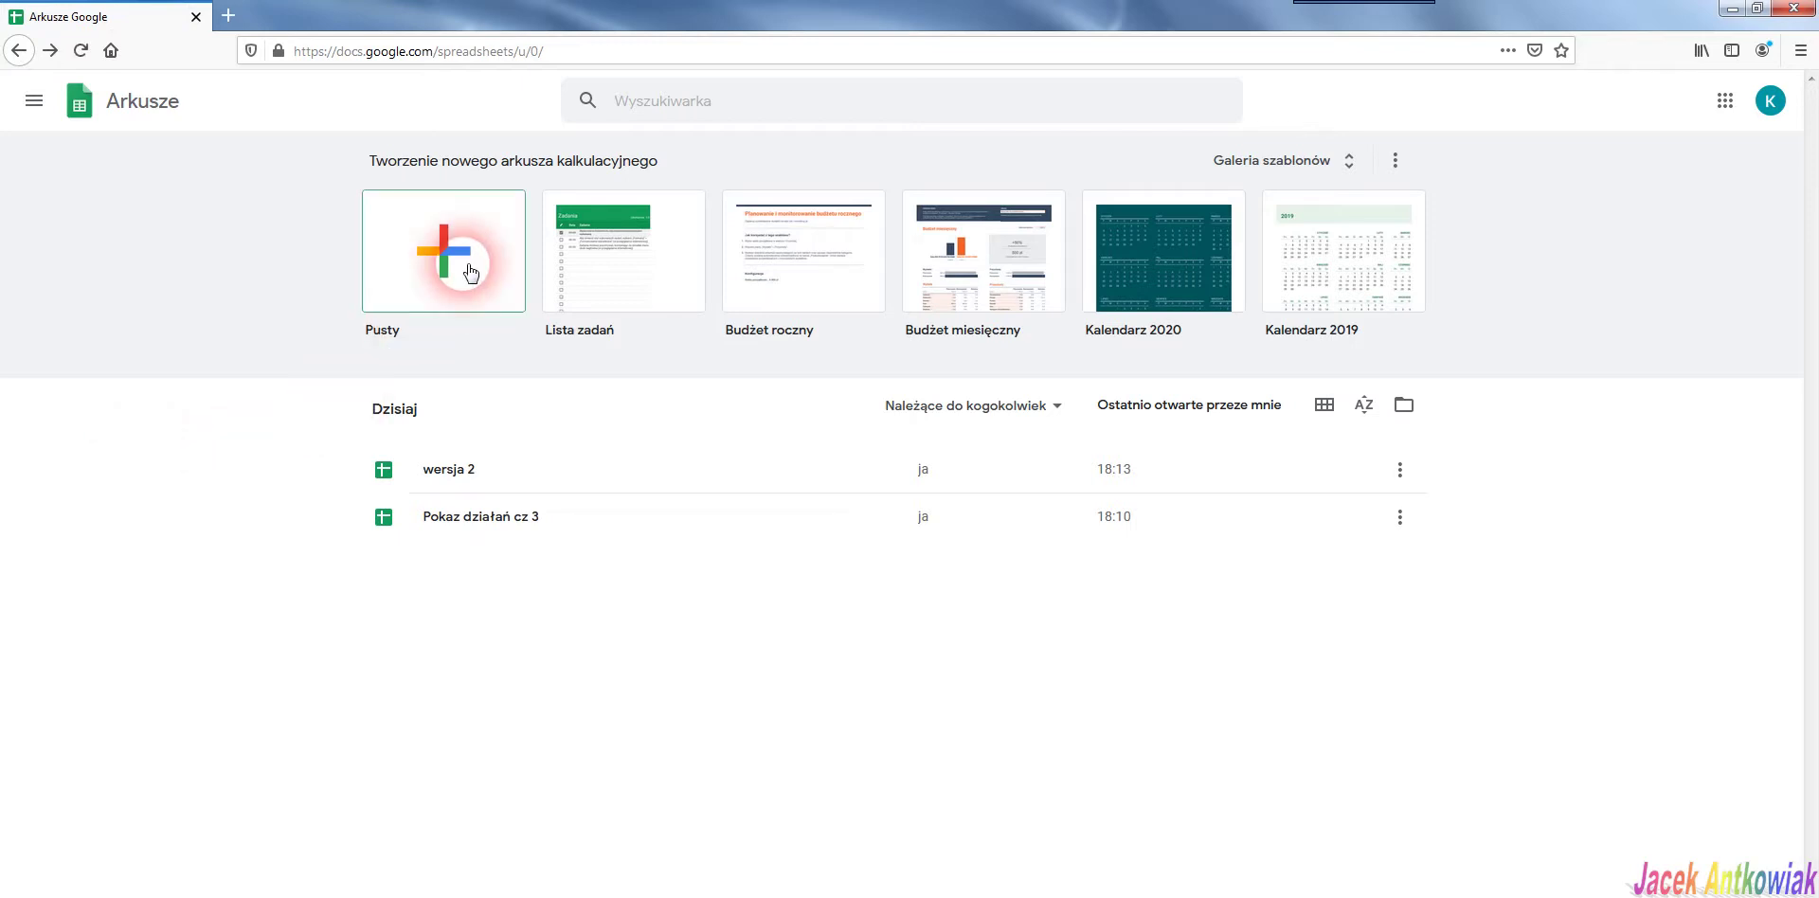
pyautogui.click(453, 521)
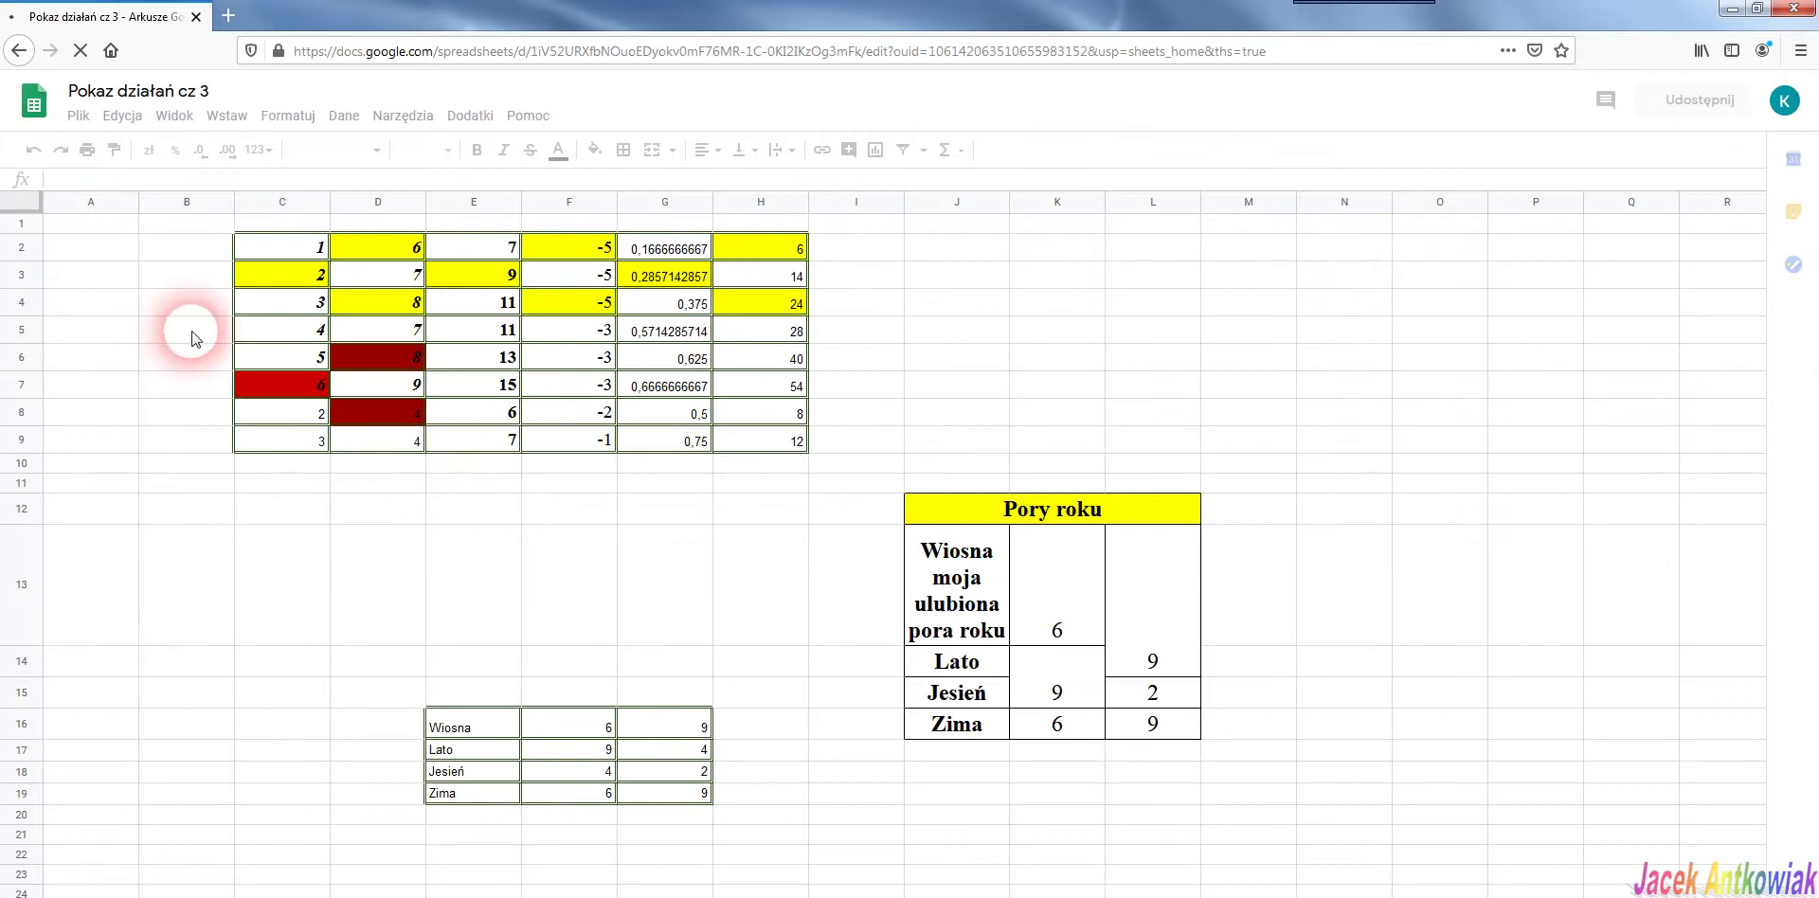
pyautogui.click(79, 116)
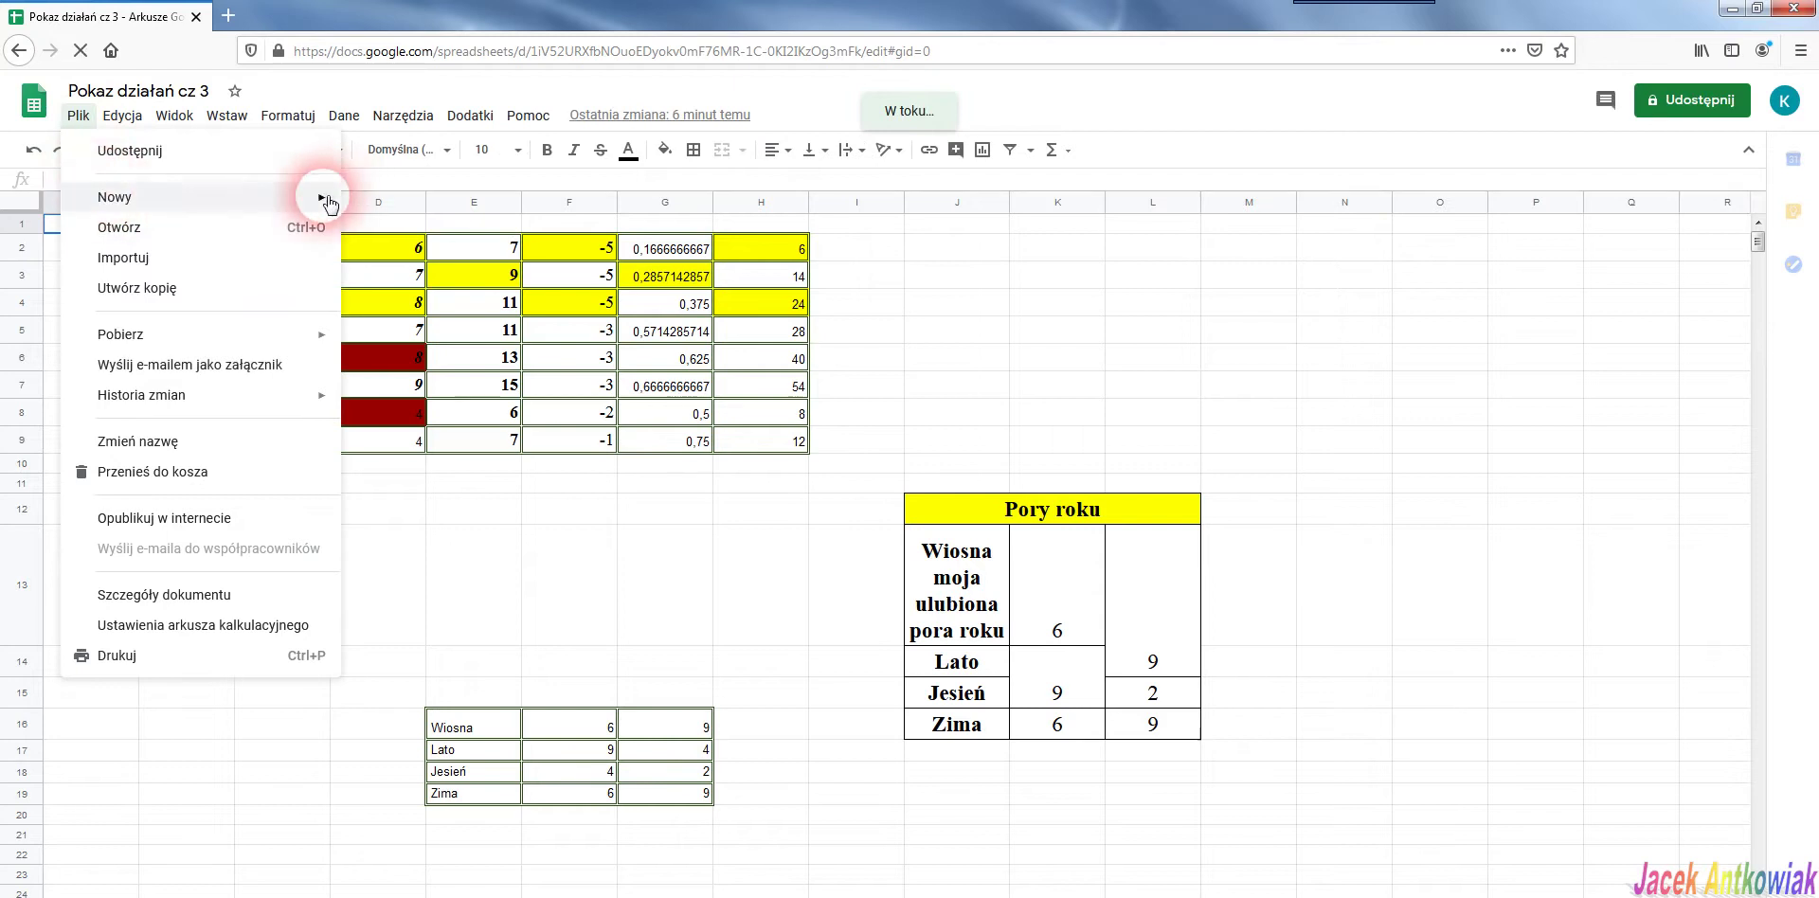
pyautogui.moveTo(313, 197)
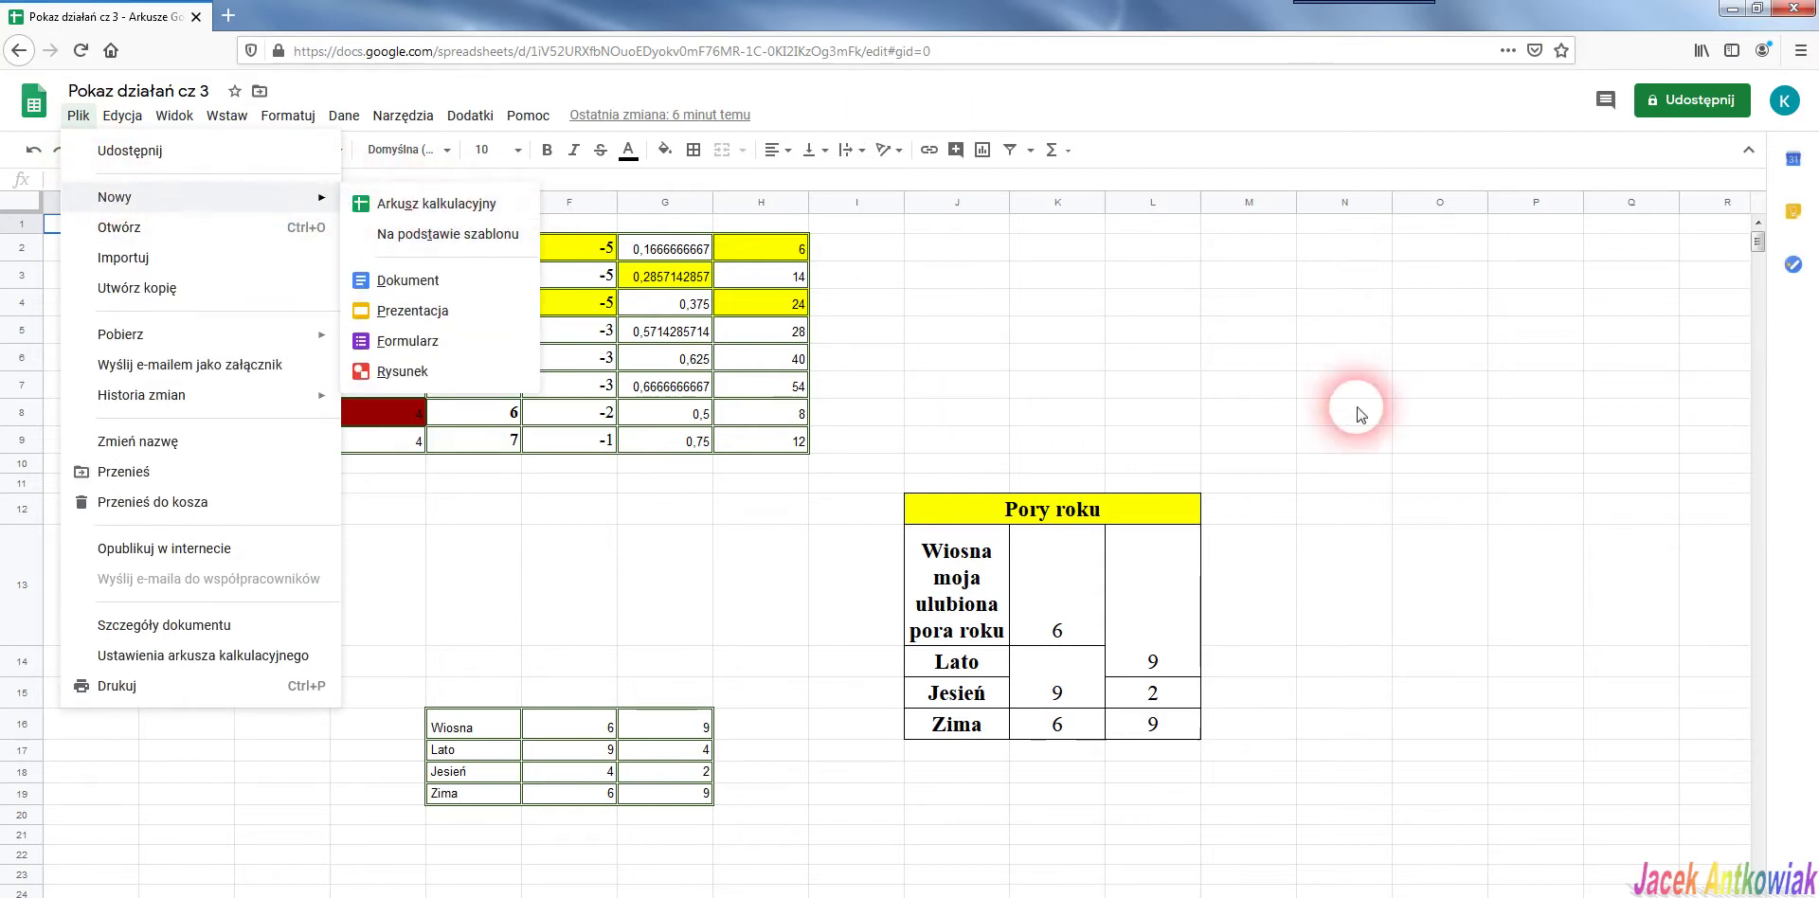
pyautogui.click(1465, 447)
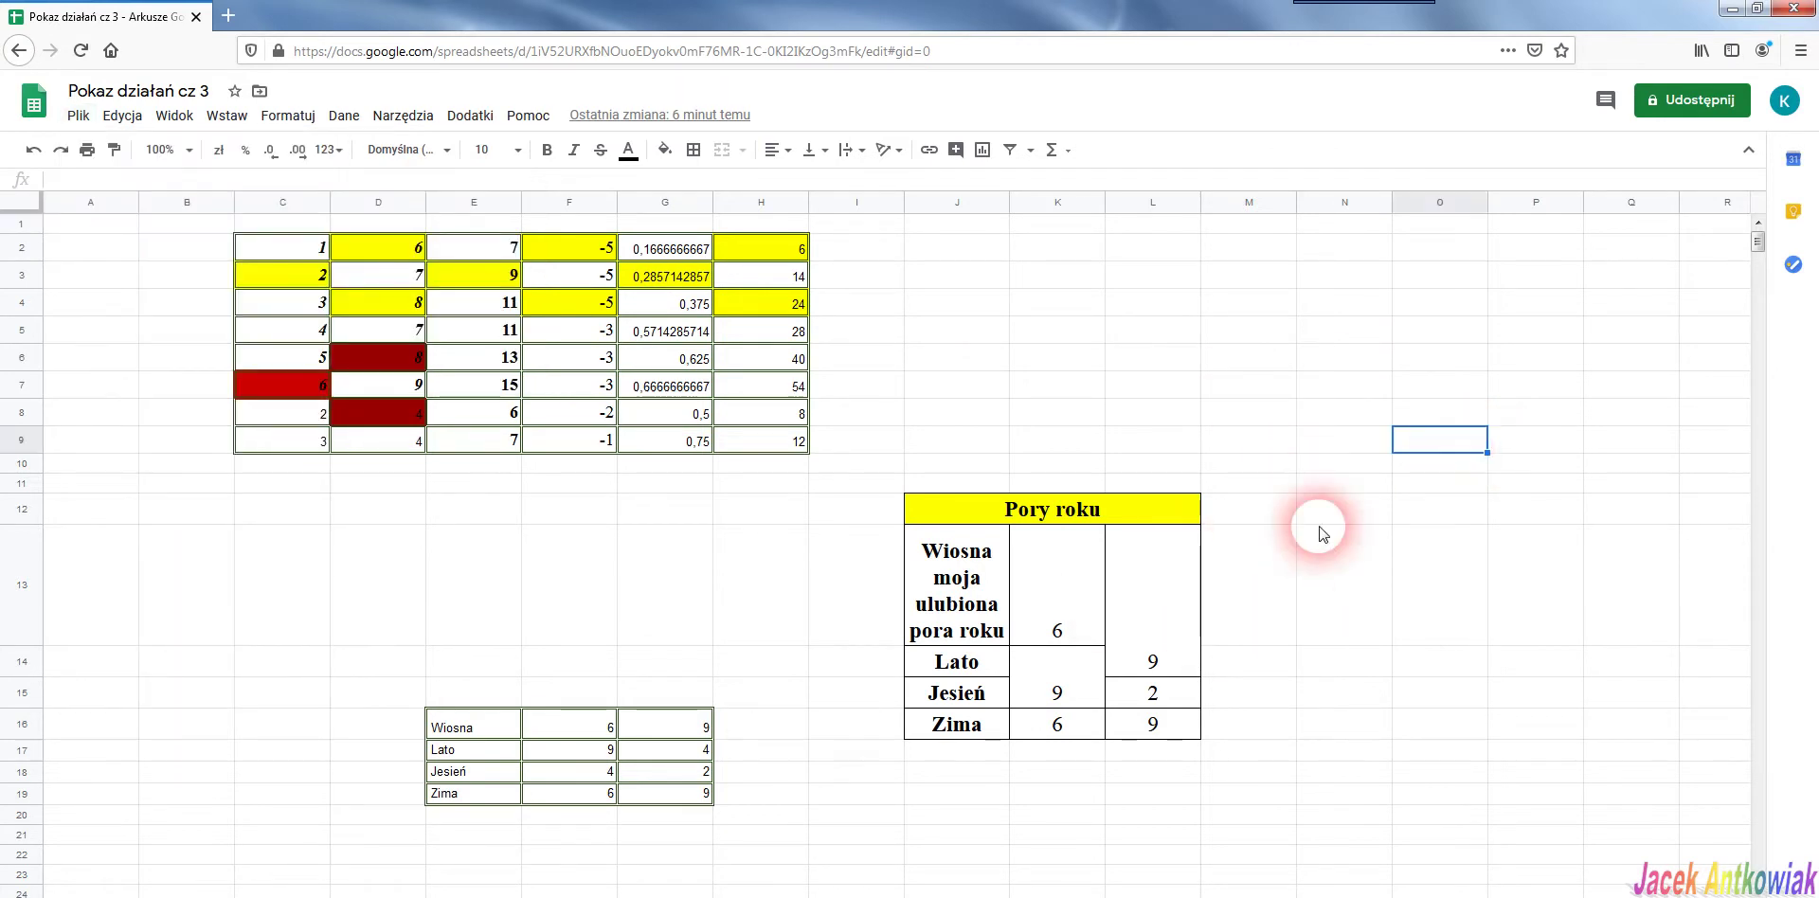